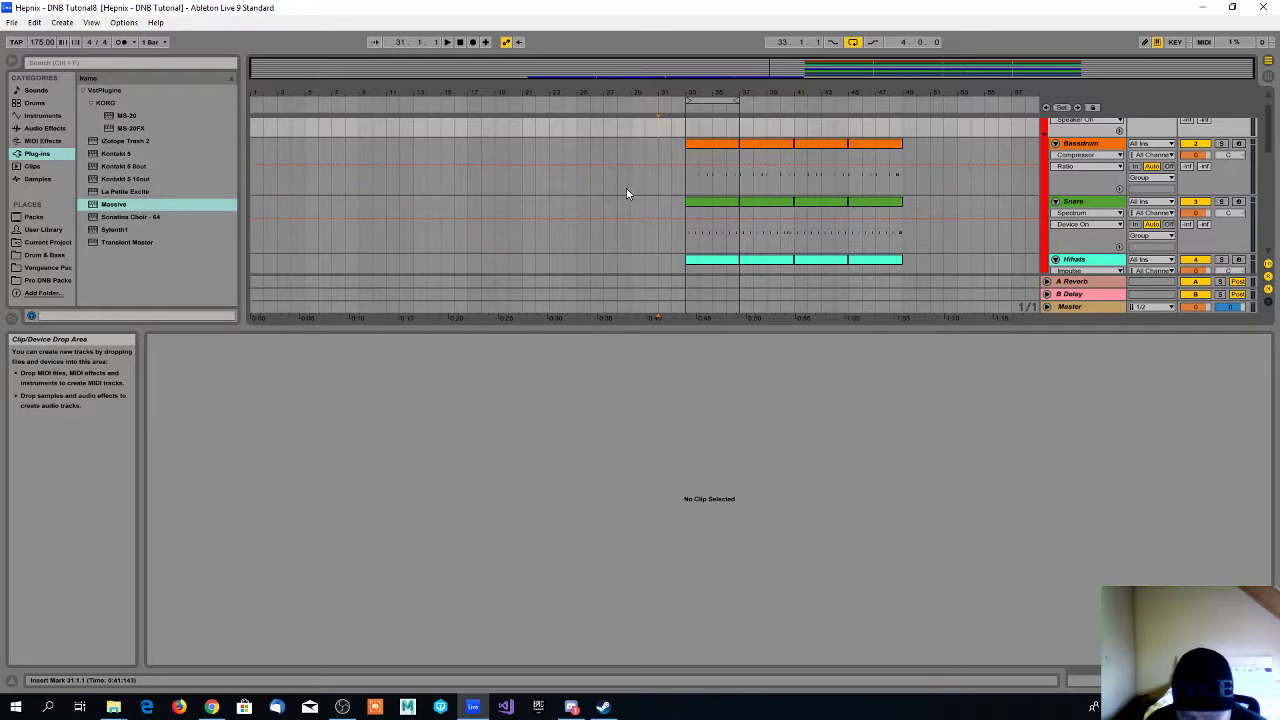
# - Copy the Bassdrum, Snare and Hihats clips spanning bars 33 to 49 and paste them at bar 1
pyautogui.scroll(1, 672, 214)
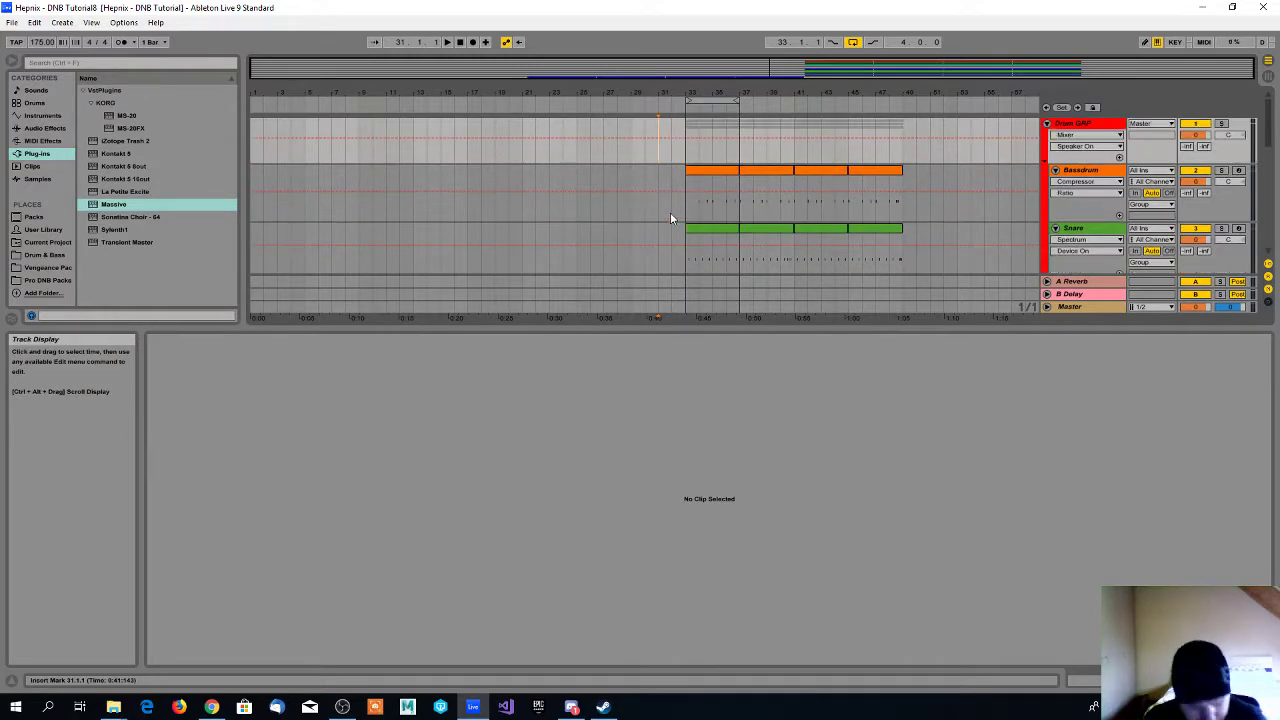
pyautogui.click(708, 168)
pyautogui.scroll(-4, 886, 223)
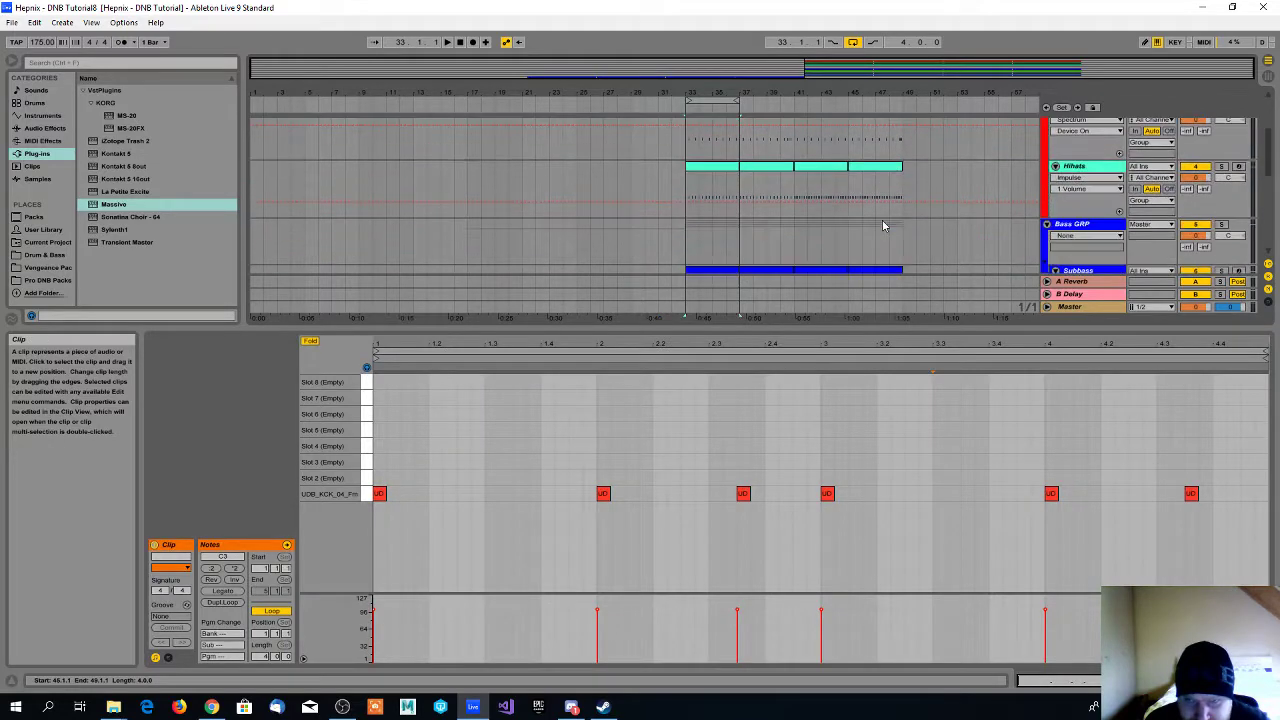
pyautogui.keyDown('shift'); pyautogui.click(896, 170); pyautogui.keyUp('shift')
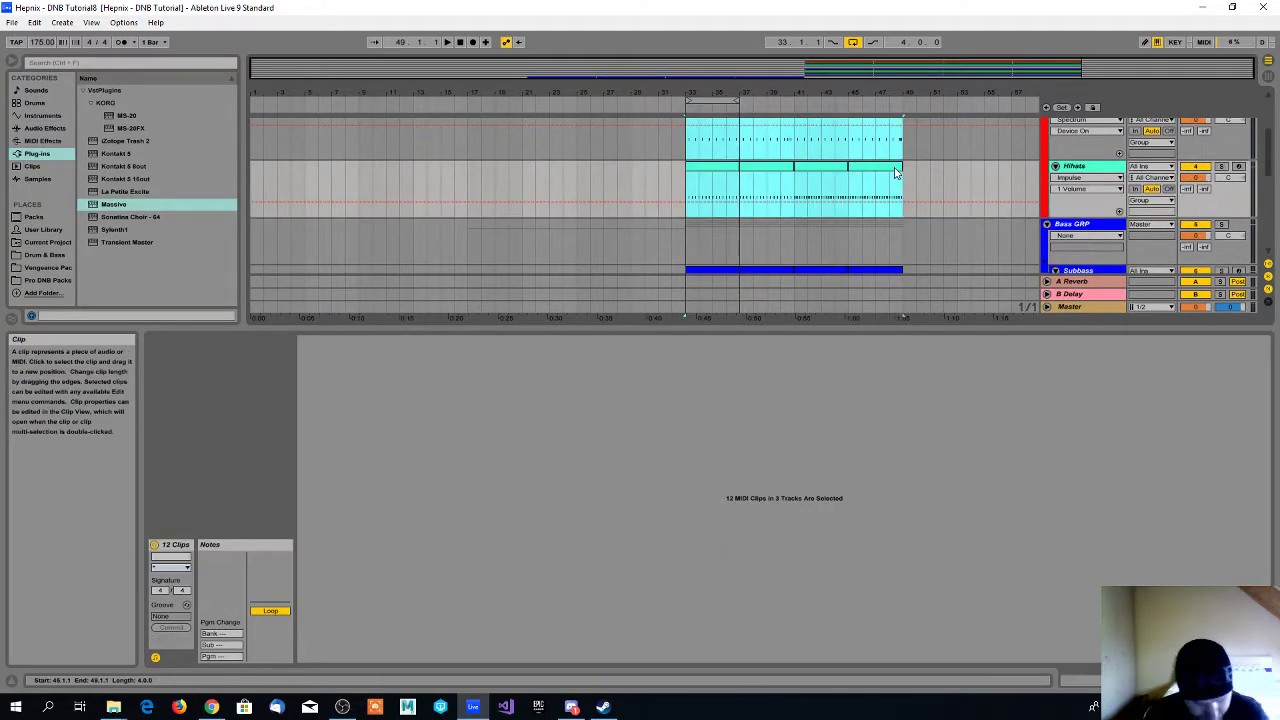
pyautogui.scroll(4, 517, 224)
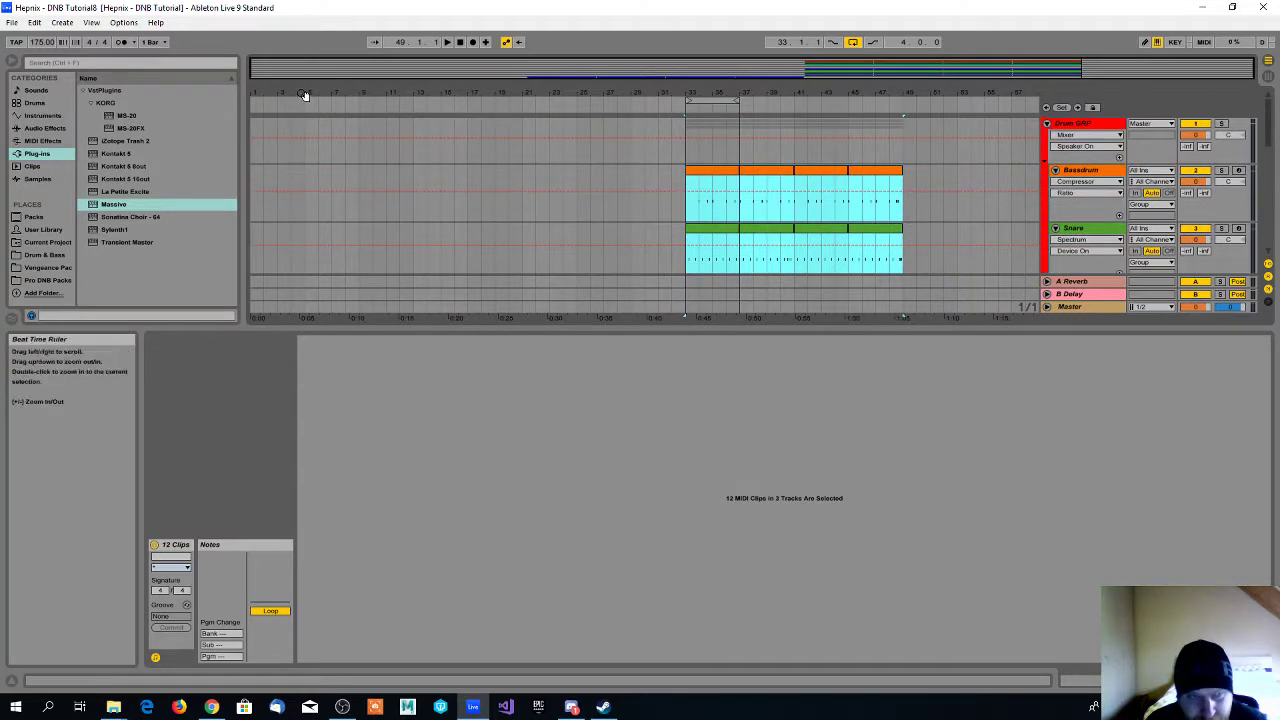
pyautogui.click(249, 169)
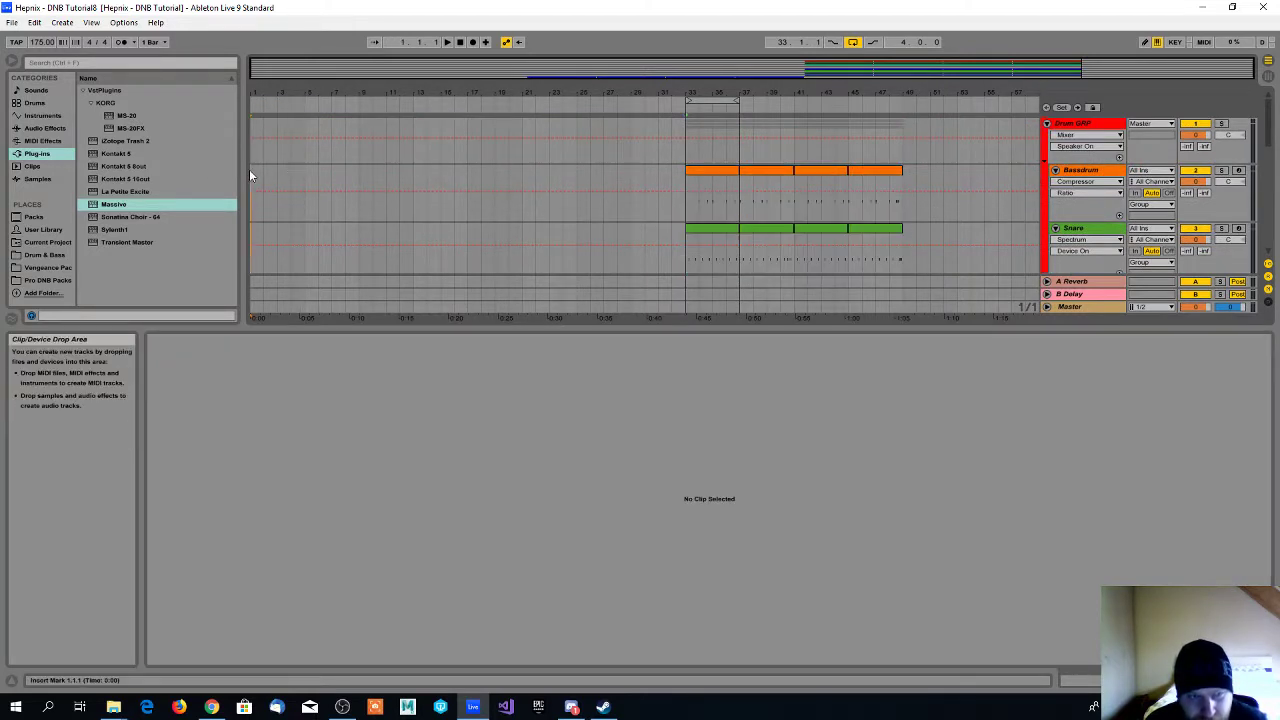
pyautogui.hotkey('ctrl', 'v')
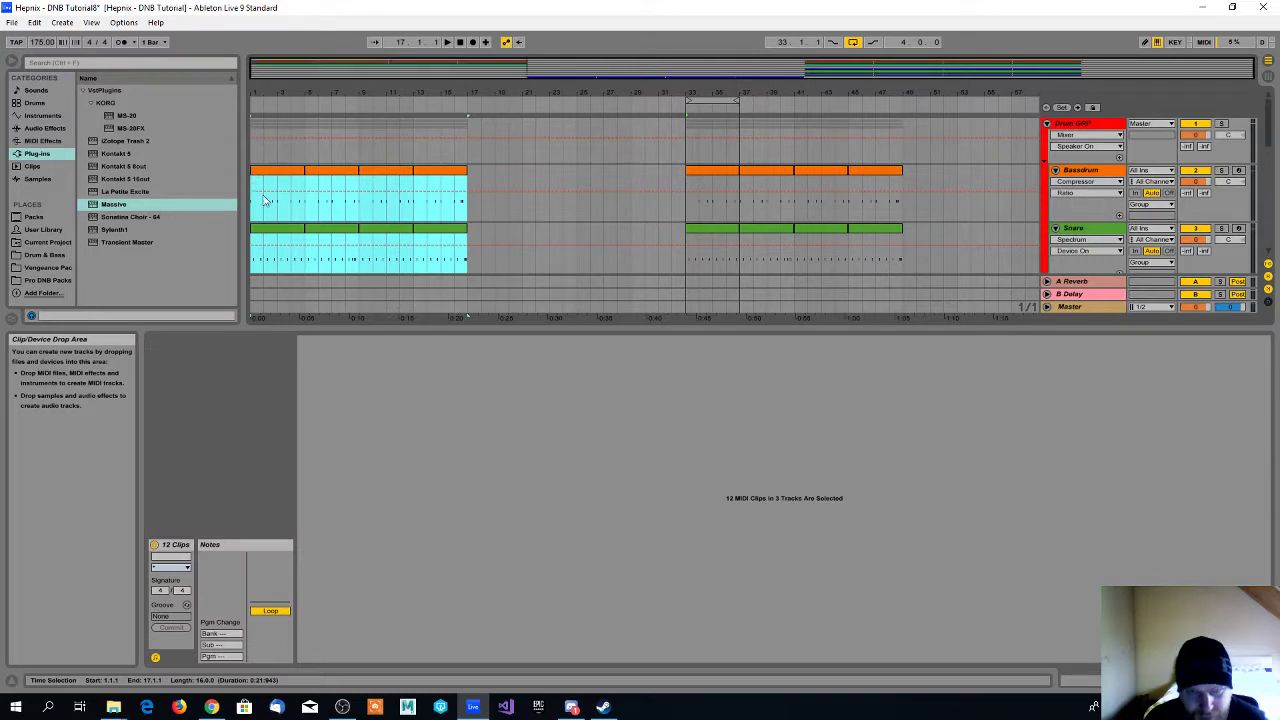
# - Play the pasted drum clips from bar 1, starting at the first Snare clip
pyautogui.scroll(-3, 394, 209)
pyautogui.press('space')
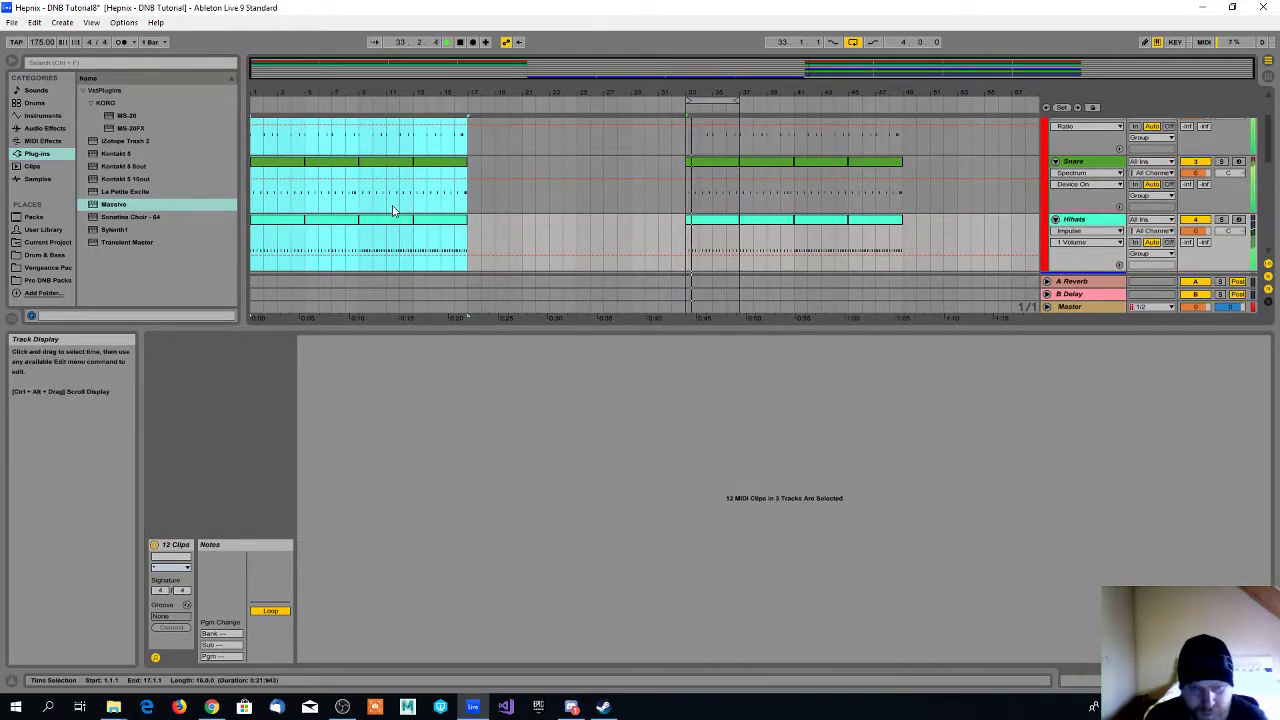
pyautogui.click(260, 165)
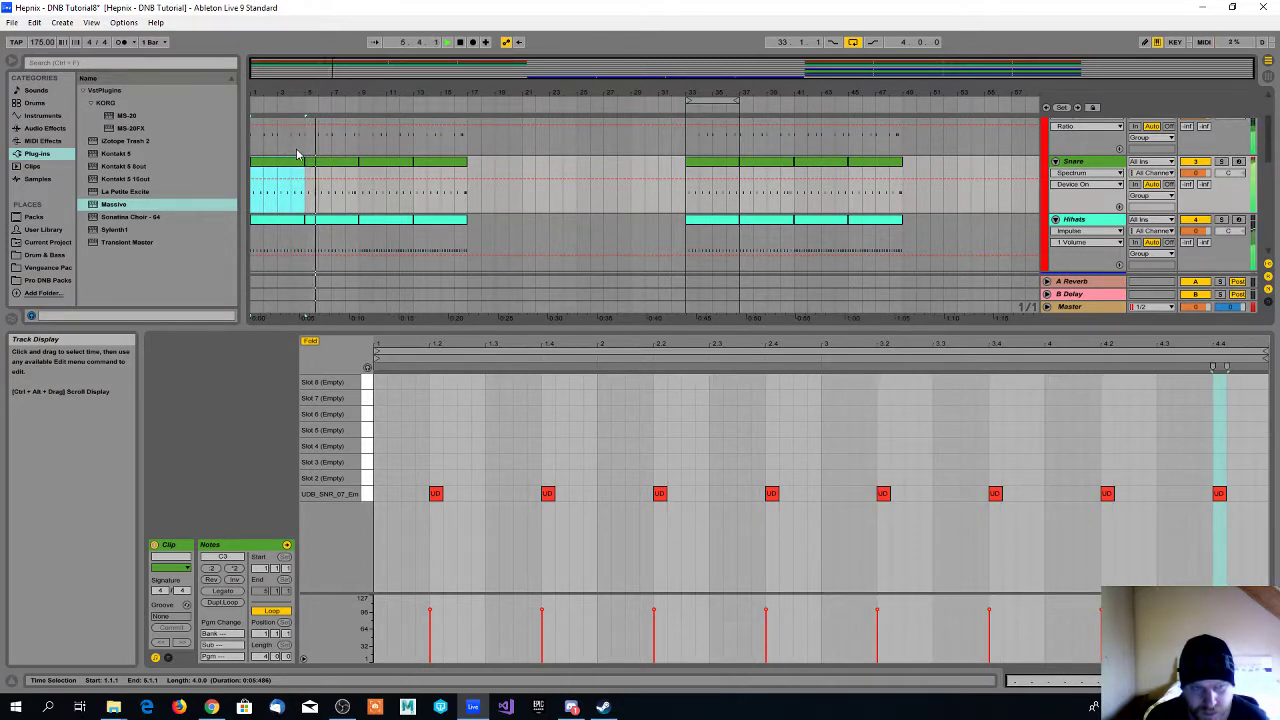
pyautogui.scroll(-5, 358, 209)
pyautogui.scroll(-6, 360, 209)
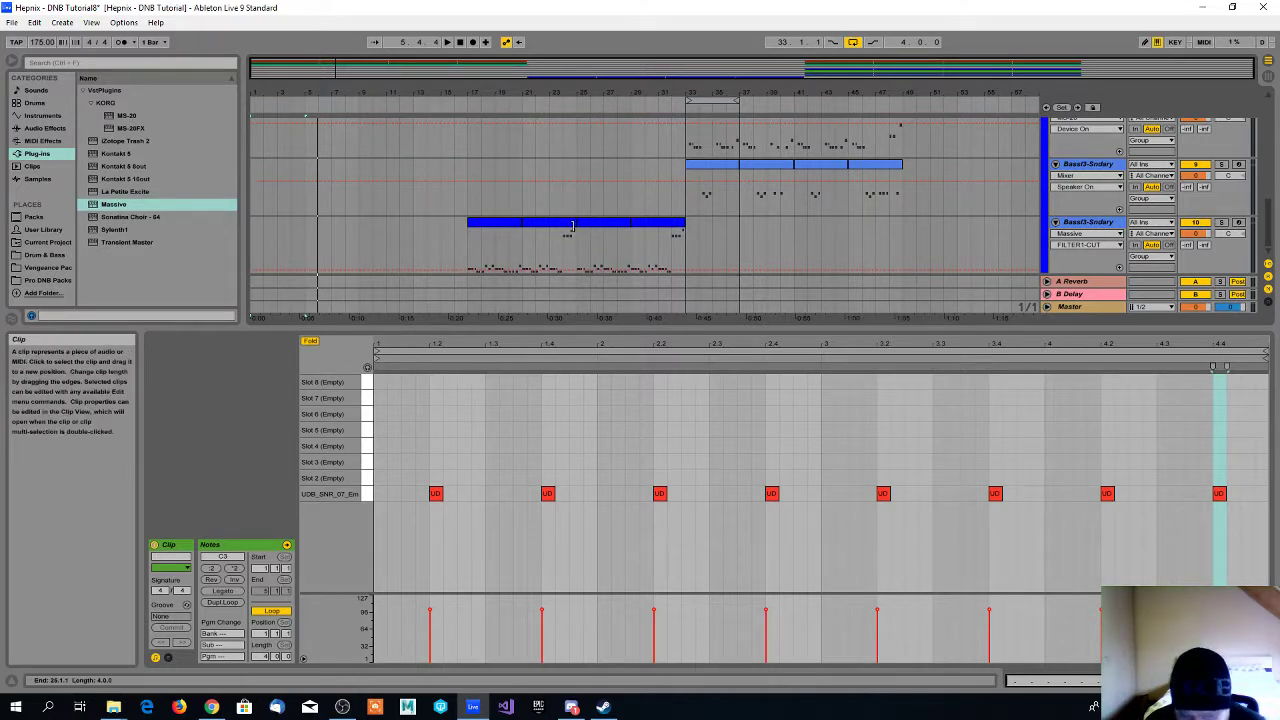
# - Compare the notes of the Massive bass clip at bar 17 with those of the Subbass clip at bar 33
pyautogui.click(516, 222)
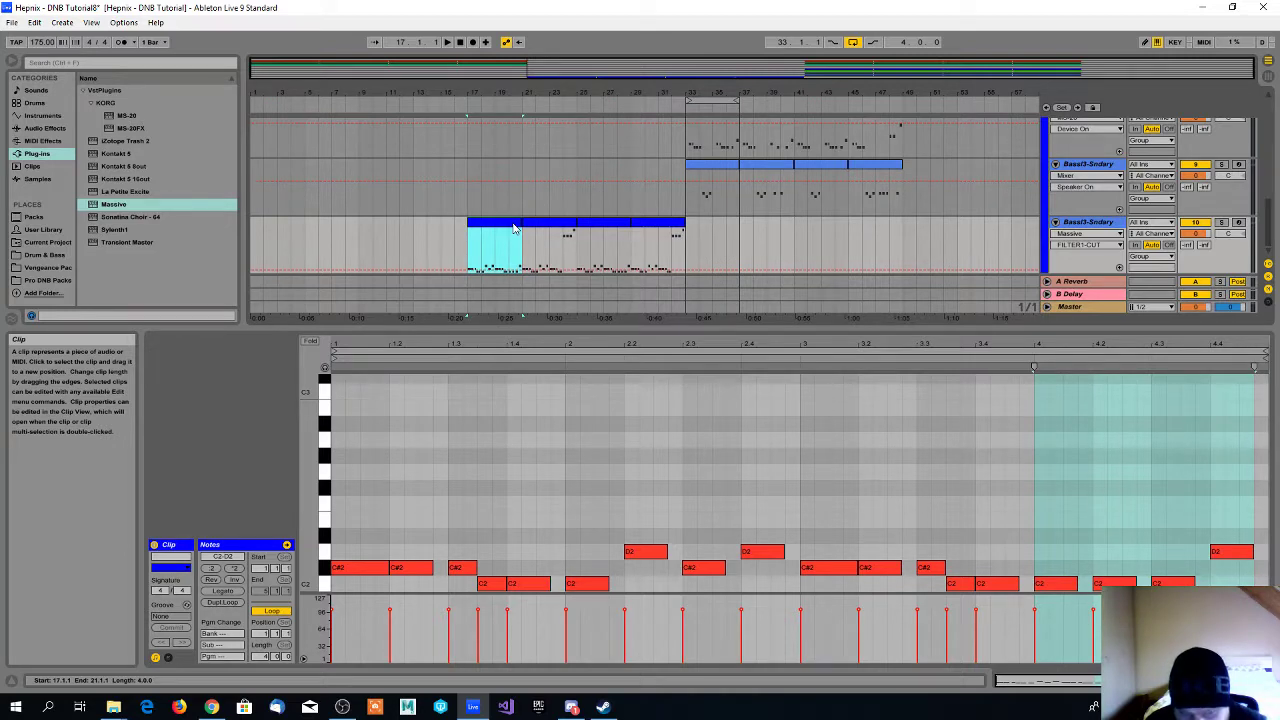
pyautogui.scroll(2, 647, 207)
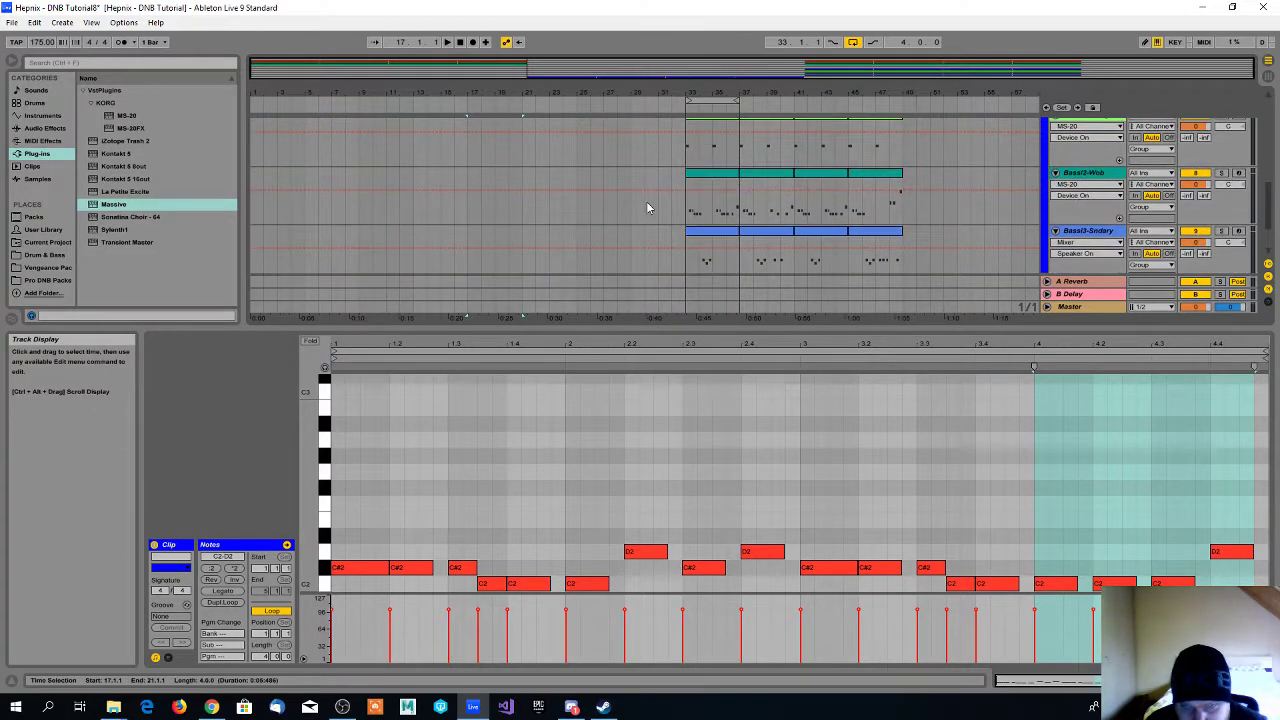
pyautogui.scroll(1, 647, 207)
pyautogui.click(694, 208)
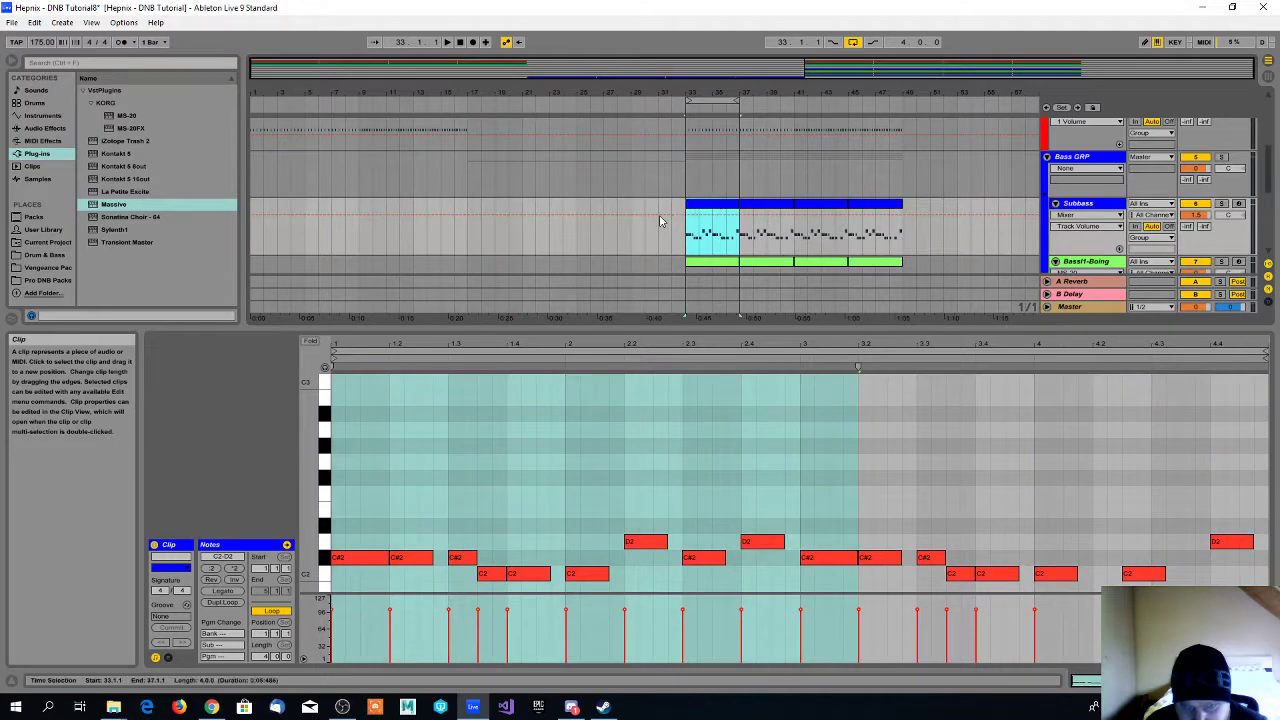
pyautogui.scroll(-3, 660, 221)
pyautogui.click(501, 222)
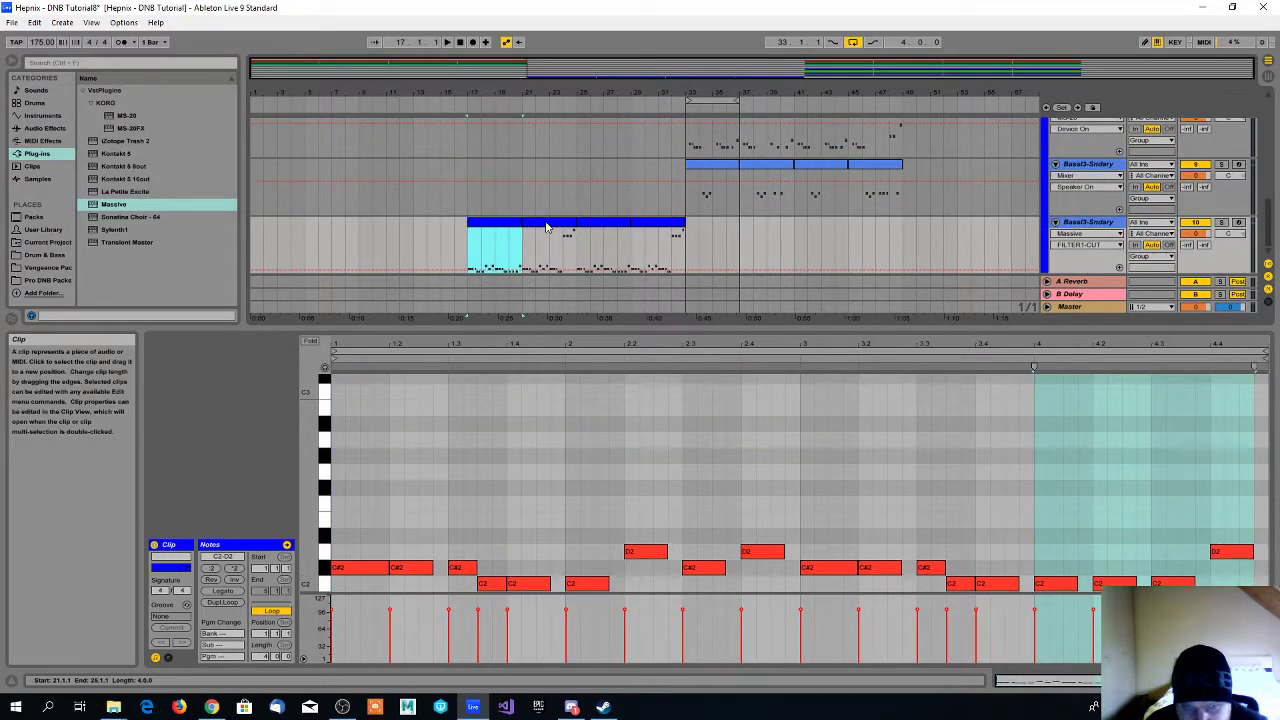
# - Try the last four notes of the Massive bass clip at bar 21 an octave lower and restore their C3–D3 pitch
pyautogui.hotkey('shift', 'Up')
pyautogui.scroll(1, 1125, 455)
pyautogui.moveTo(1242, 452); pyautogui.dragTo(1048, 374)
pyautogui.hotkey('shift', 'Down')
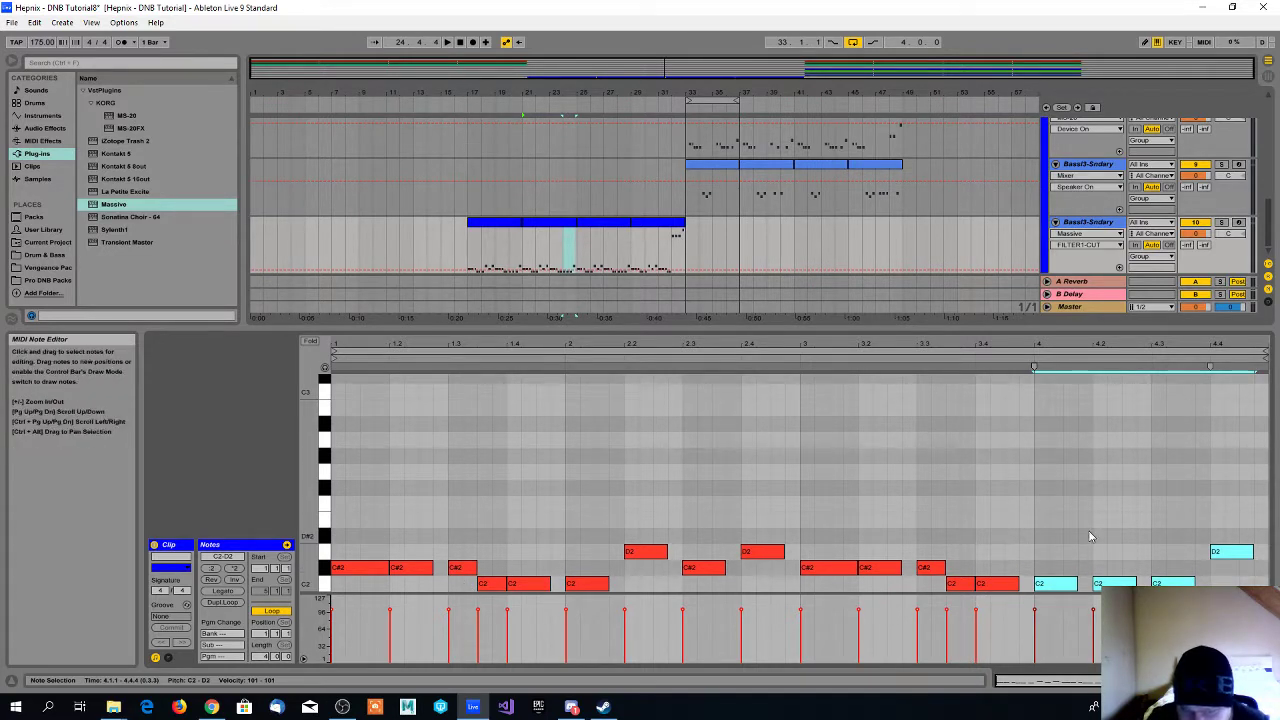
pyautogui.hotkey('shift', 'Up')
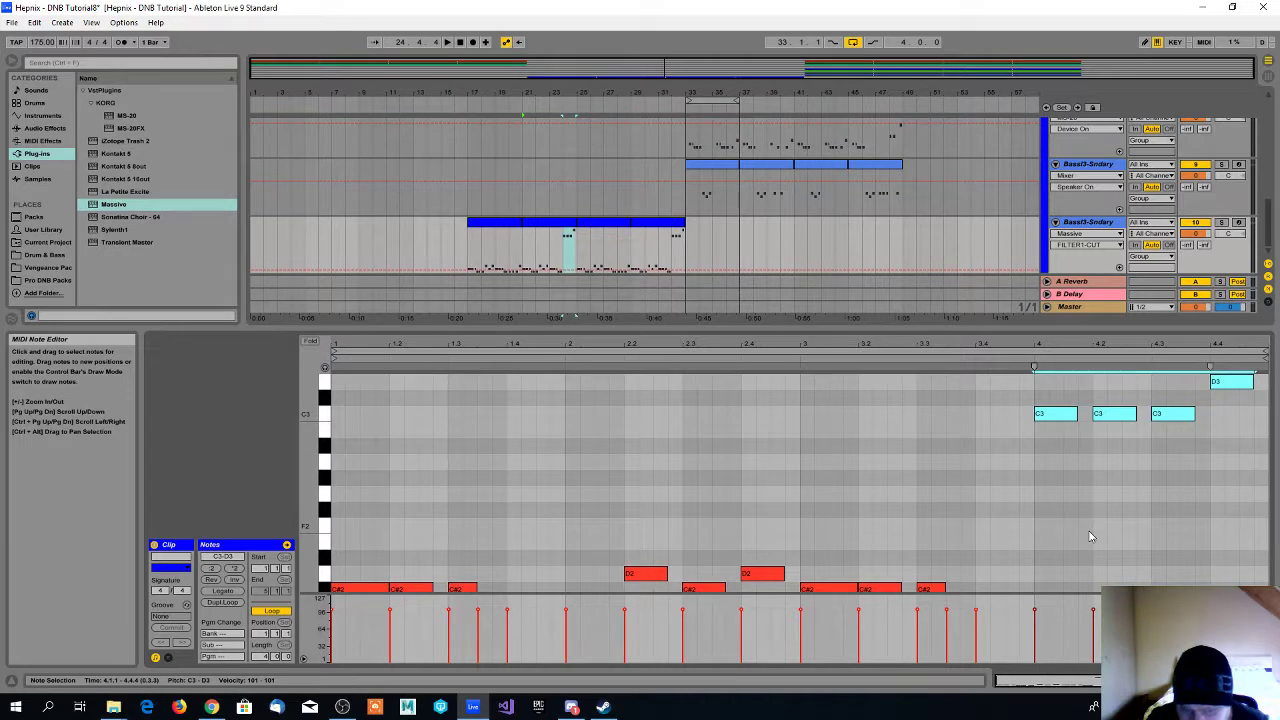
pyautogui.hotkey('ctrl', 'z')
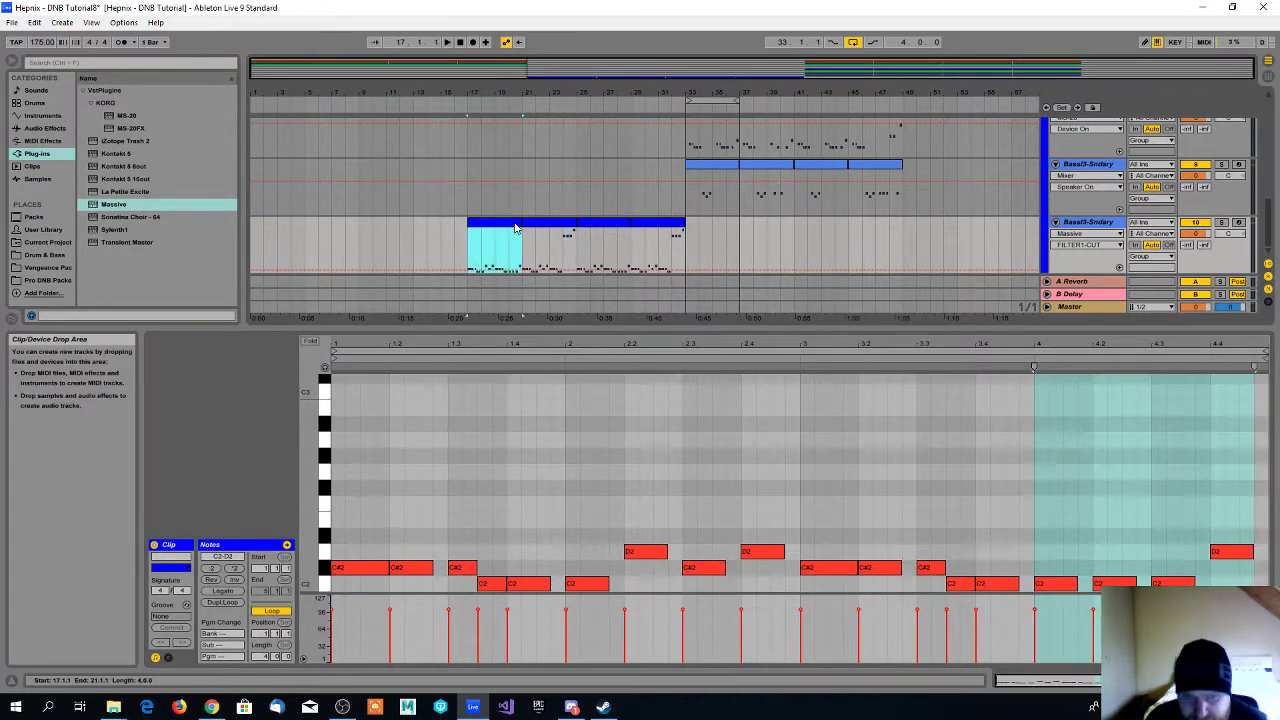
# - Play the Massive bass clips from bar 17, and mark the empty stretch from bar 1 to 17 on their track
pyautogui.press('space')
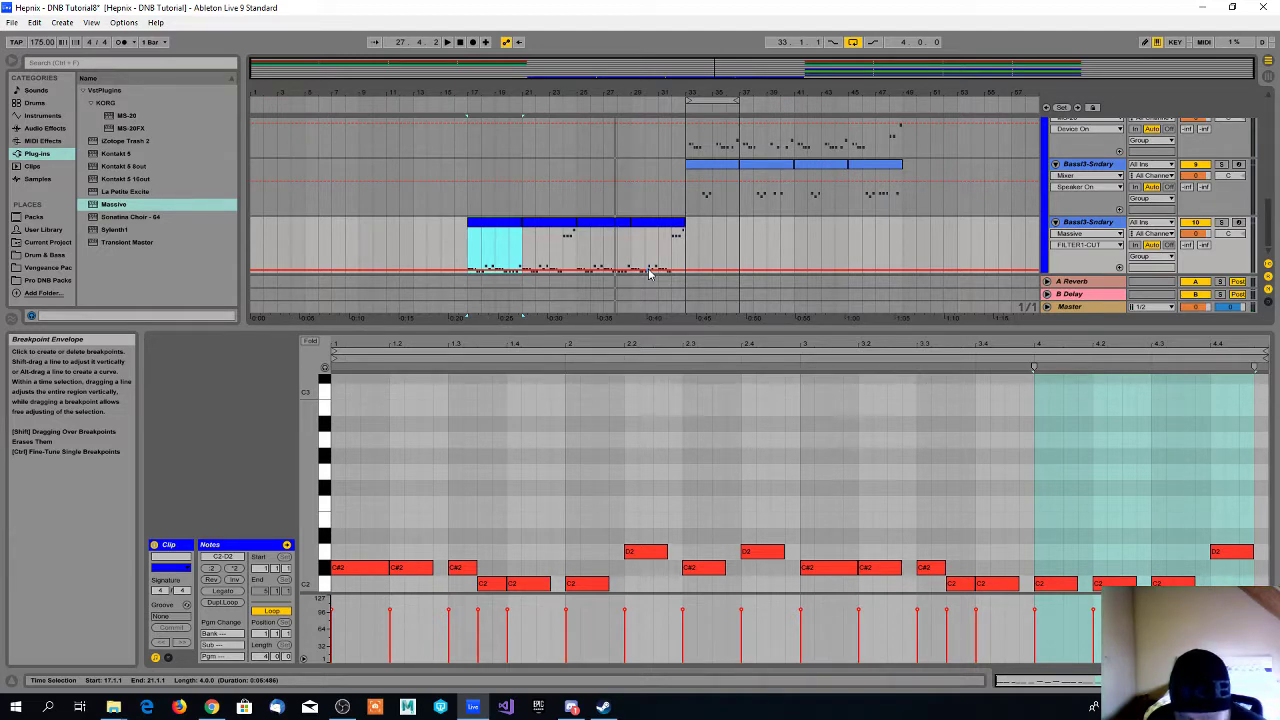
pyautogui.scroll(2, 517, 224)
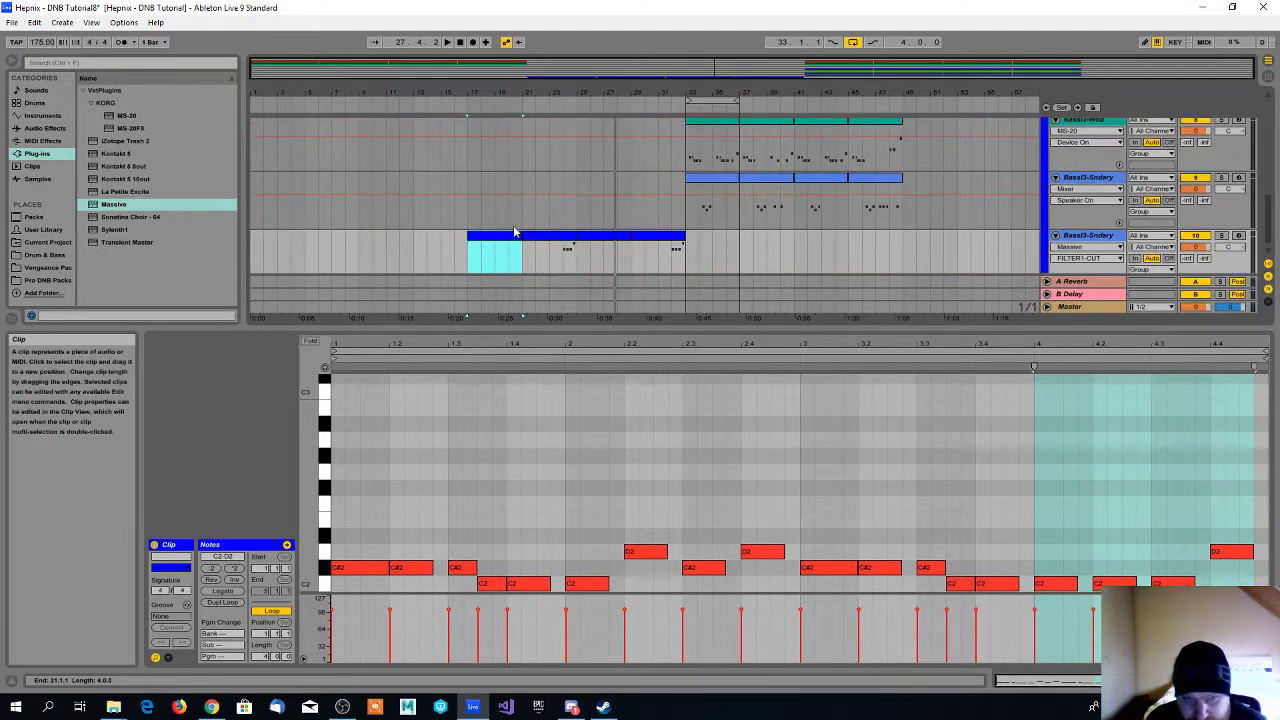
pyautogui.scroll(-1, 514, 232)
pyautogui.click(458, 237)
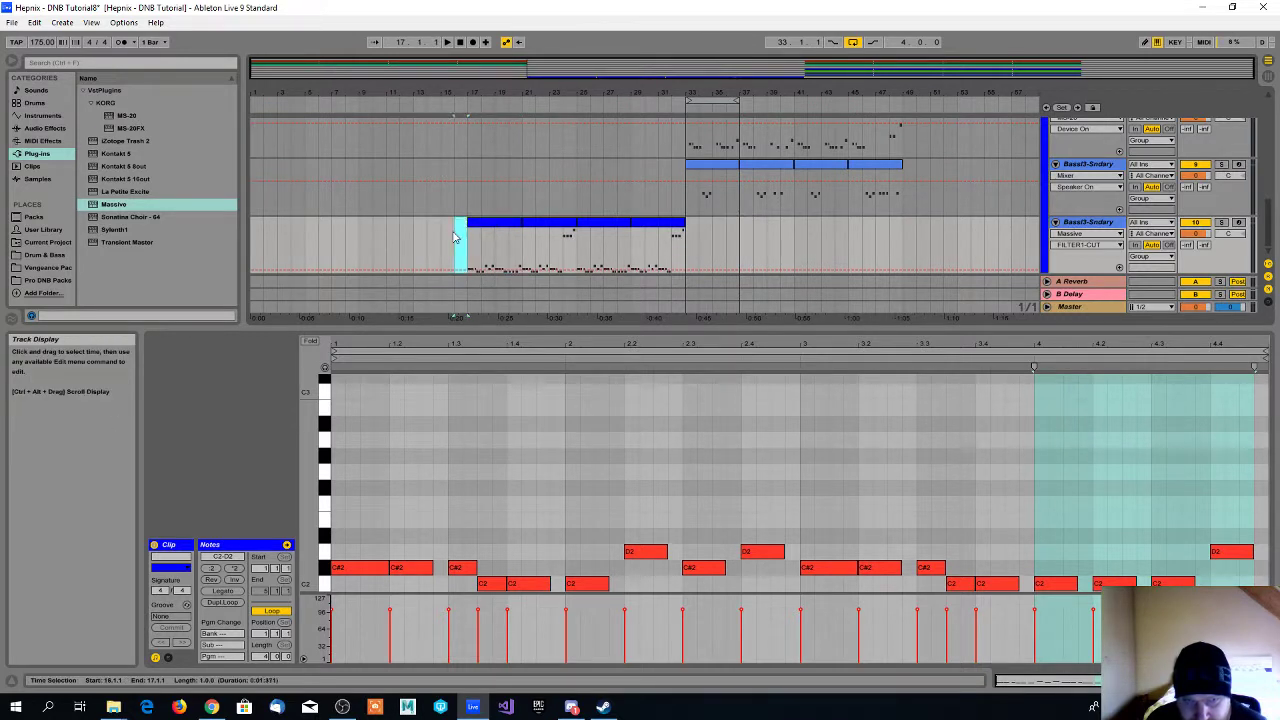
pyautogui.moveTo(453, 237); pyautogui.dragTo(253, 237)
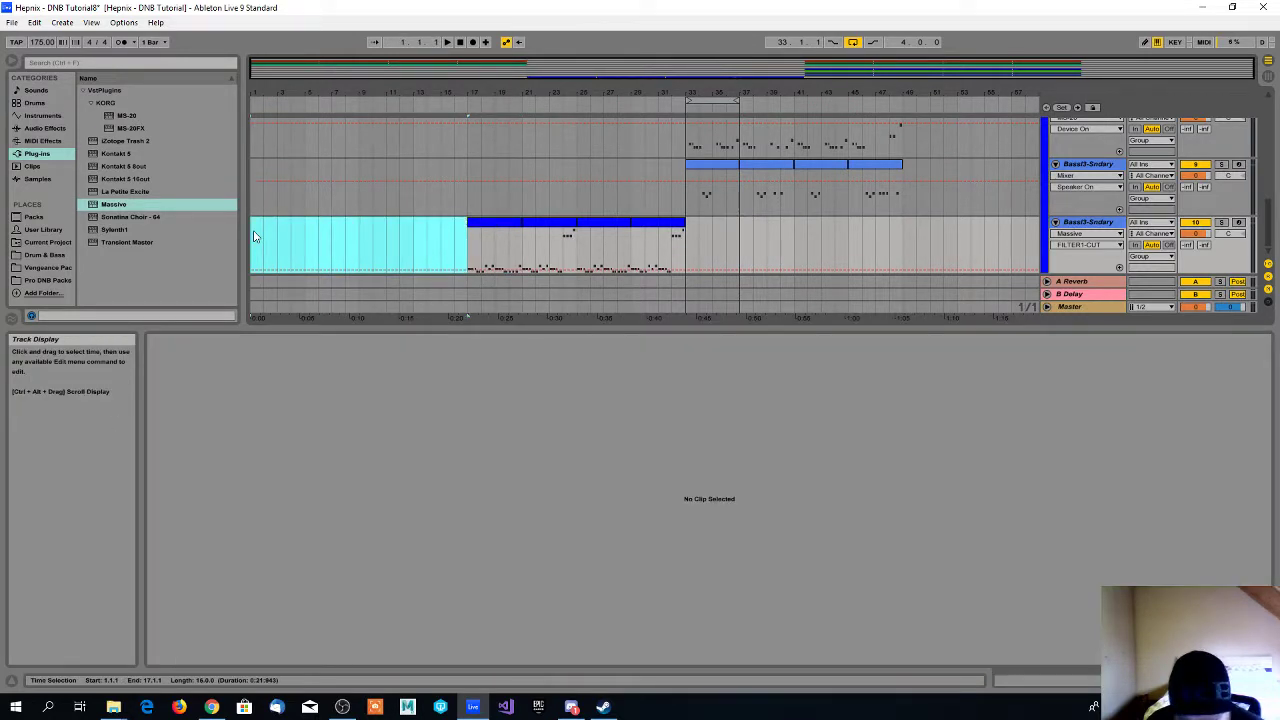
pyautogui.click(460, 242)
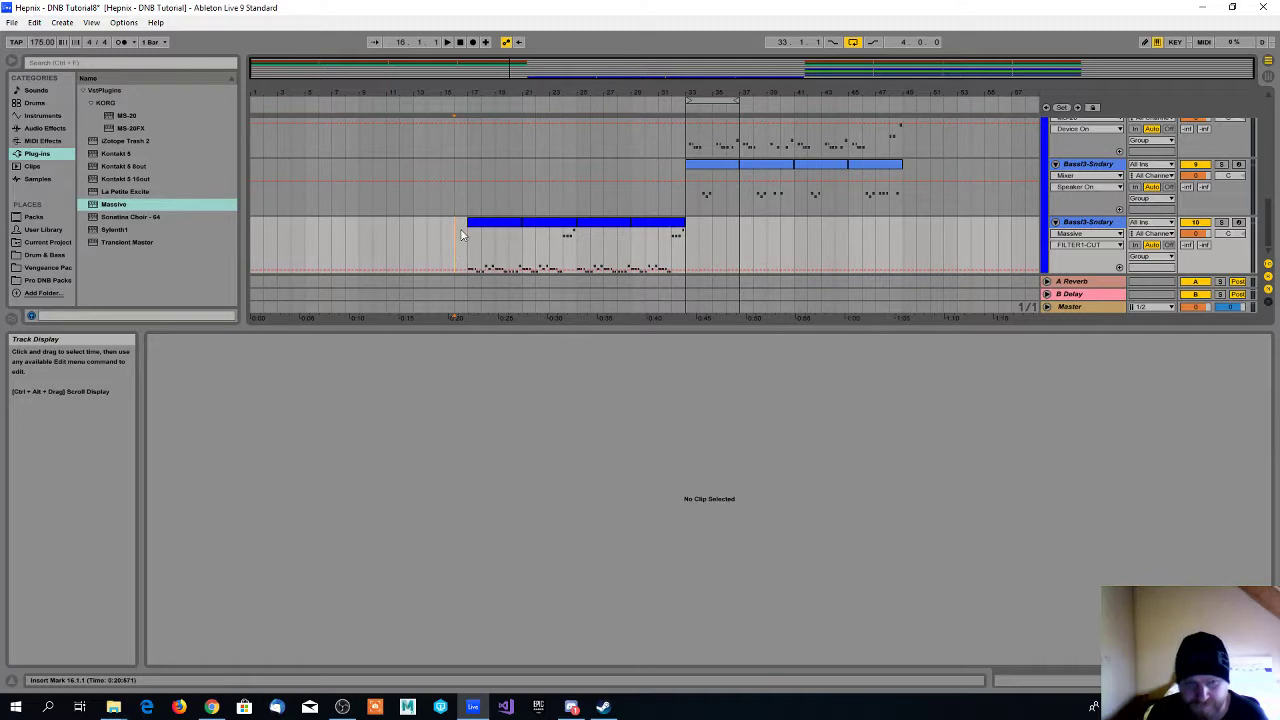
pyautogui.click(468, 238)
pyautogui.click(456, 242)
pyautogui.click(251, 242)
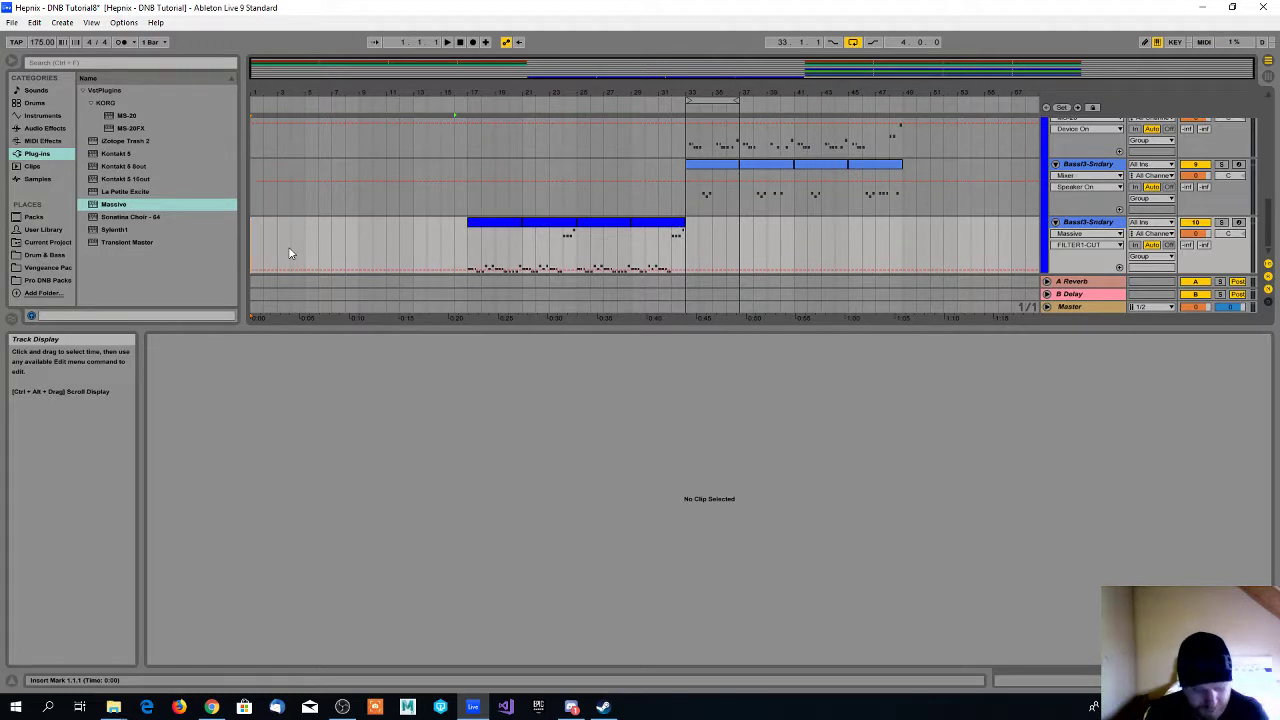
pyautogui.moveTo(253, 232); pyautogui.dragTo(462, 235)
pyautogui.click(446, 229)
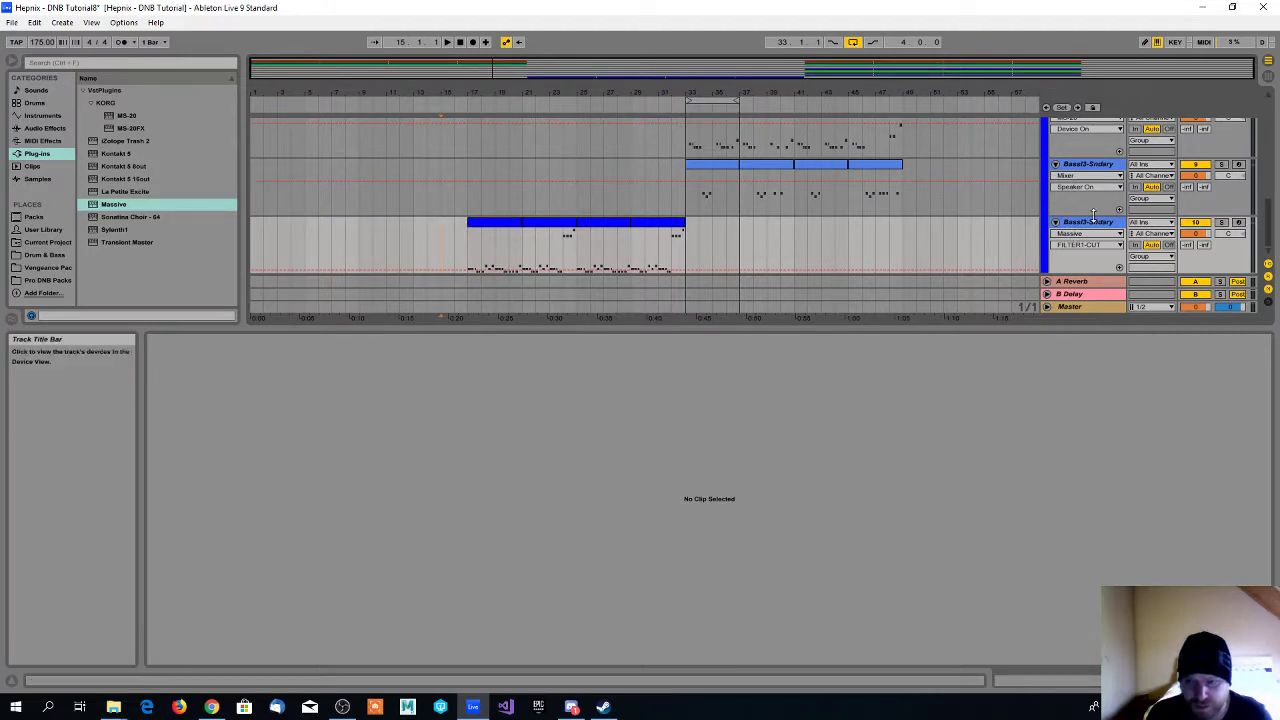
# - Insert a new MIDI track below the Massive bass track and move it out of the Bass GRP group
pyautogui.scroll(6, 1076, 230)
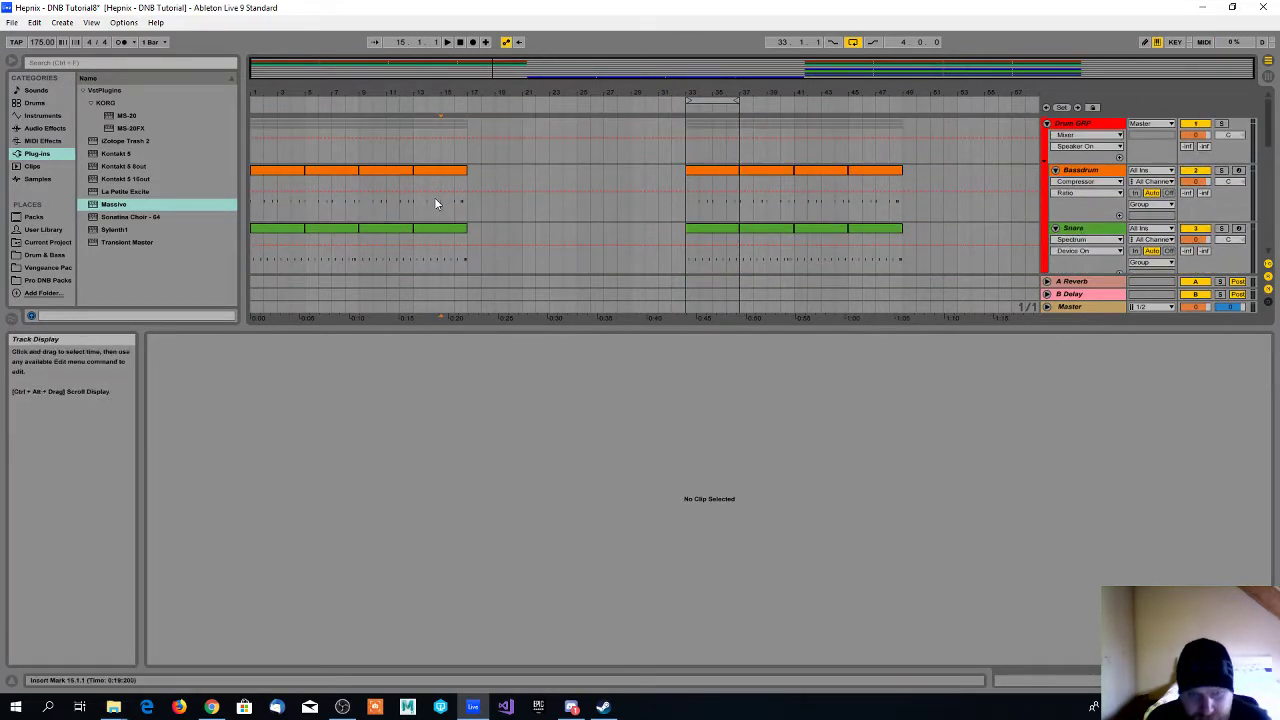
pyautogui.scroll(-3, 390, 222)
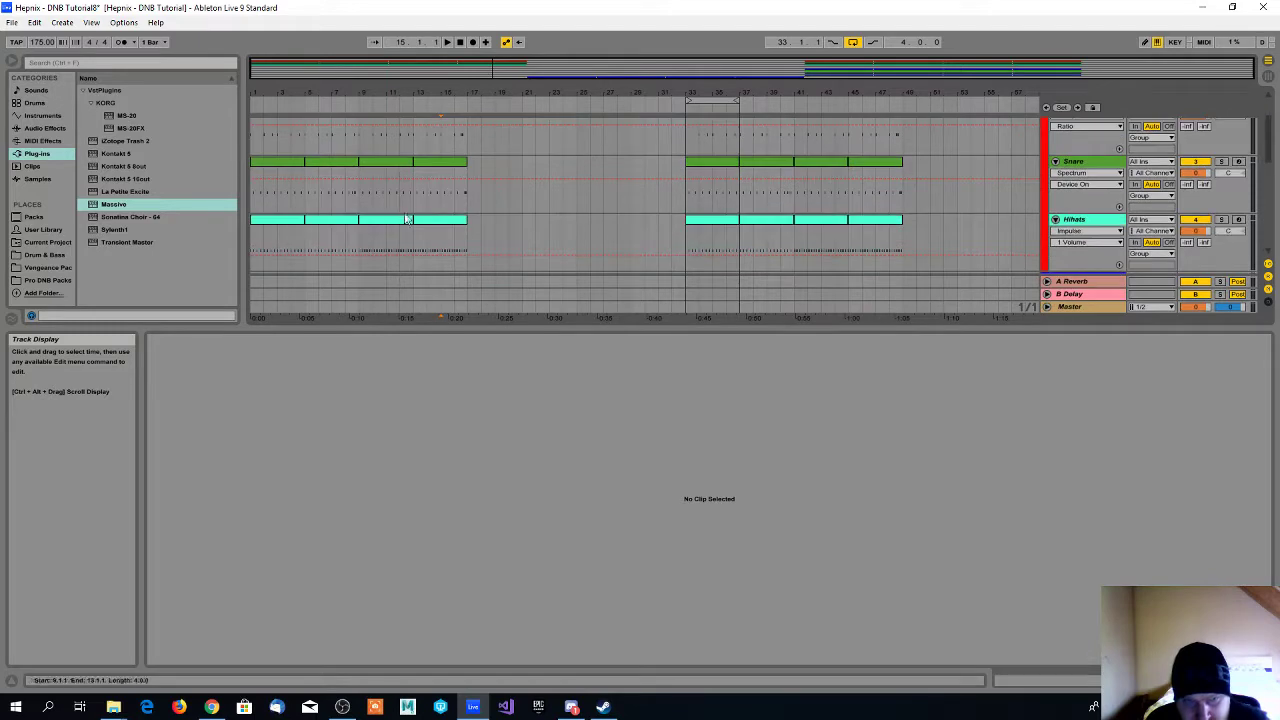
pyautogui.scroll(-6, 510, 199)
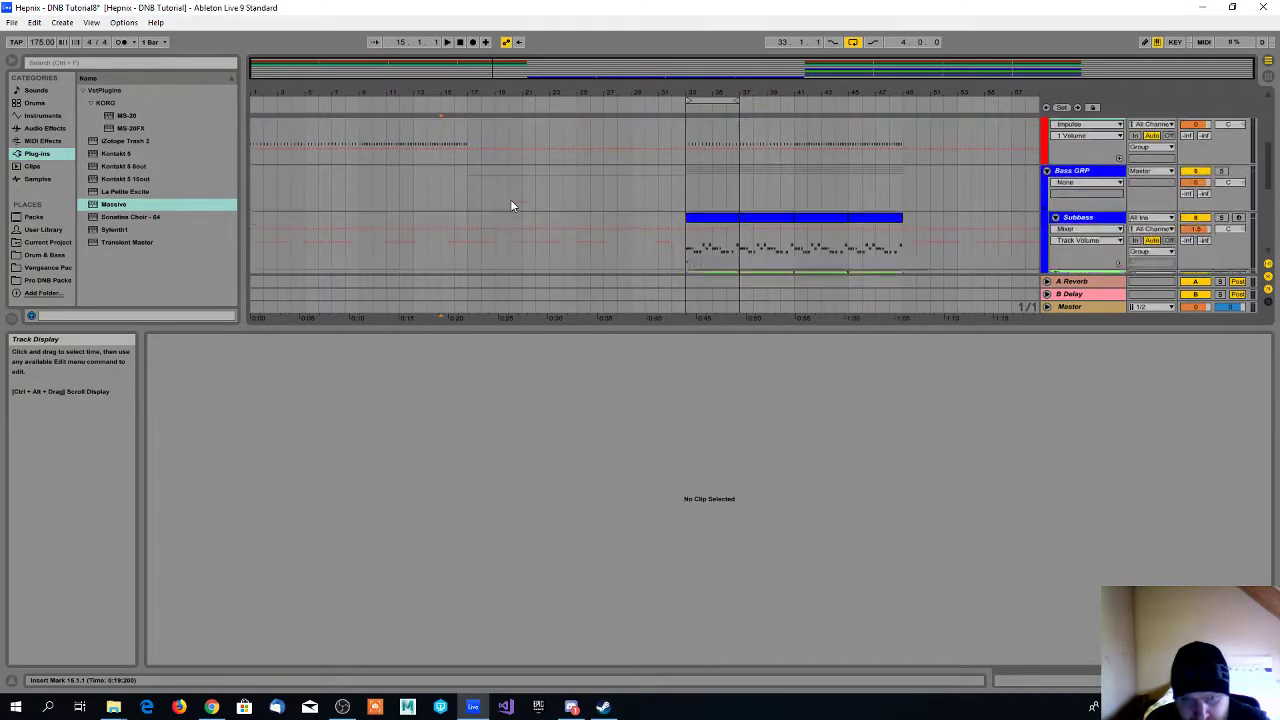
pyautogui.scroll(1, 510, 205)
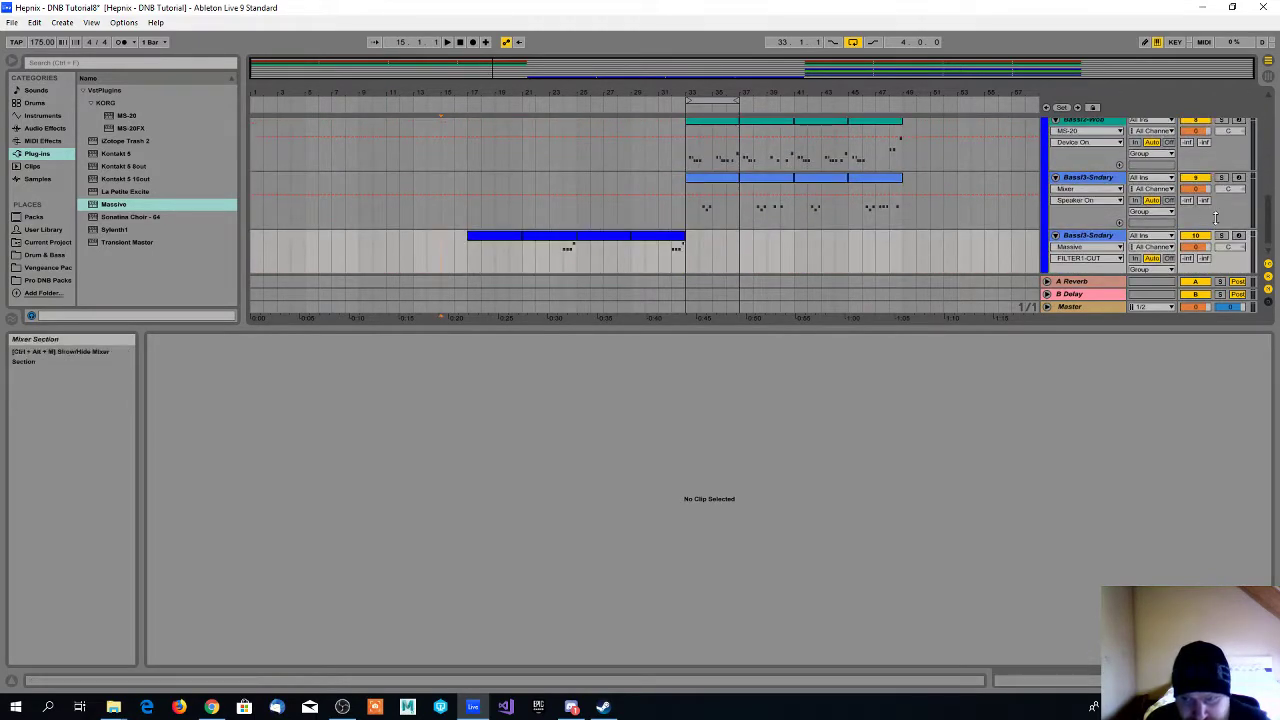
pyautogui.scroll(-1, 510, 205)
pyautogui.click(1085, 224)
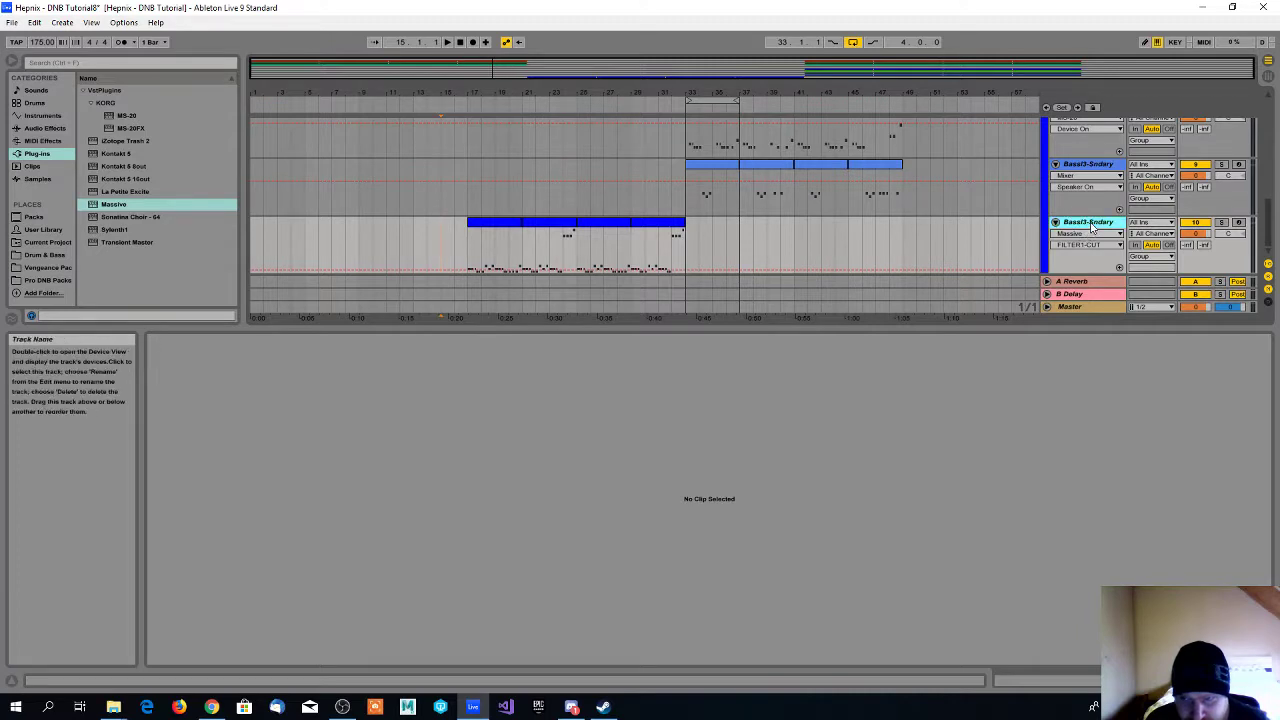
pyautogui.rightClick(1092, 228)
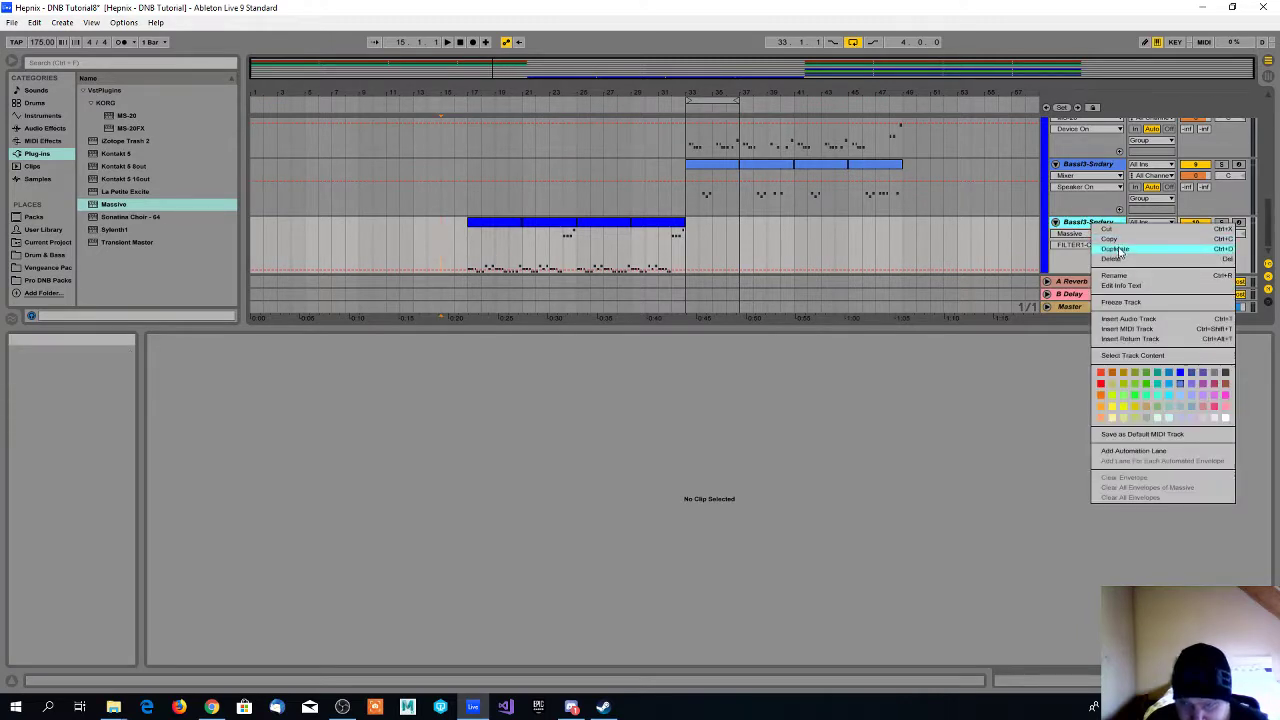
pyautogui.click(1127, 329)
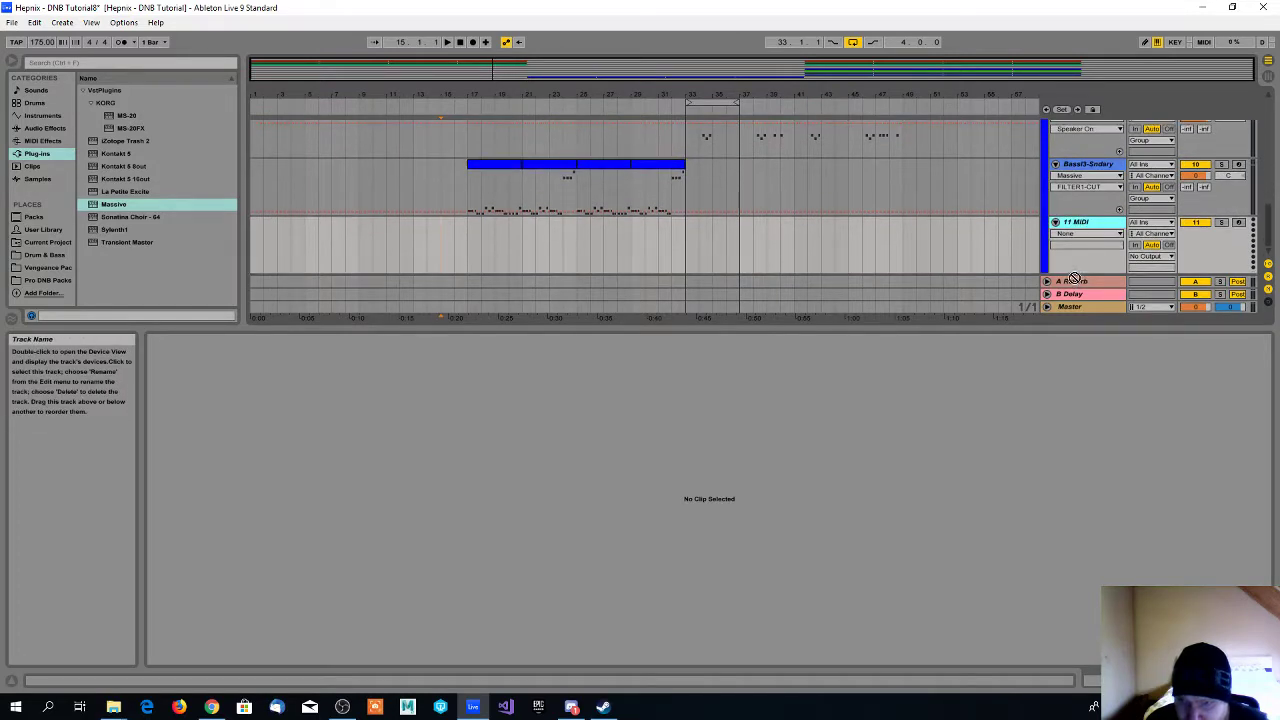
pyautogui.scroll(-1, 1076, 276)
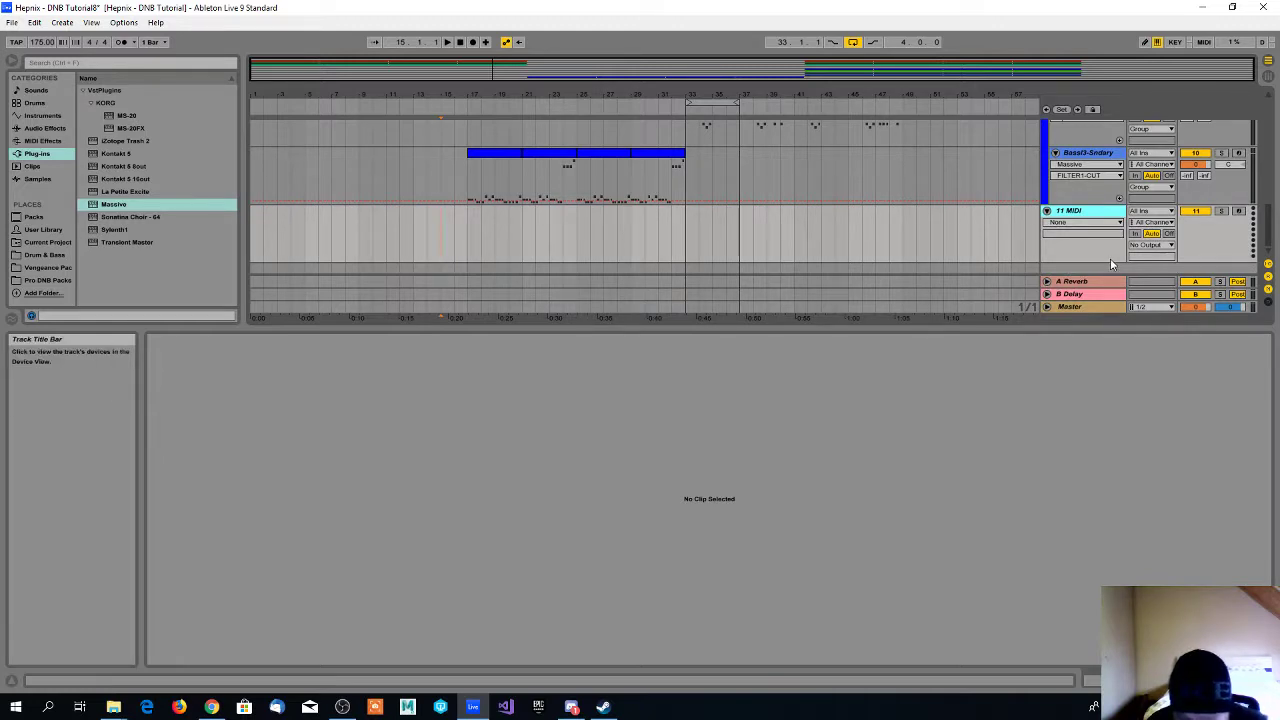
# - Show the new MIDI track's devices and insert an audio track below it
pyautogui.doubleClick(1077, 213)
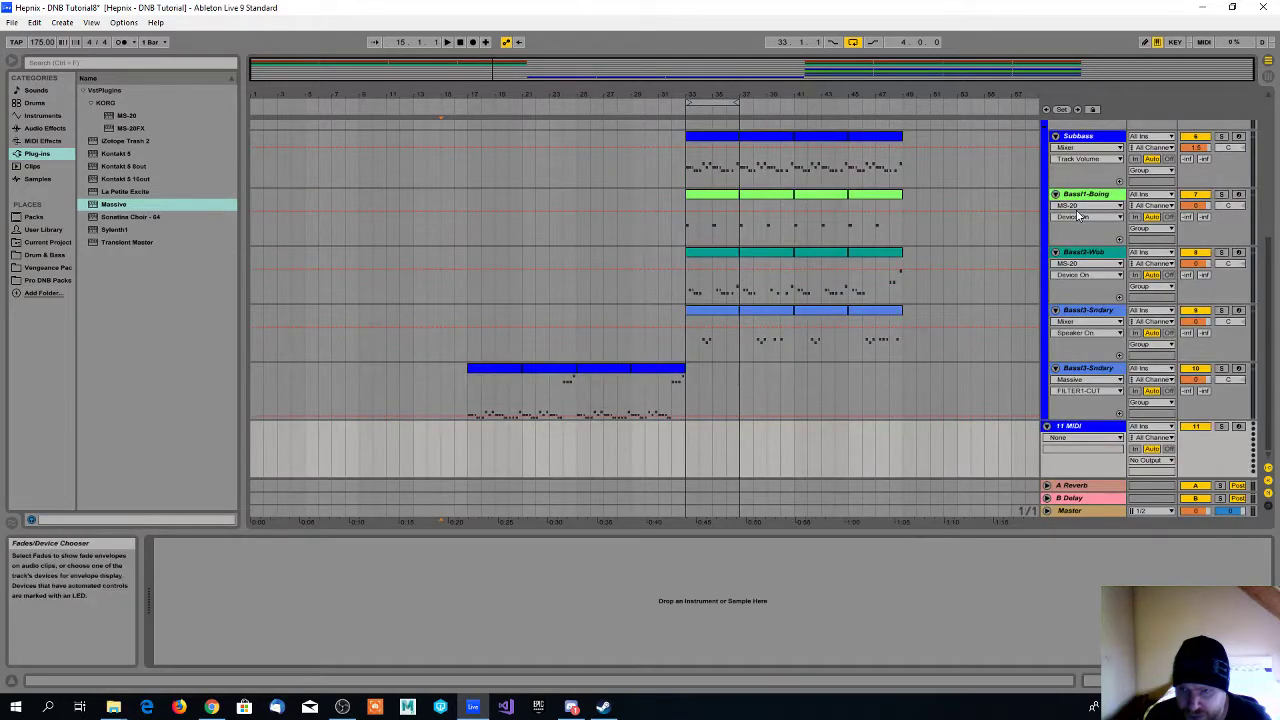
pyautogui.click(1077, 429)
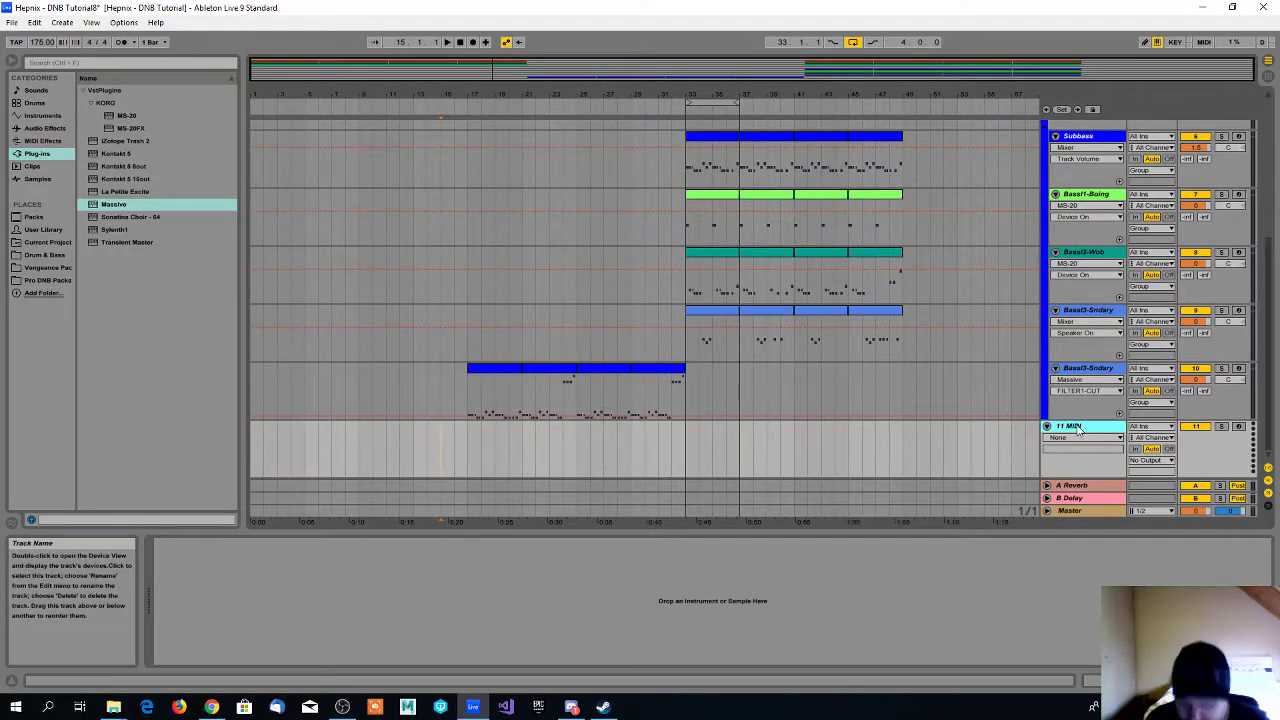
pyautogui.rightClick(1077, 429)
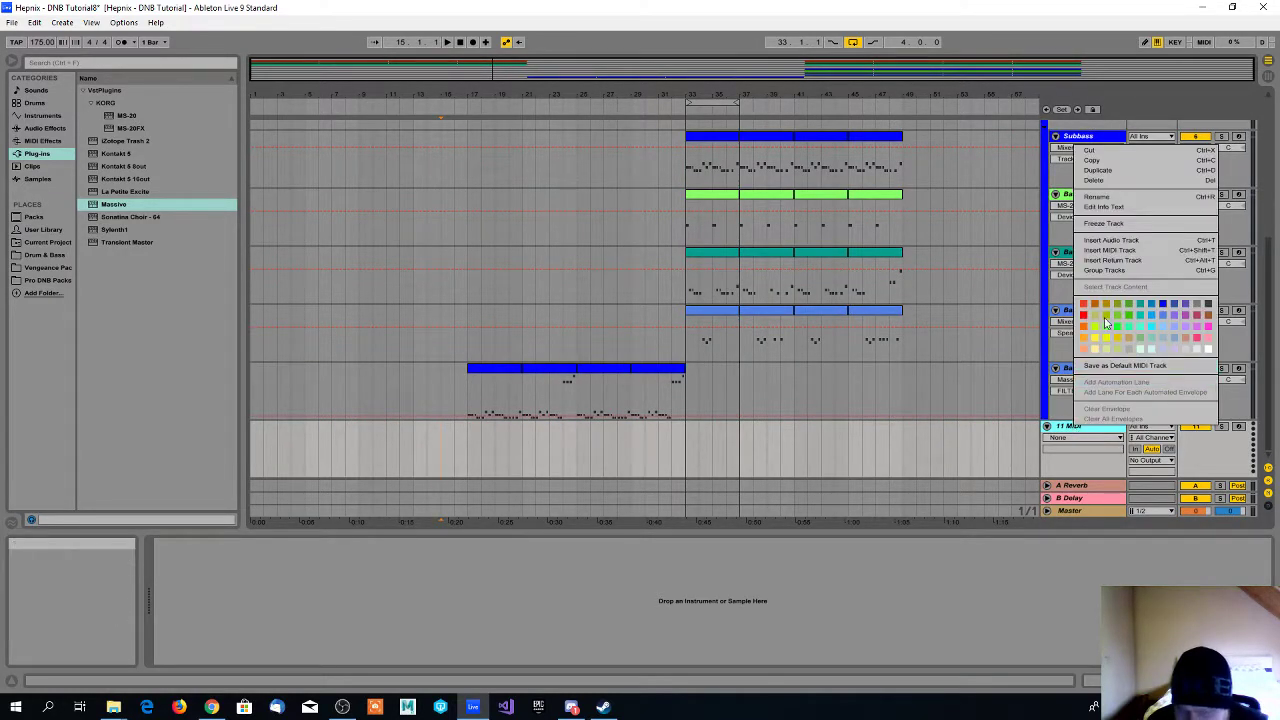
pyautogui.click(1106, 241)
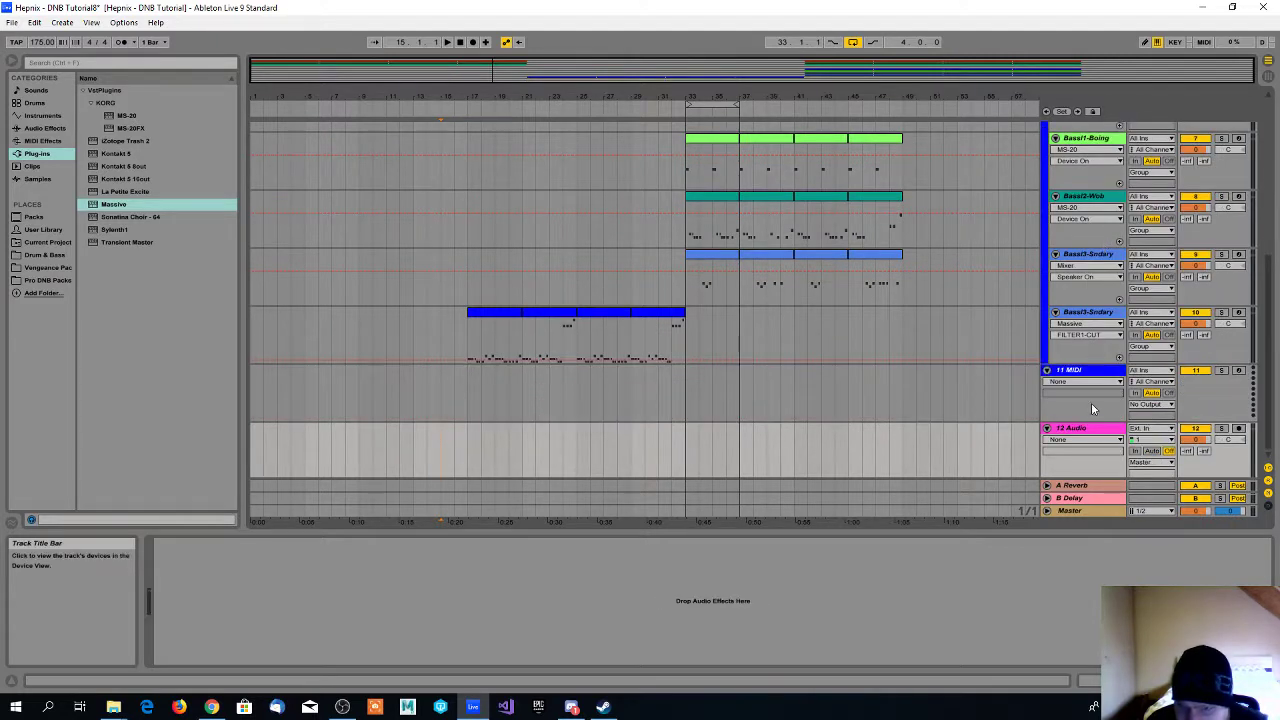
# - Insert a second audio track below the existing one and rename audio track 12 as SFX1
pyautogui.rightClick(1080, 432)
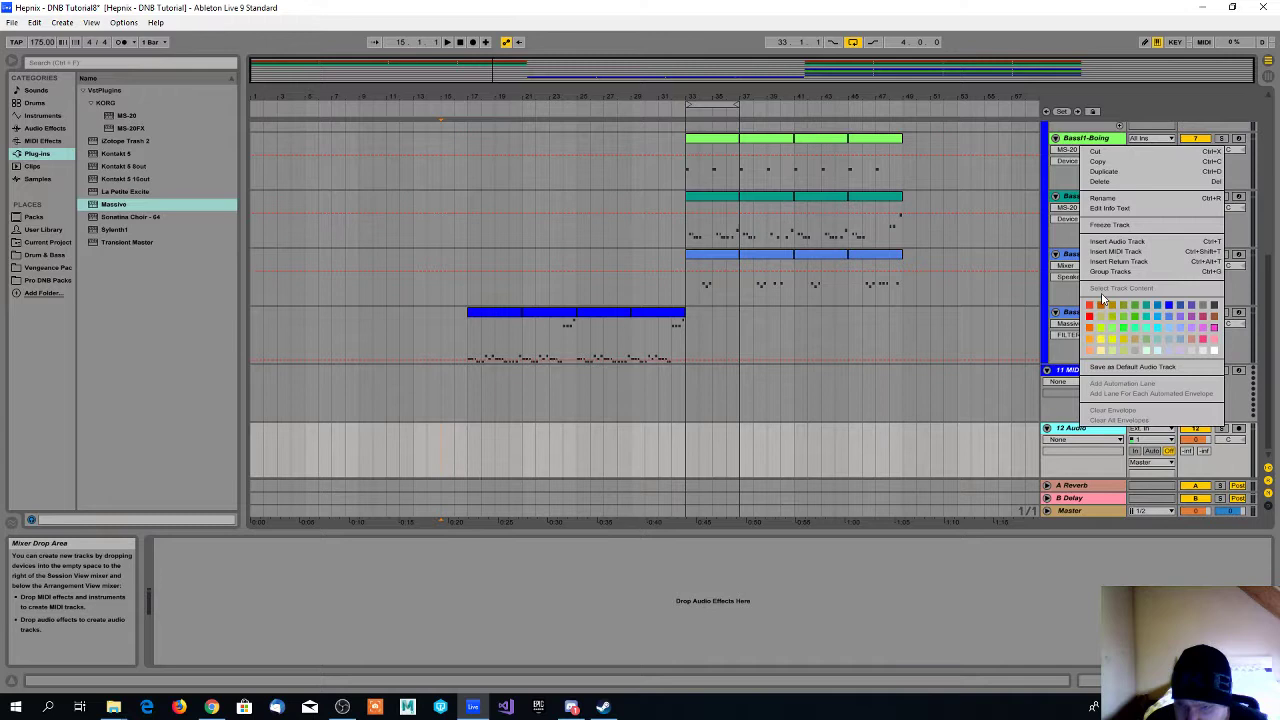
pyautogui.click(1120, 242)
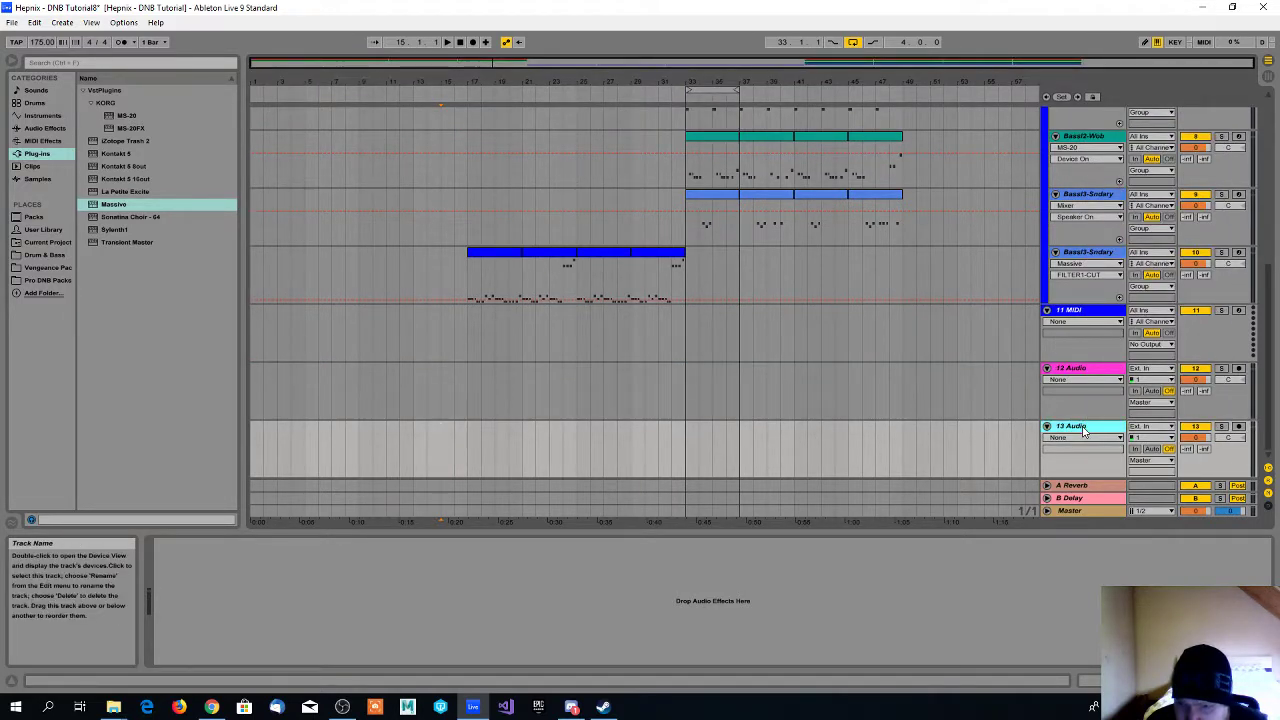
pyautogui.click(1078, 370)
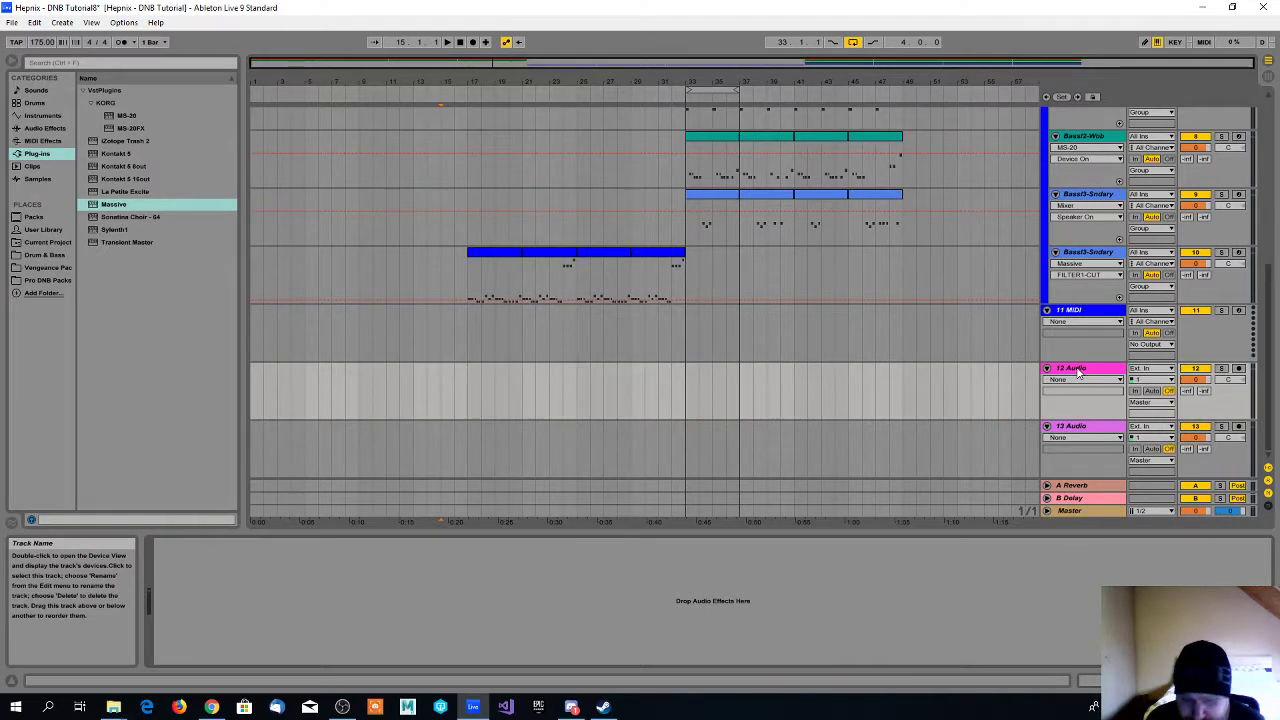
pyautogui.click(1080, 370)
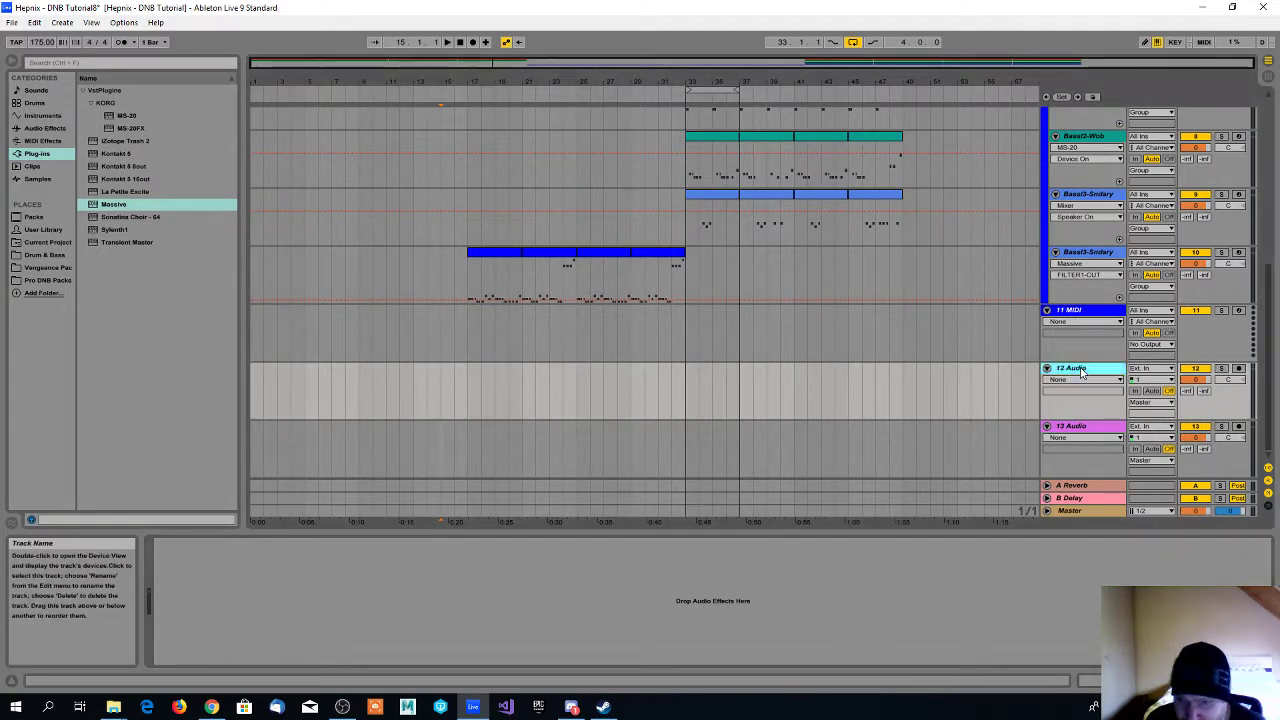
pyautogui.hotkey('ctrl', 'r')
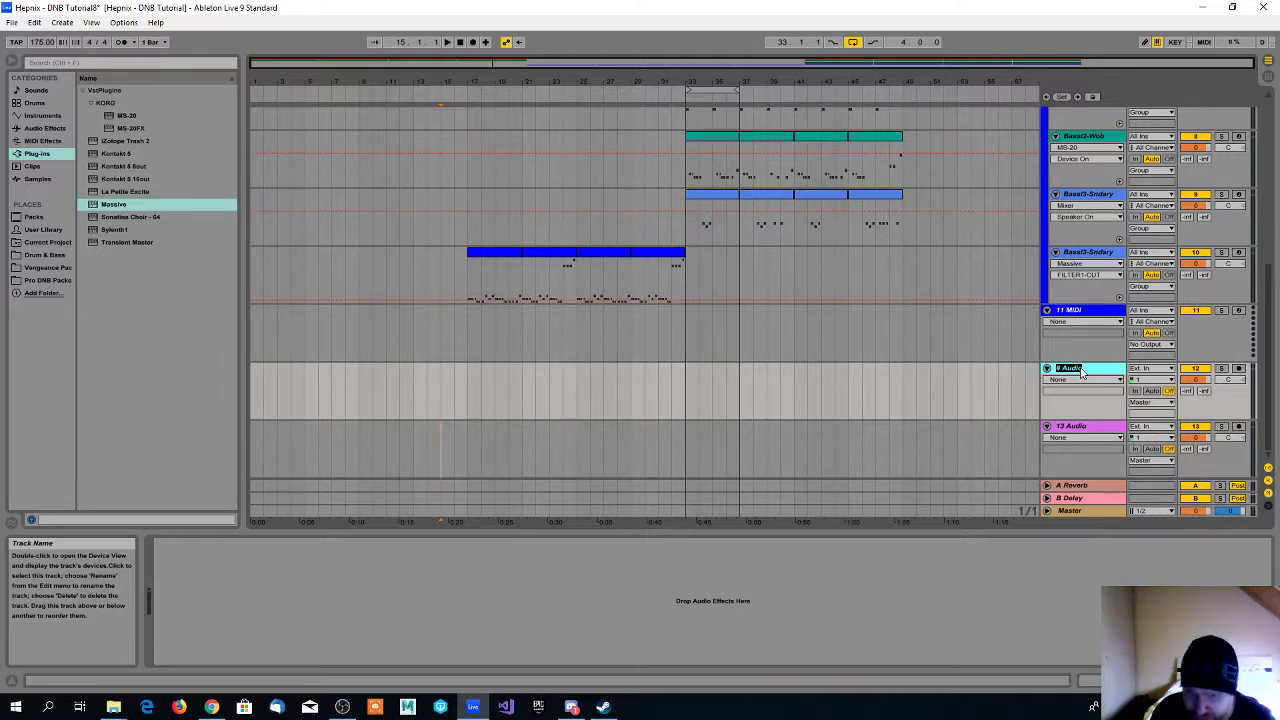
pyautogui.write('SFX1')
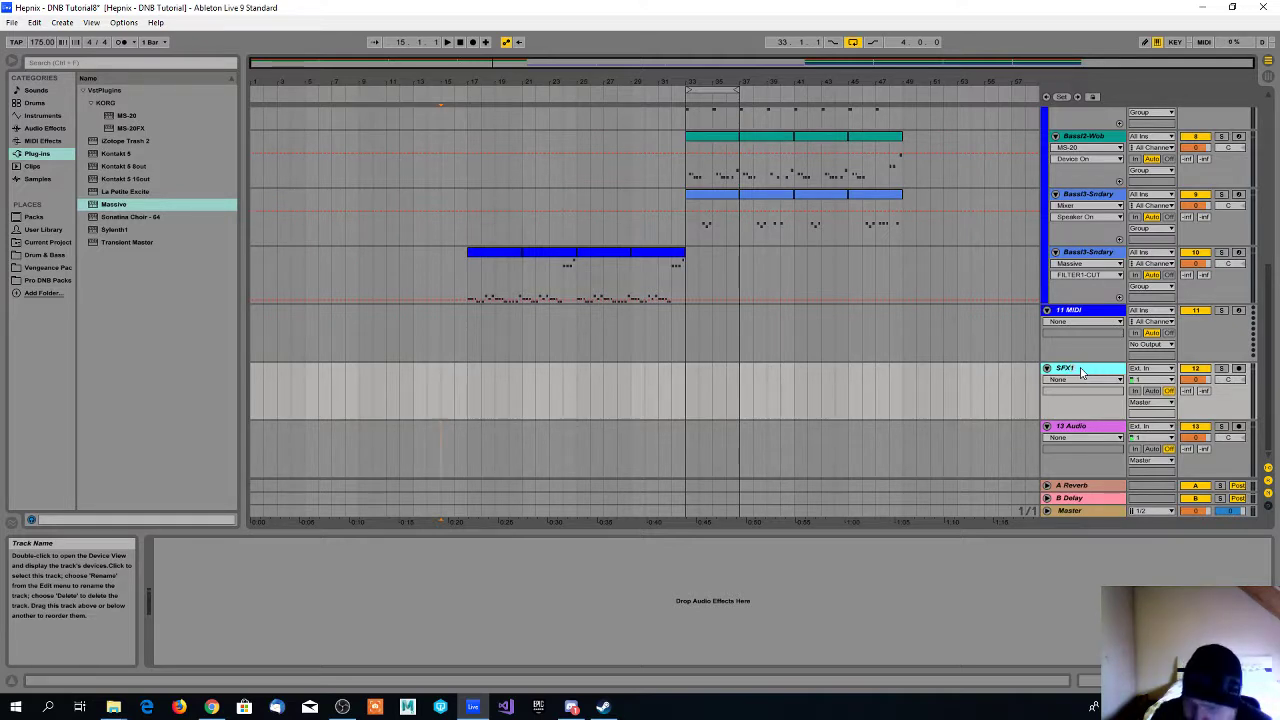
# - Rename audio track 13 as SFX2
pyautogui.click(1078, 430)
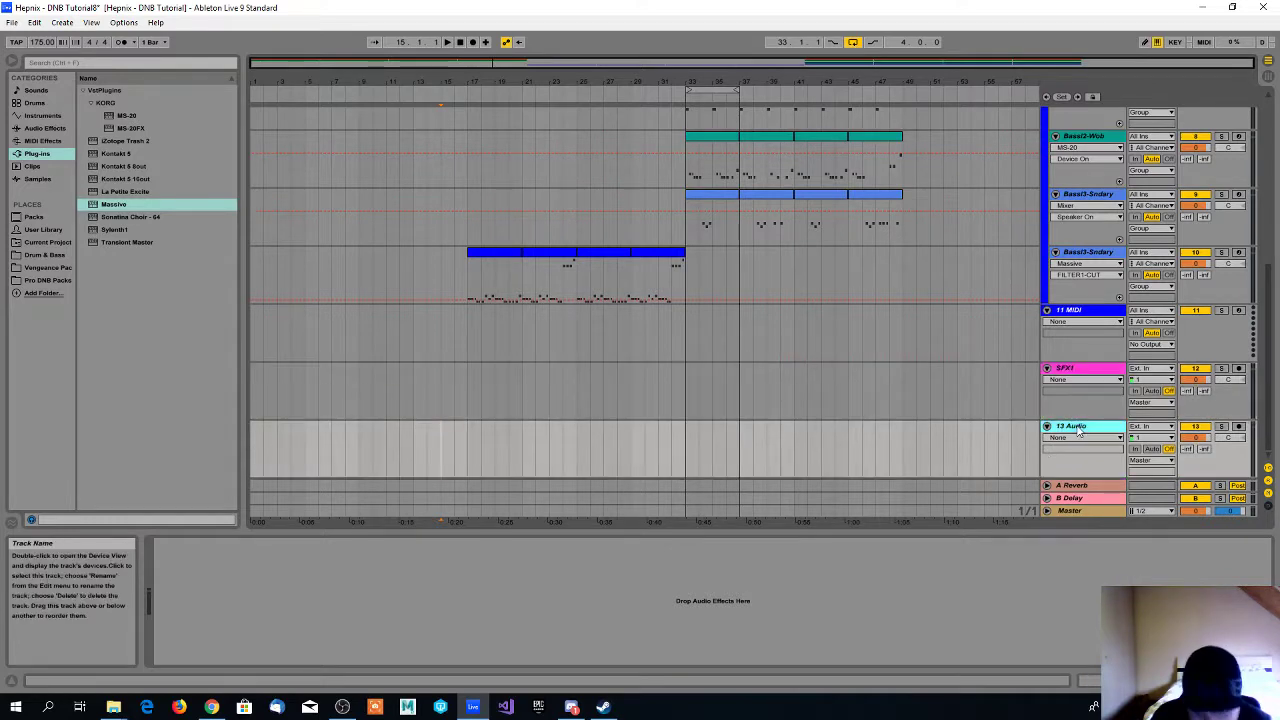
pyautogui.hotkey('ctrl', 'r')
pyautogui.write('SFX')
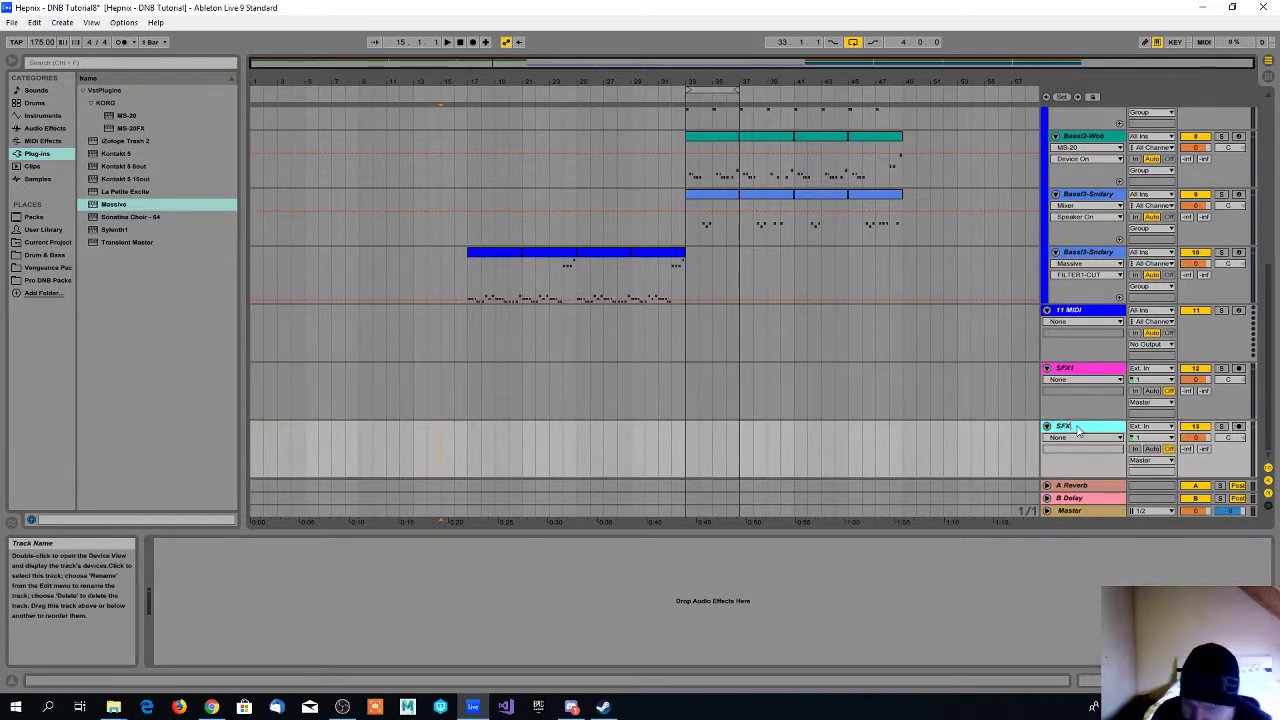
pyautogui.write('2')
pyautogui.press('Return')
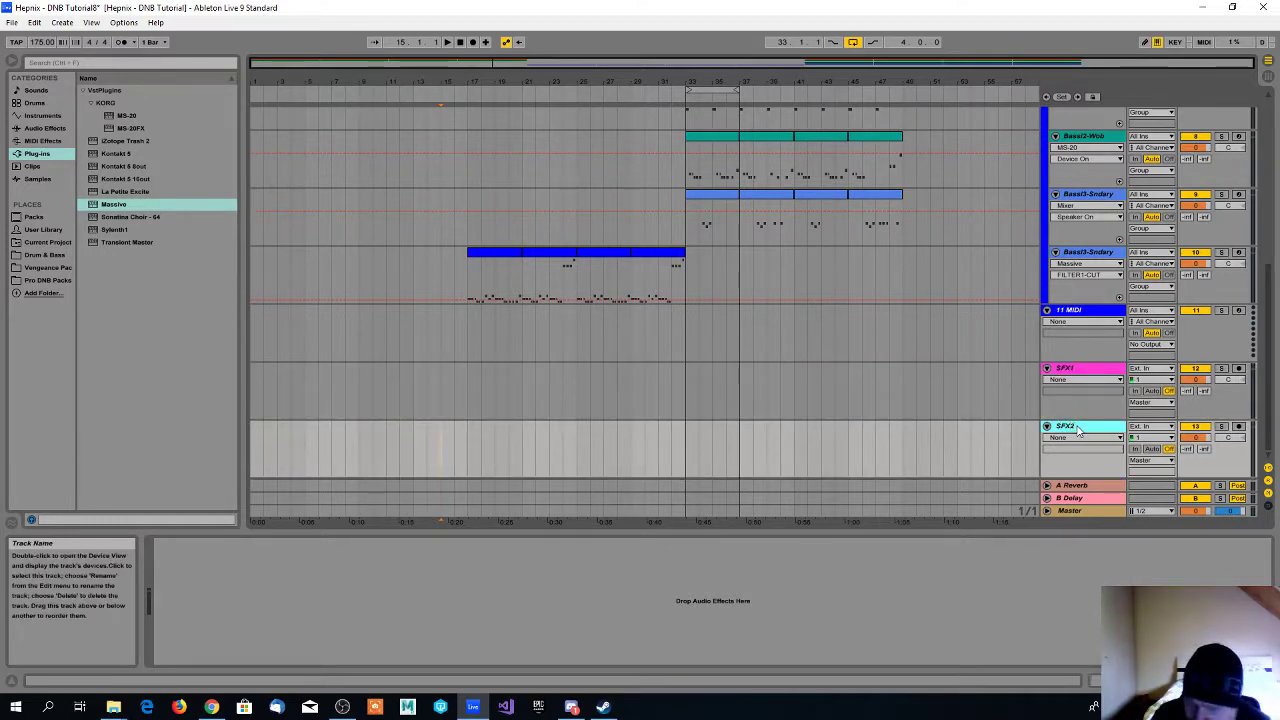
# - Change the colour of the SFX1 and SFX2 tracks to grey
pyautogui.click(1068, 368)
pyautogui.rightClick(1069, 372)
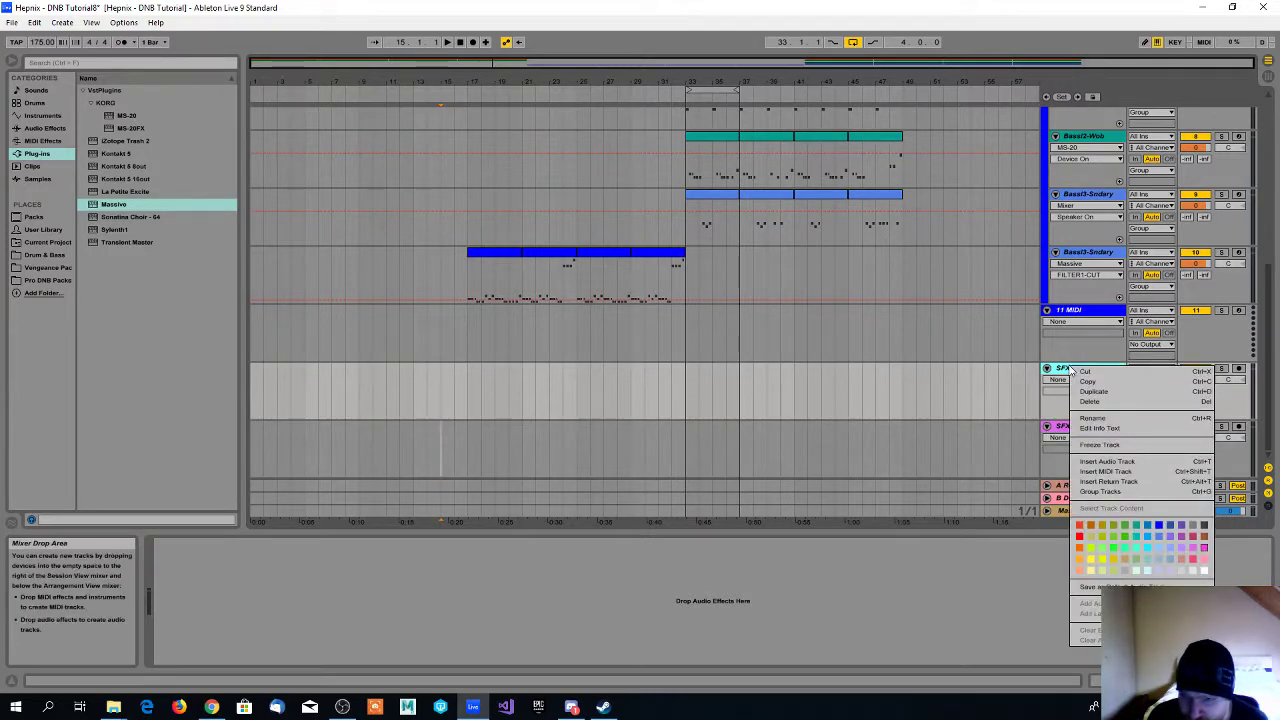
pyautogui.click(1193, 527)
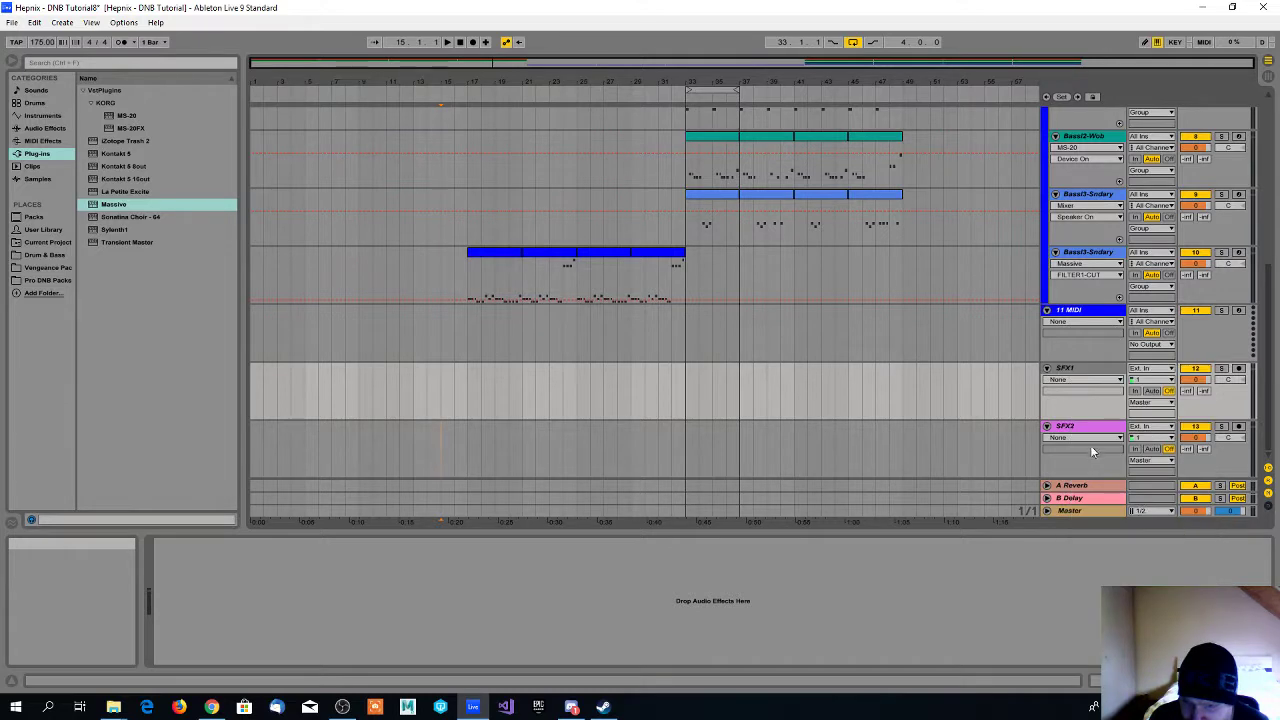
pyautogui.rightClick(1070, 430)
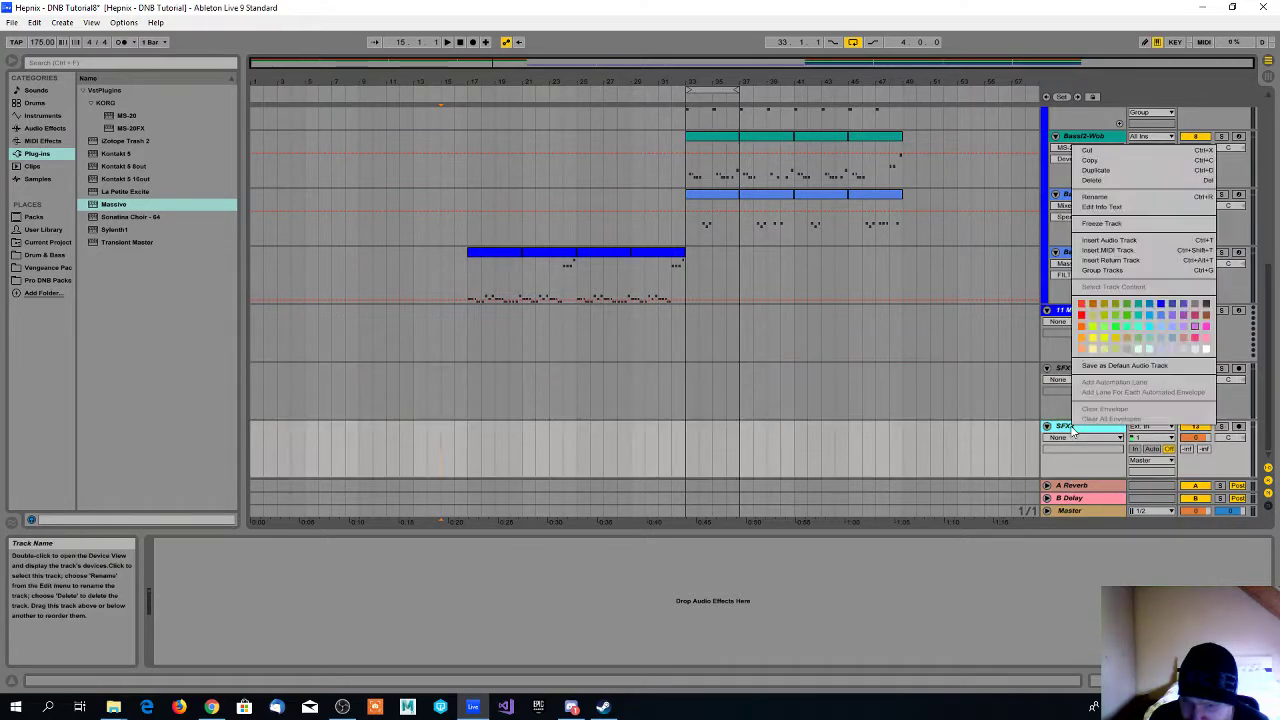
pyautogui.click(1194, 304)
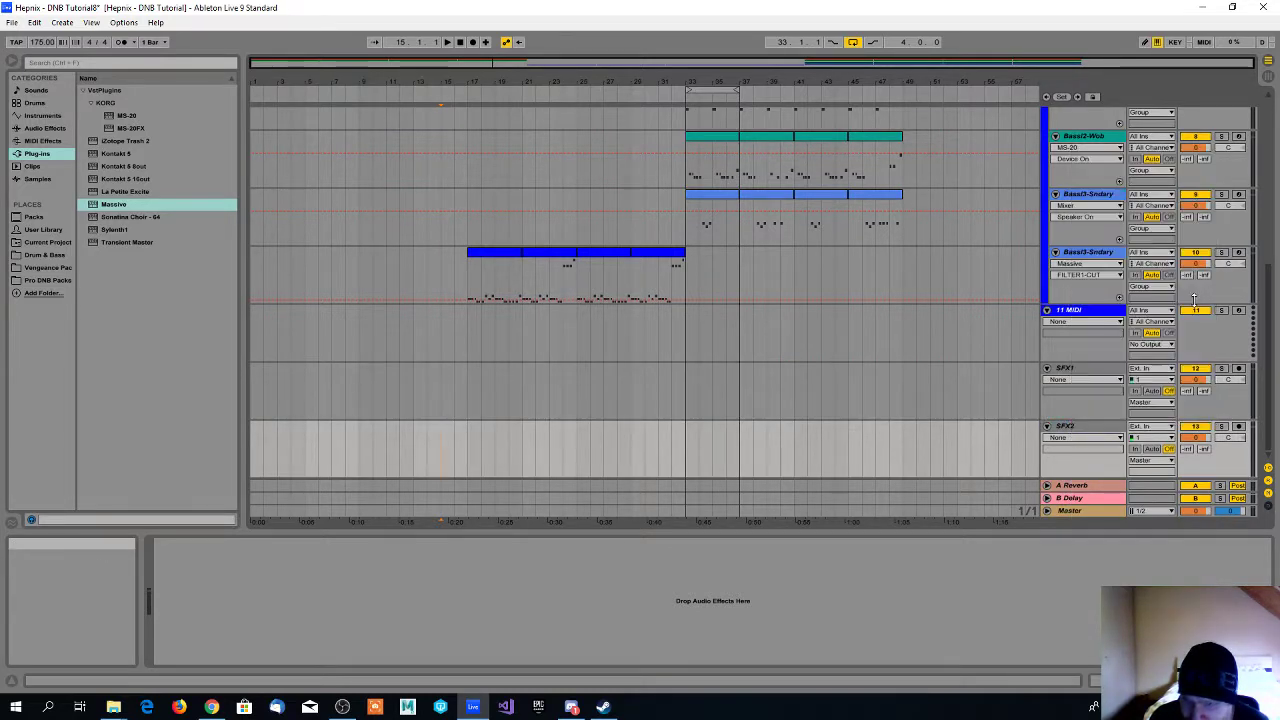
# - Group the SFX1 and SFX2 tracks and name the group SFX GRP
pyautogui.click(1066, 368)
pyautogui.click(1072, 430)
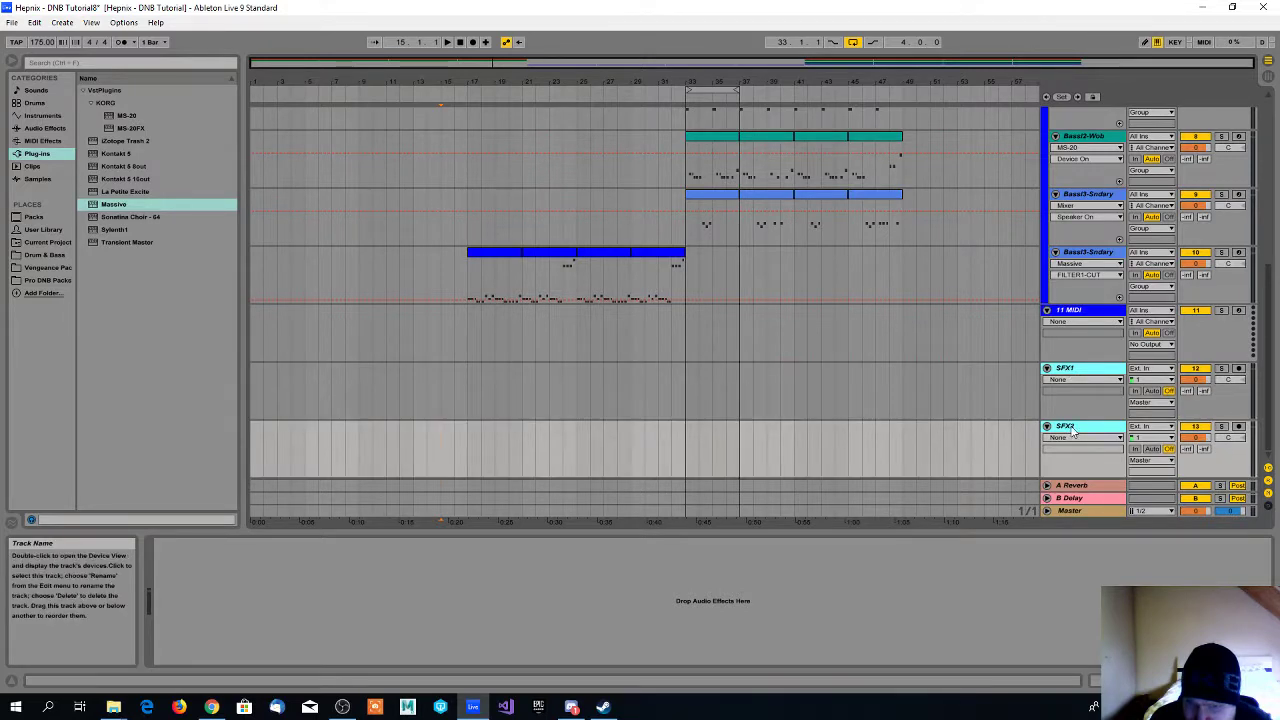
pyautogui.rightClick(1068, 431)
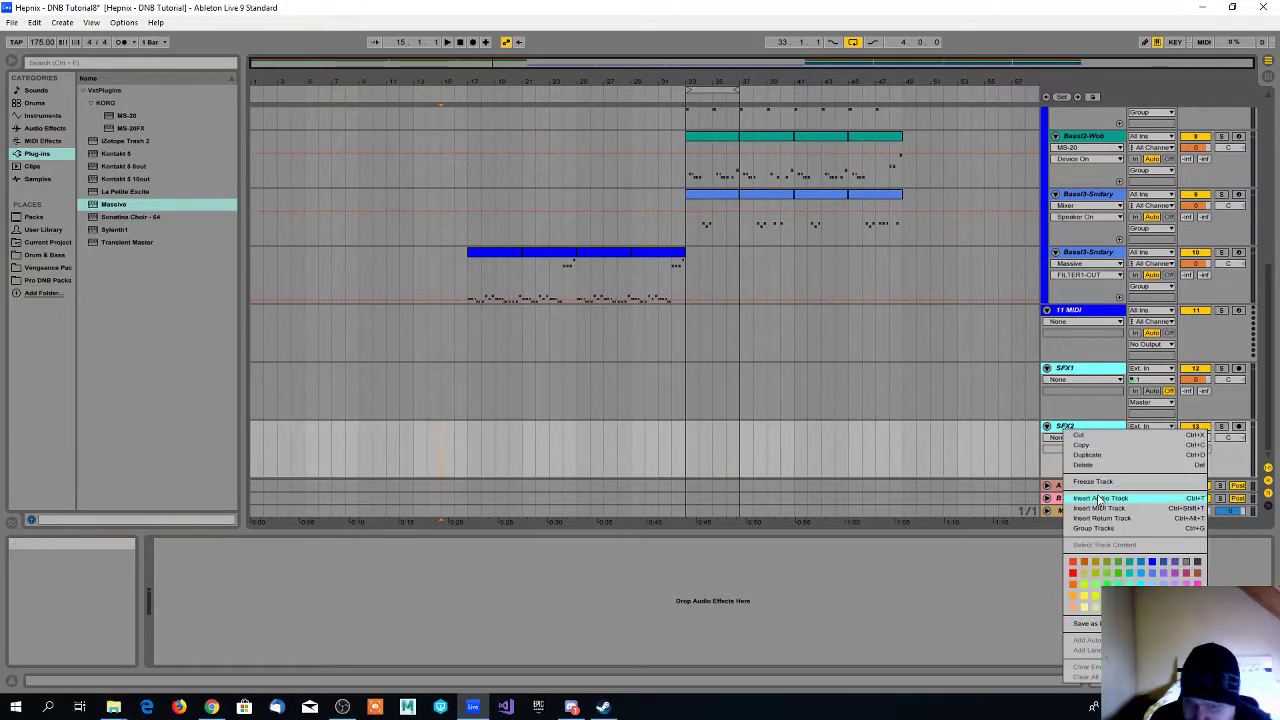
pyautogui.click(1096, 528)
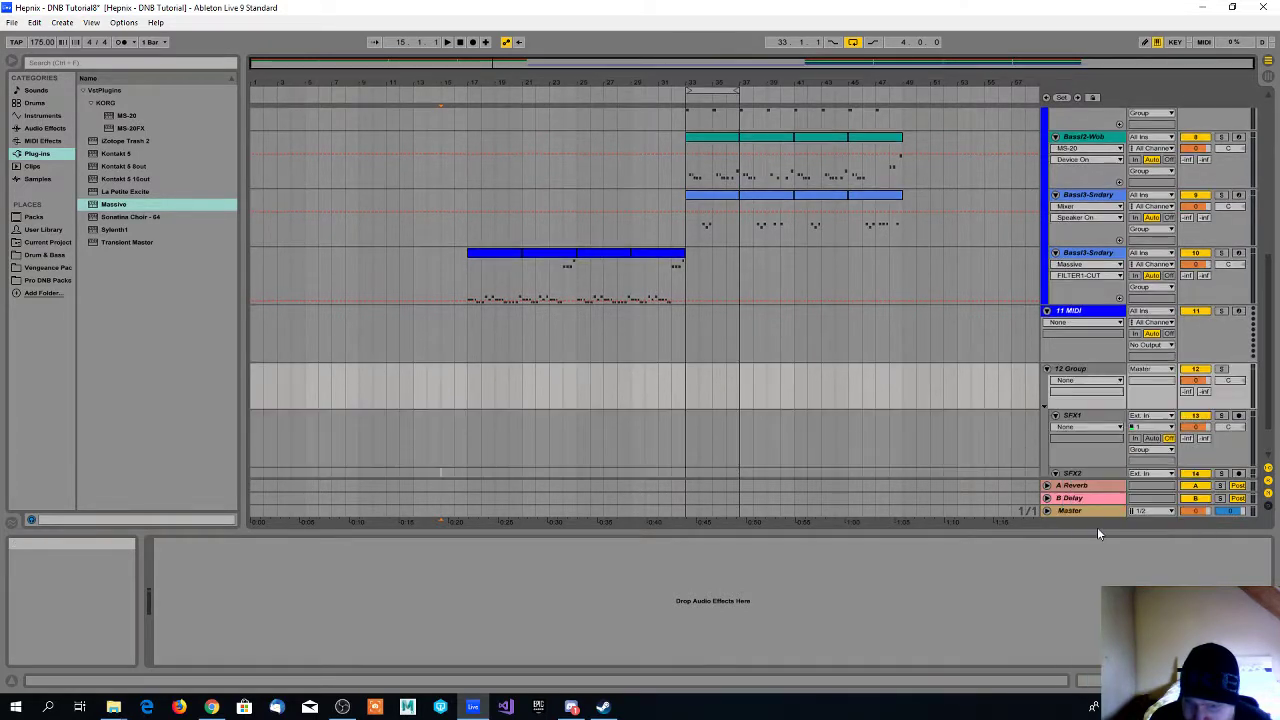
pyautogui.click(1076, 370)
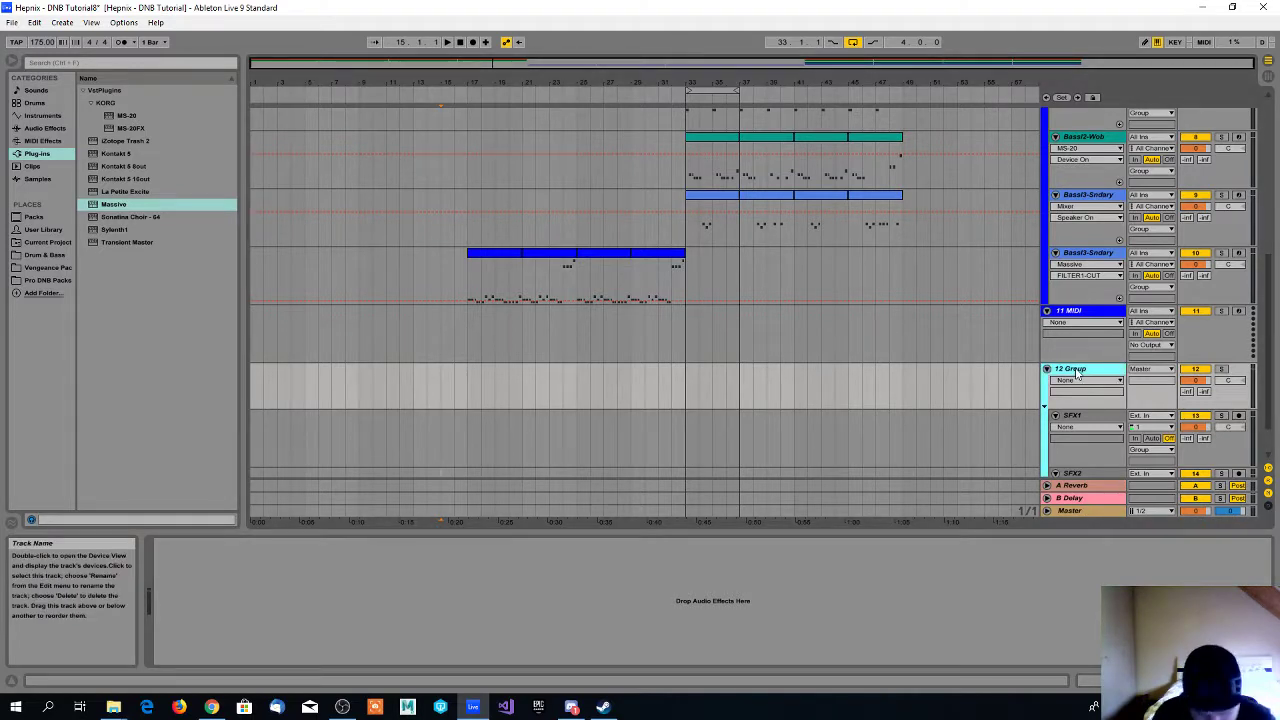
pyautogui.hotkey('ctrl', 'r')
pyautogui.write('SF')
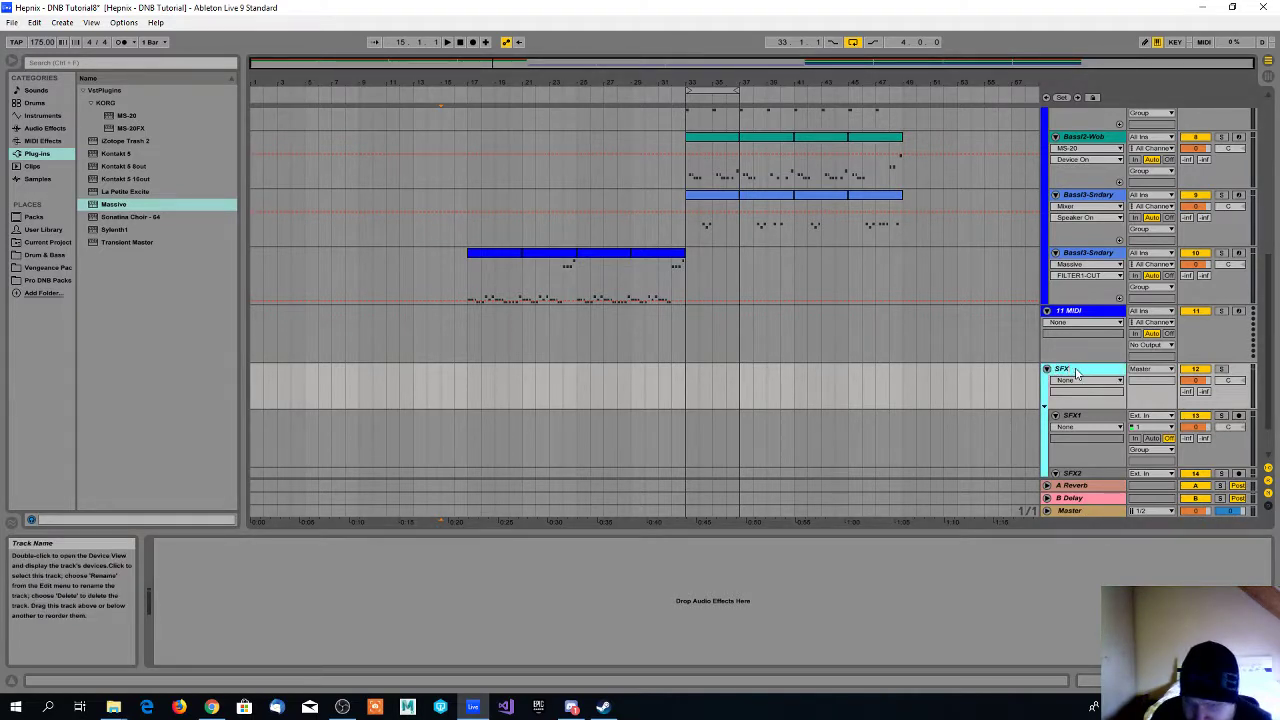
pyautogui.write('X GRP')
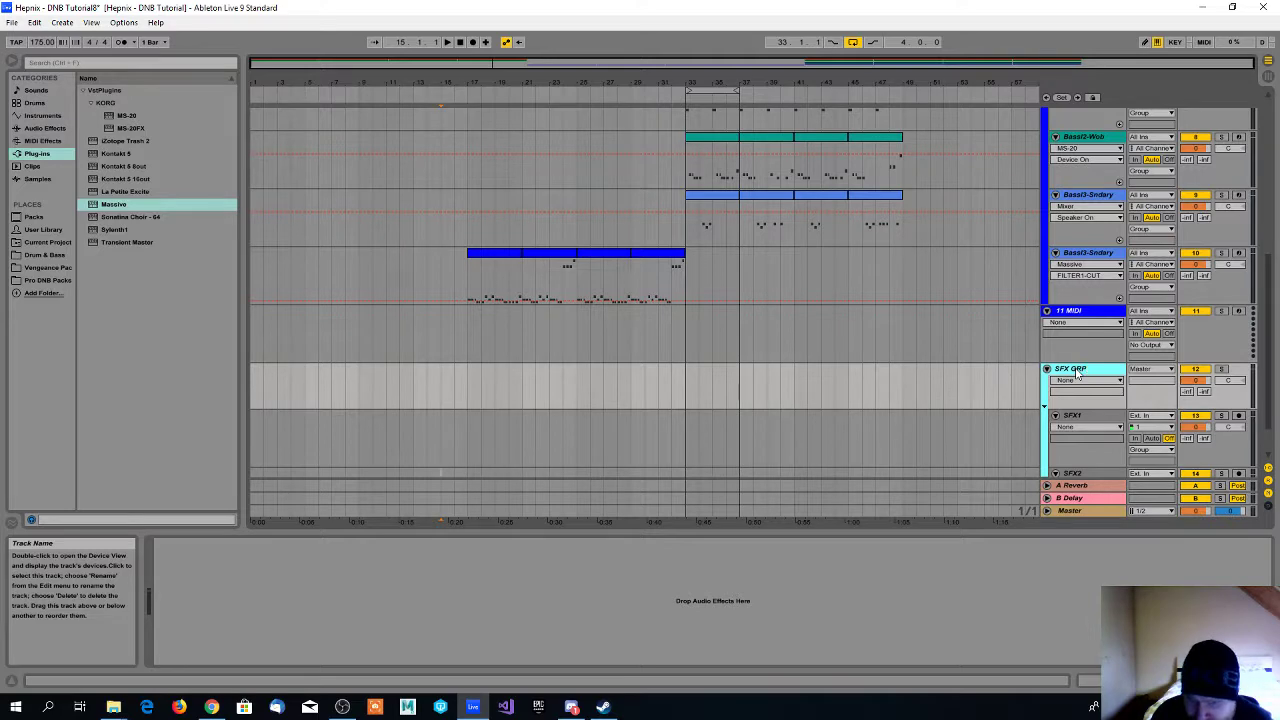
# - Mark bar 33 on the SFX1 track and preview VFX2 Athmos 01.wav from the Vengeance - Sound Effects Vol 2 samples
pyautogui.scroll(-2, 1078, 372)
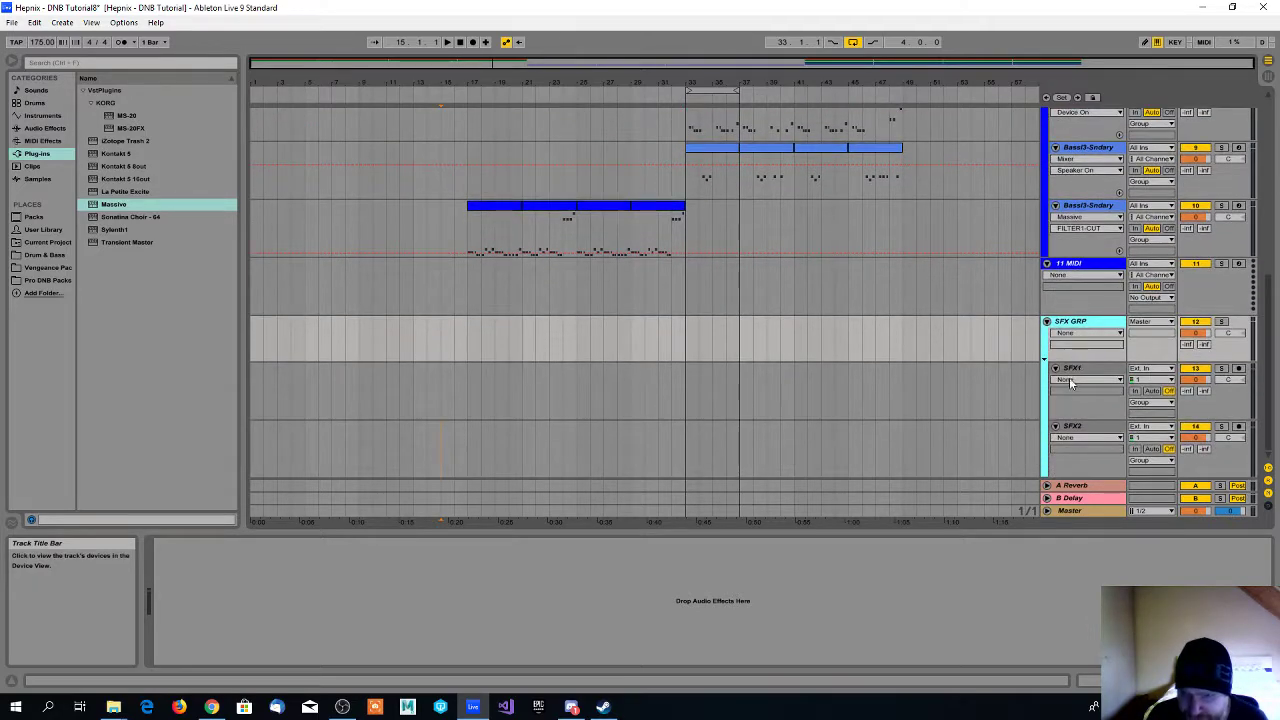
pyautogui.click(1078, 372)
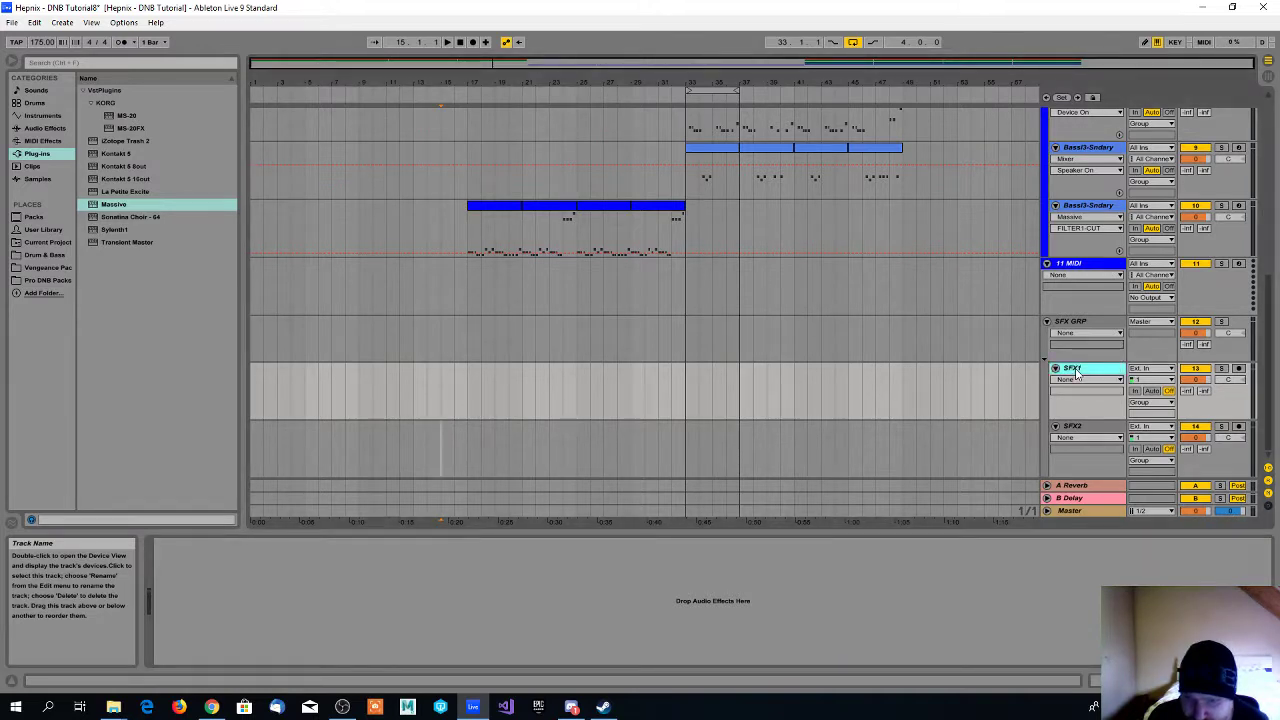
pyautogui.click(687, 377)
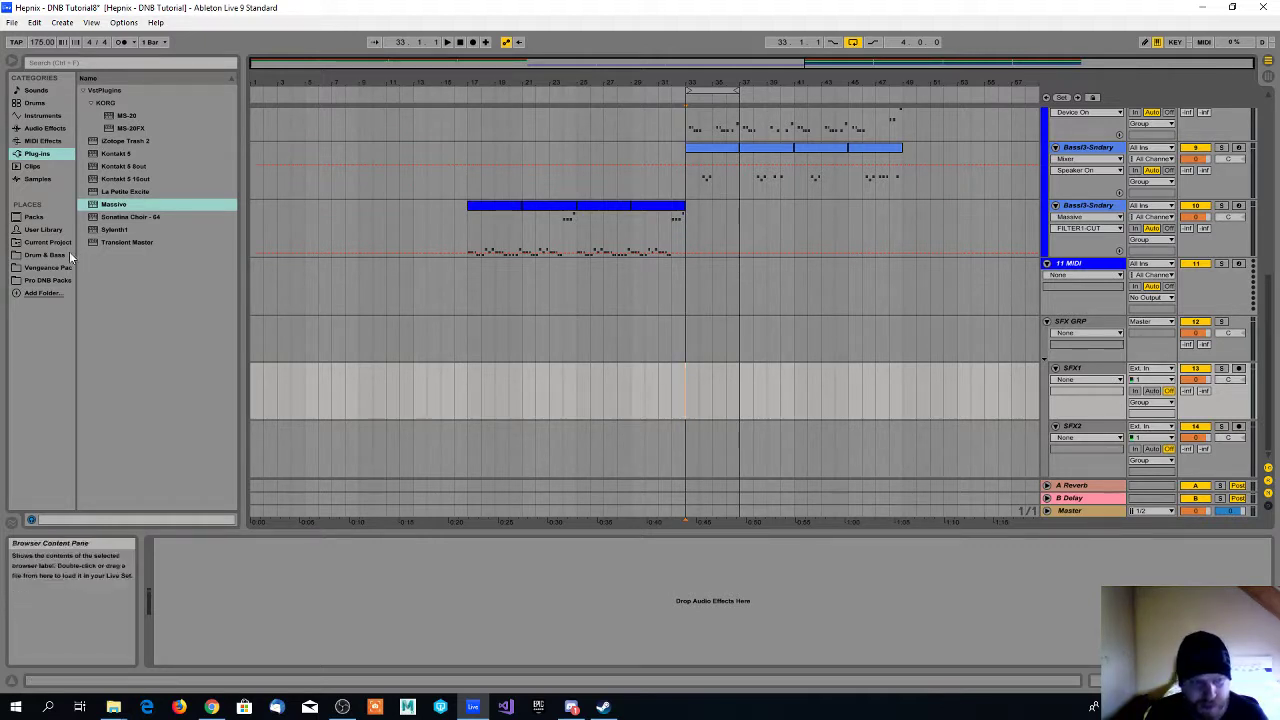
pyautogui.click(48, 268)
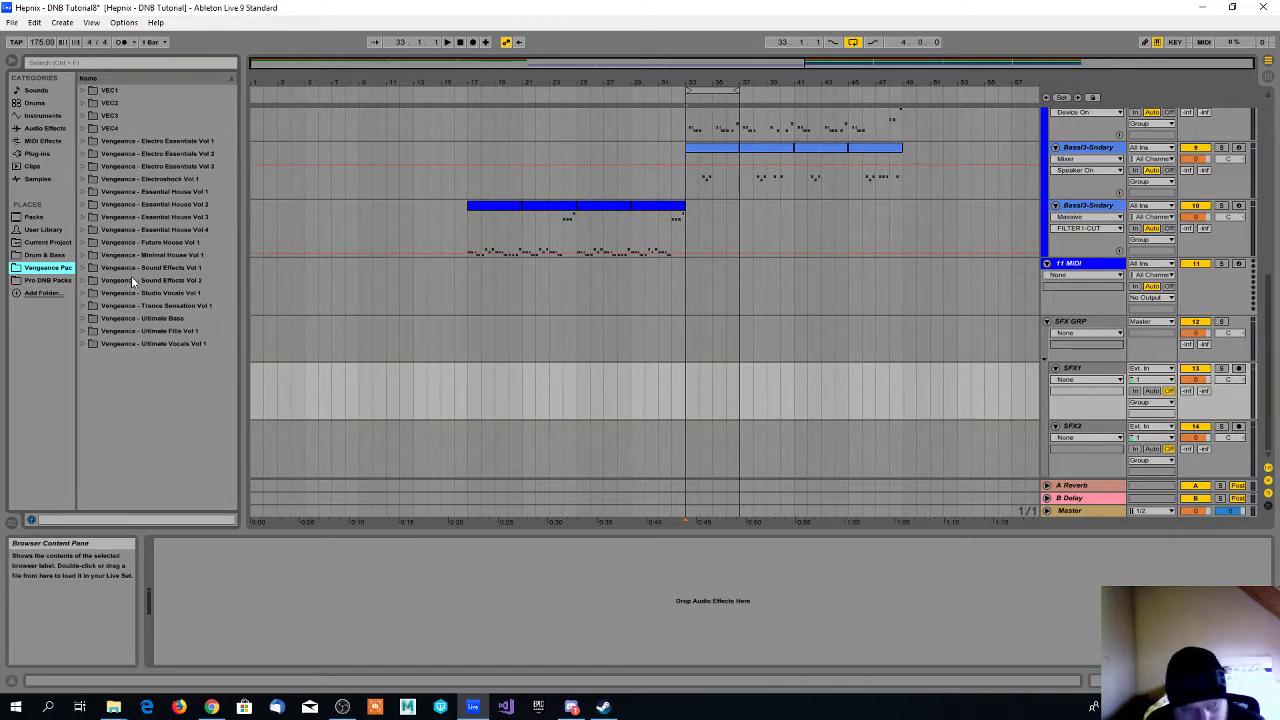
pyautogui.click(84, 282)
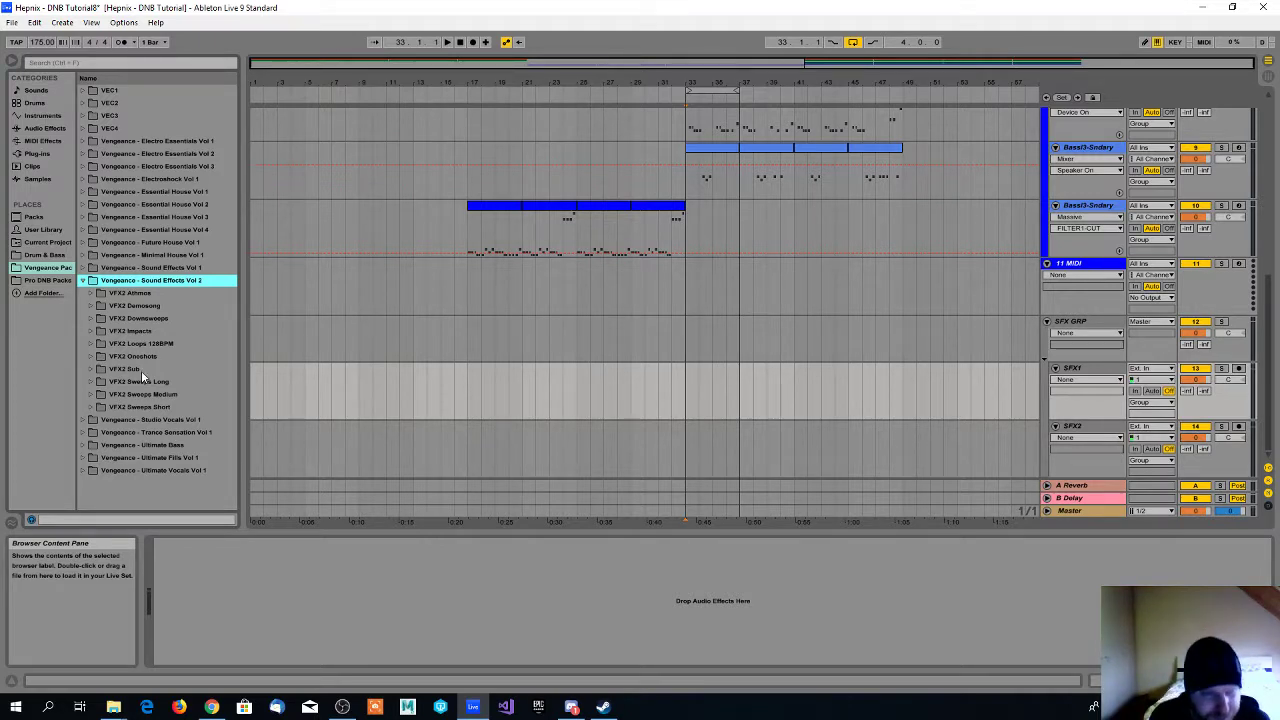
pyautogui.click(90, 293)
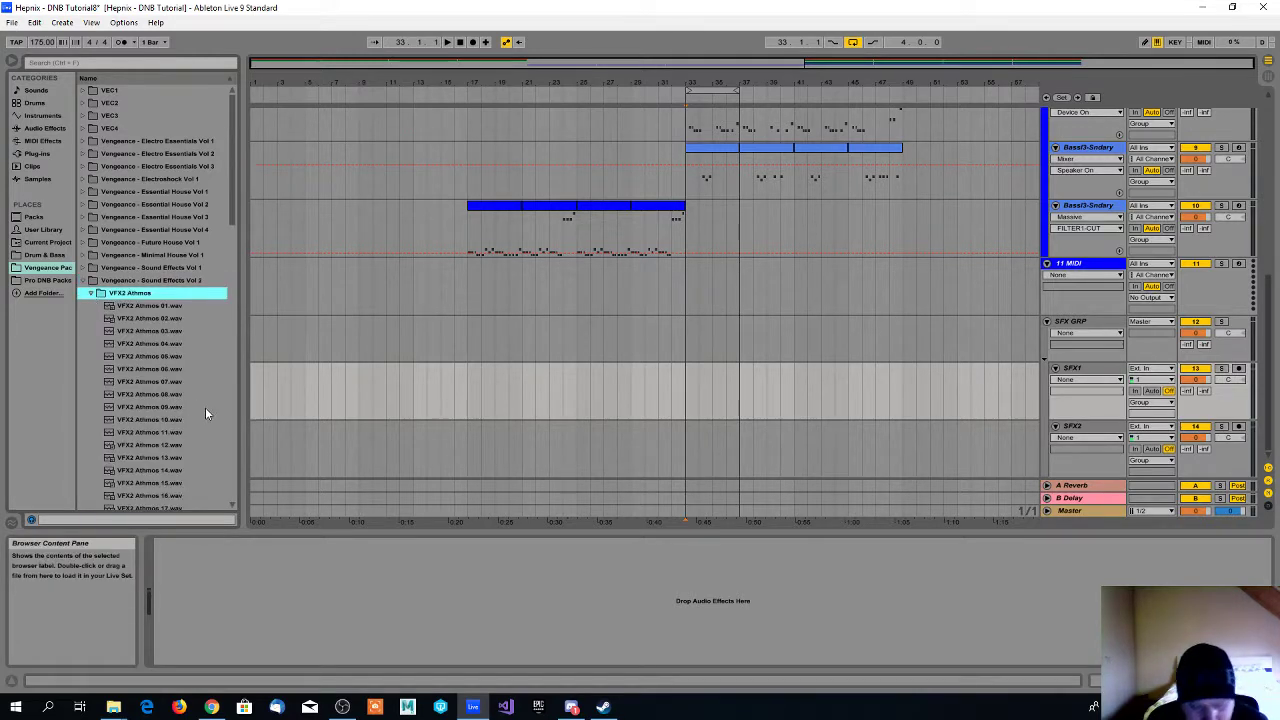
pyautogui.click(143, 306)
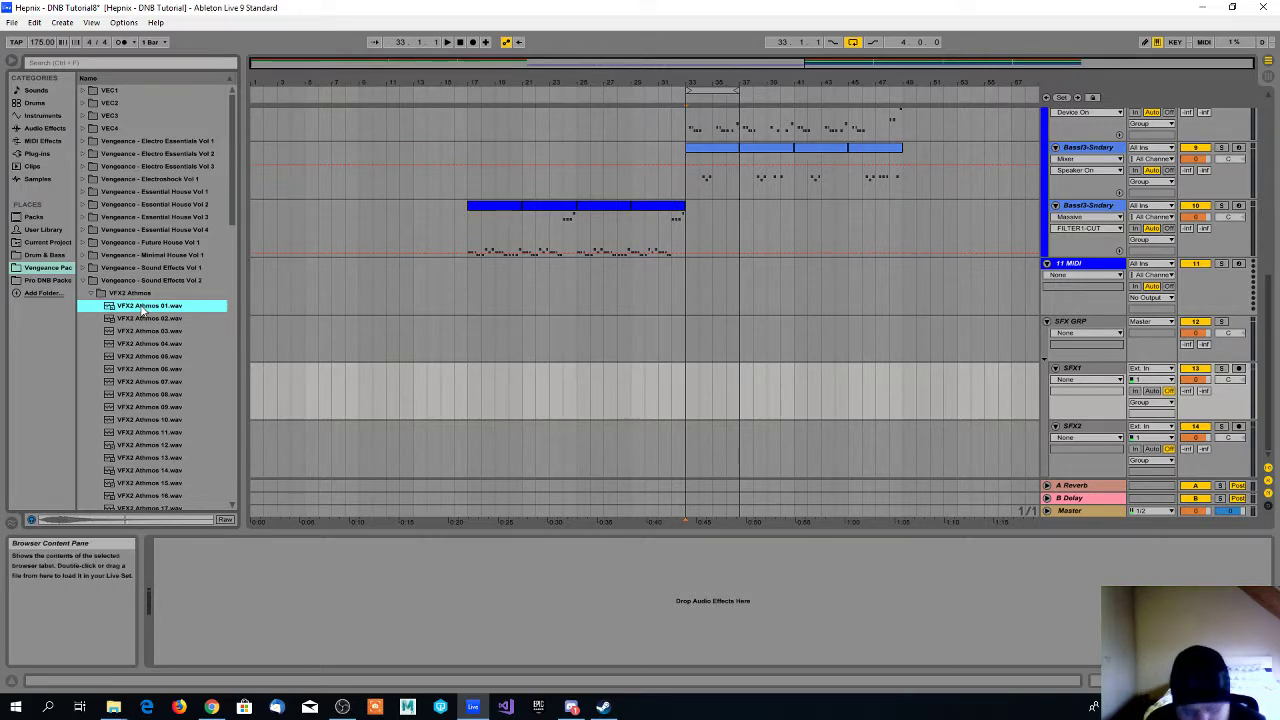
# - Place VFX2 Athmos 01.wav at bar 33 on track 11, shorten it to end at bar 37, and play it with the drop
pyautogui.moveTo(143, 311); pyautogui.dragTo(699, 268)
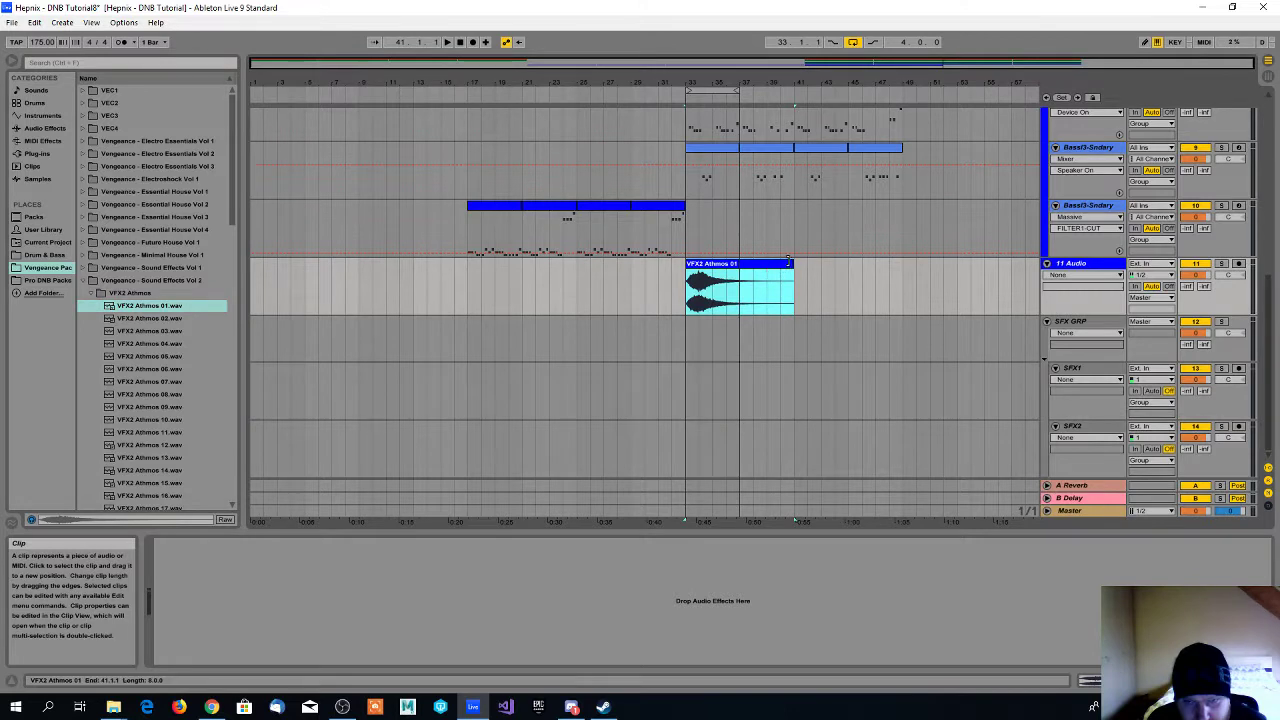
pyautogui.moveTo(789, 262); pyautogui.dragTo(738, 265)
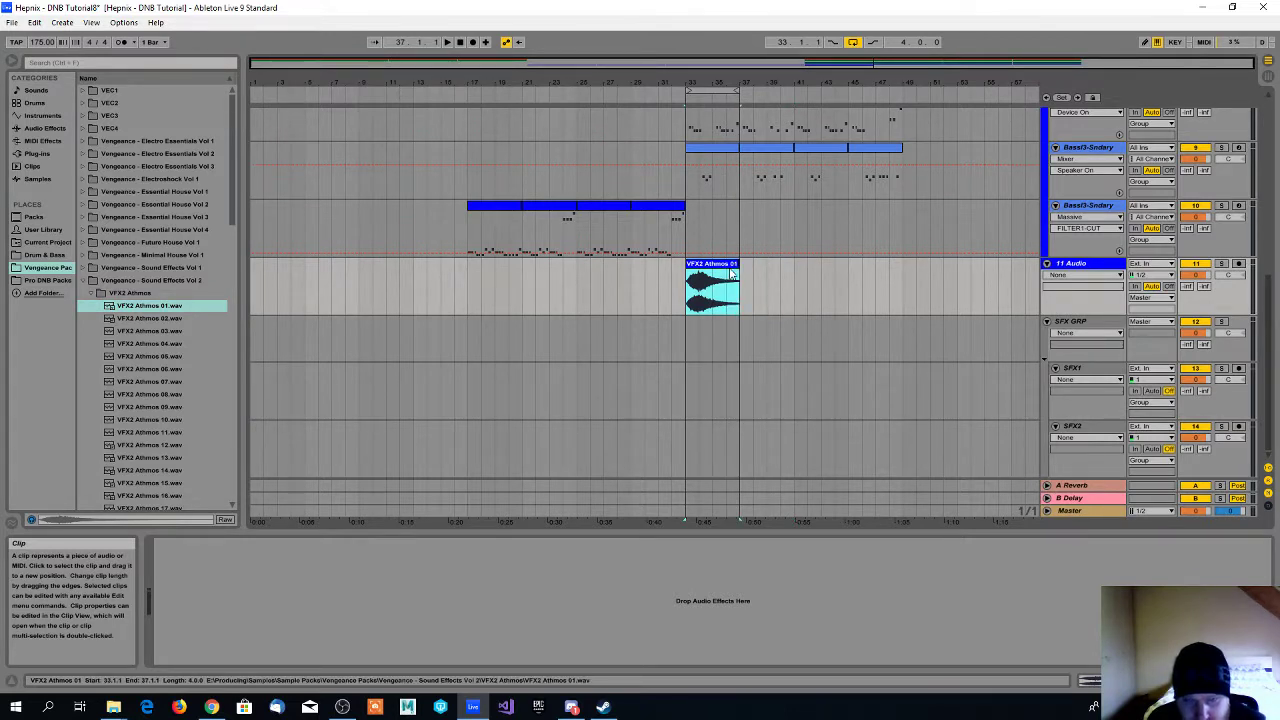
pyautogui.click(673, 99)
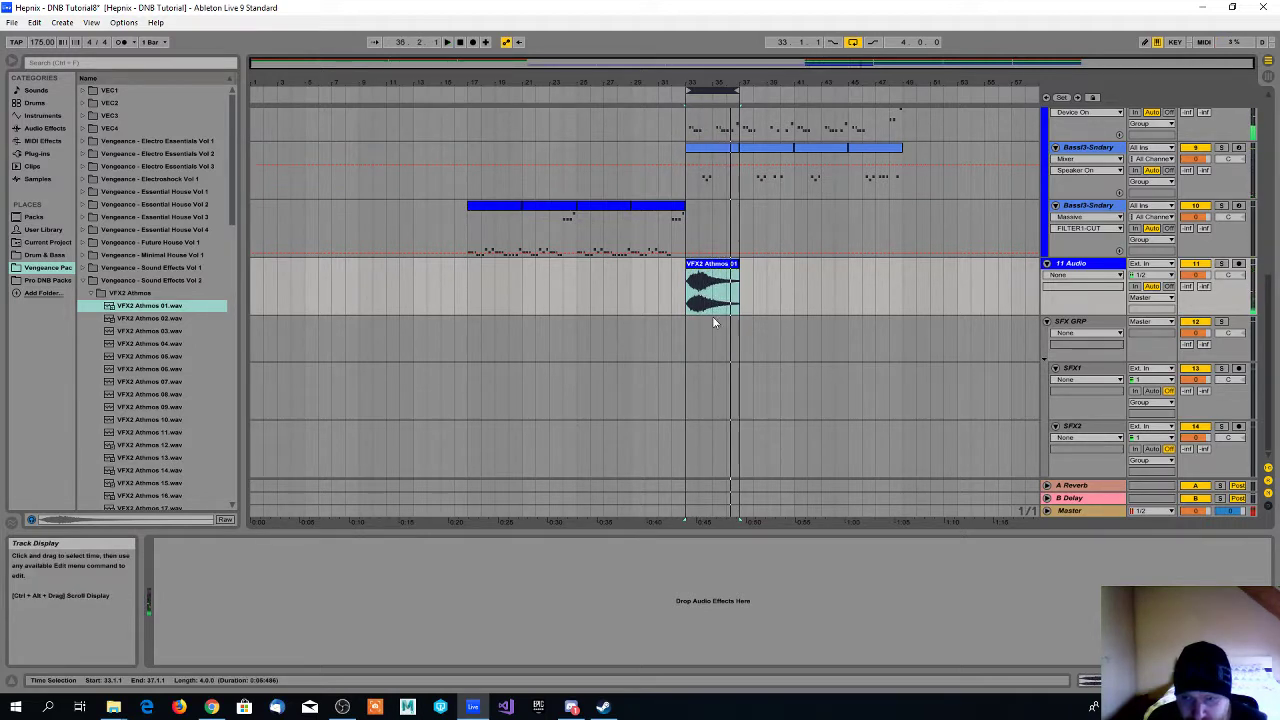
# - Move the VFX2 Athmos 01 clip down to the SFX1 track at bar 33 and recolour it grey
pyautogui.click(712, 267)
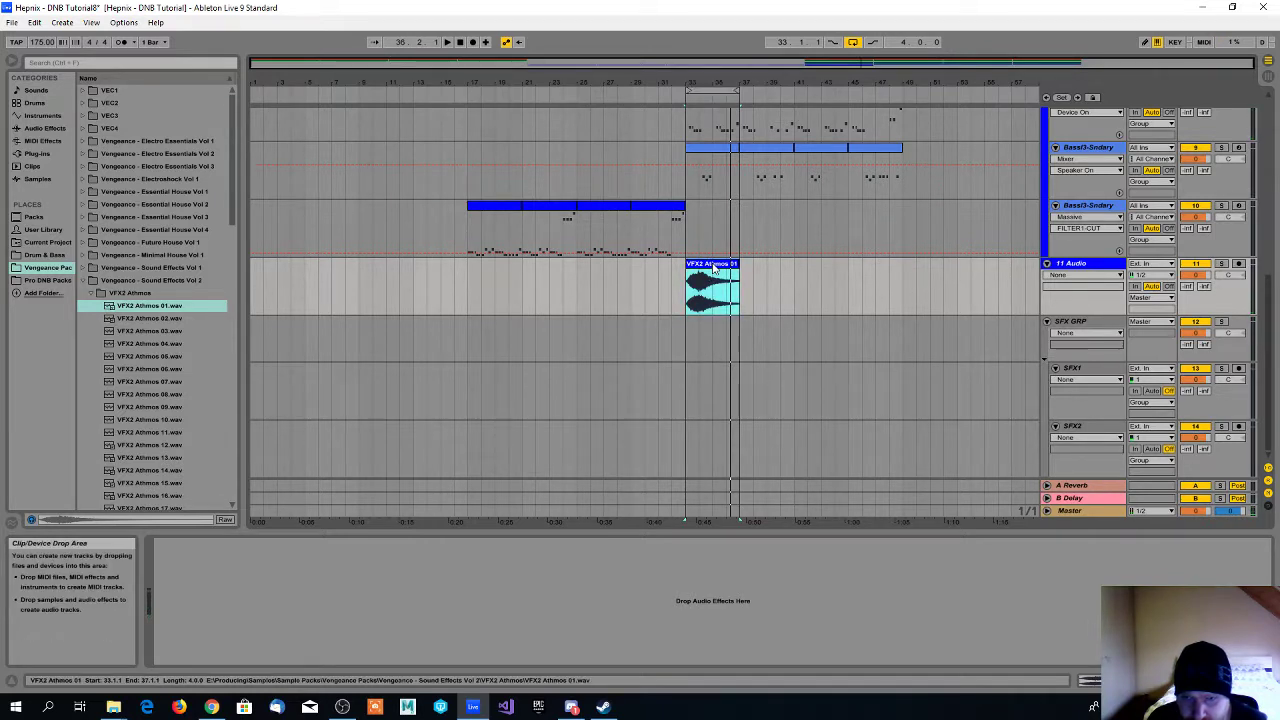
pyautogui.moveTo(712, 267); pyautogui.dragTo(712, 395)
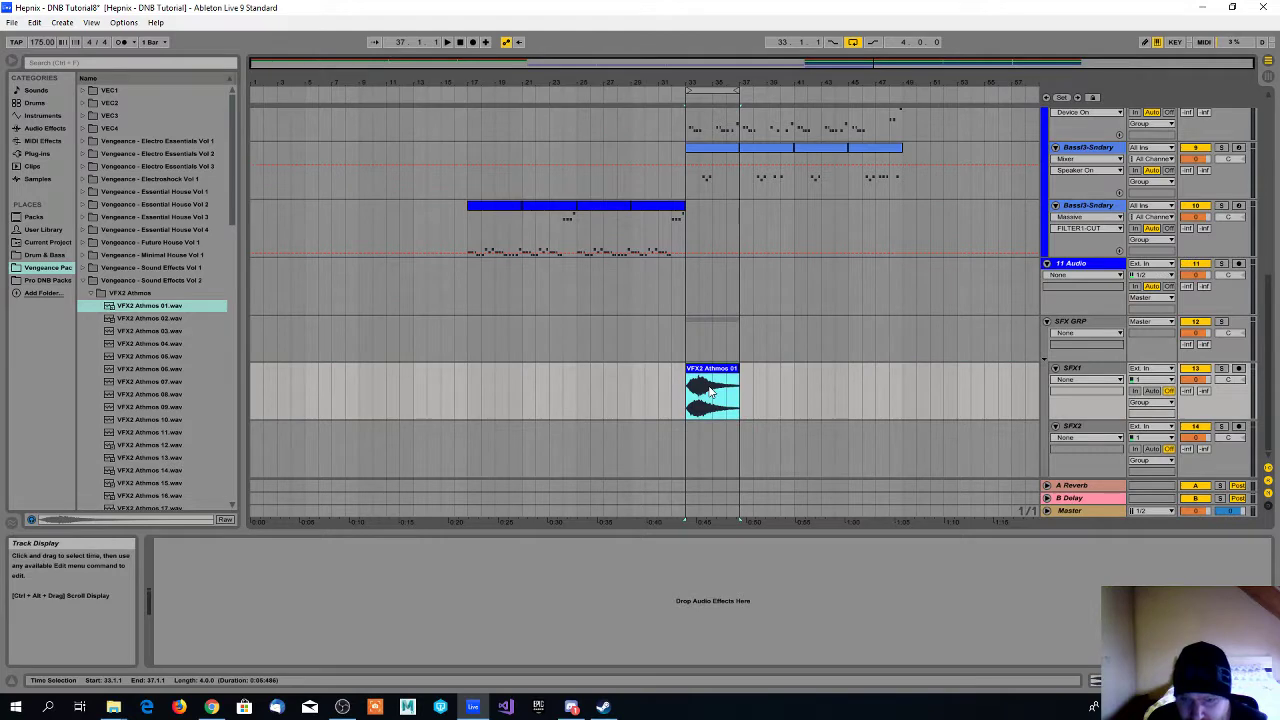
pyautogui.rightClick(716, 372)
pyautogui.click(836, 597)
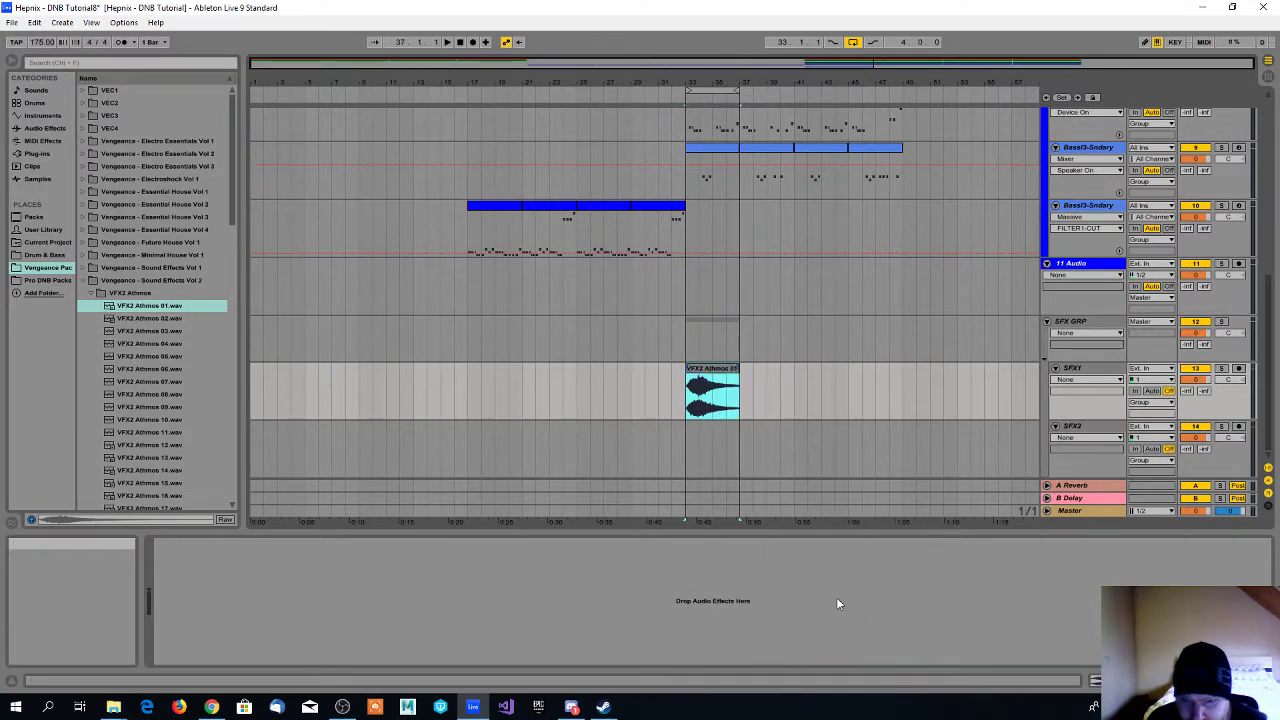
# - Inspect the VFX2 Athmos 01 clip's sample, and lower the SFX1 track's volume to -6.6 dB
pyautogui.doubleClick(720, 375)
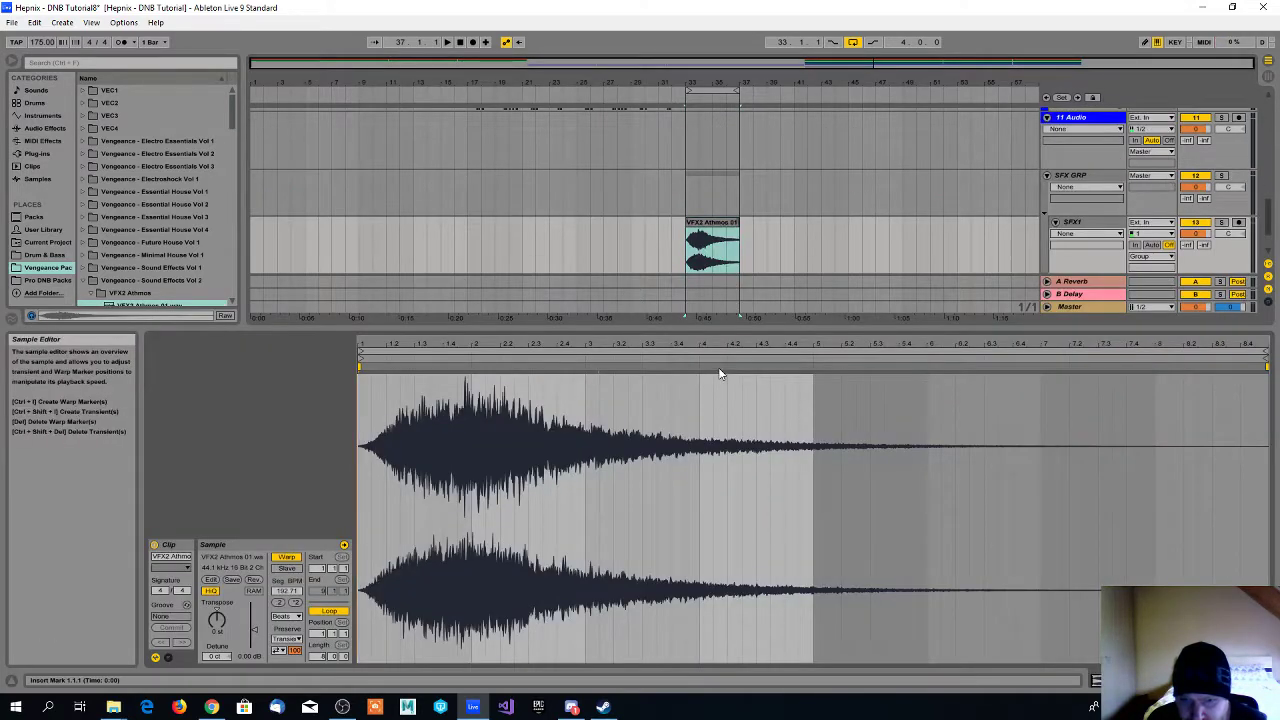
pyautogui.click(1075, 222)
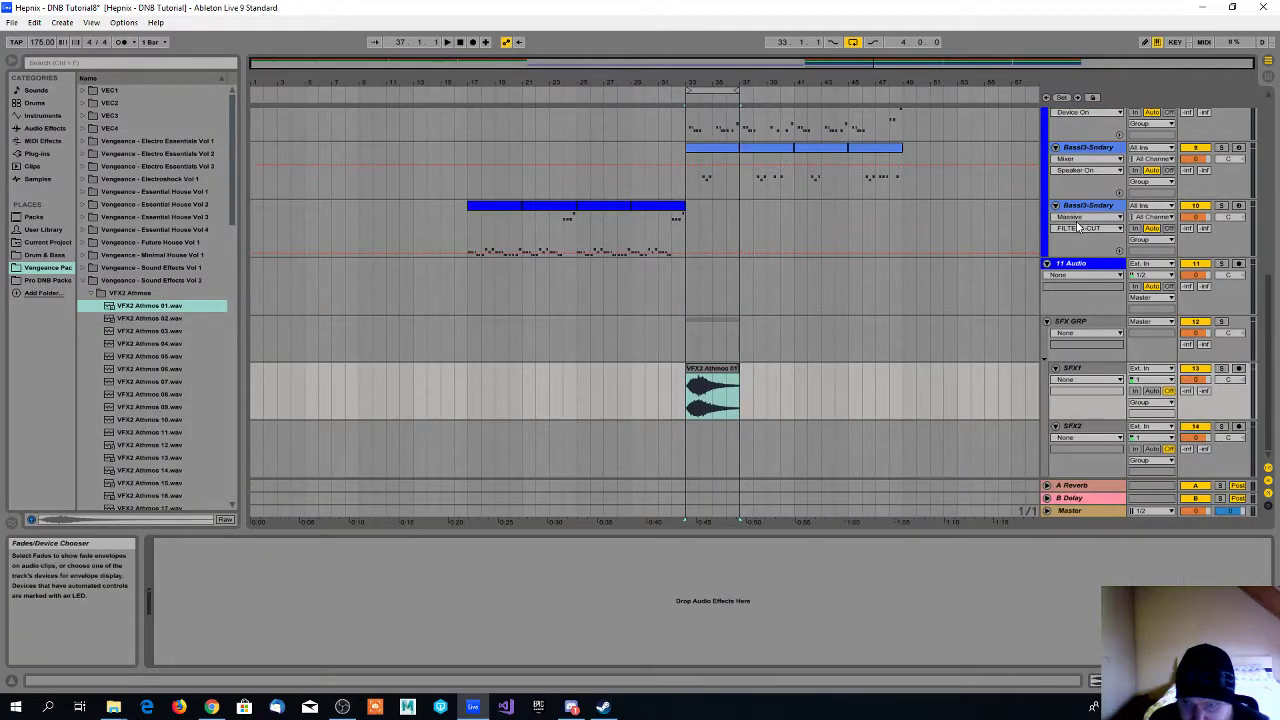
pyautogui.moveTo(1196, 380); pyautogui.dragTo(1196, 392)
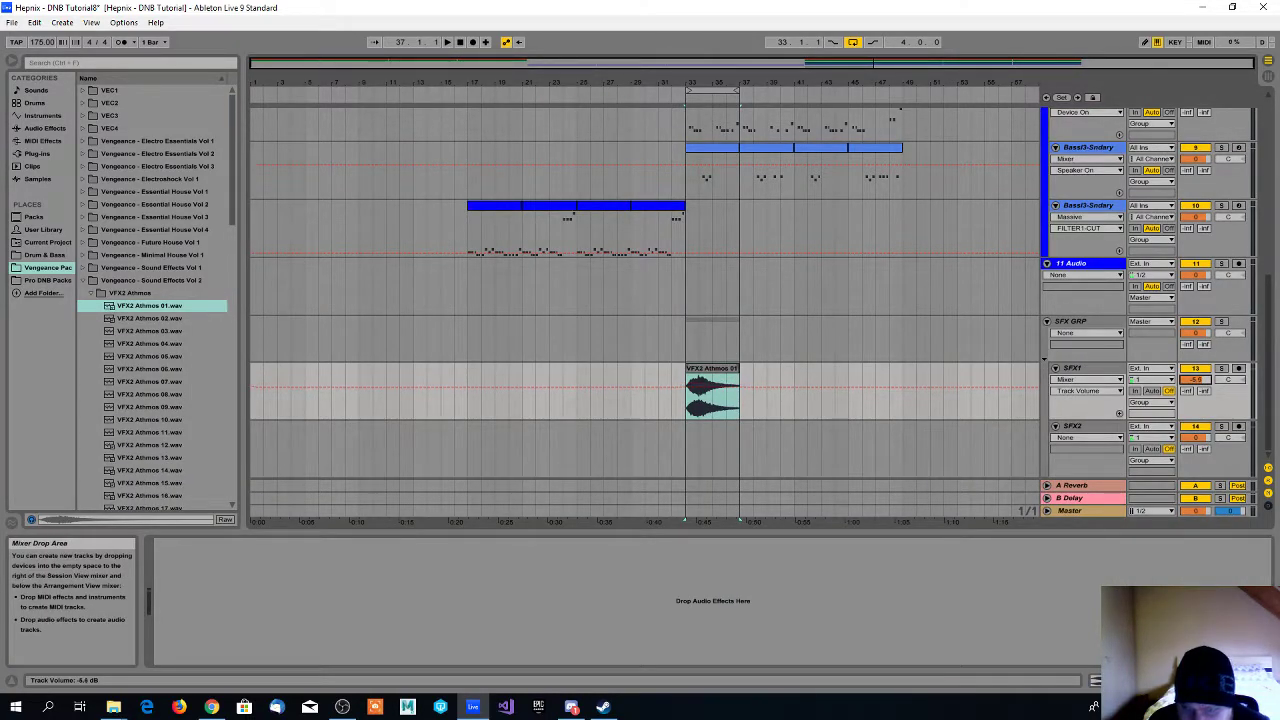
# - Lower the SFX1 track's volume to about -7.4 dB and play the loop from bar 33 to check it
pyautogui.moveTo(1196, 380); pyautogui.dragTo(1196, 384)
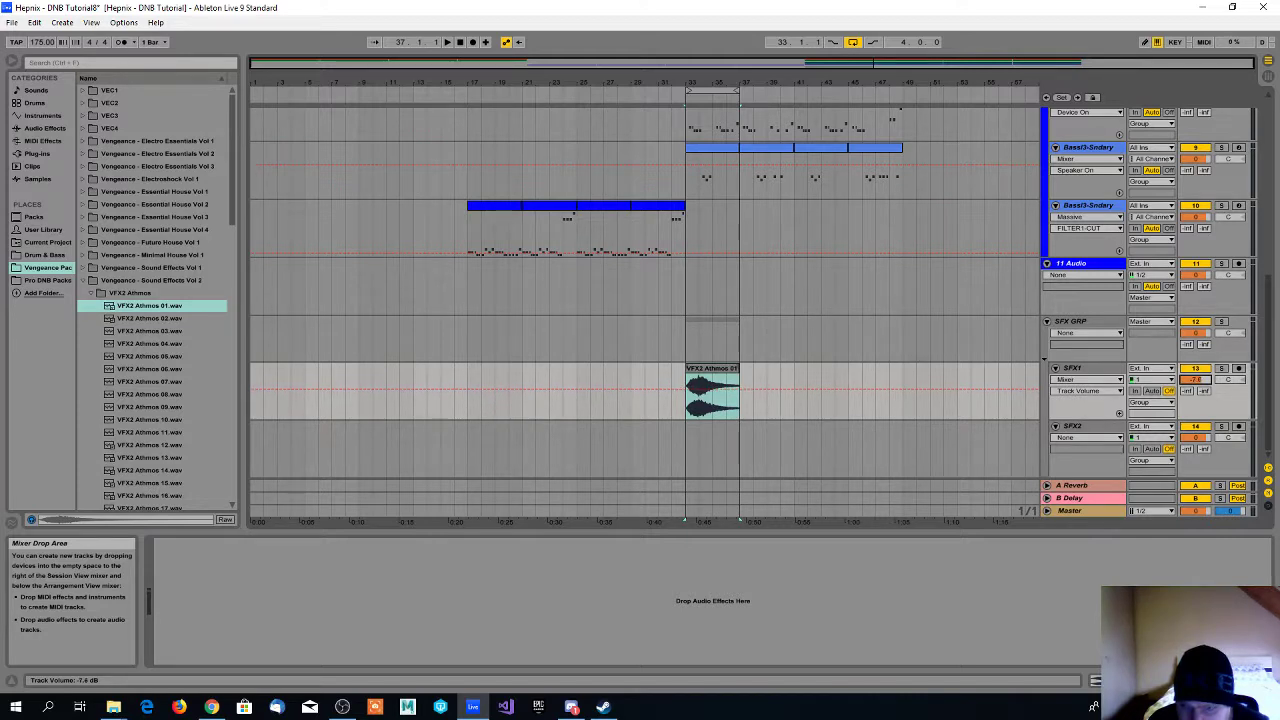
pyautogui.click(686, 376)
pyautogui.press('space')
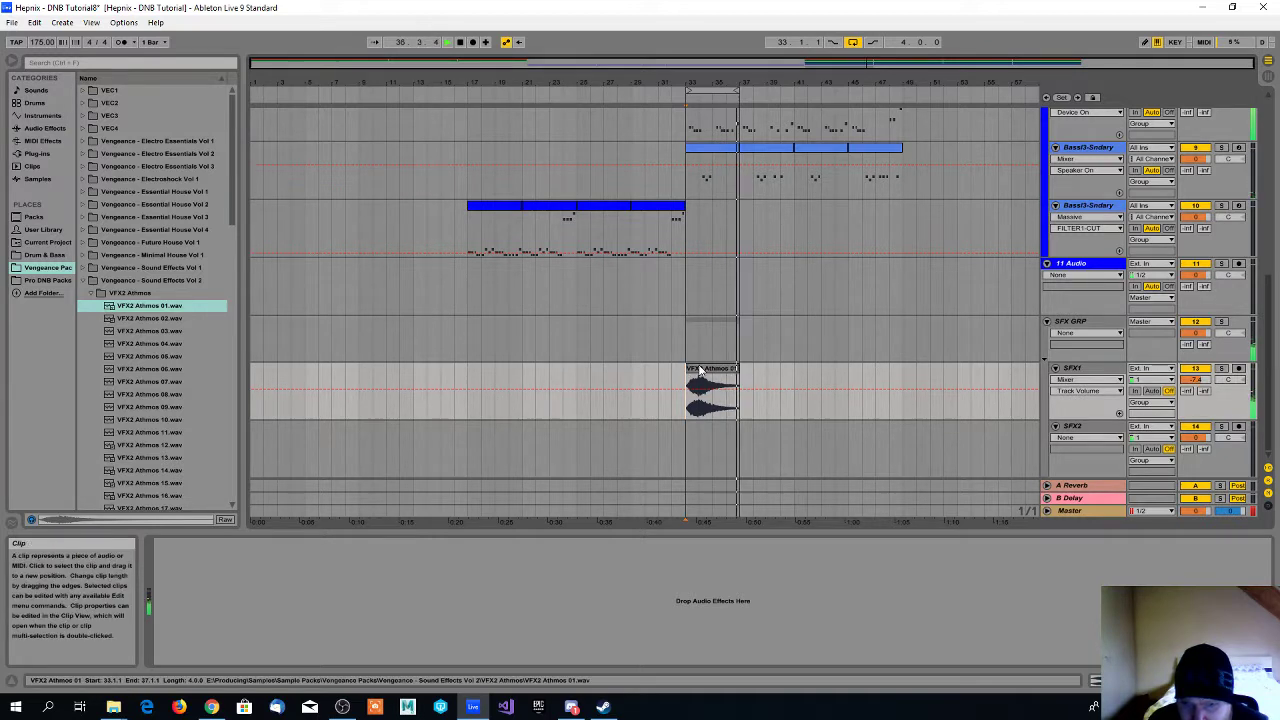
pyautogui.click(700, 370)
pyautogui.press('space')
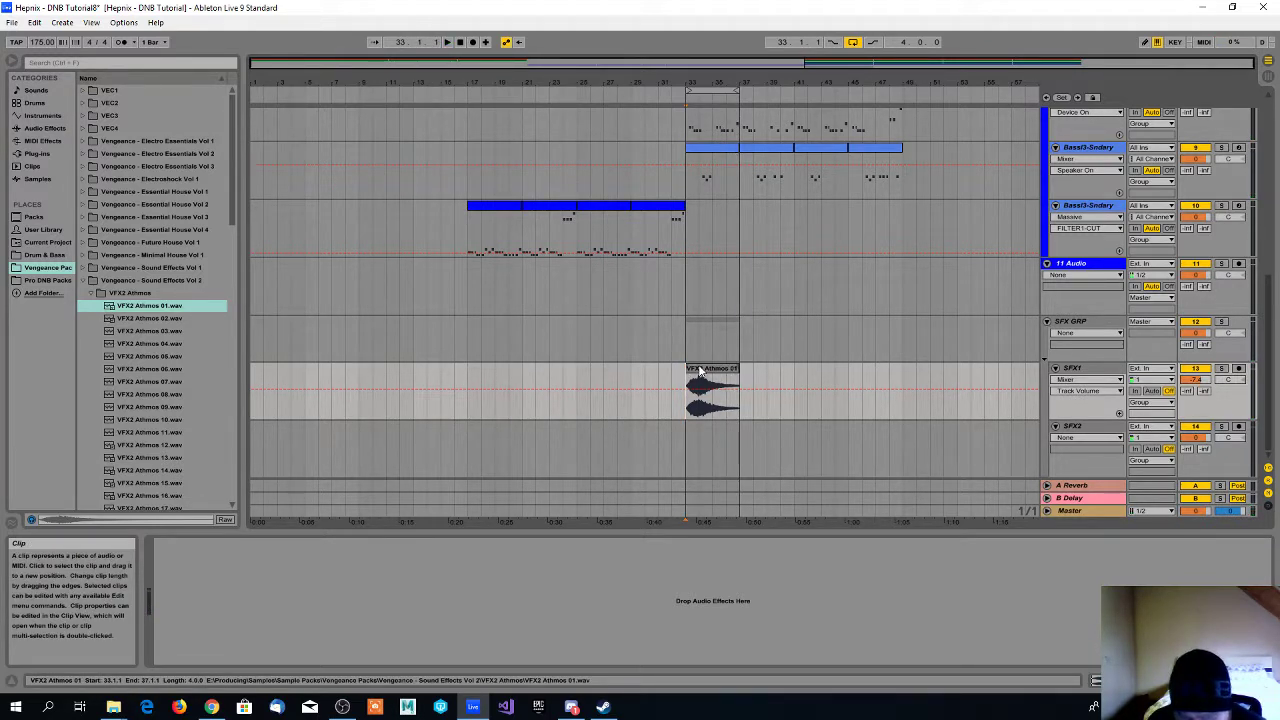
pyautogui.click(701, 370)
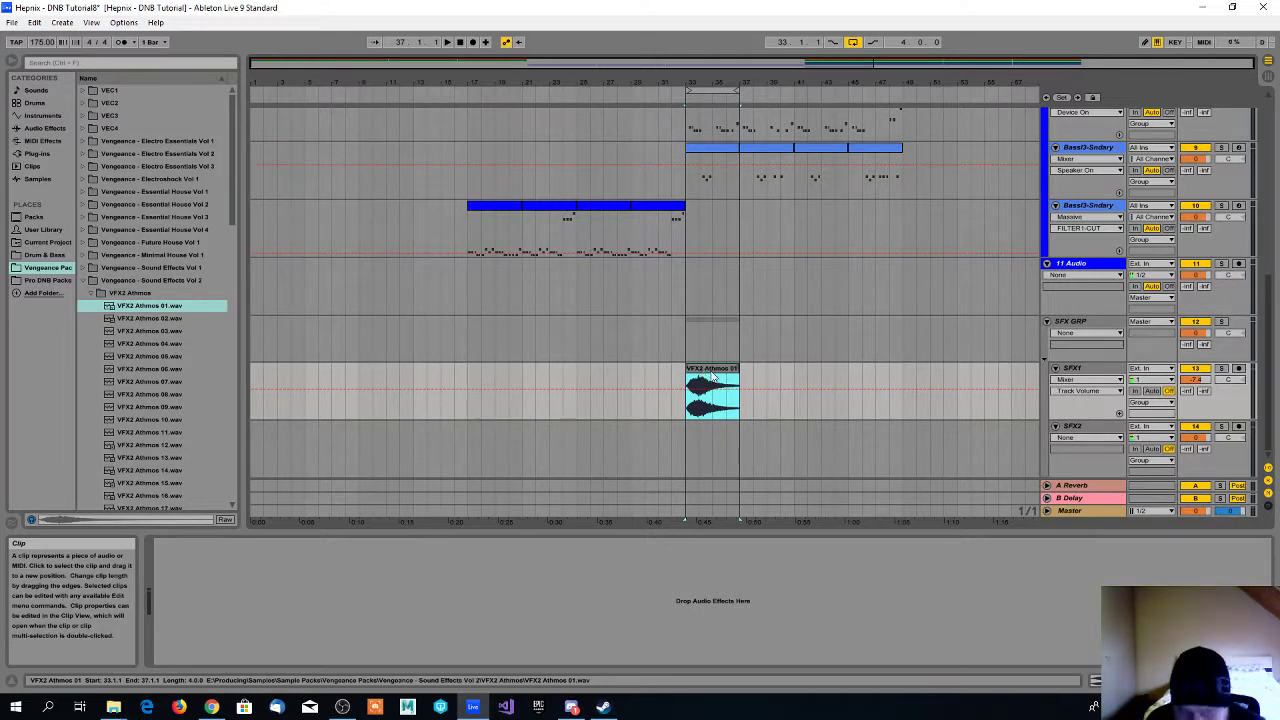
# - Move the VFX2 Athmos 01 clip to bar 37, extend the loop to cover bars 33 to 49, and play it
pyautogui.moveTo(711, 374); pyautogui.dragTo(764, 380)
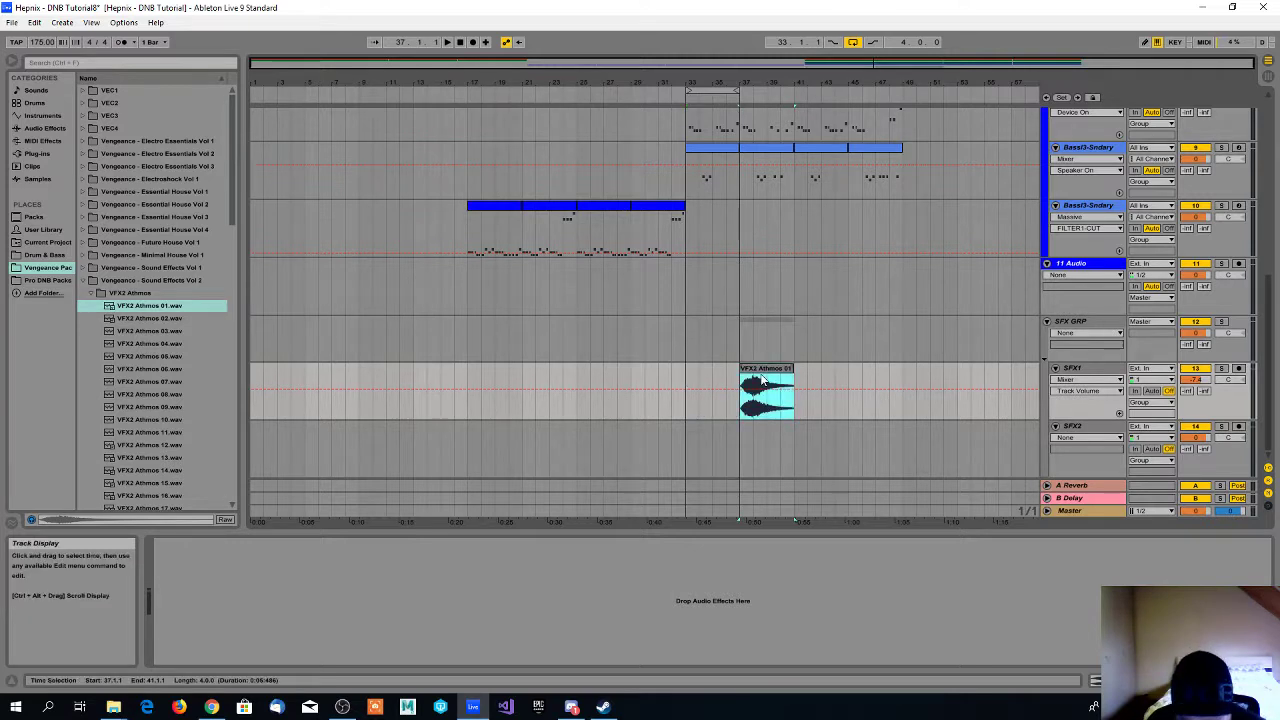
pyautogui.click(757, 373)
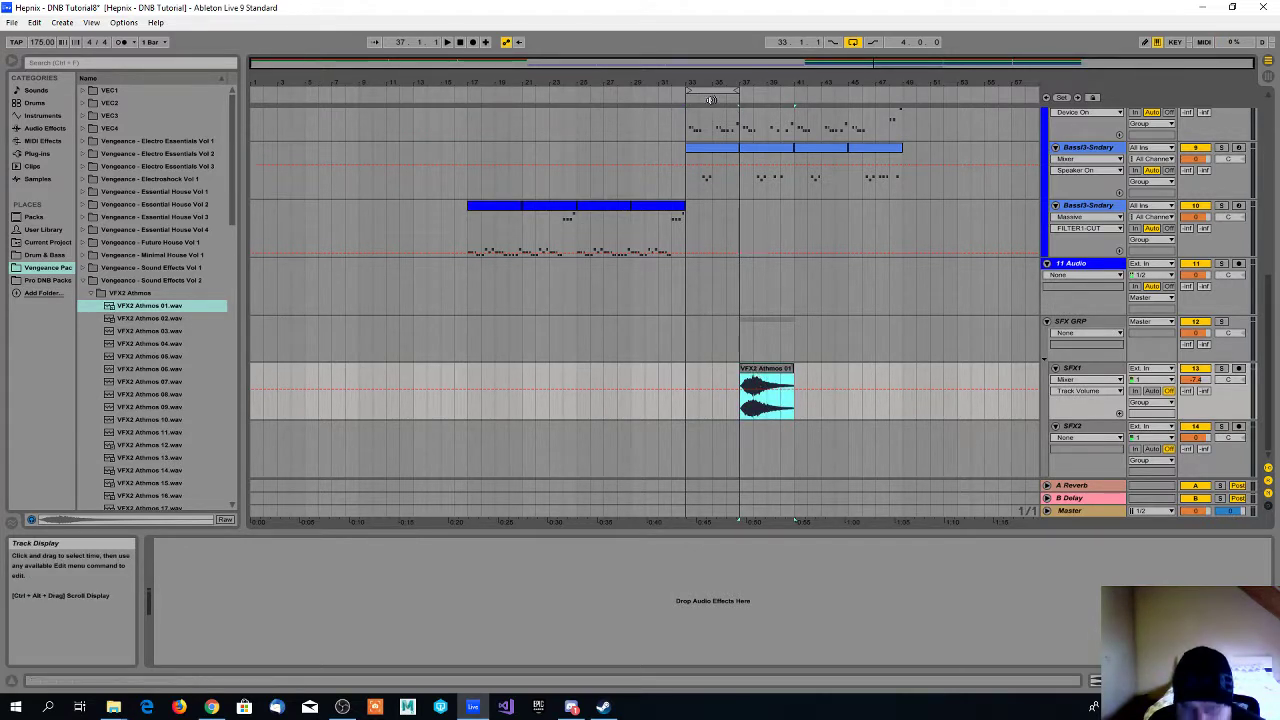
pyautogui.moveTo(737, 90)
pyautogui.mouseDown()
pyautogui.moveTo(874, 92)
pyautogui.moveTo(900, 123)
pyautogui.mouseUp()
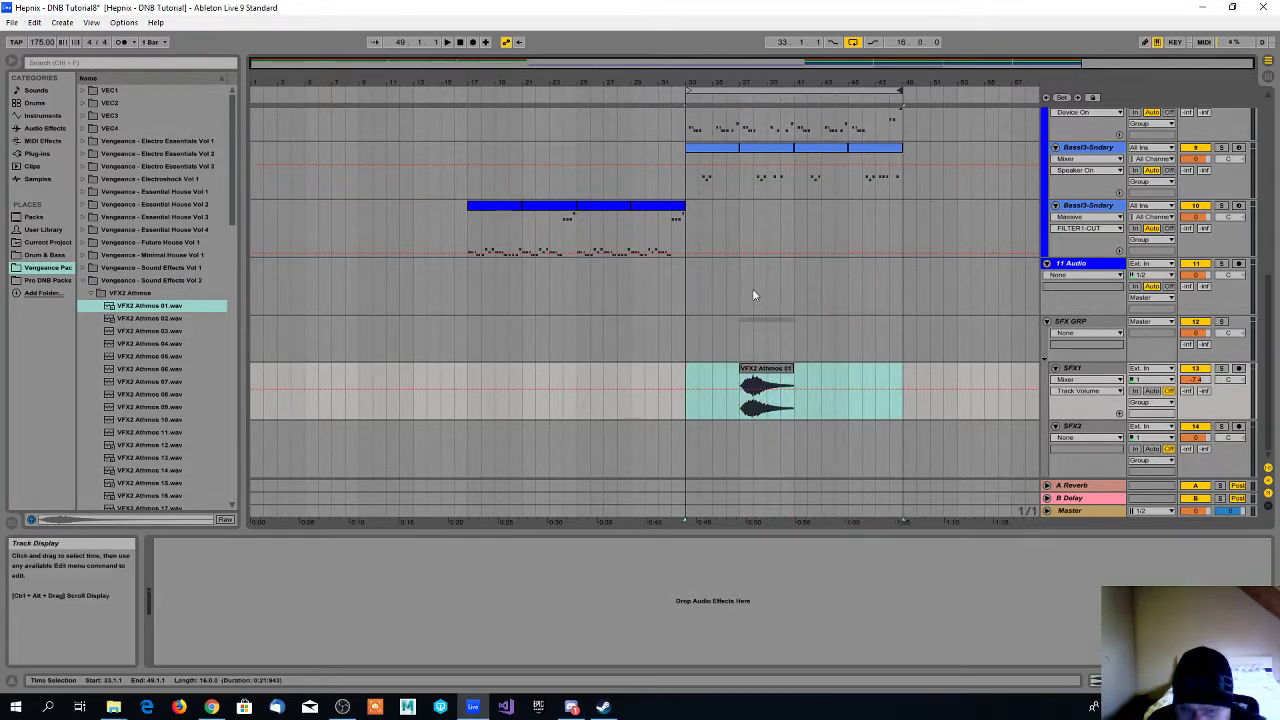
pyautogui.press('space')
pyautogui.click(727, 372)
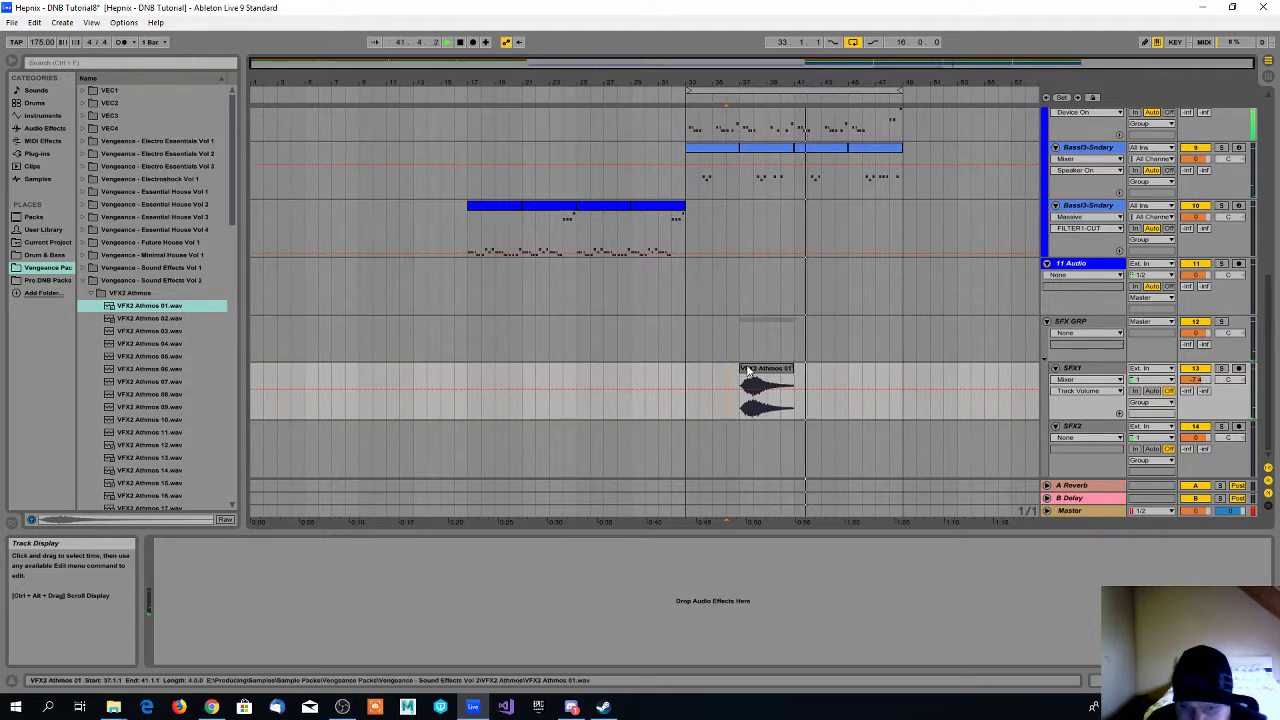
pyautogui.press('space')
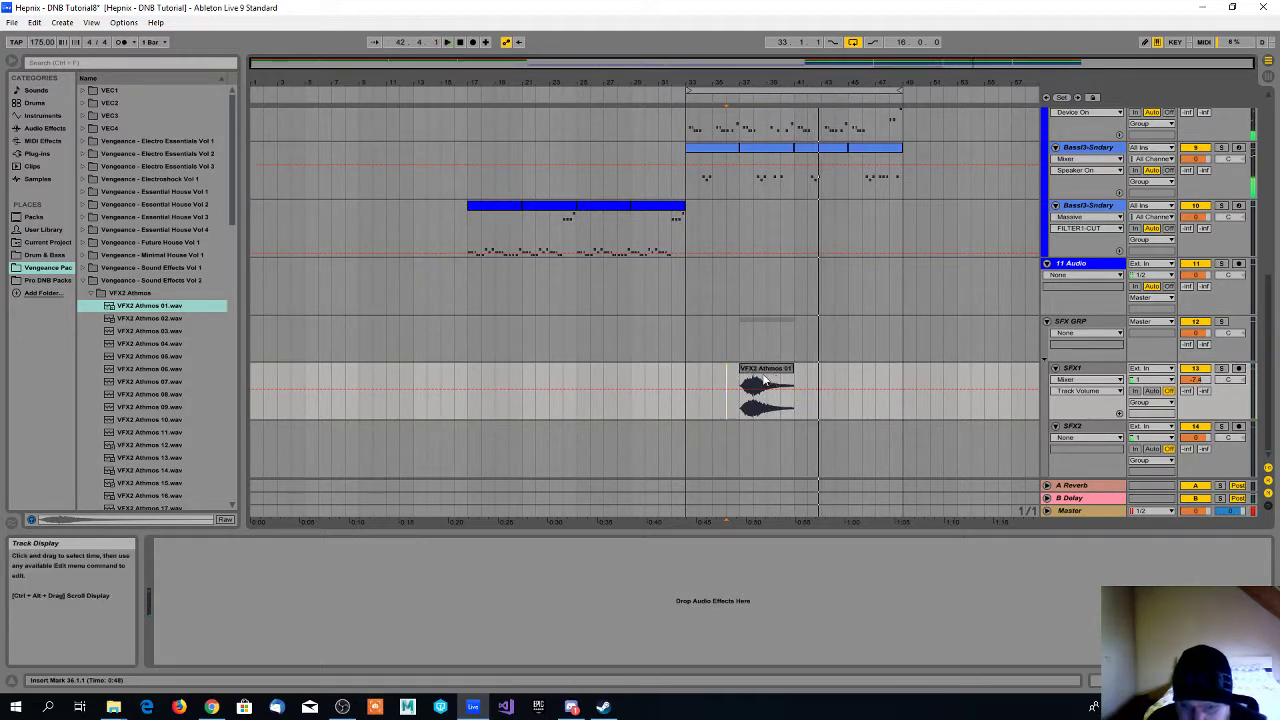
pyautogui.click(757, 371)
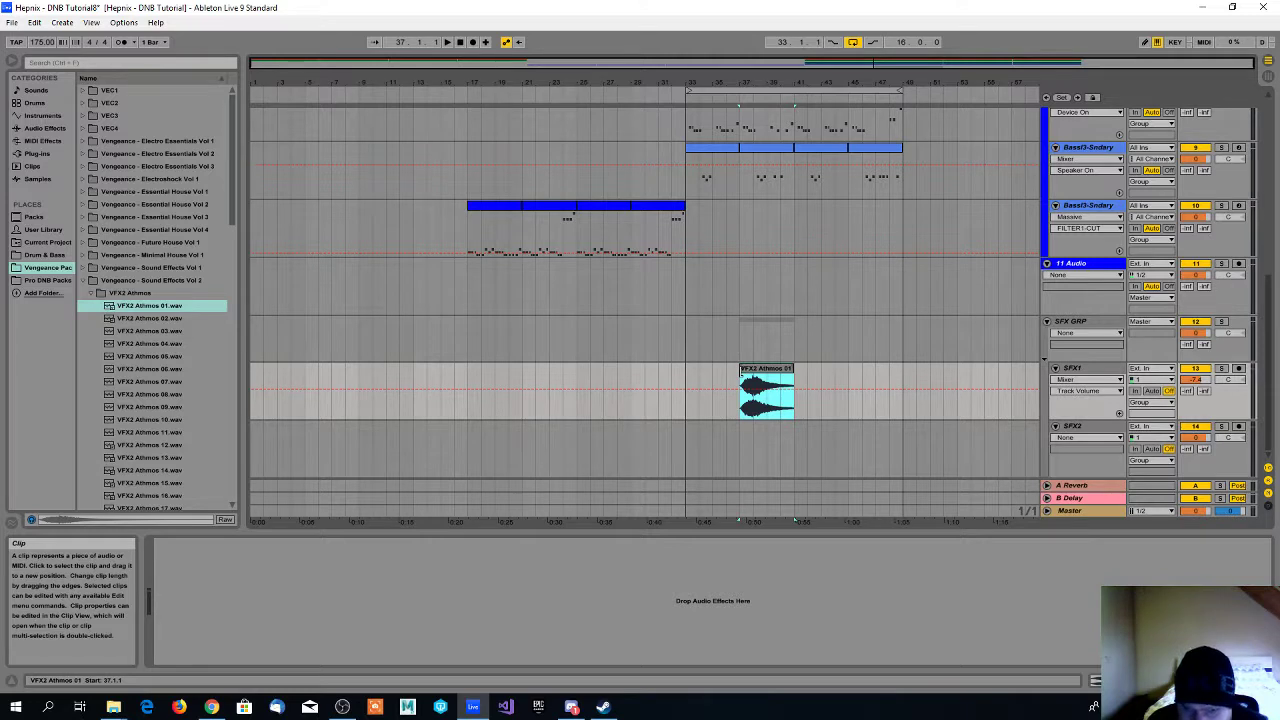
# - Trim the first bar off the VFX2 Athmos 01 clip, move it to start at bar 33, and play it
pyautogui.moveTo(740, 380); pyautogui.dragTo(698, 374)
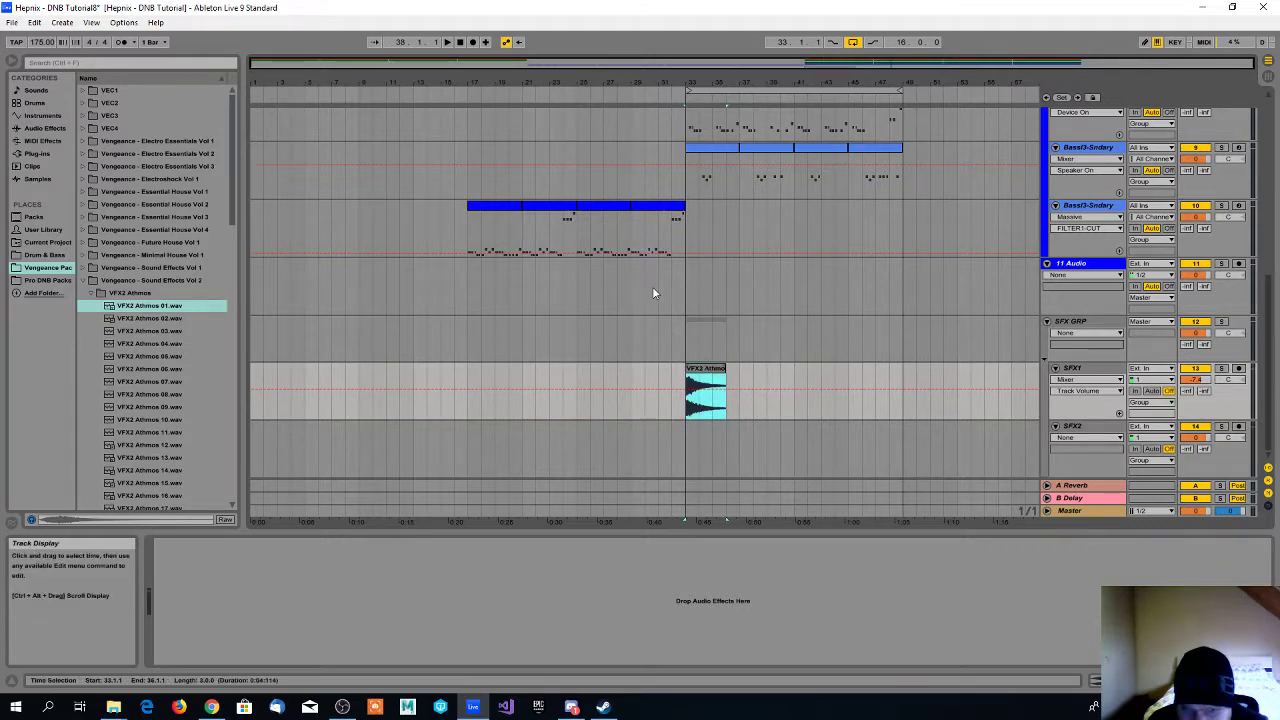
pyautogui.click(658, 98)
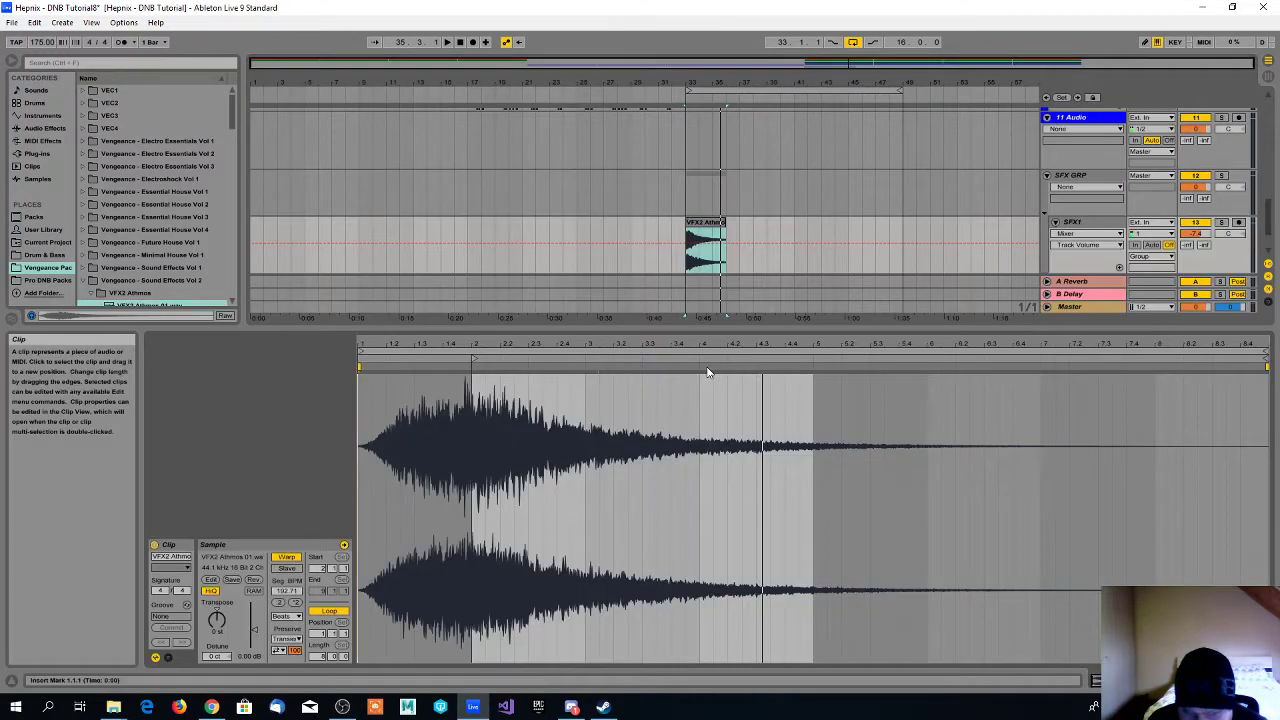
pyautogui.doubleClick(708, 375)
# - Copy the trimmed VFX2 Athmos 01 clip to bar 46 on the SFX1 track and reverse the copy's sample
pyautogui.click(710, 228)
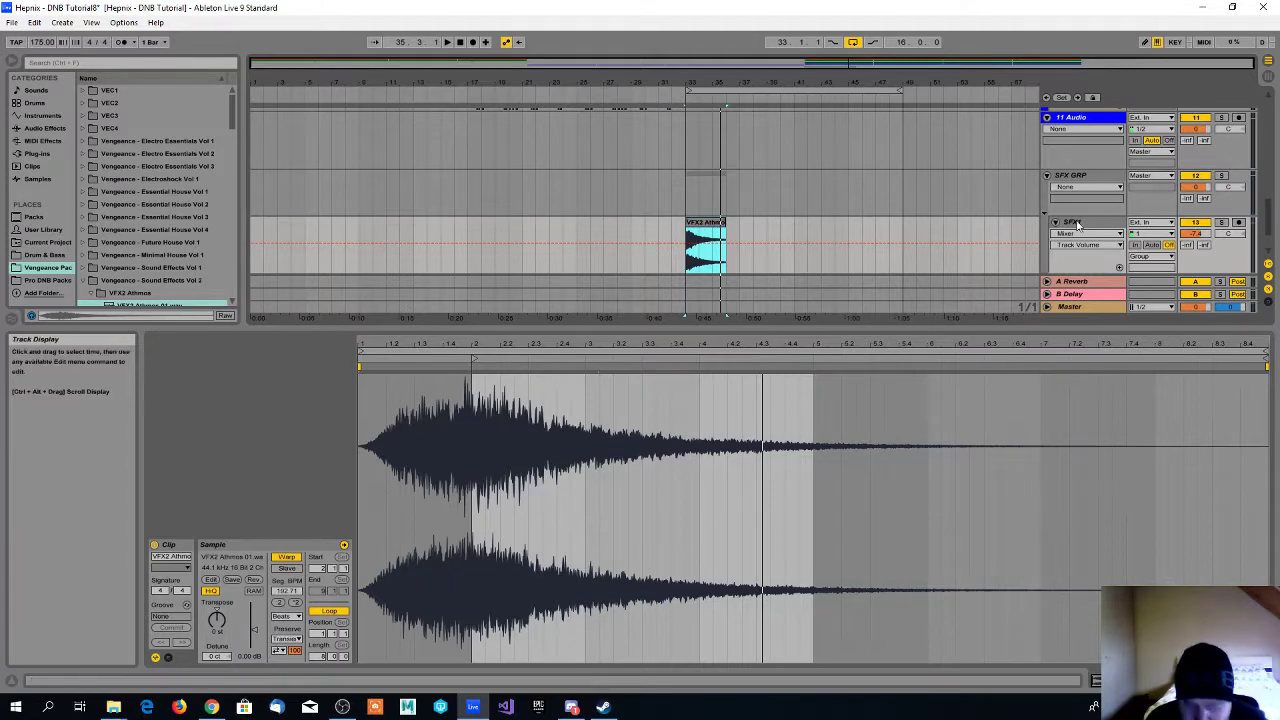
pyautogui.hotkey('shift', 'Tab')
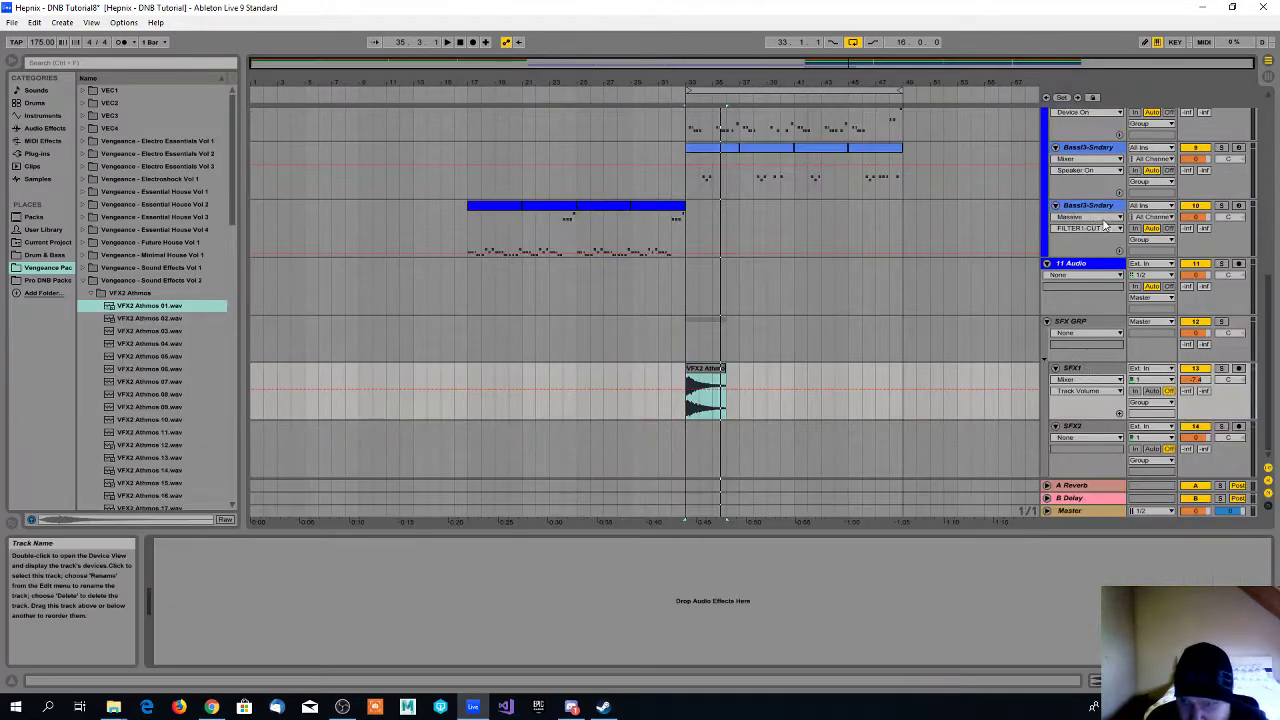
pyautogui.click(865, 375)
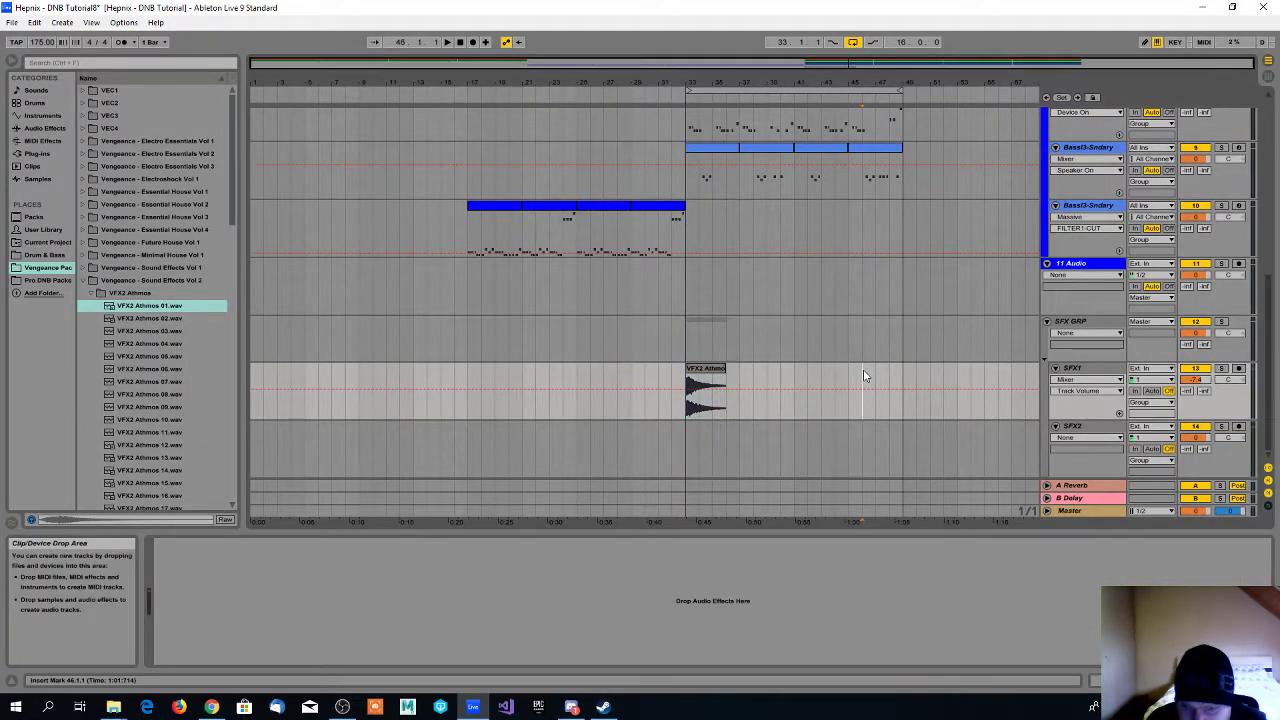
pyautogui.hotkey('ctrl', 'v')
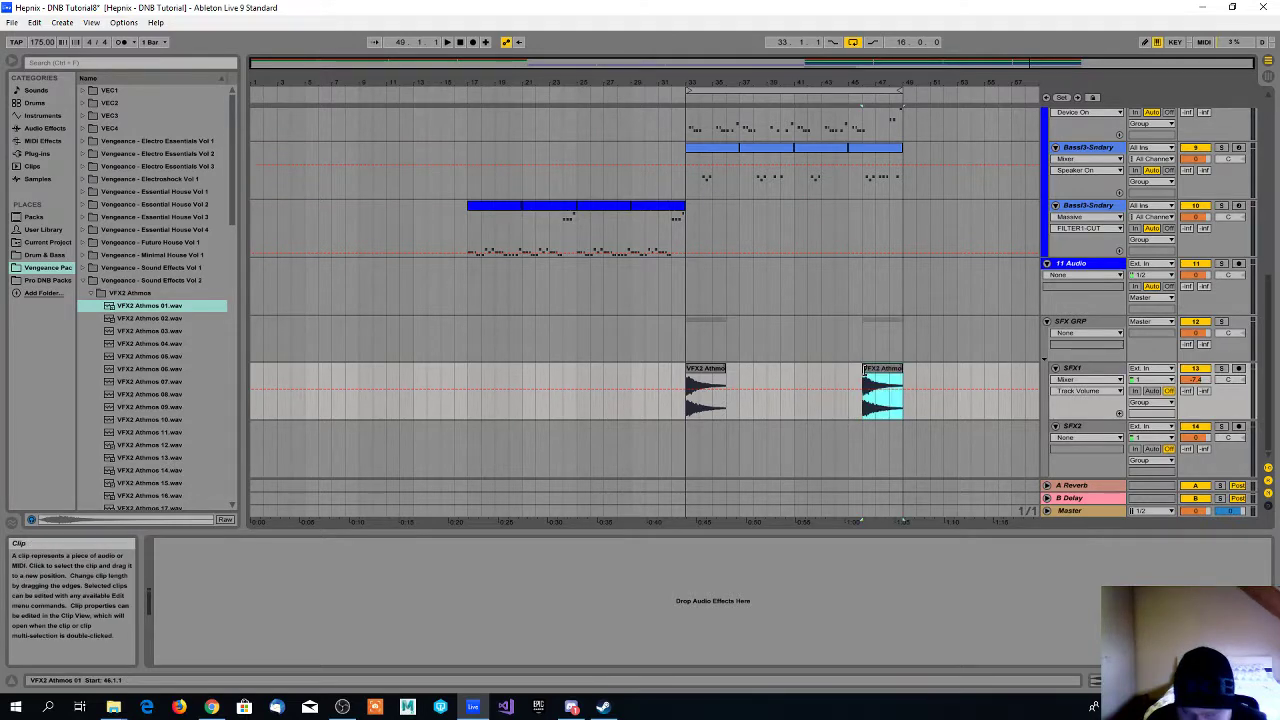
pyautogui.doubleClick(883, 366)
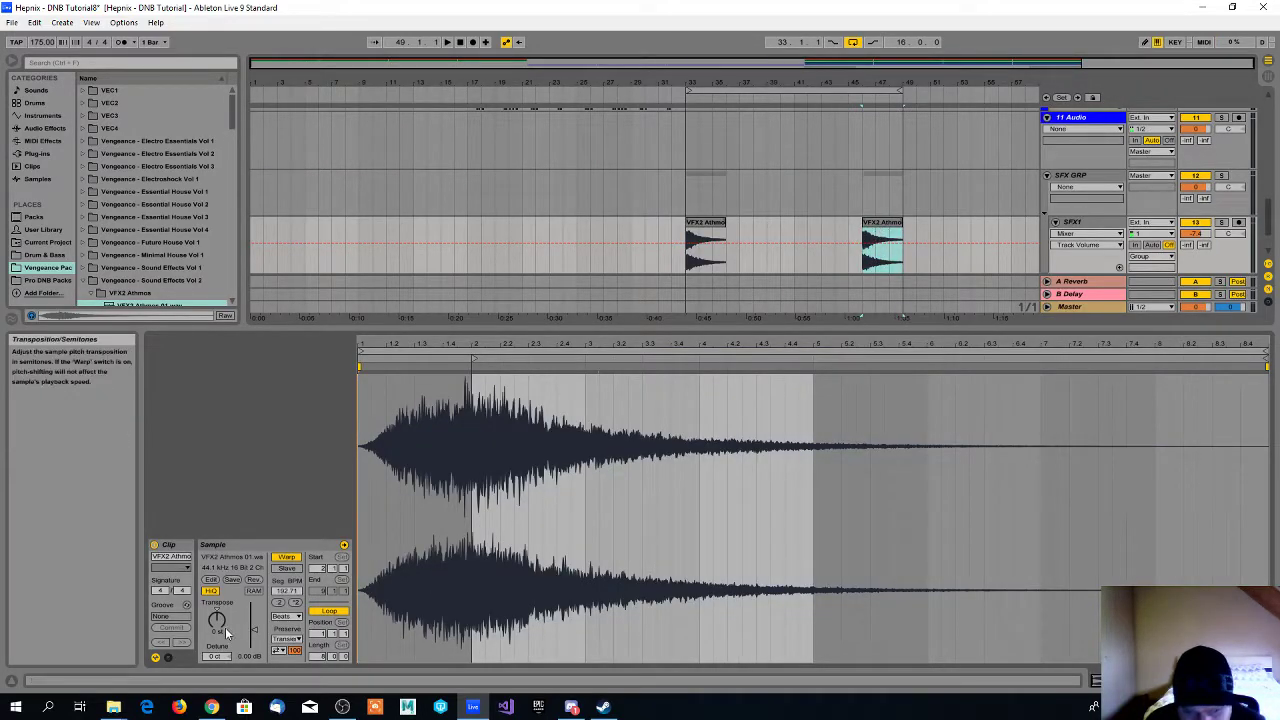
pyautogui.click(254, 582)
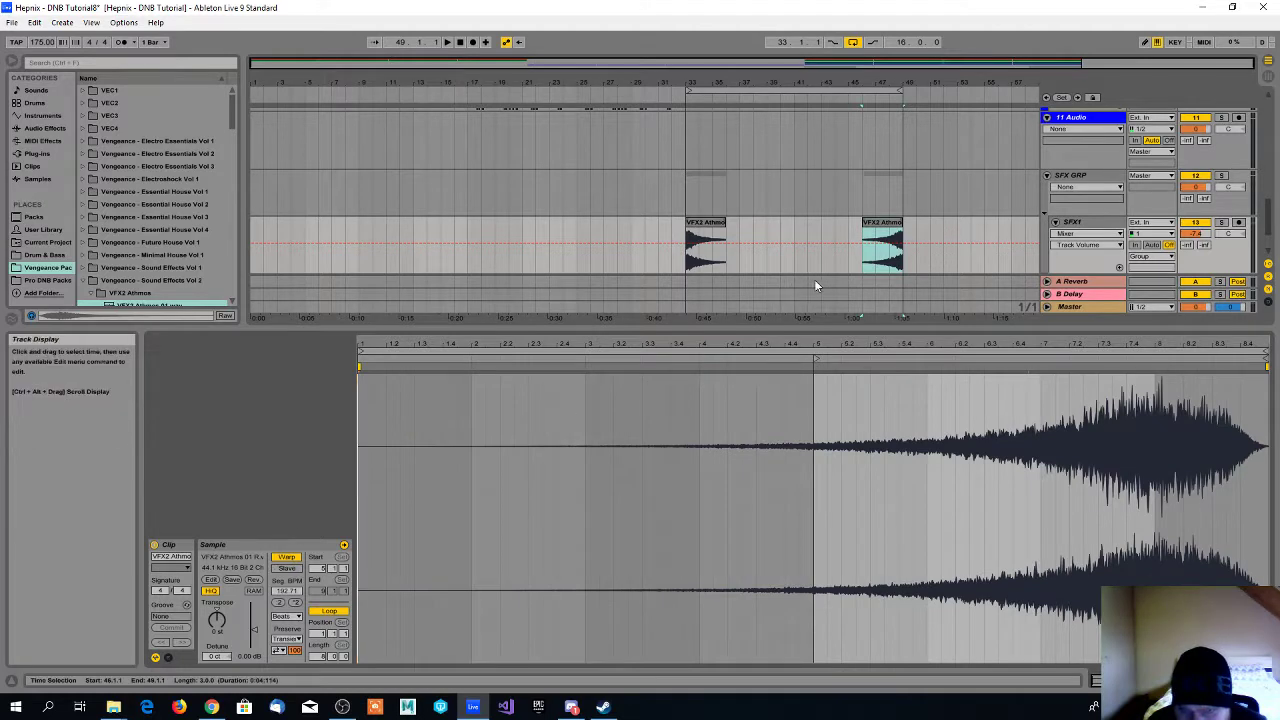
# - Play the loop to hear how the reversed clip at bar 46 leads back into the clip at bar 33
pyautogui.click(890, 228)
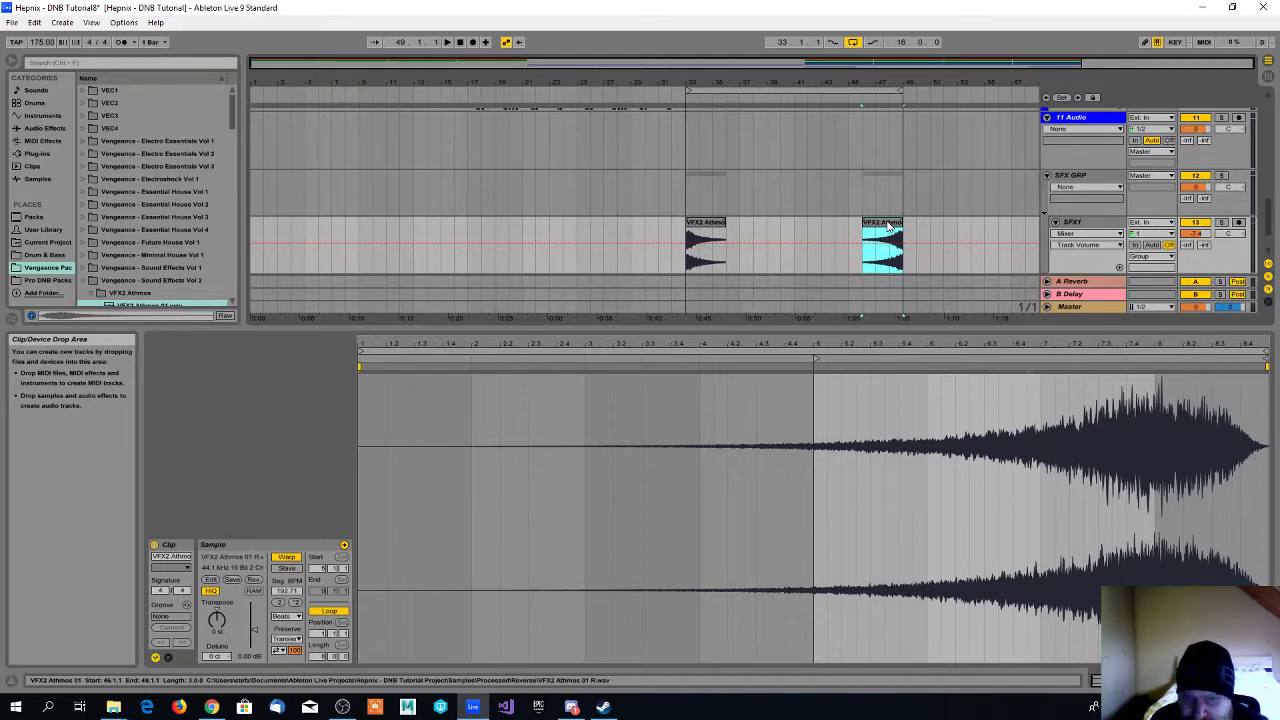
pyautogui.click(857, 100)
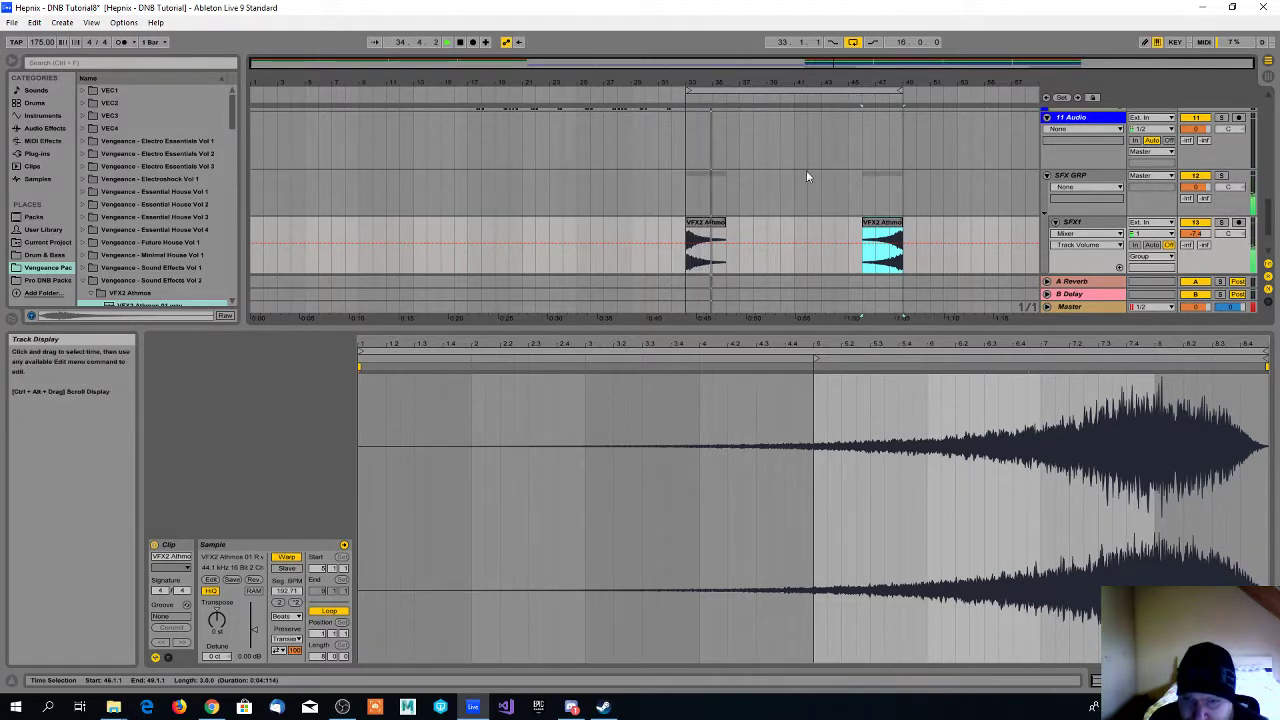
pyautogui.scroll(-1, 787, 190)
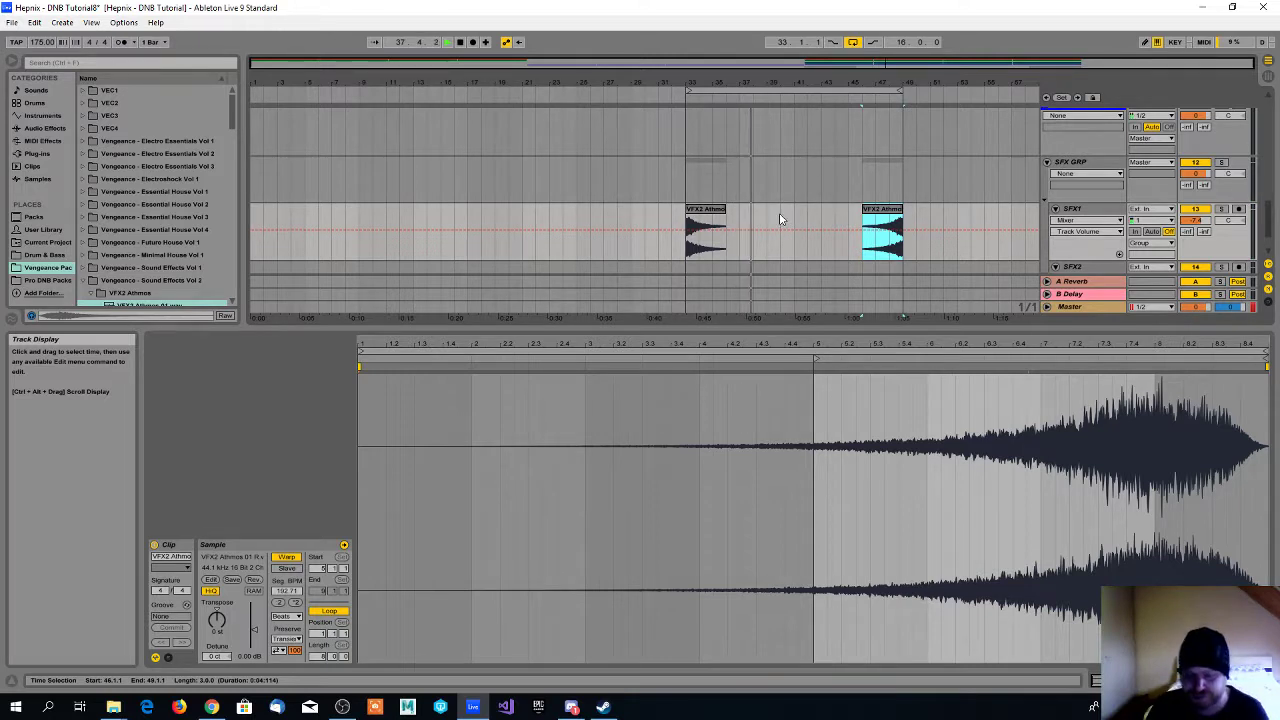
pyautogui.press('space')
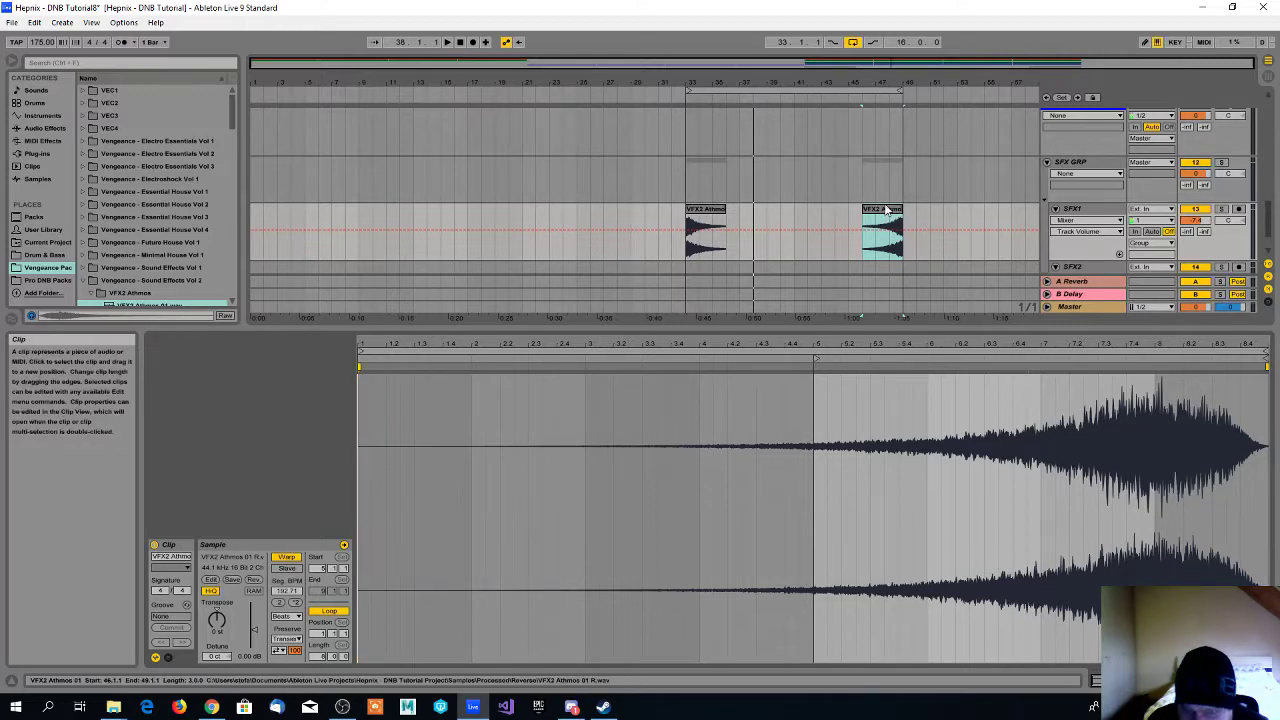
pyautogui.click(888, 212)
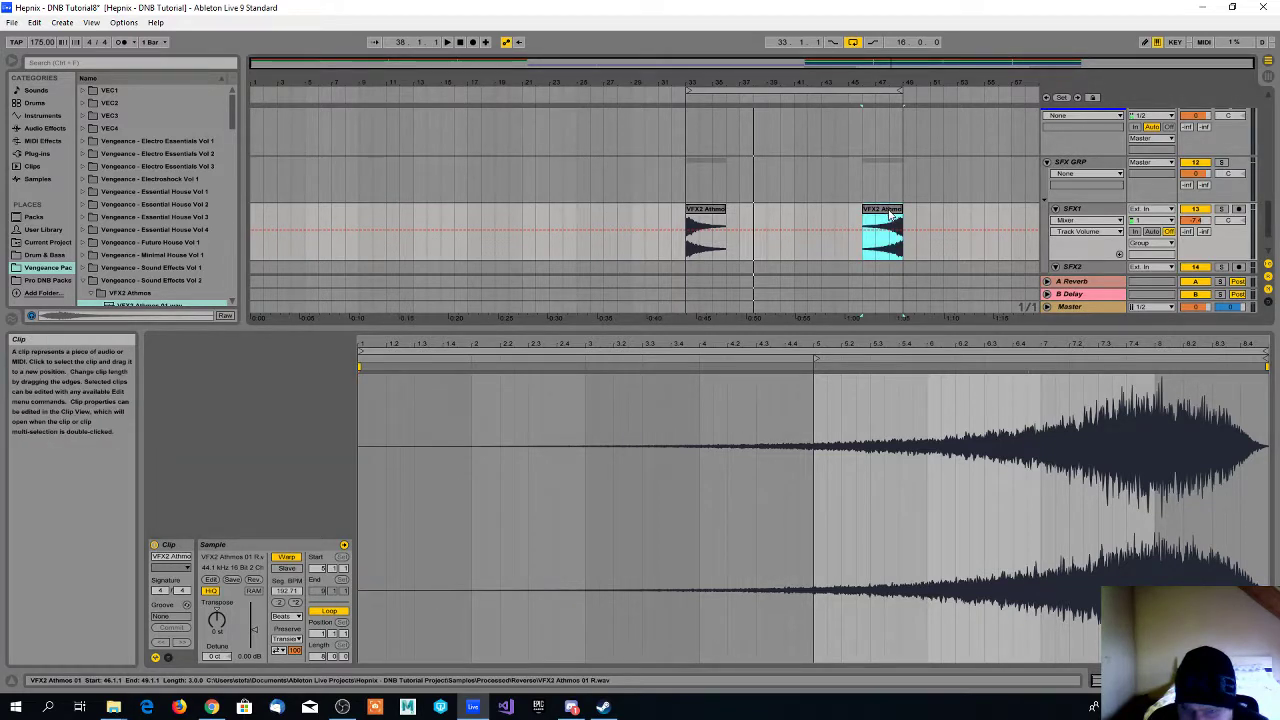
# - Lower the gain of the VFX2 Athmos 01 clip at bar 33 to -3.10 dB and play the loop
pyautogui.click(713, 212)
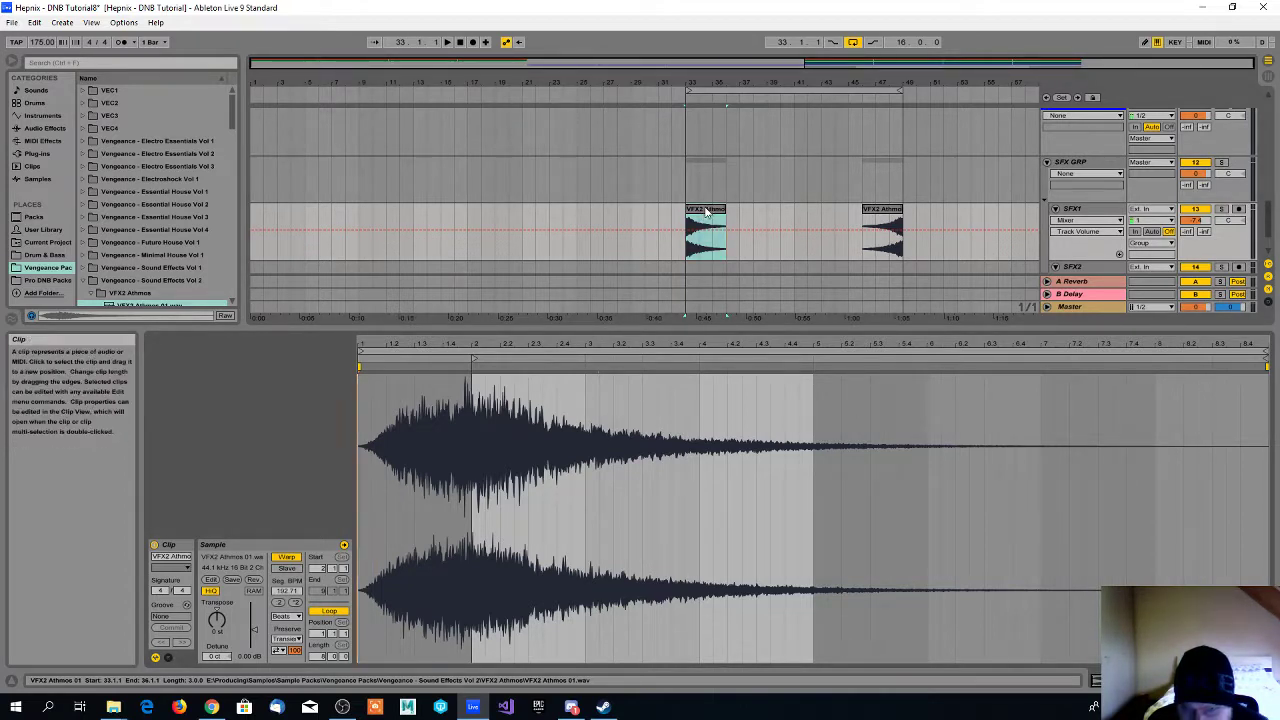
pyautogui.scroll(-1, 714, 206)
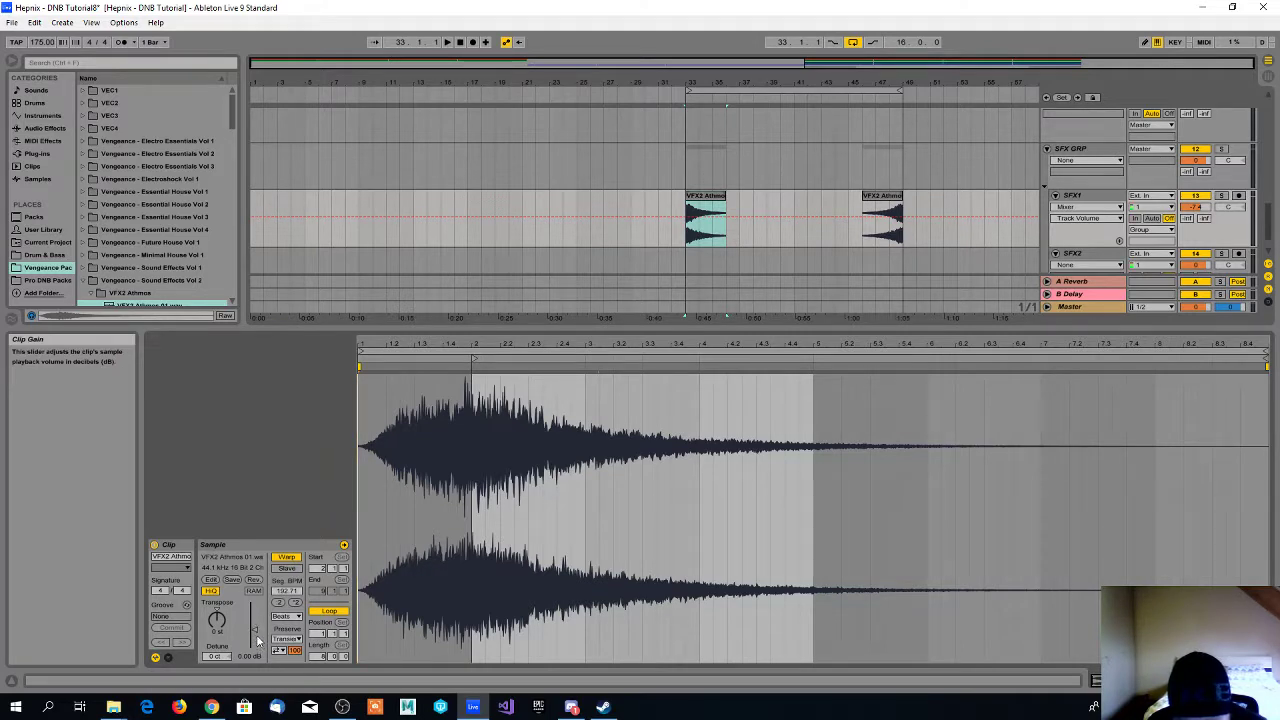
pyautogui.moveTo(255, 632); pyautogui.dragTo(255, 641)
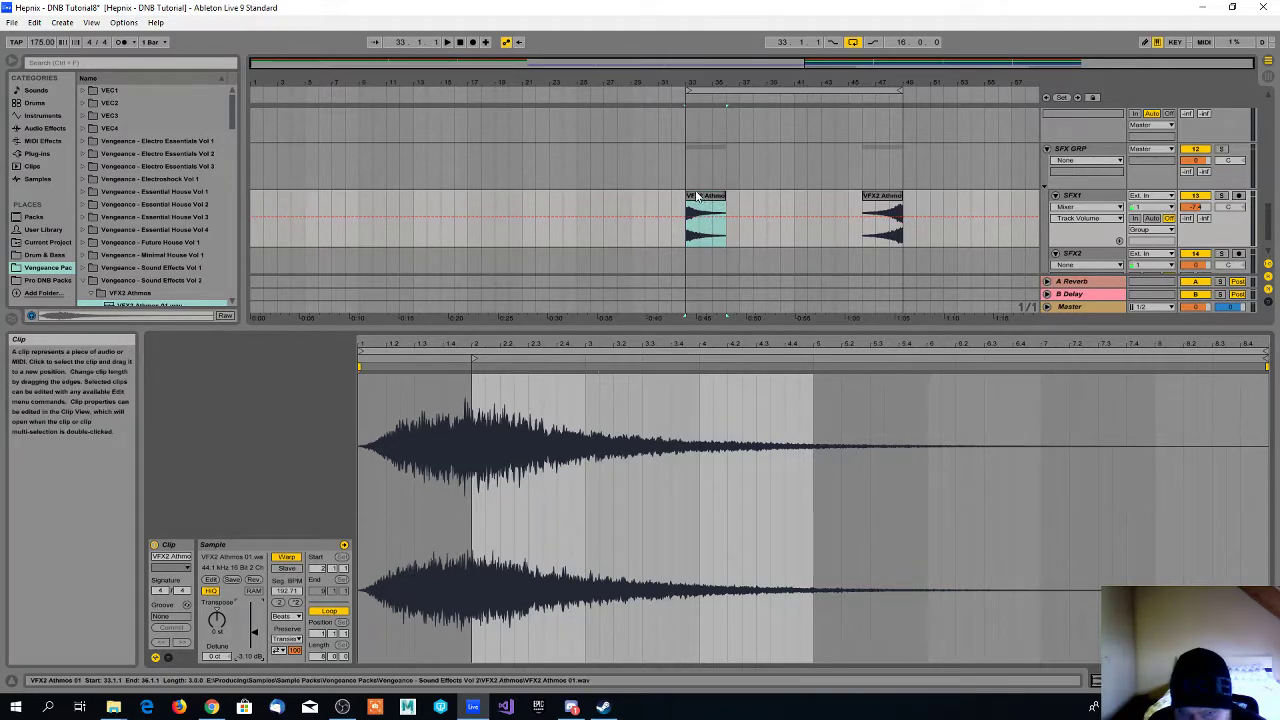
pyautogui.click(673, 95)
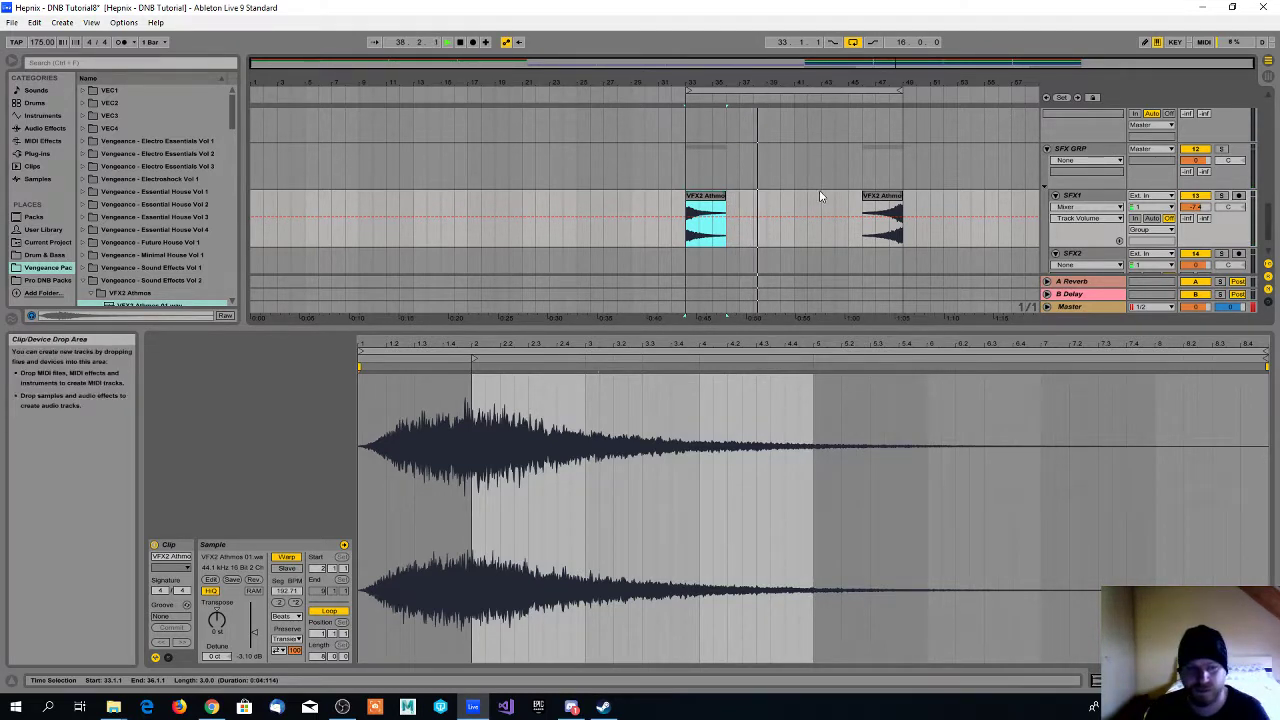
pyautogui.scroll(-1, 800, 226)
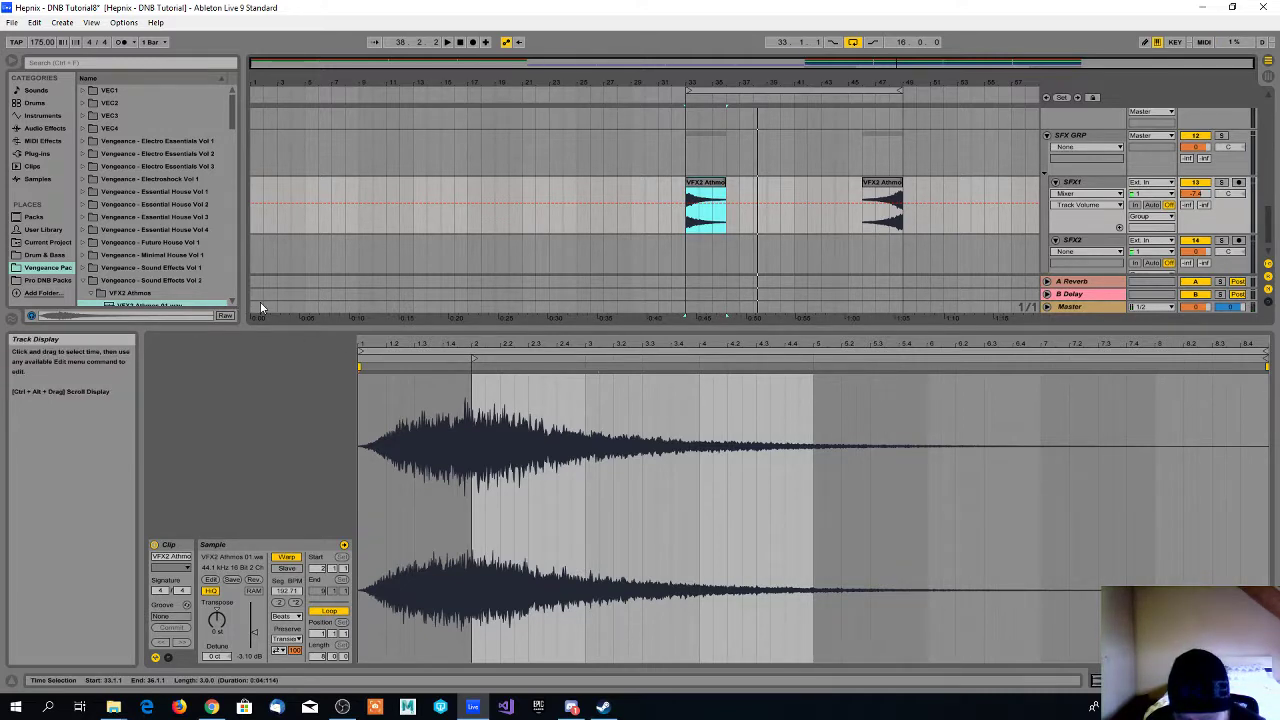
# - Preview VFX2 Athmos 16.wav from the VFX2 Athmos samples and place it at bar 36 on the SFX1 track
pyautogui.scroll(-1, 147, 268)
pyautogui.click(147, 268)
pyautogui.scroll(-1, 147, 268)
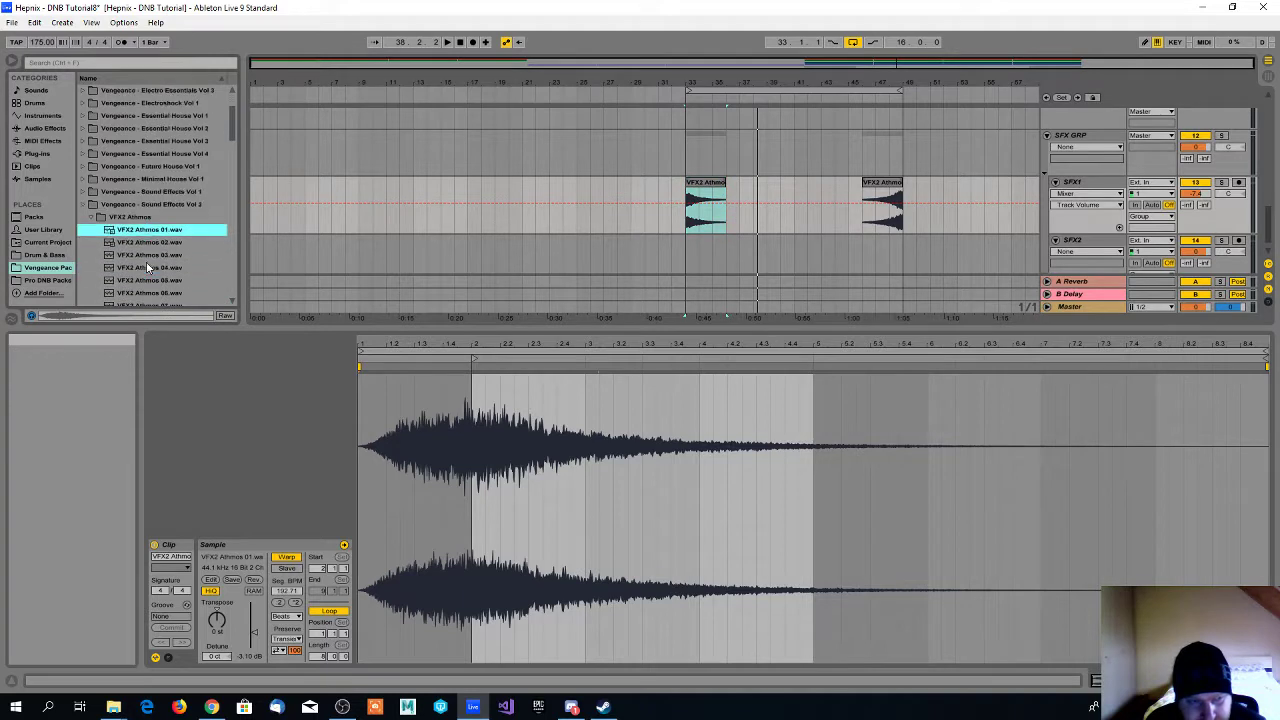
pyautogui.scroll(-1, 147, 268)
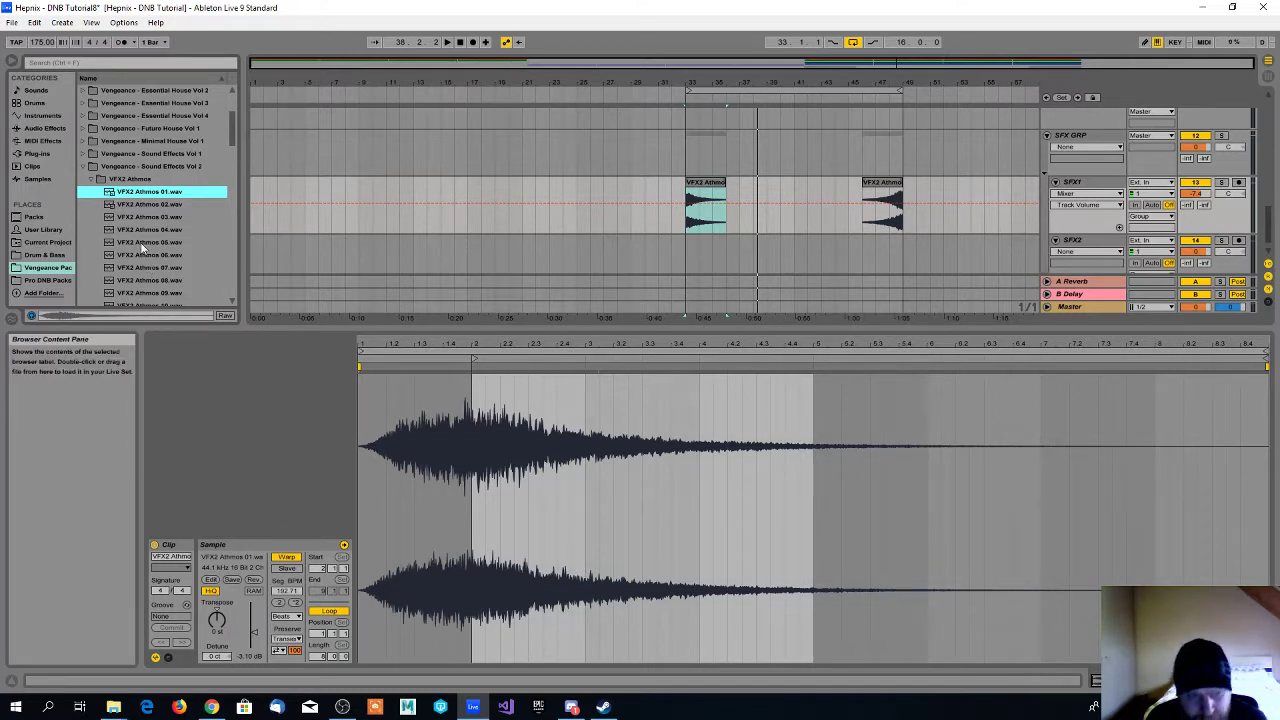
pyautogui.scroll(-4, 144, 244)
pyautogui.click(145, 244)
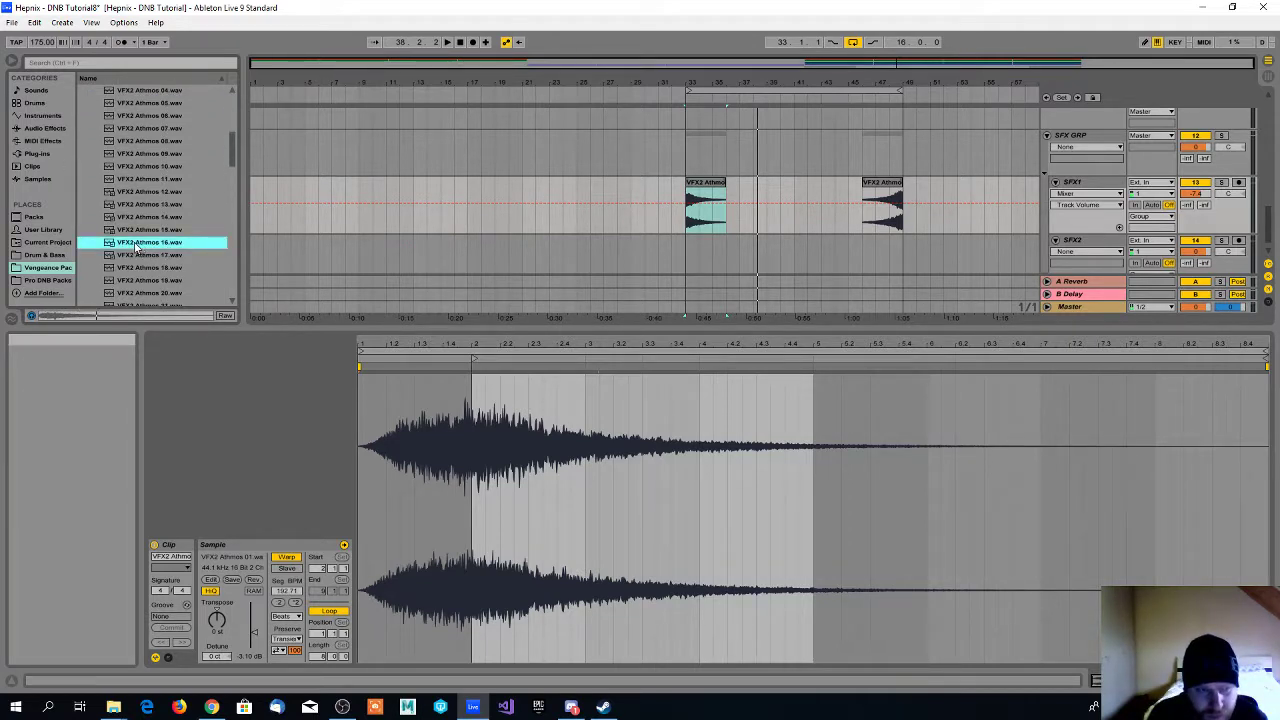
pyautogui.moveTo(145, 249); pyautogui.dragTo(731, 198)
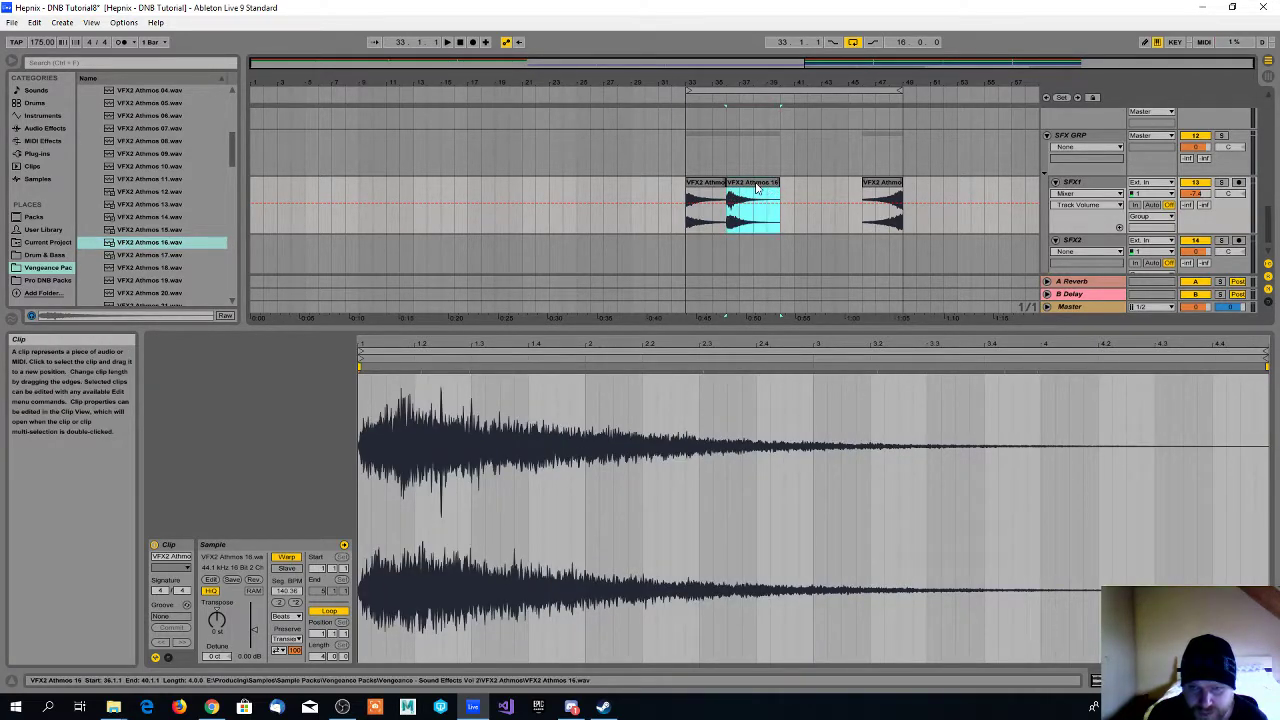
# - Reverse the sample of the VFX2 Athmos 16 clip on the SFX1 track
pyautogui.rightClick(757, 188)
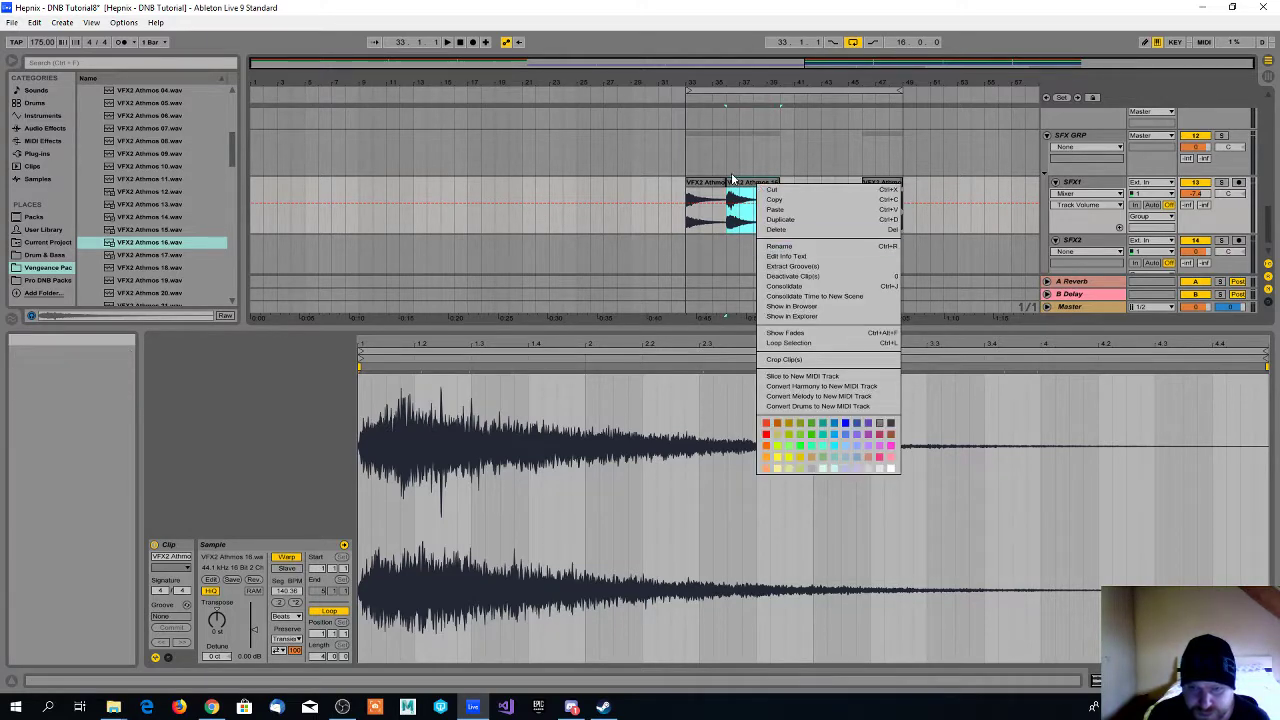
pyautogui.click(746, 186)
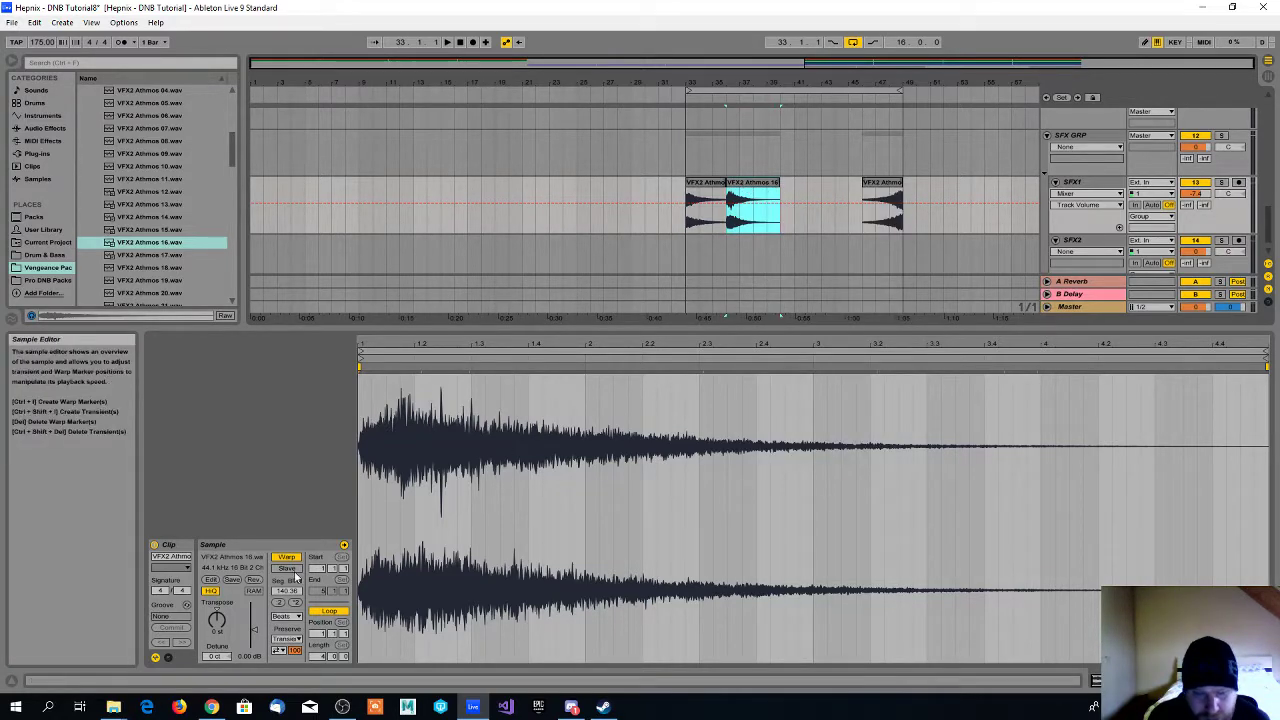
pyautogui.click(254, 580)
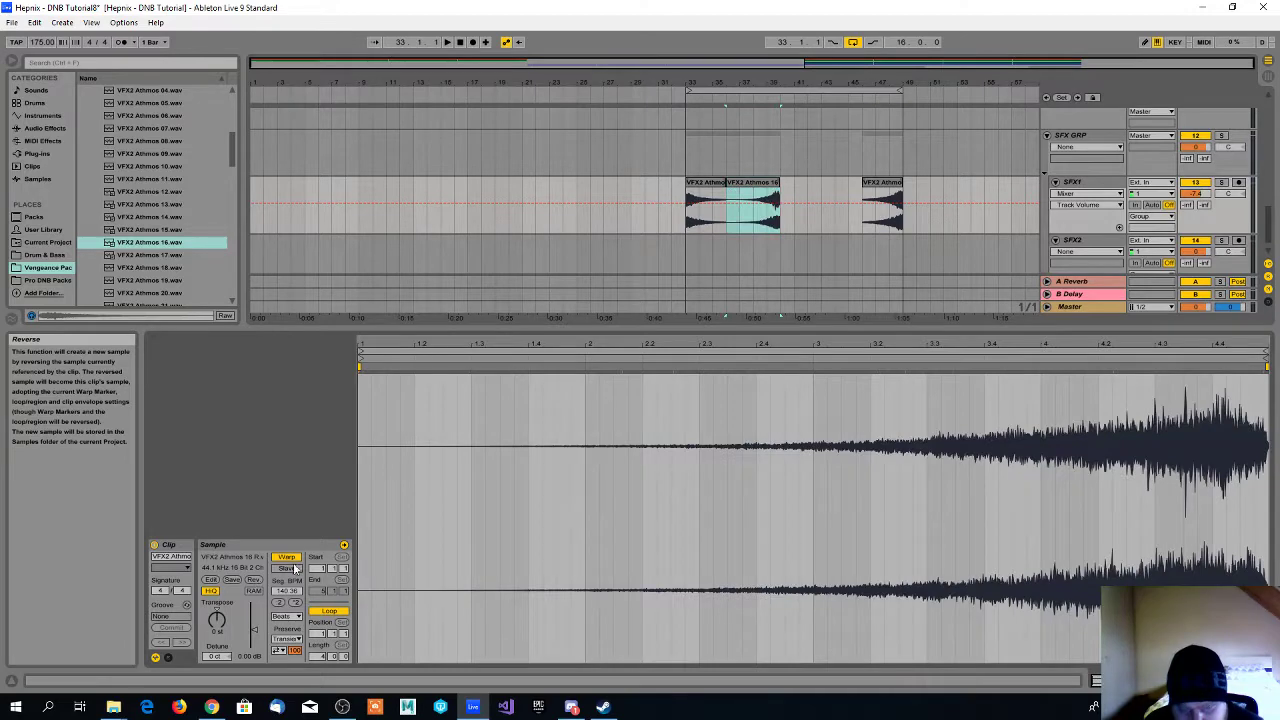
# - Trim the reversed VFX2 Athmos 16 clip to its last two bars, place it at bar 35 on SFX1, and play from bar 33
pyautogui.moveTo(729, 190)
pyautogui.mouseDown()
pyautogui.moveTo(746, 191)
pyautogui.moveTo(714, 198)
pyautogui.mouseUp()
pyautogui.click(746, 190)
pyautogui.click(685, 203)
pyautogui.press('space')
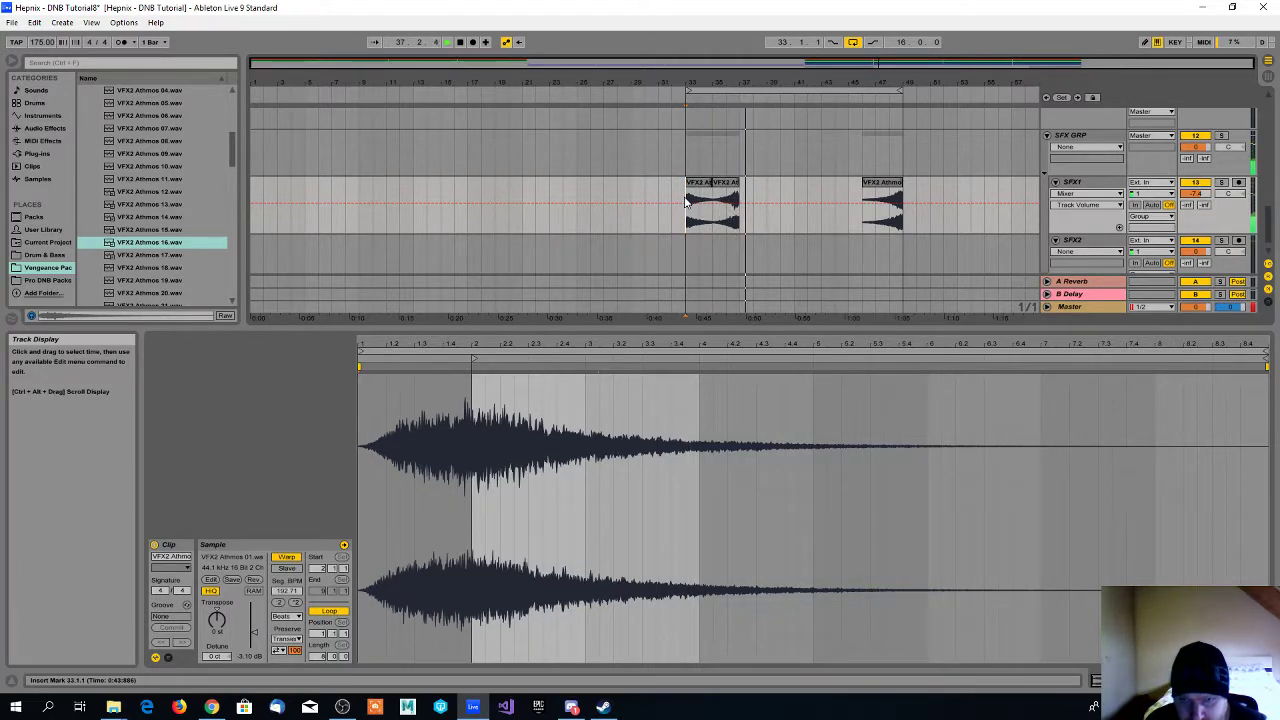
pyautogui.press('space')
# - Copy the reversed VFX2 Athmos 16 clip at bar 35 and paste it at bar 40 on the SFX1 track
pyautogui.moveTo(712, 195); pyautogui.dragTo(738, 195)
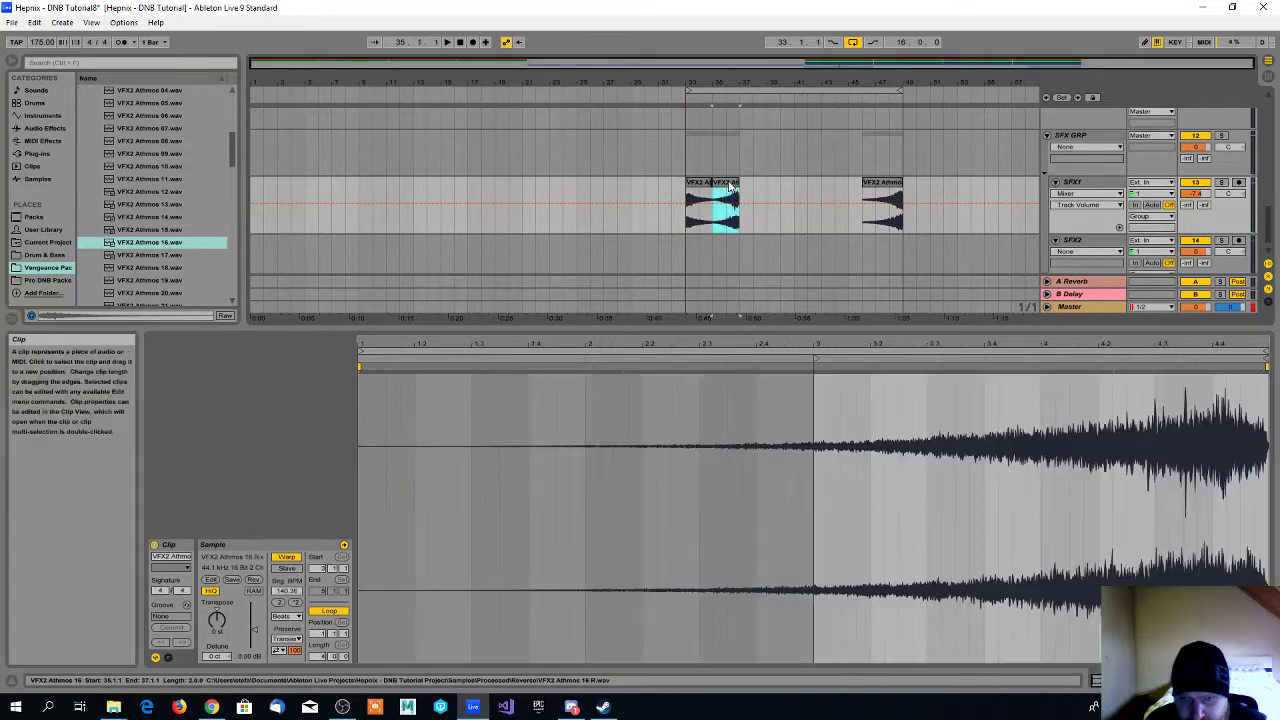
pyautogui.hotkey('ctrl', 'c')
pyautogui.click(777, 183)
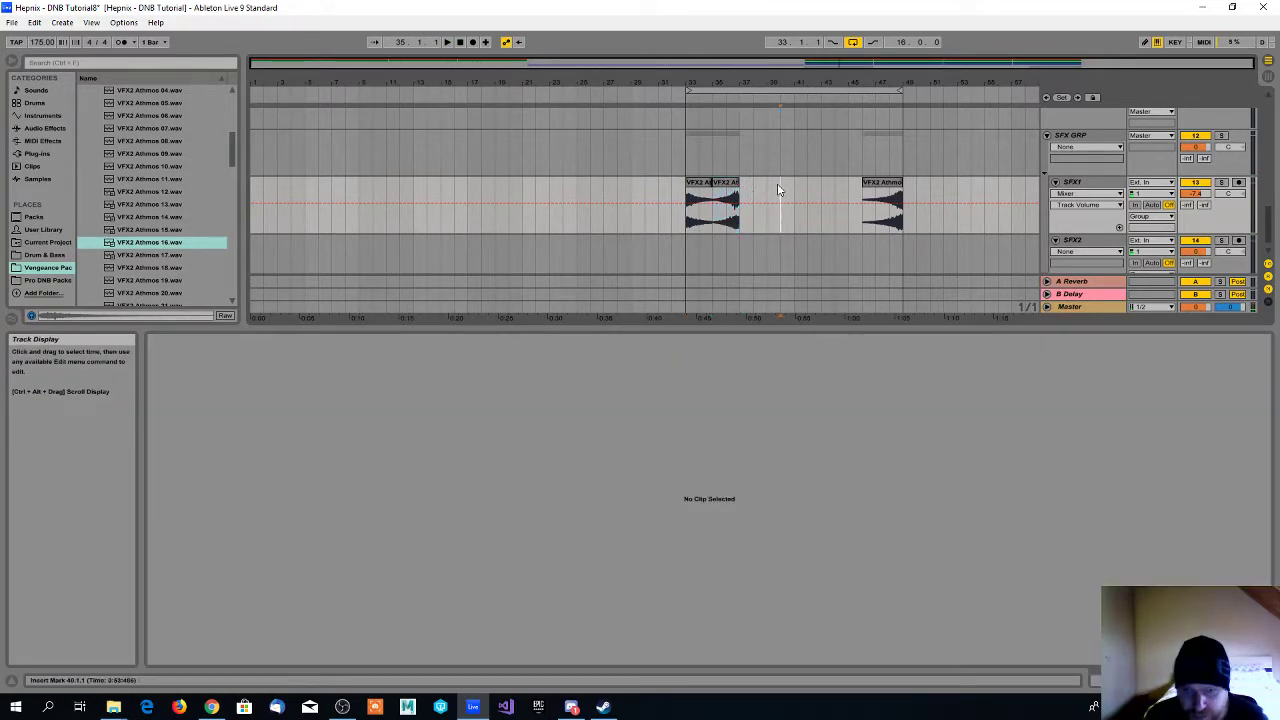
pyautogui.hotkey('ctrl', 'v')
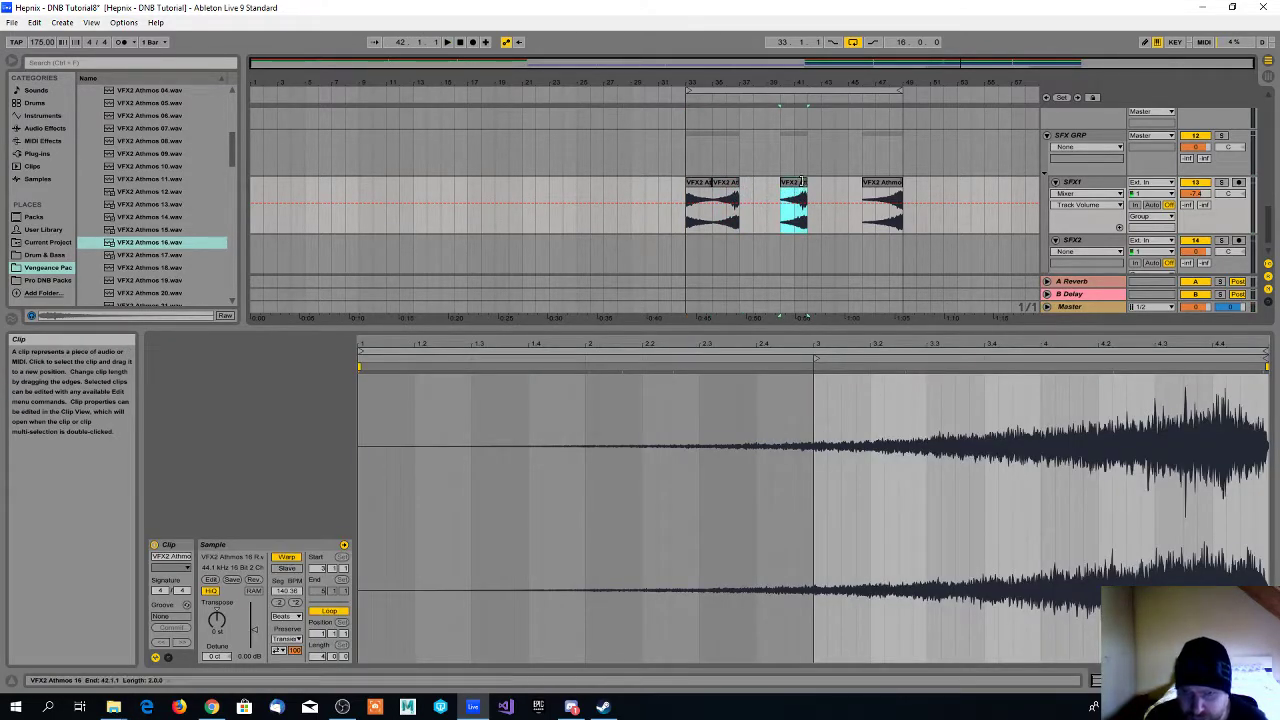
pyautogui.moveTo(800, 185)
pyautogui.mouseDown()
pyautogui.moveTo(818, 185)
pyautogui.moveTo(768, 185)
pyautogui.moveTo(780, 185)
pyautogui.mouseUp()
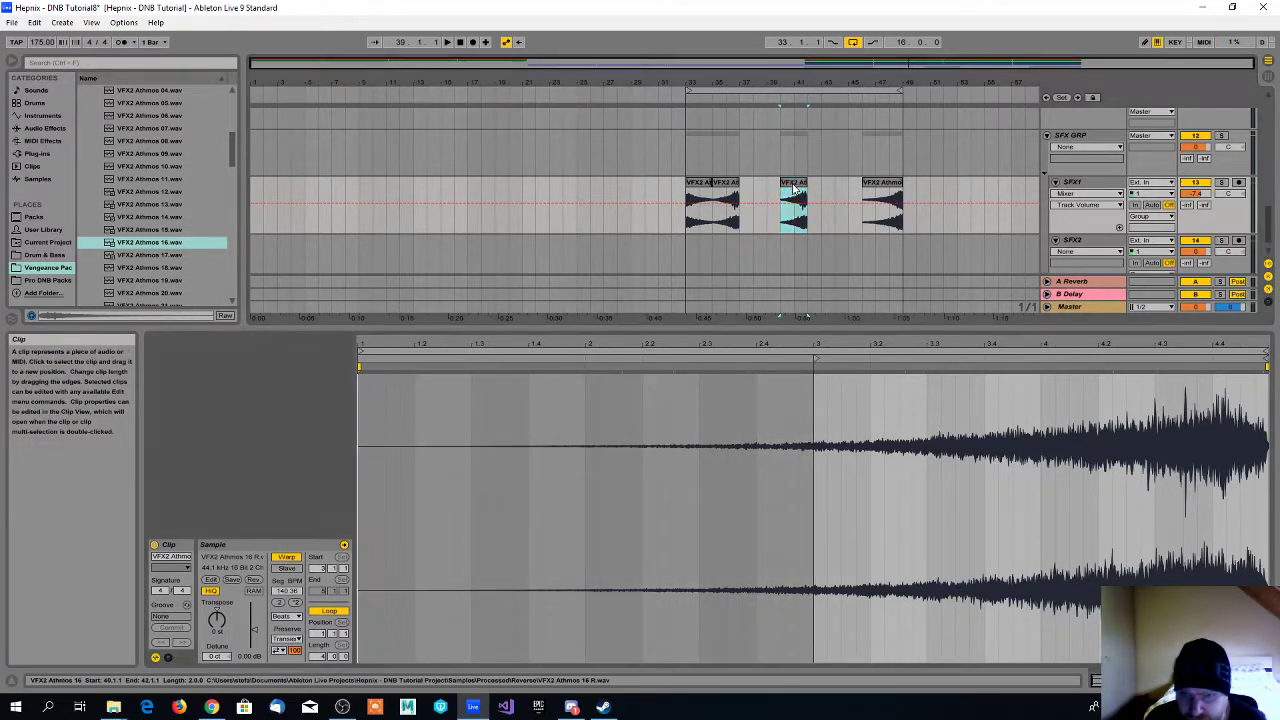
# - Reverse the sample of the copied VFX2 Athmos 16 clip and move the clip to bar 37
pyautogui.click(254, 580)
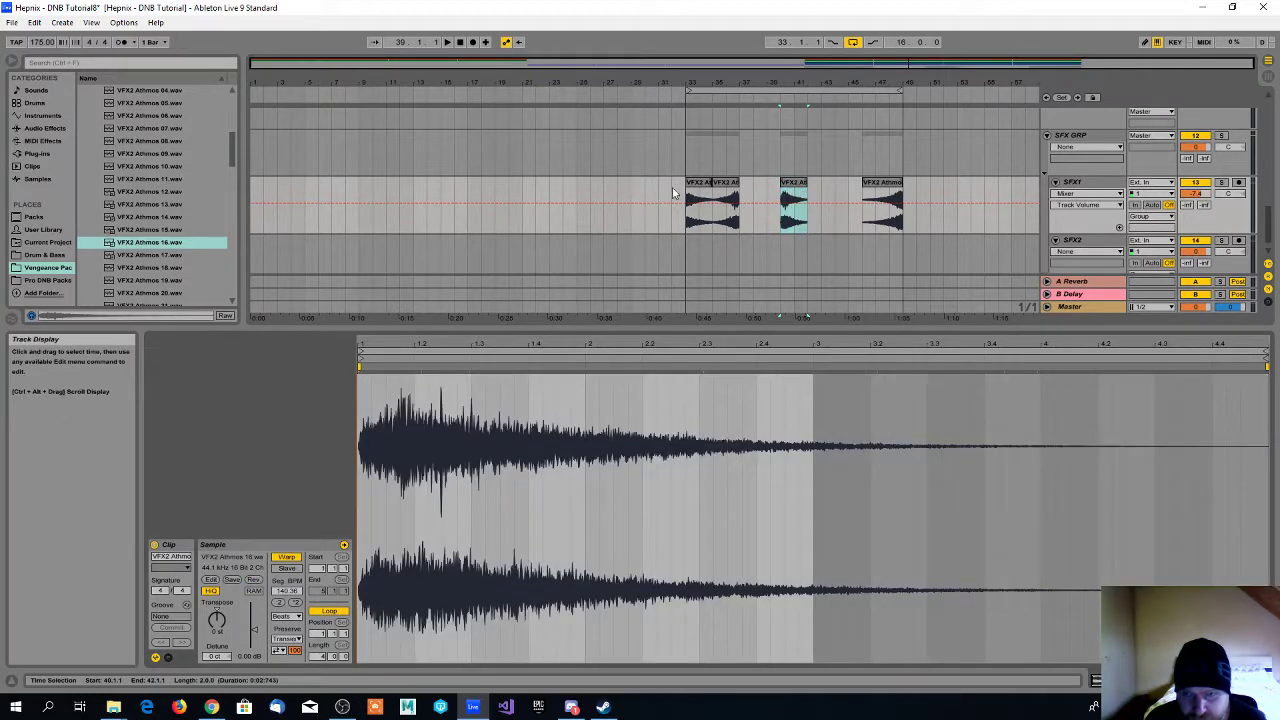
pyautogui.click(797, 187)
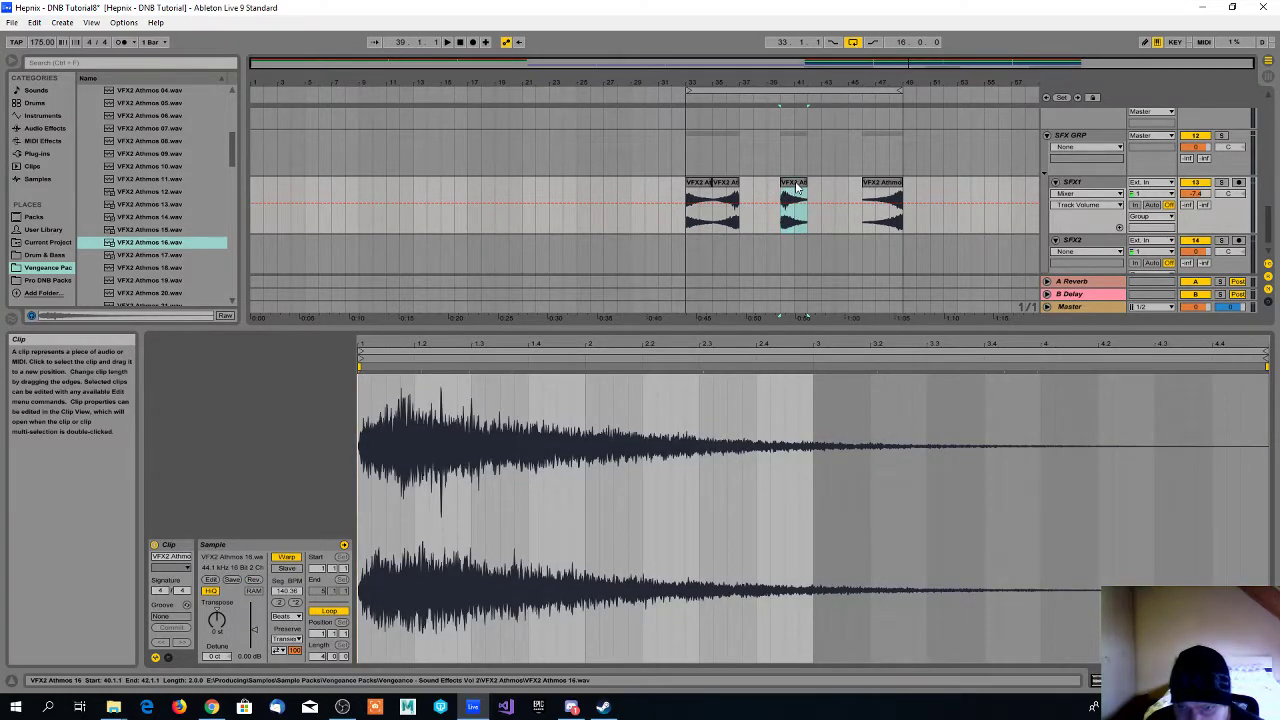
pyautogui.moveTo(797, 187); pyautogui.dragTo(762, 190)
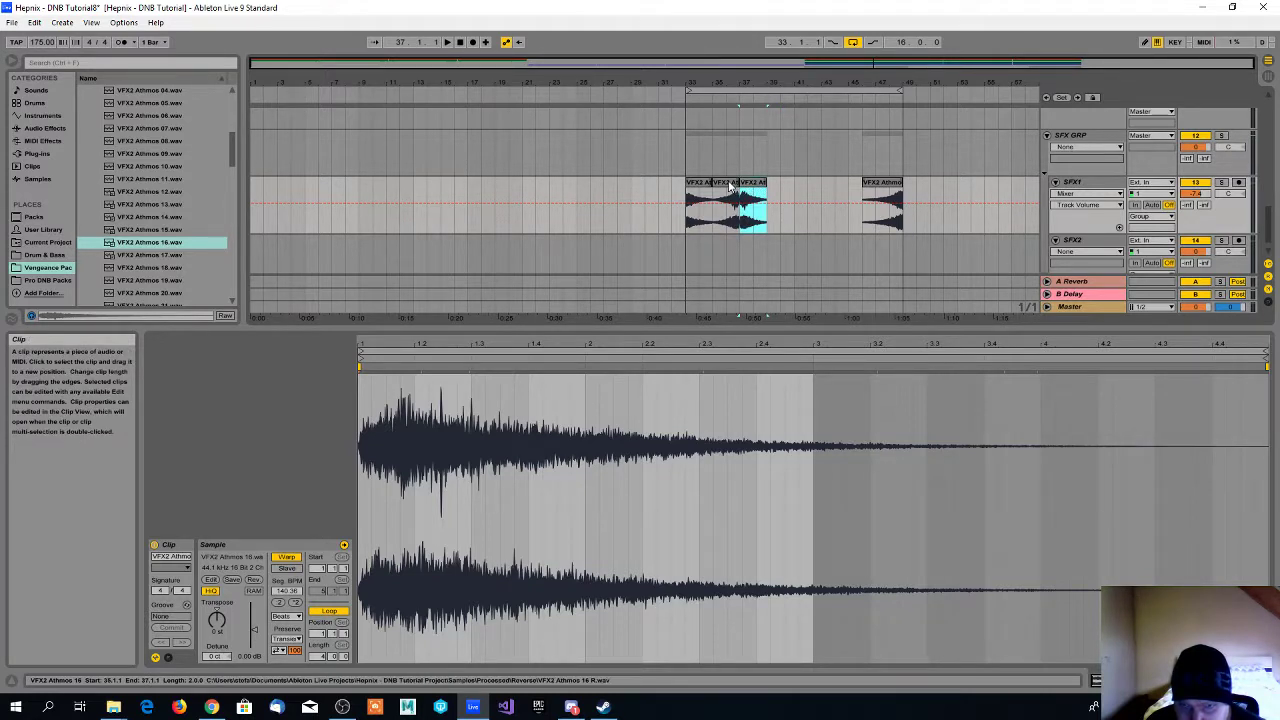
# - Lower the gain of the VFX2 Athmos 16 clip at bar 37 to -3.20 dB and play the section from bar 33
pyautogui.click(730, 187)
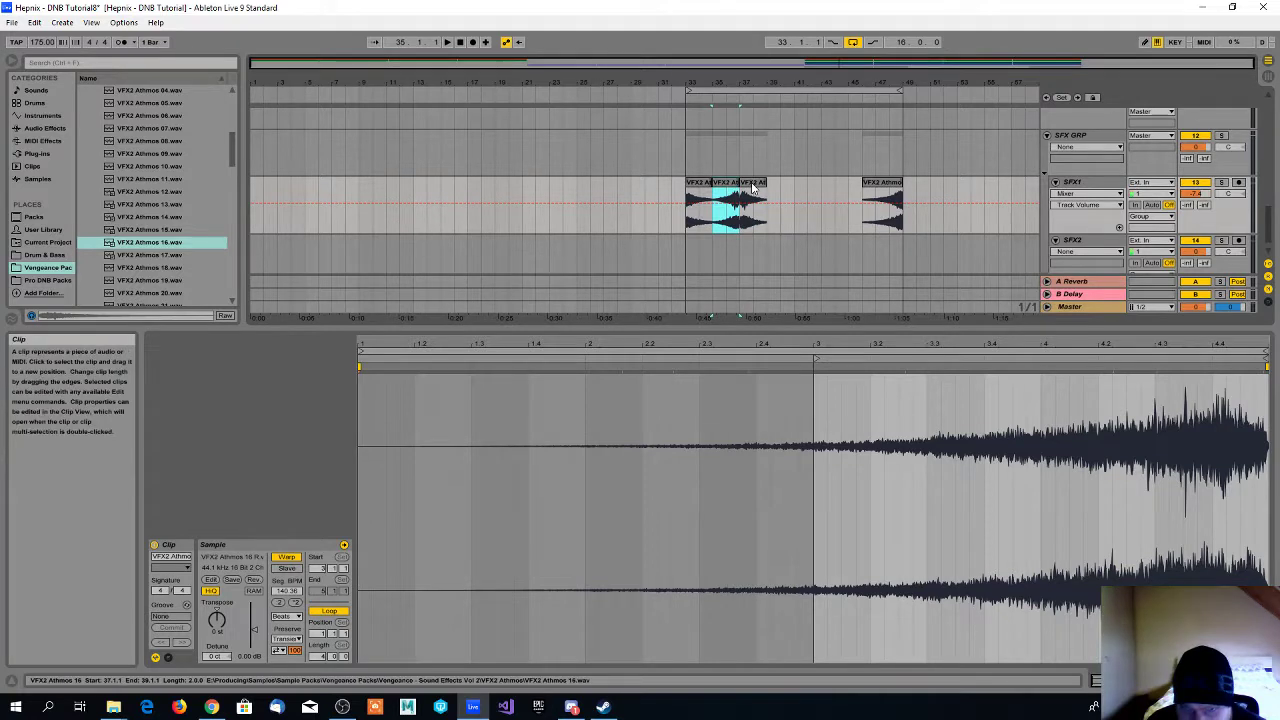
pyautogui.click(753, 188)
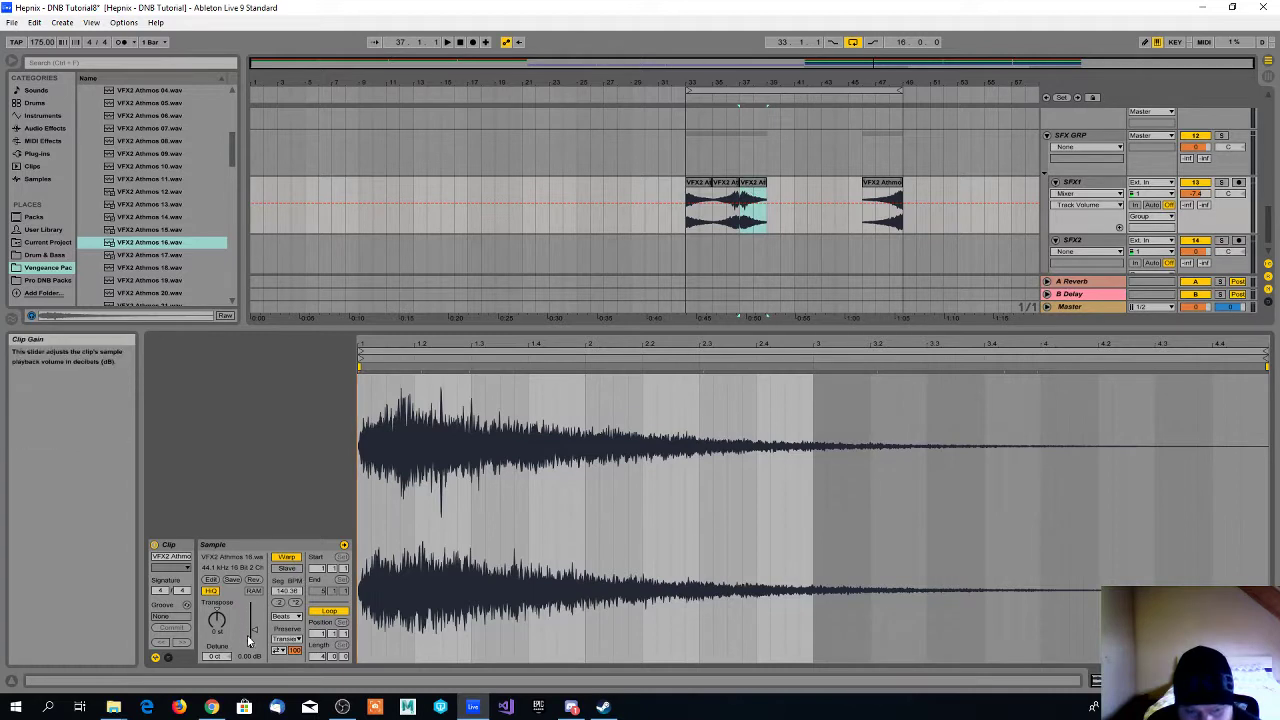
pyautogui.moveTo(254, 636); pyautogui.dragTo(254, 652)
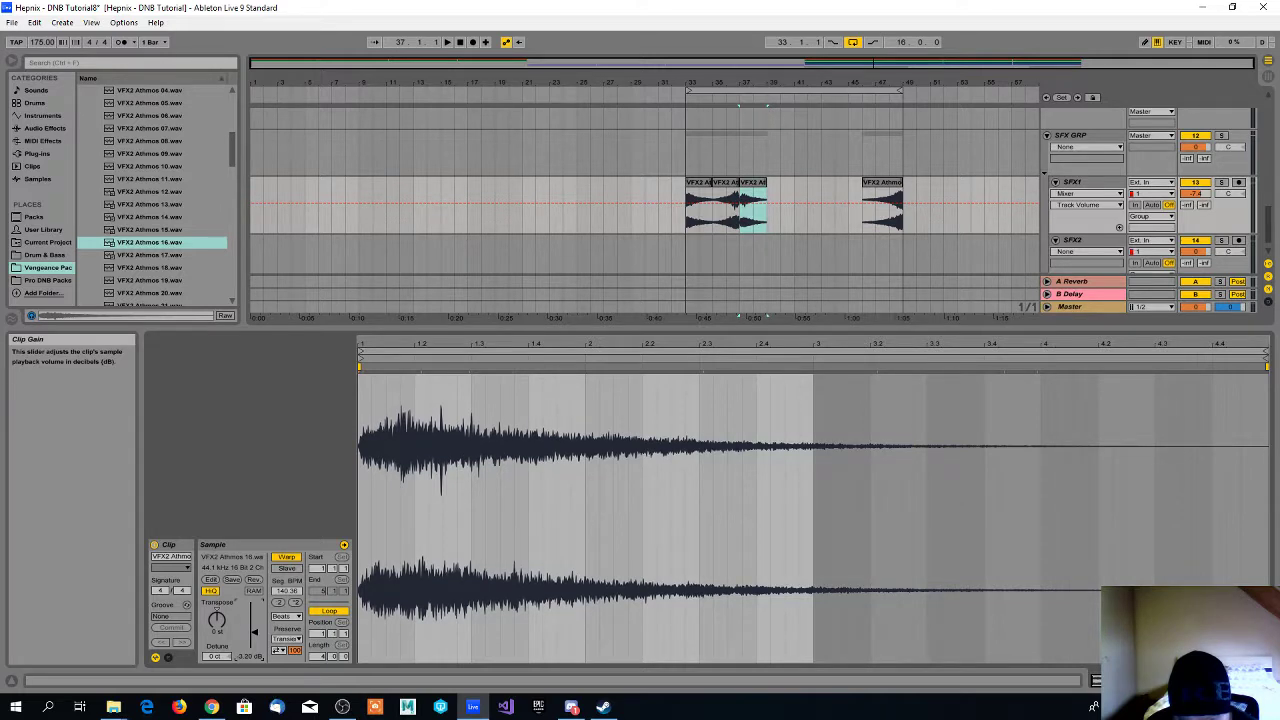
pyautogui.click(695, 203)
pyautogui.press('space')
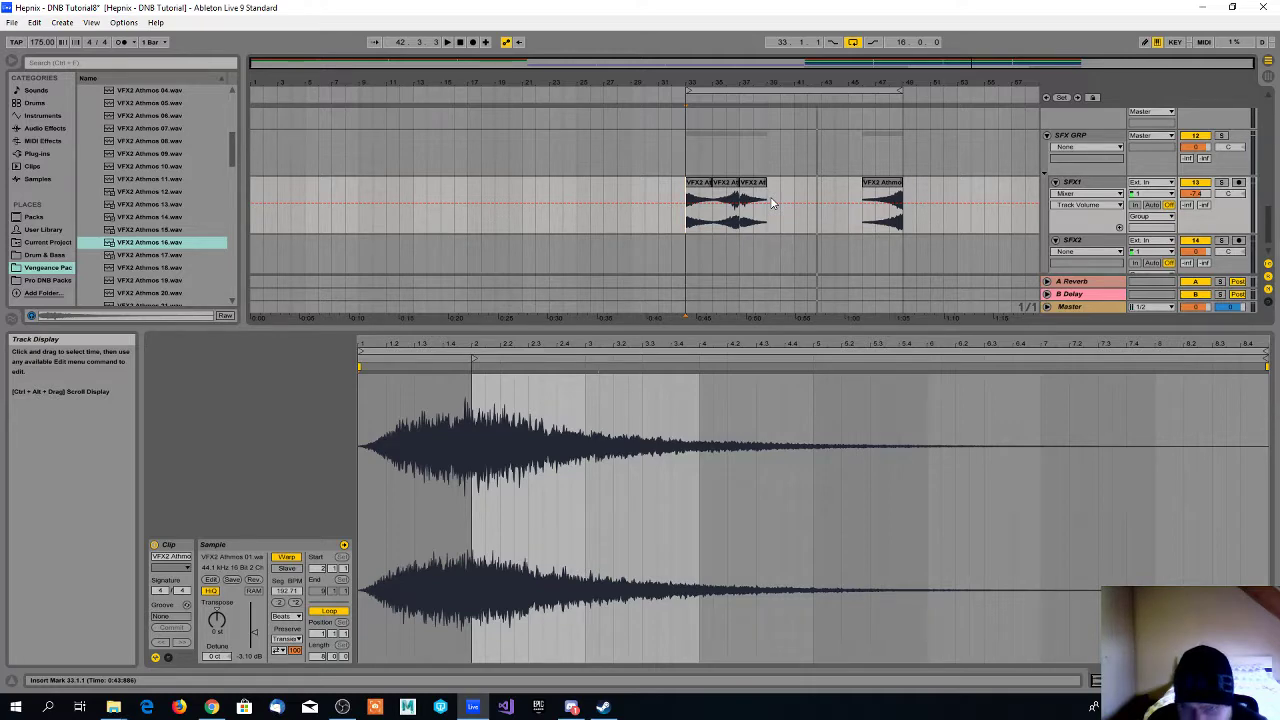
# - Play the drop from bar 39 on the Bassdrum track to listen to how the drums continue into bar 41
pyautogui.scroll(3, 784, 200)
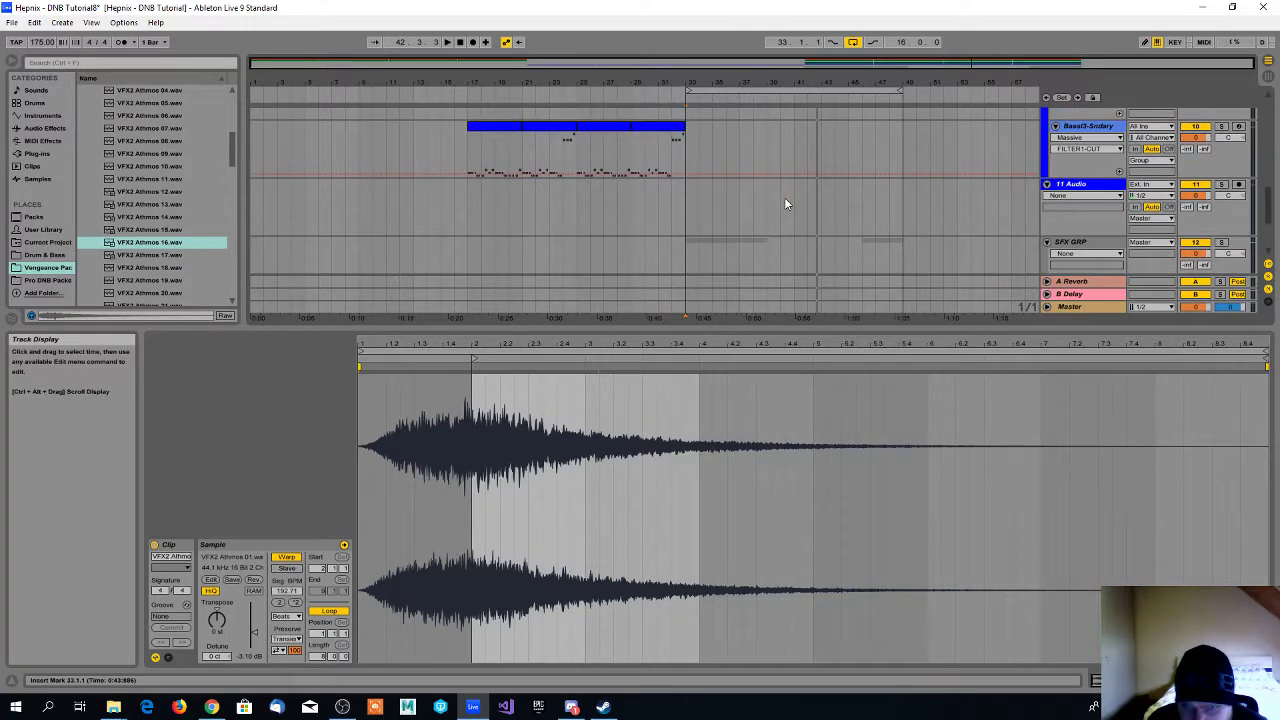
pyautogui.scroll(5, 785, 203)
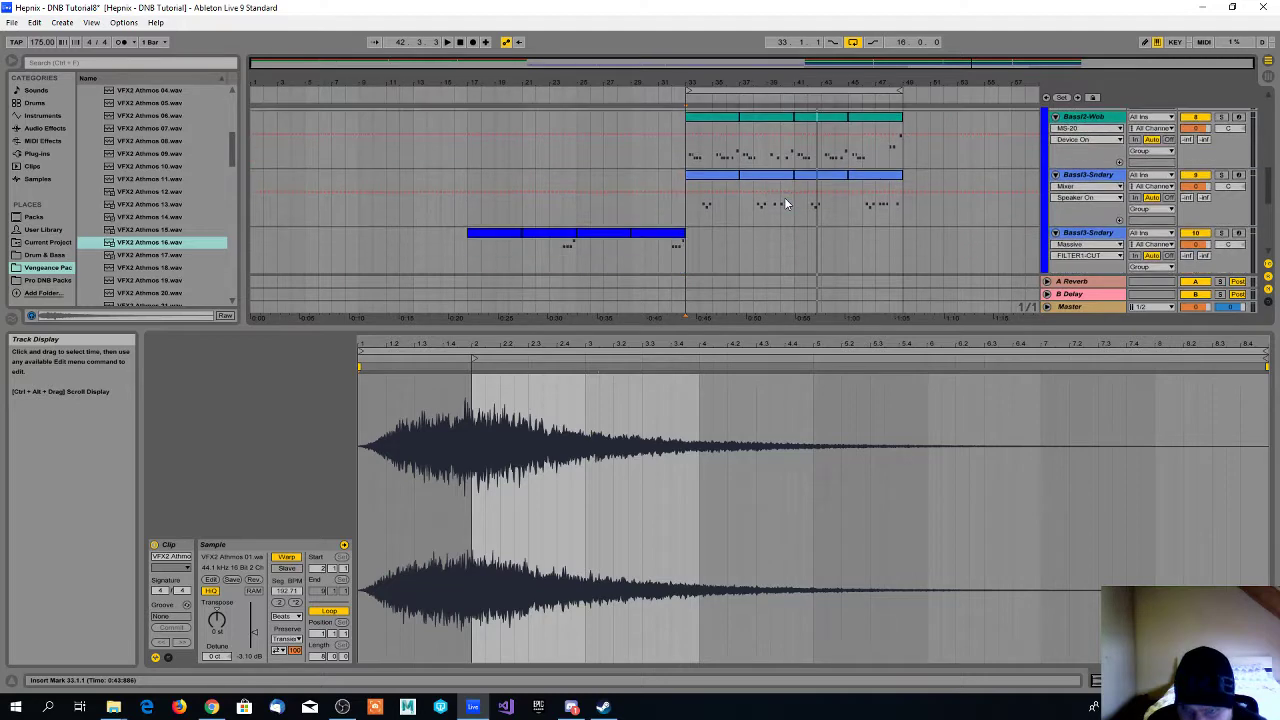
pyautogui.scroll(8, 786, 204)
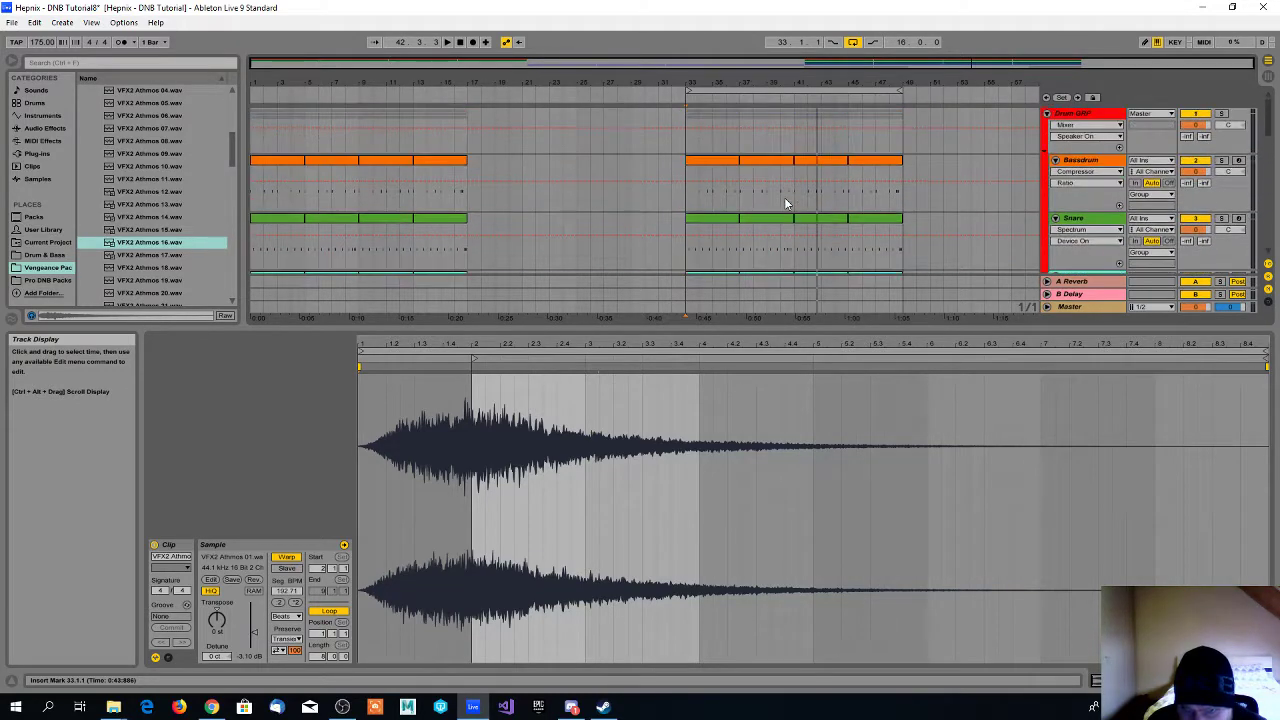
pyautogui.scroll(-1, 784, 198)
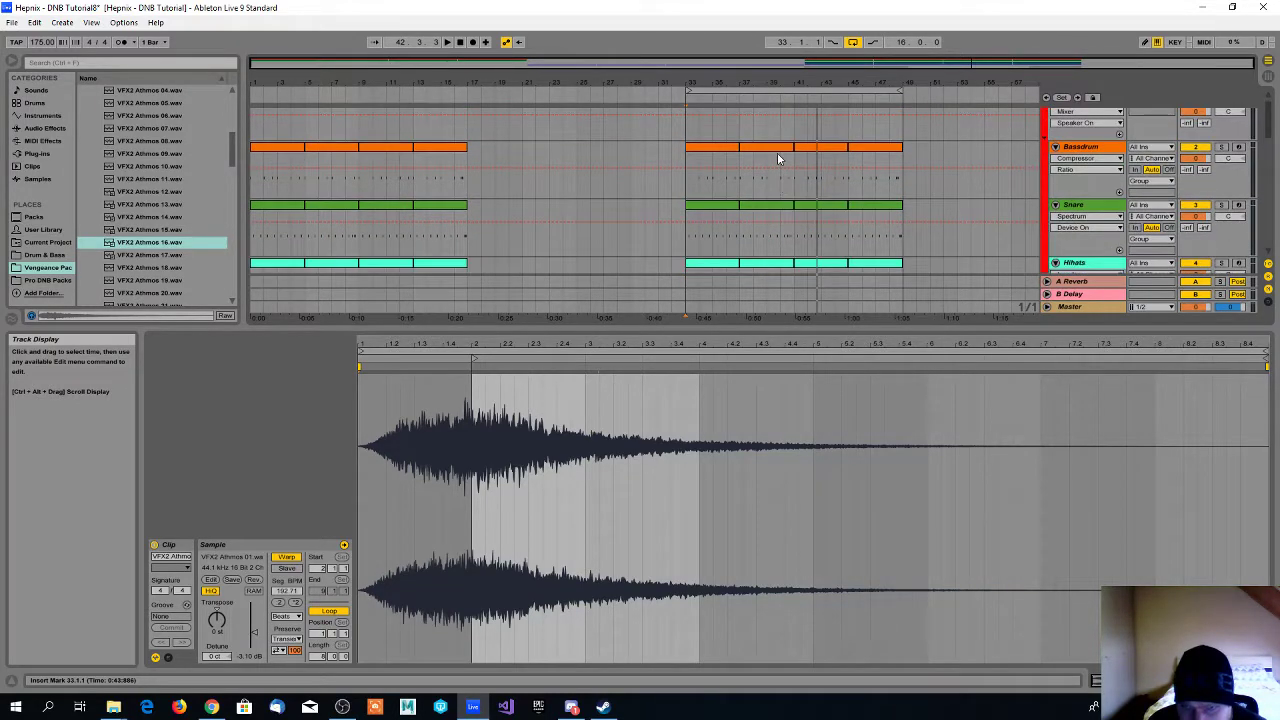
pyautogui.click(776, 160)
pyautogui.click(764, 162)
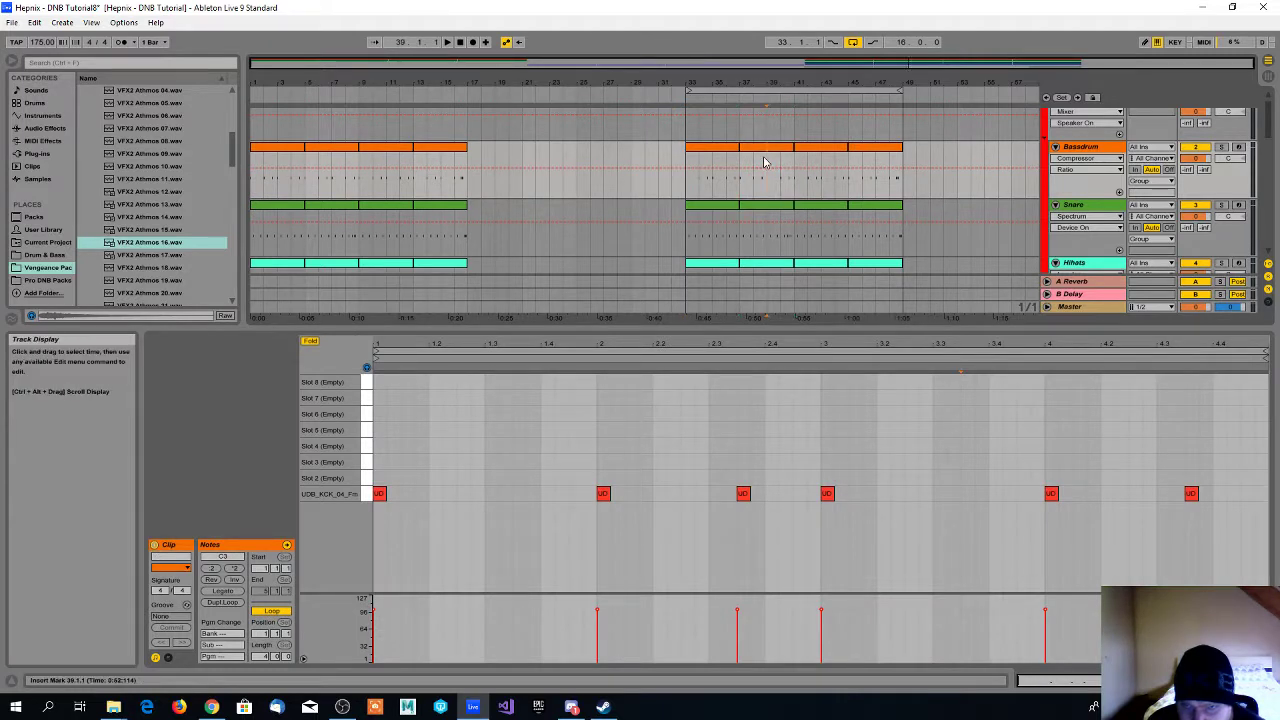
pyautogui.press('space')
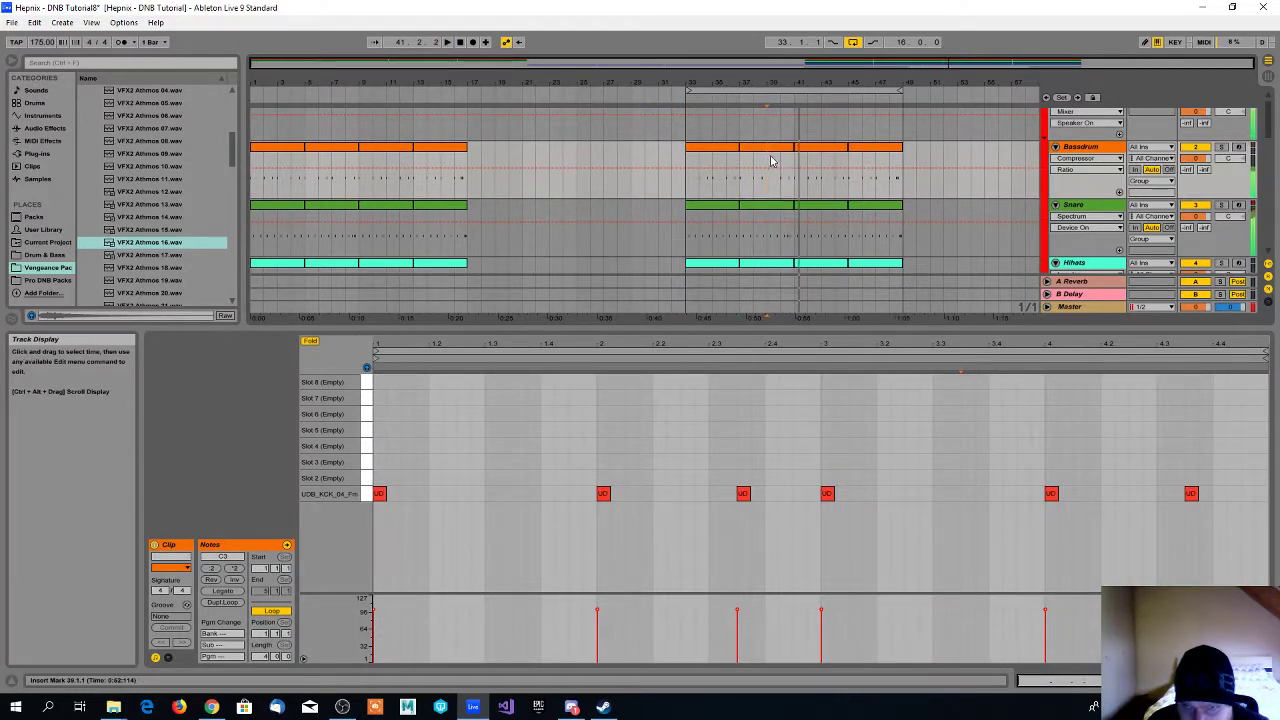
pyautogui.click(779, 162)
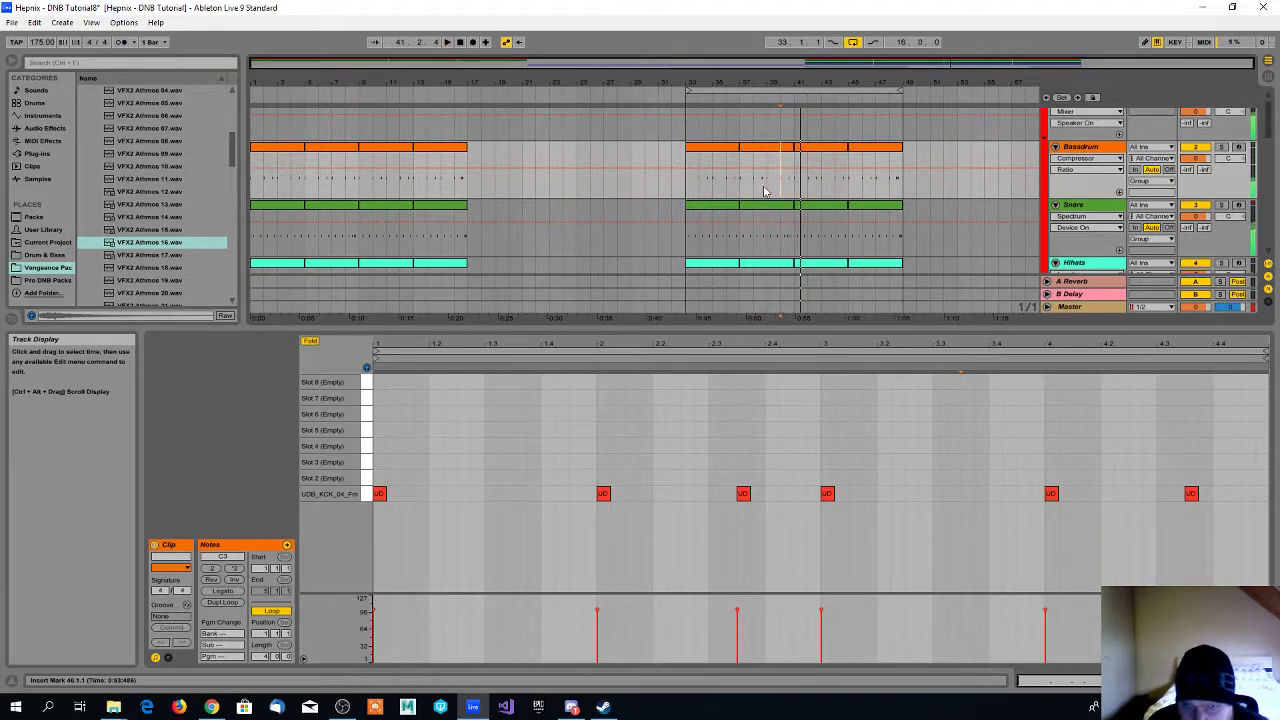
pyautogui.scroll(-5, 770, 188)
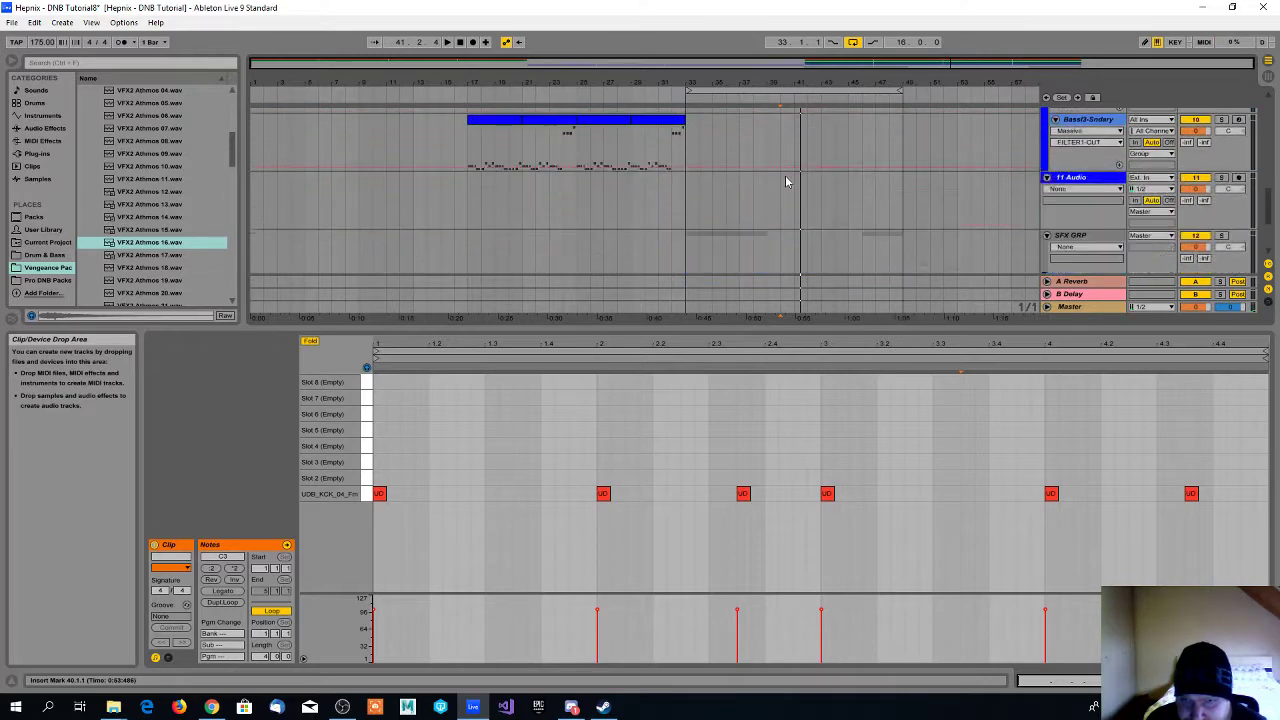
pyautogui.scroll(-3, 786, 182)
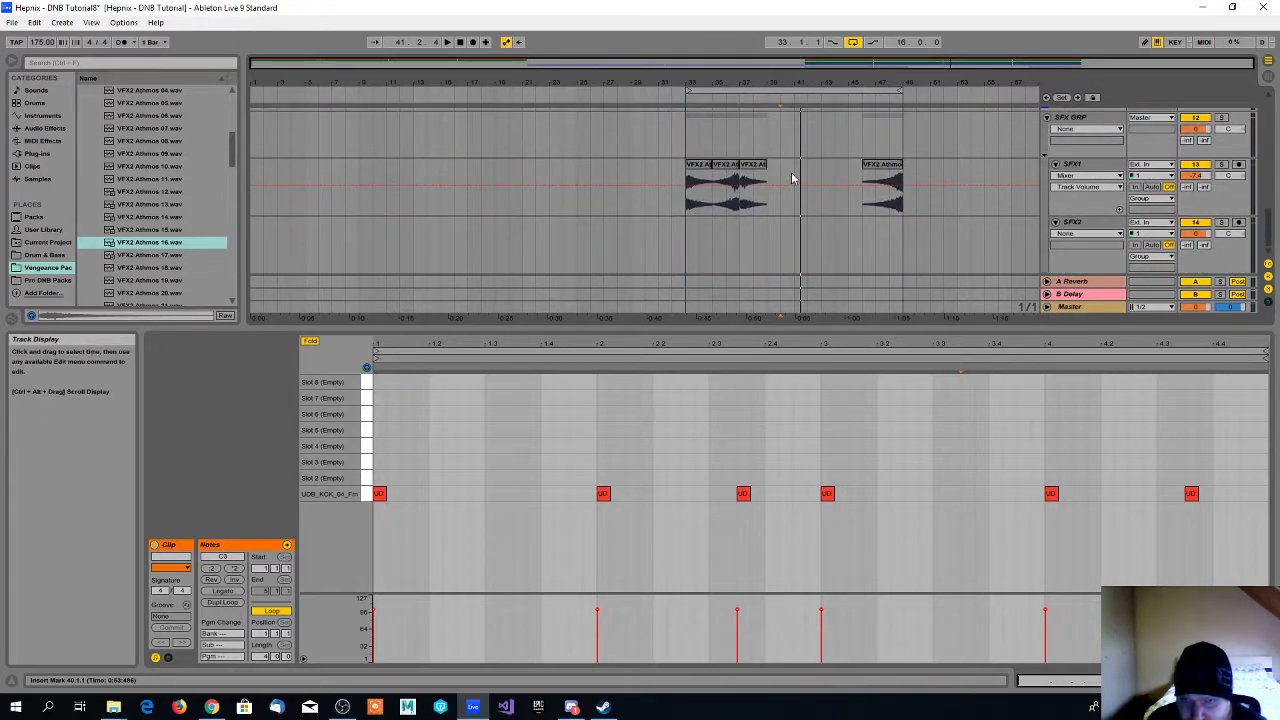
pyautogui.scroll(1, 791, 178)
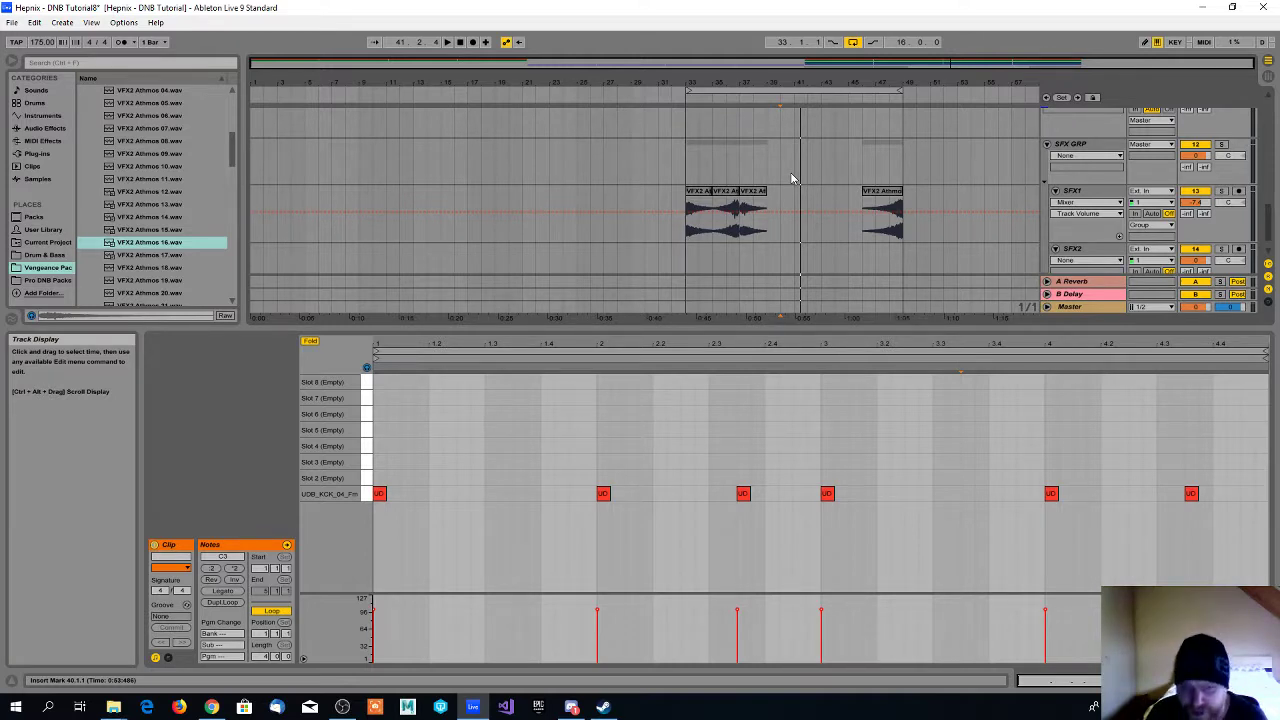
pyautogui.scroll(-1, 791, 178)
pyautogui.scroll(4, 791, 210)
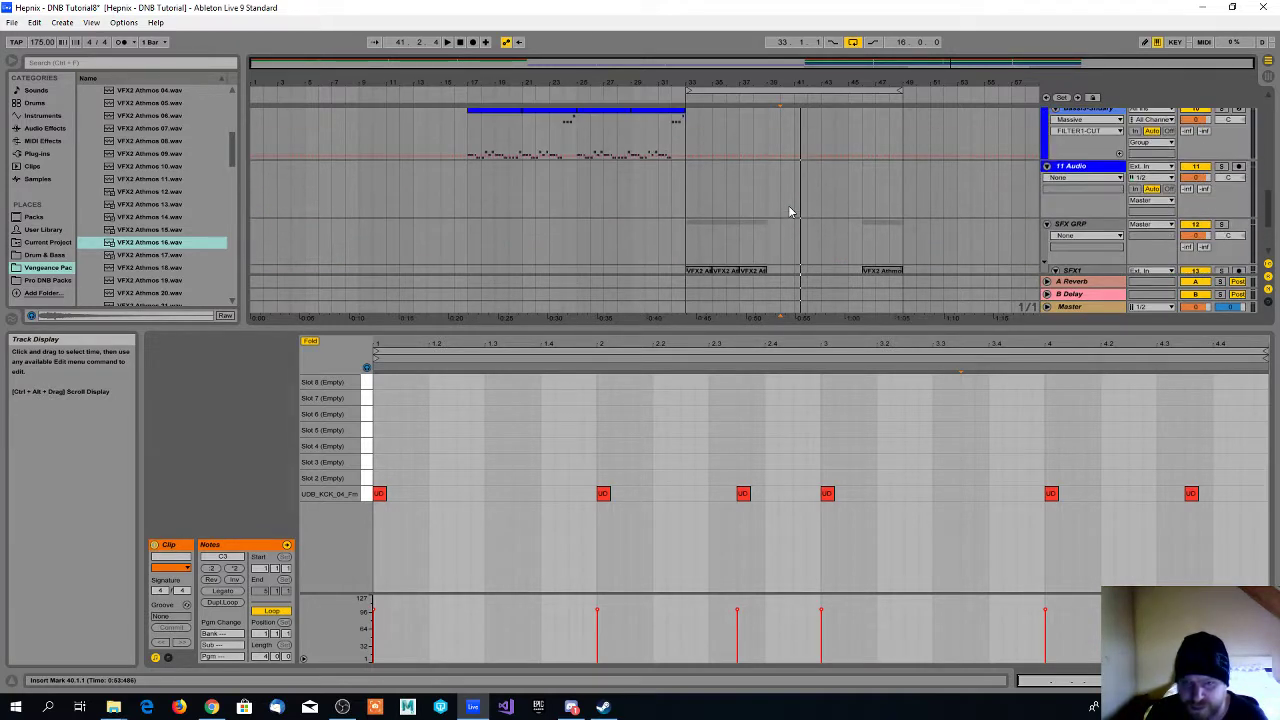
pyautogui.scroll(5, 790, 212)
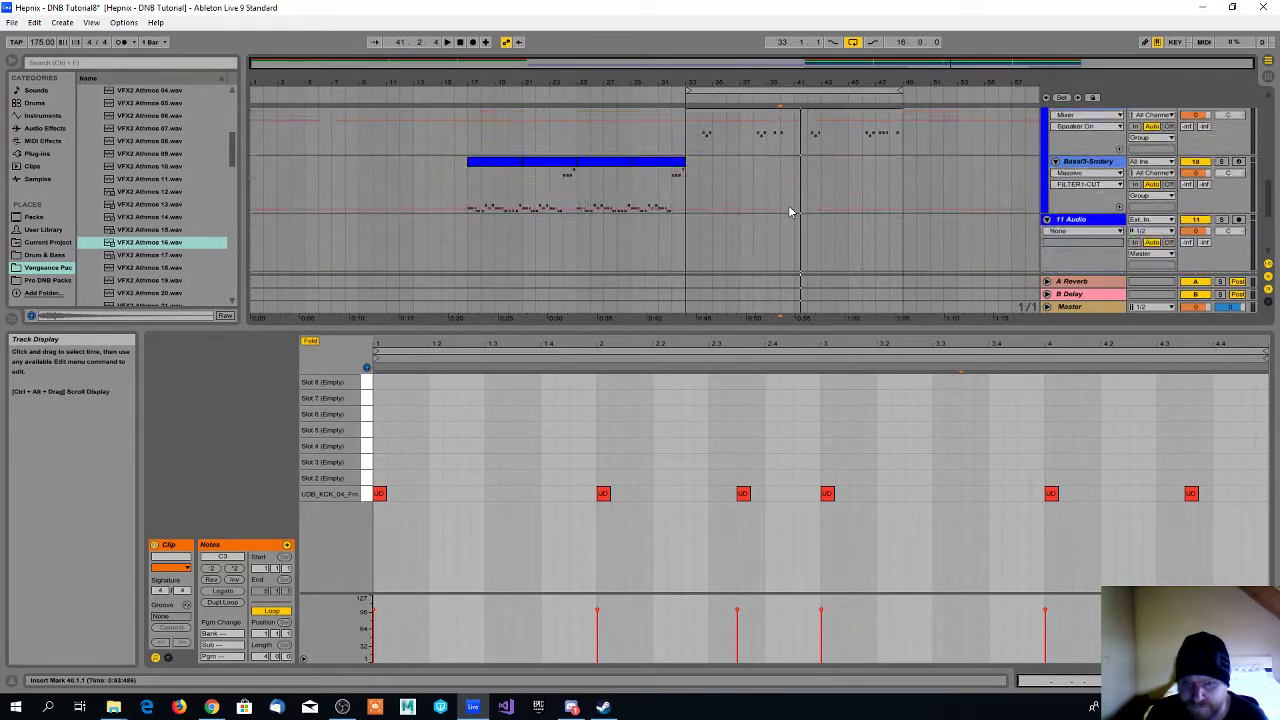
pyautogui.scroll(-5, 790, 212)
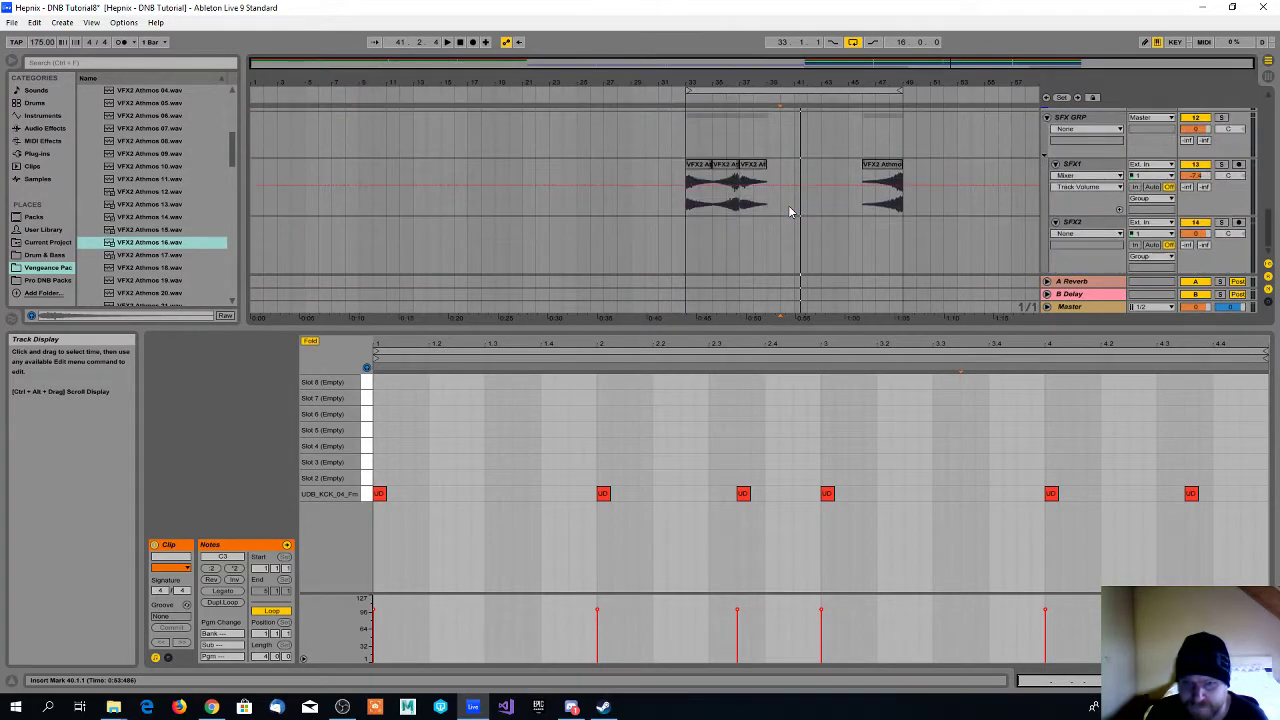
# - Select the SFX2 track and open the UDB DRUM LP folder of the Drum & Bass sample collection
pyautogui.click(1080, 223)
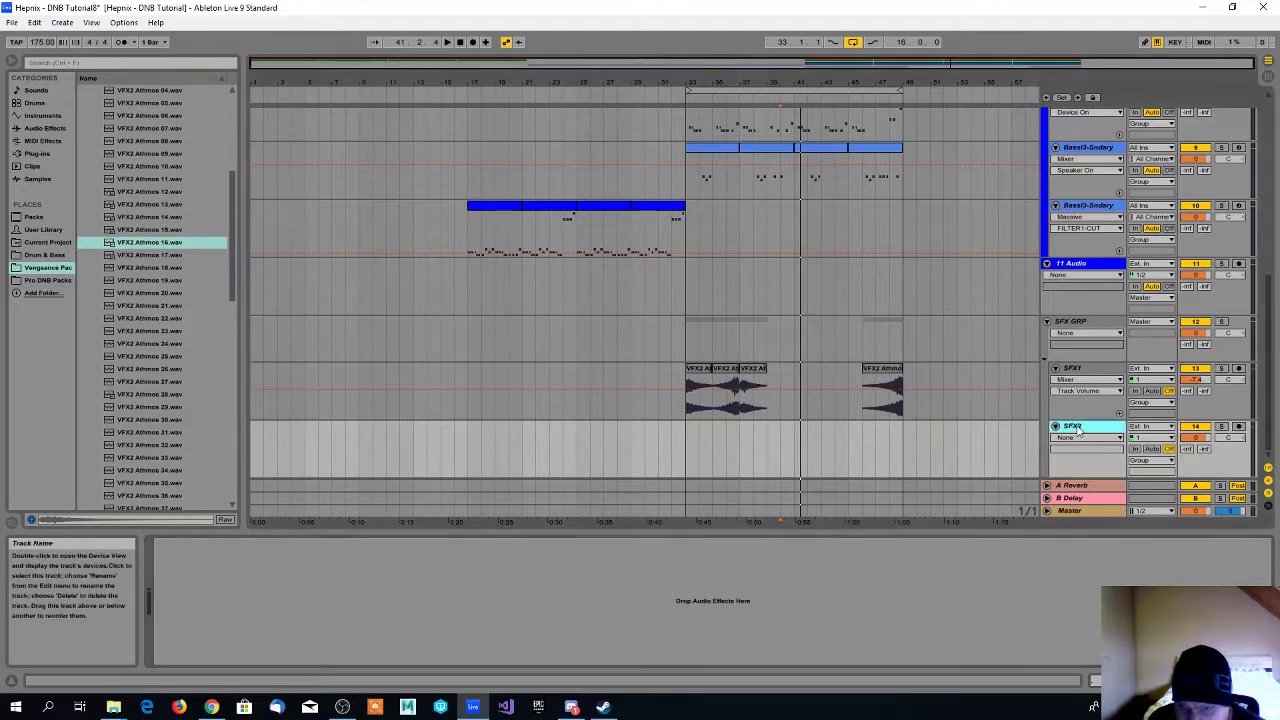
pyautogui.scroll(7, 145, 273)
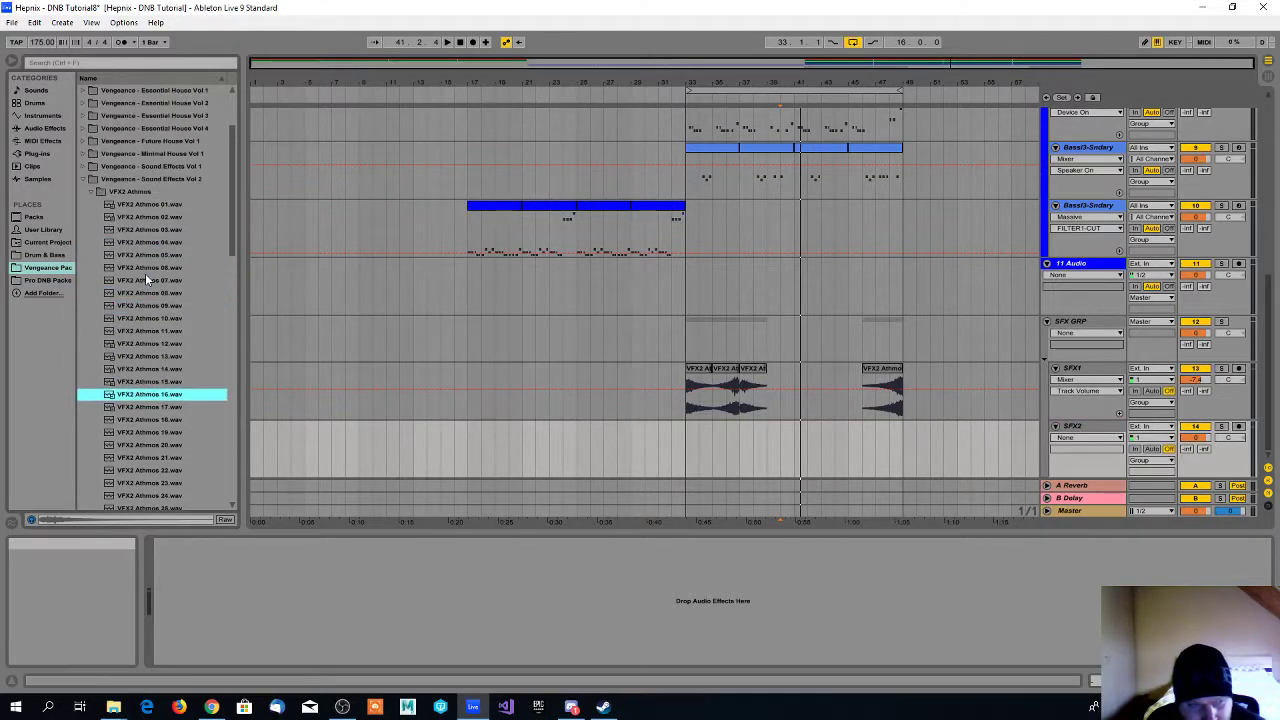
pyautogui.click(45, 256)
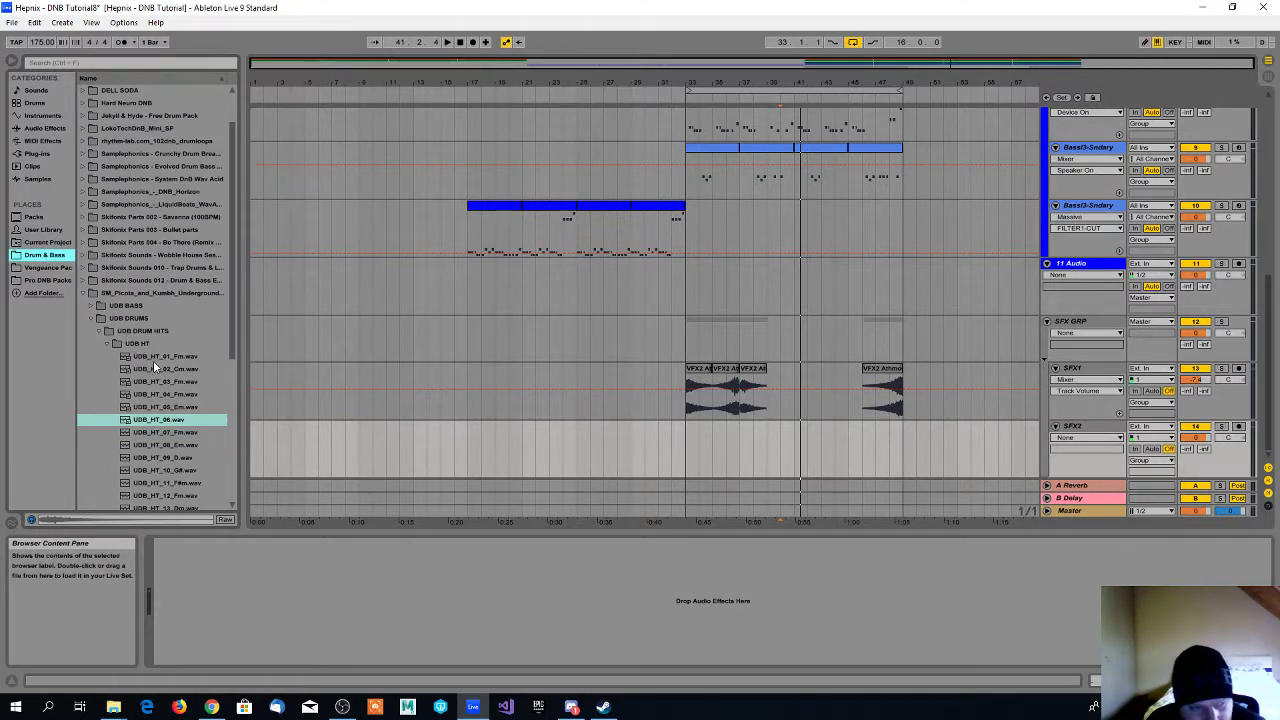
pyautogui.click(107, 344)
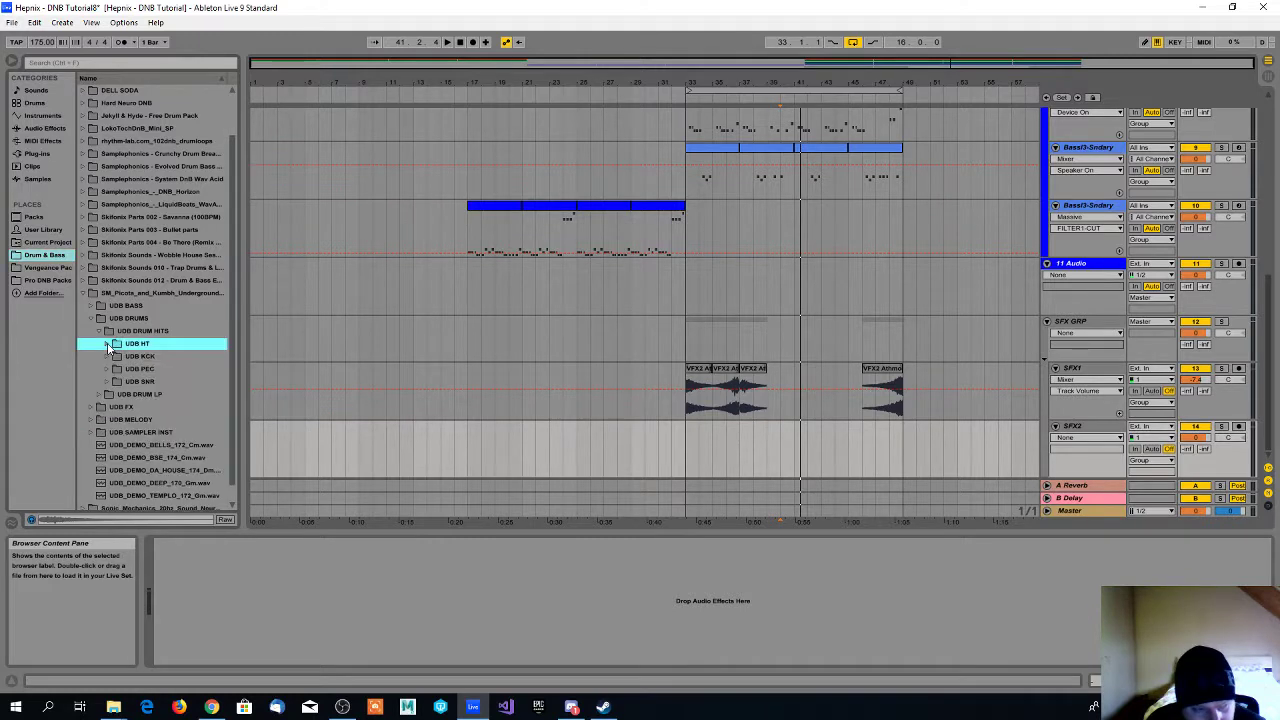
pyautogui.click(98, 393)
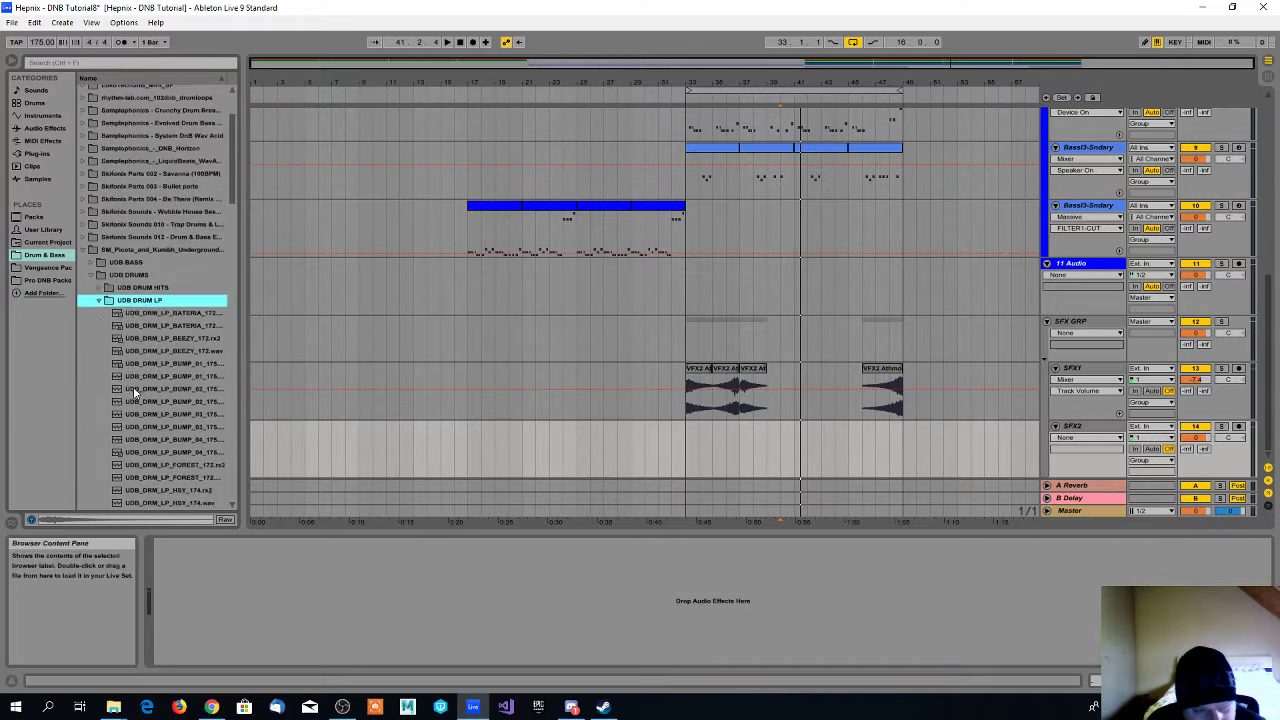
# - Audition the drum loops in the UDB DRUM LP folder from the BUMP_01 loop through UDB_DRM_LP_FOREST_172.rx2
pyautogui.click(163, 377)
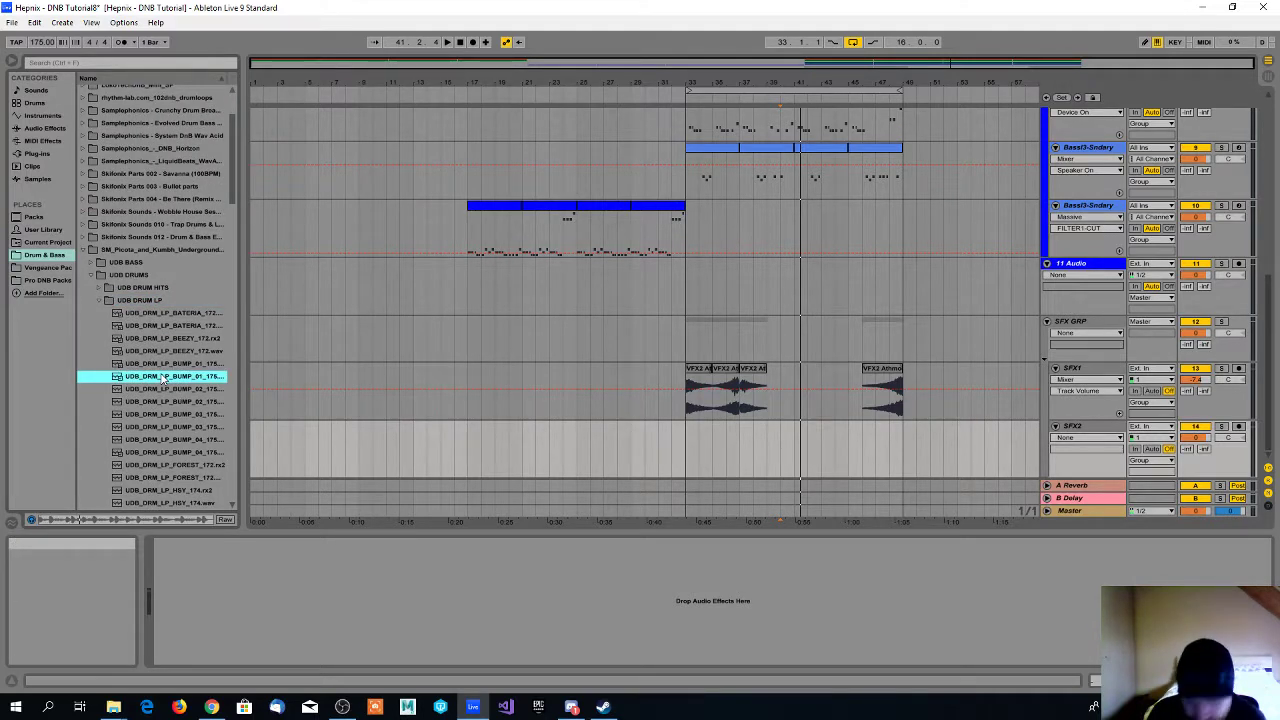
pyautogui.press('Down')
pyautogui.scroll(-2, 161, 377)
pyautogui.press('Down')
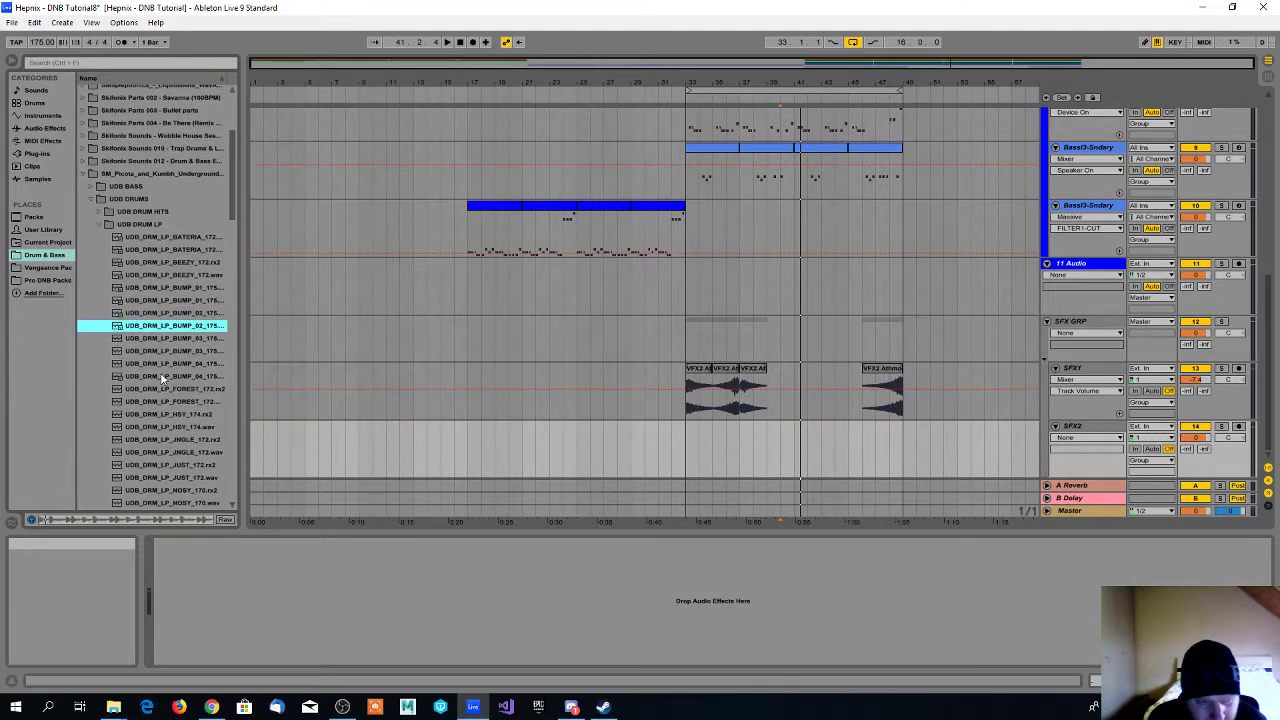
pyautogui.press('Down')
pyautogui.press('Down')
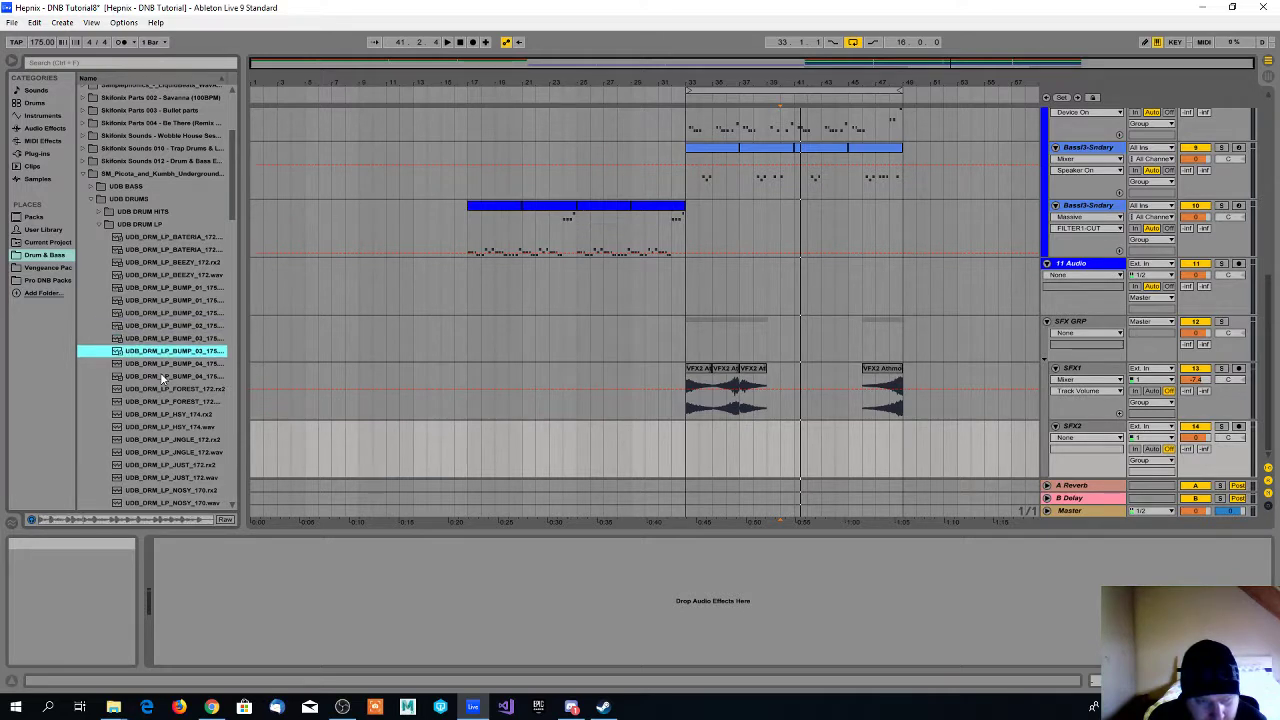
pyautogui.press('Down')
pyautogui.press('Down')
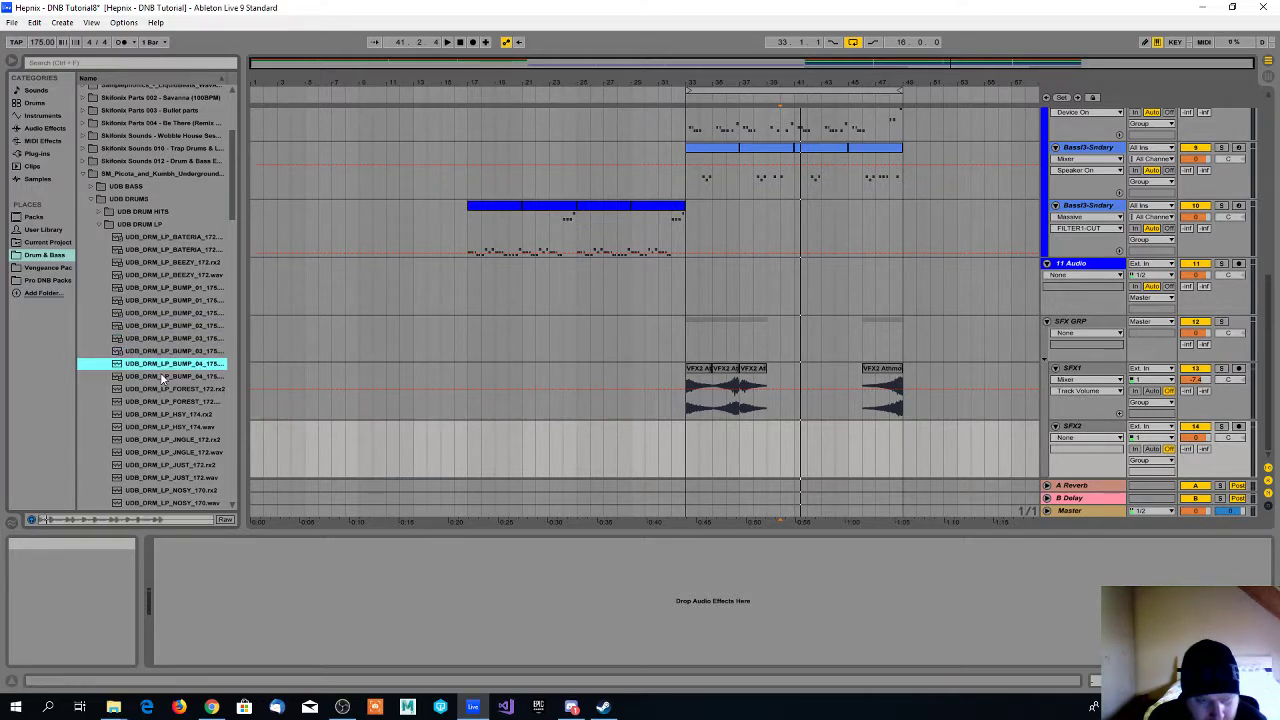
pyautogui.press('Down')
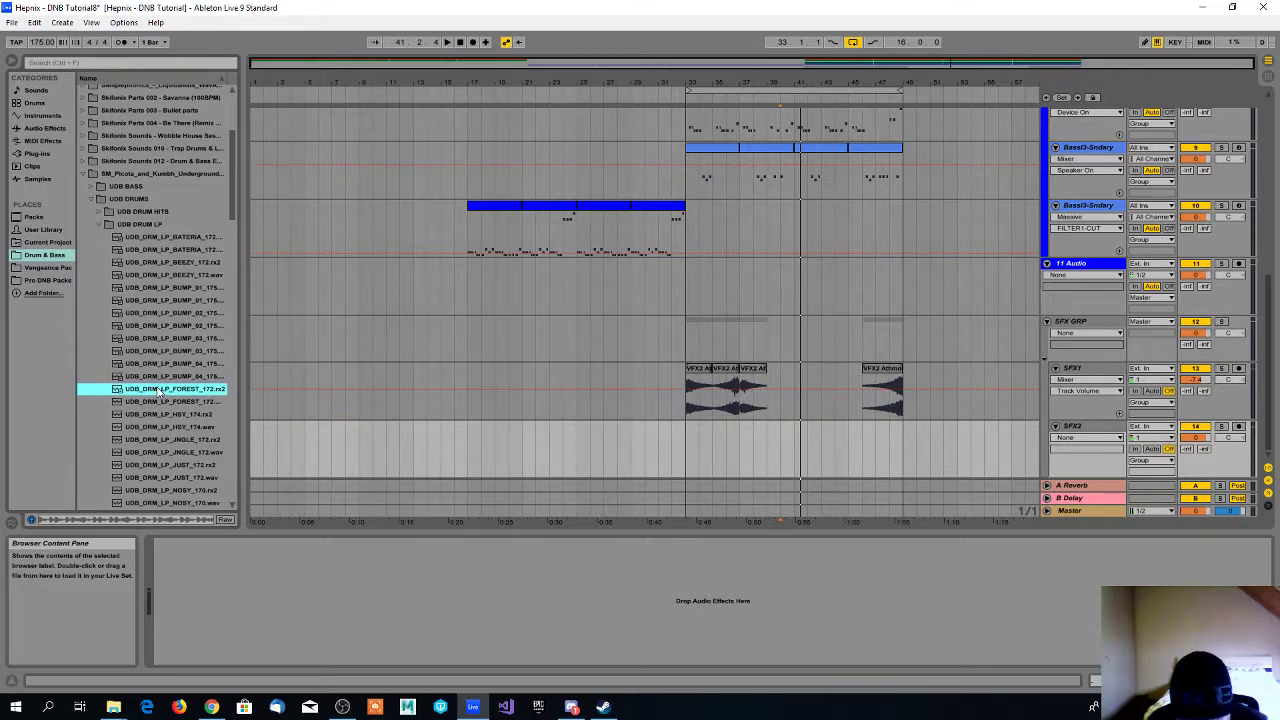
# - Place UDB_DRM_LP_FOREST_172.rx2 on the SFX2 track at bar 39, shorten the clip to end at bar 41, and play it
pyautogui.click(177, 388)
pyautogui.moveTo(177, 388); pyautogui.dragTo(765, 460)
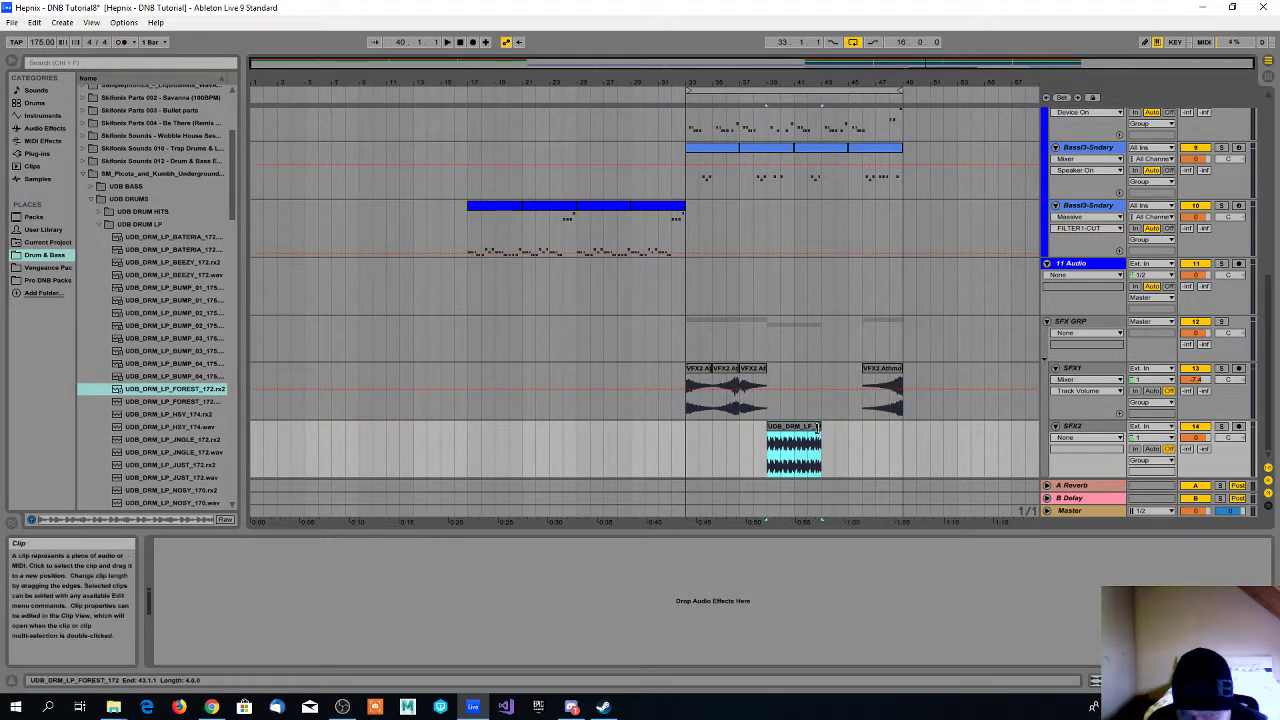
pyautogui.moveTo(817, 428); pyautogui.dragTo(794, 430)
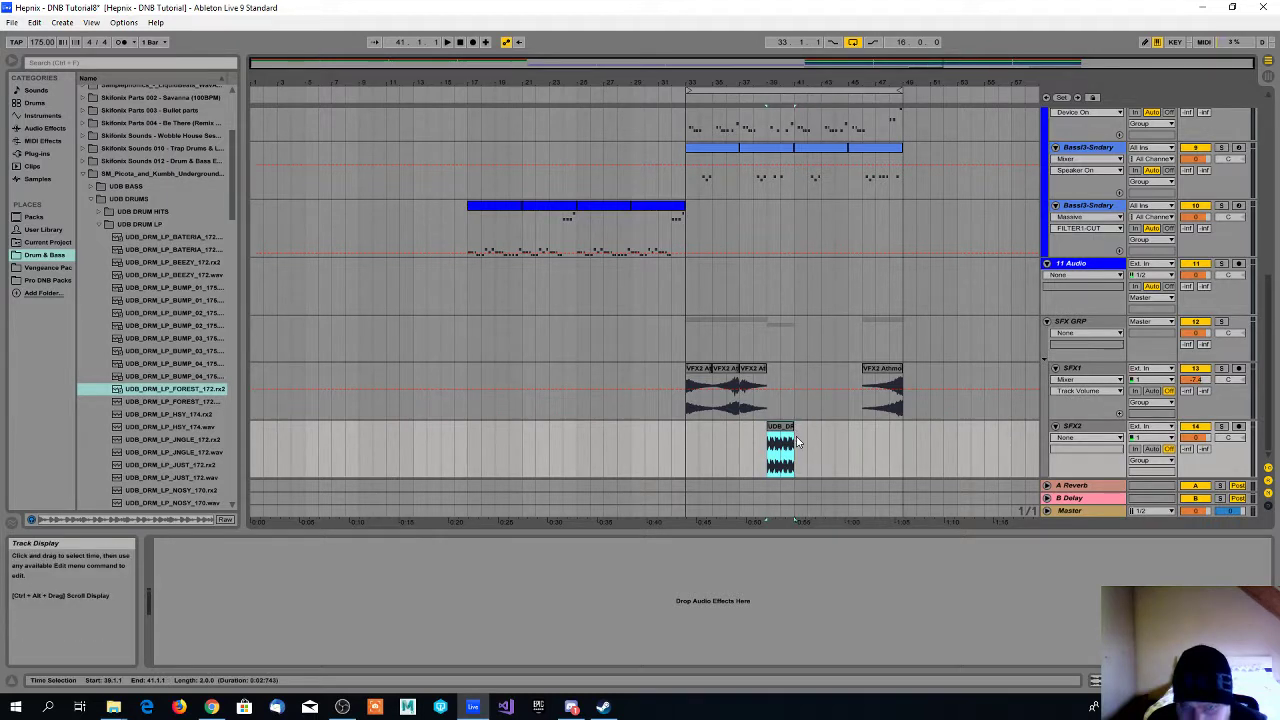
pyautogui.press('space')
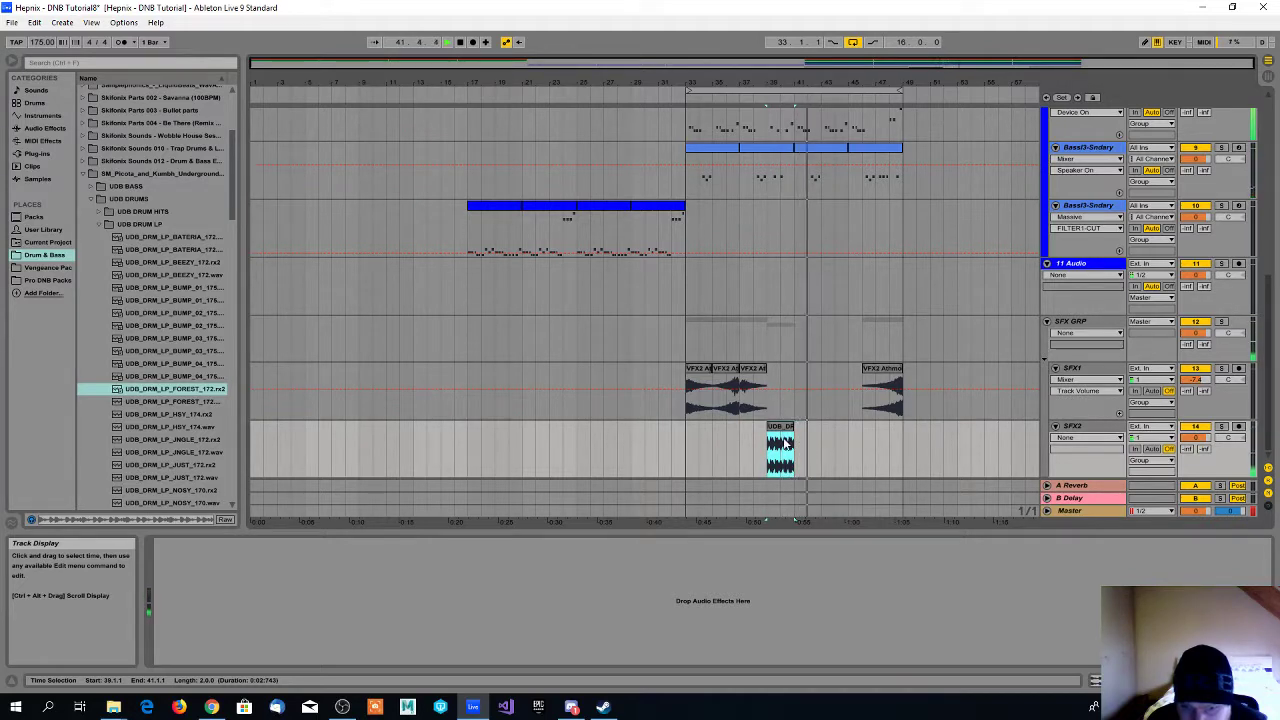
pyautogui.press('space')
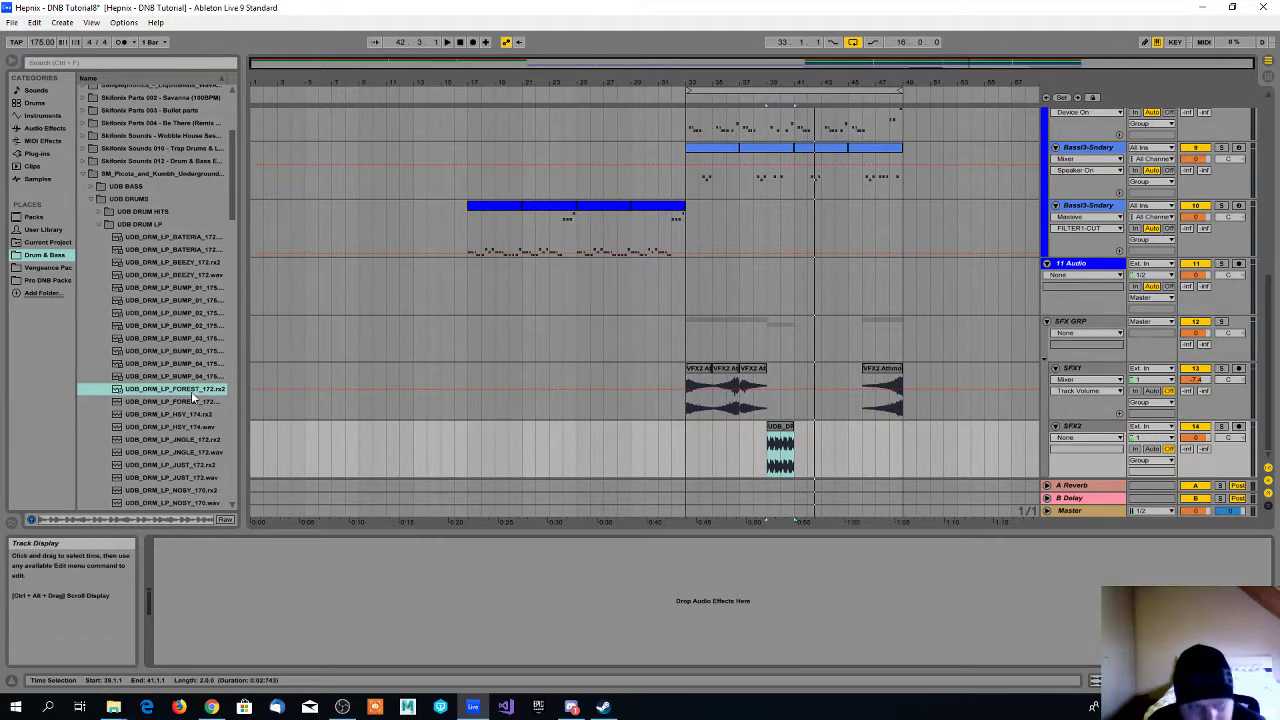
# - Add an EQ Eight audio effect to the SFX2 track and turn off its filter bands 1 and 2
pyautogui.click(40, 130)
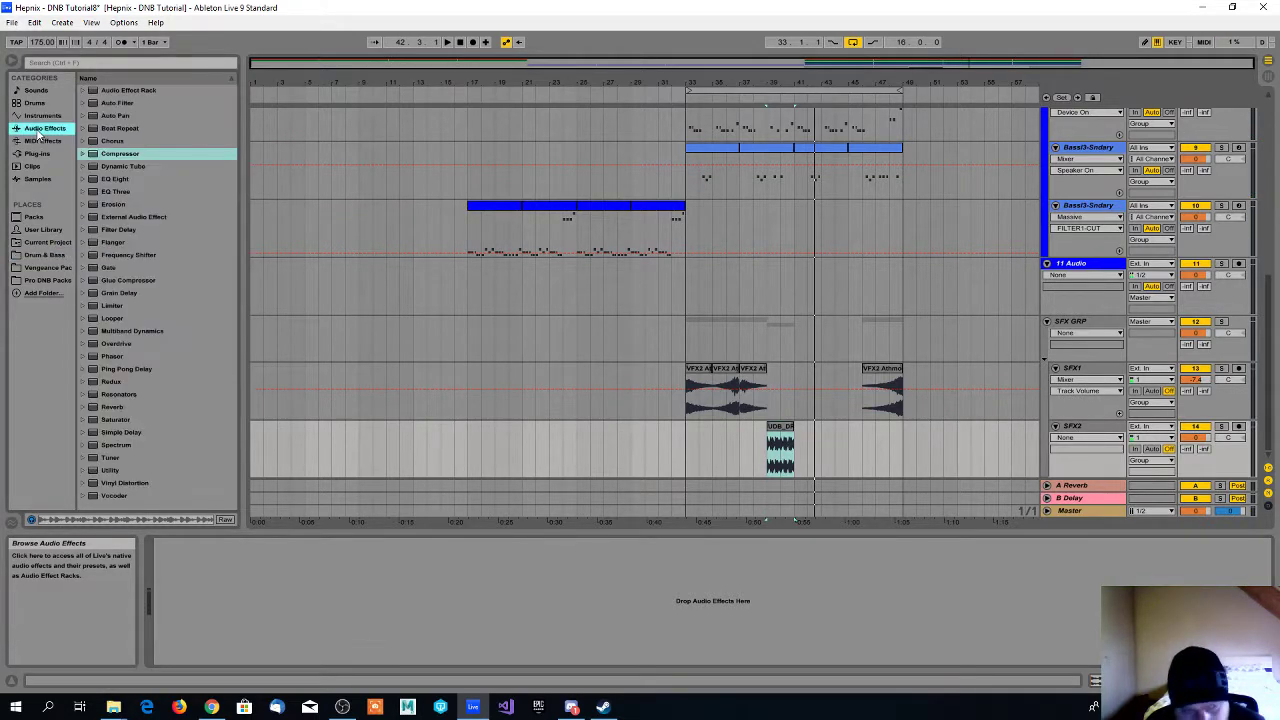
pyautogui.doubleClick(115, 178)
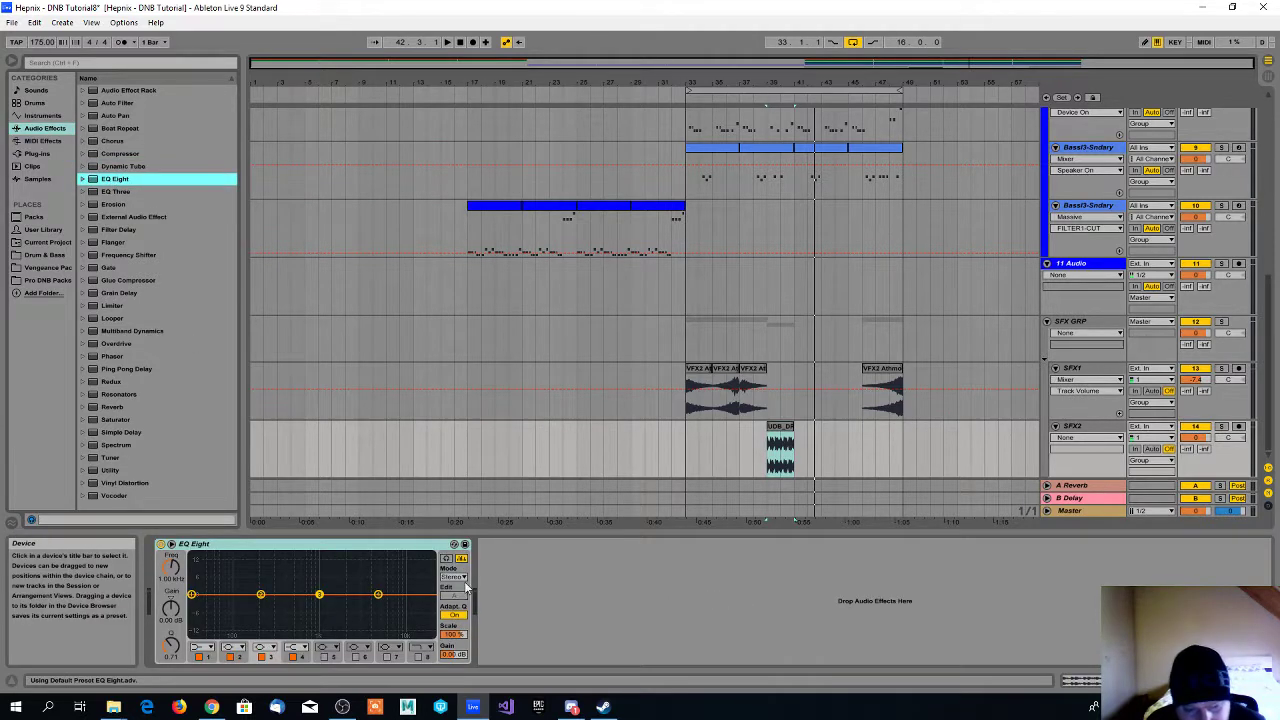
pyautogui.click(260, 596)
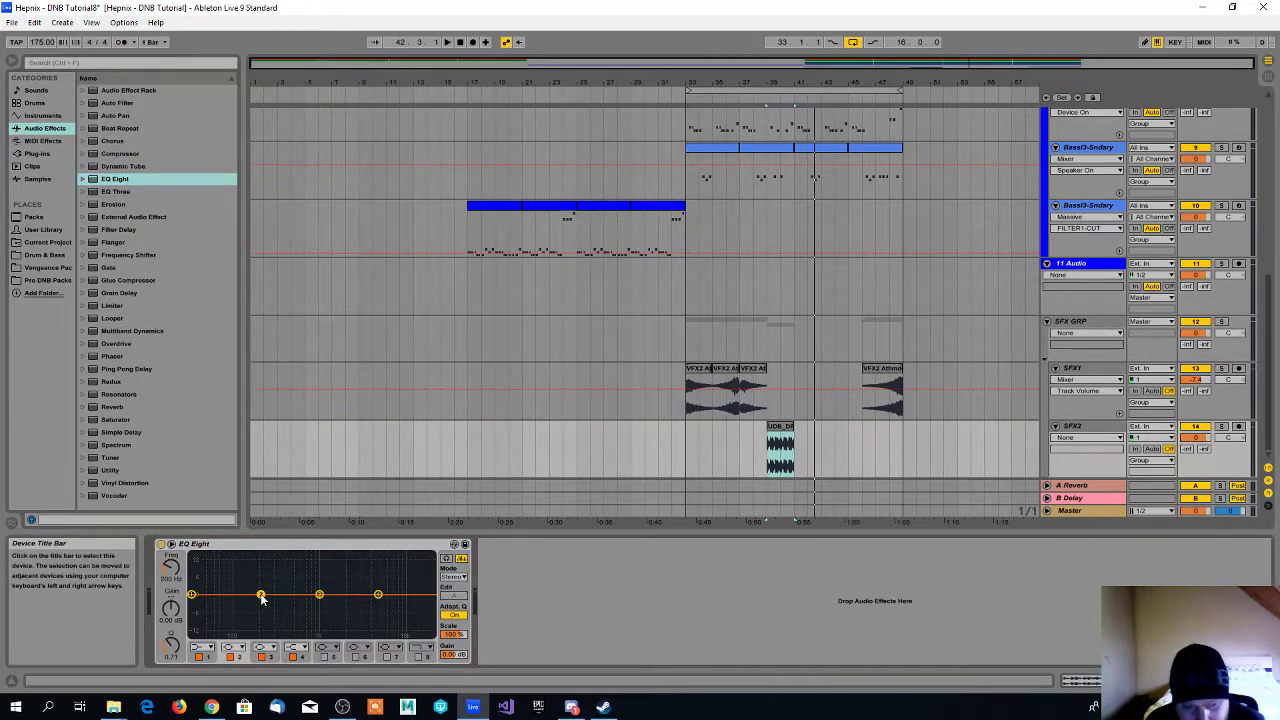
pyautogui.click(319, 596)
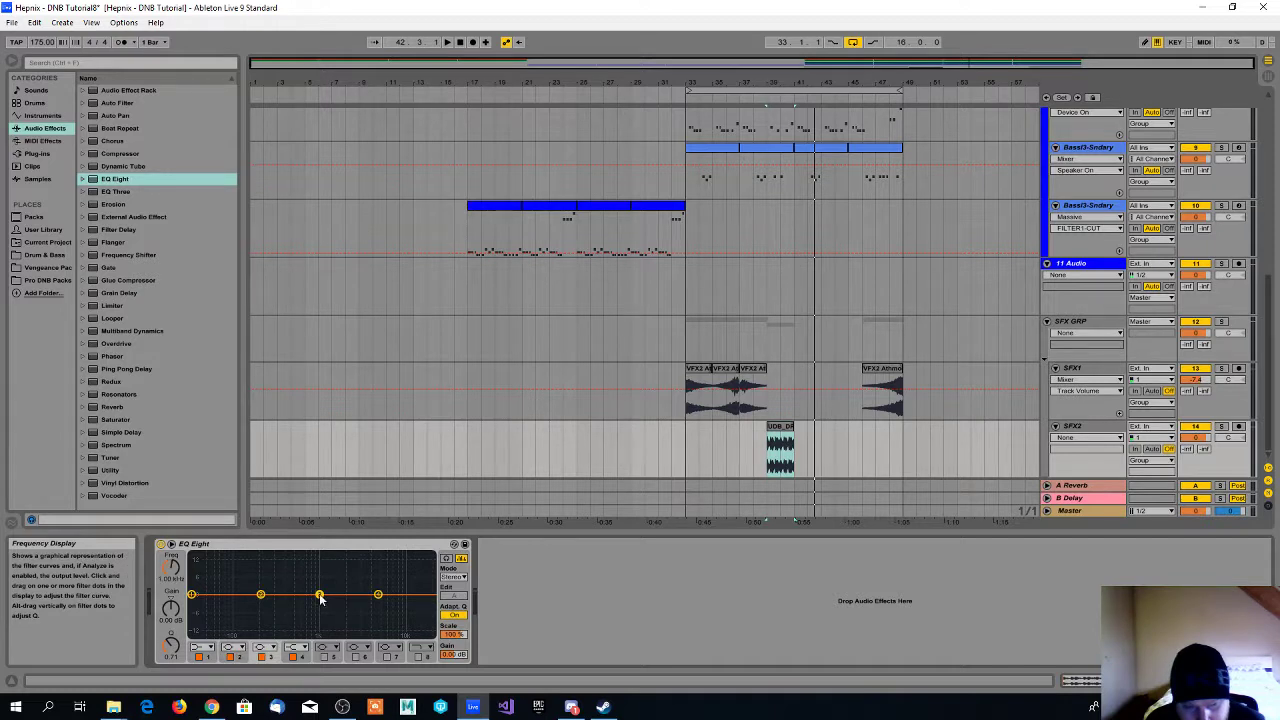
pyautogui.click(378, 597)
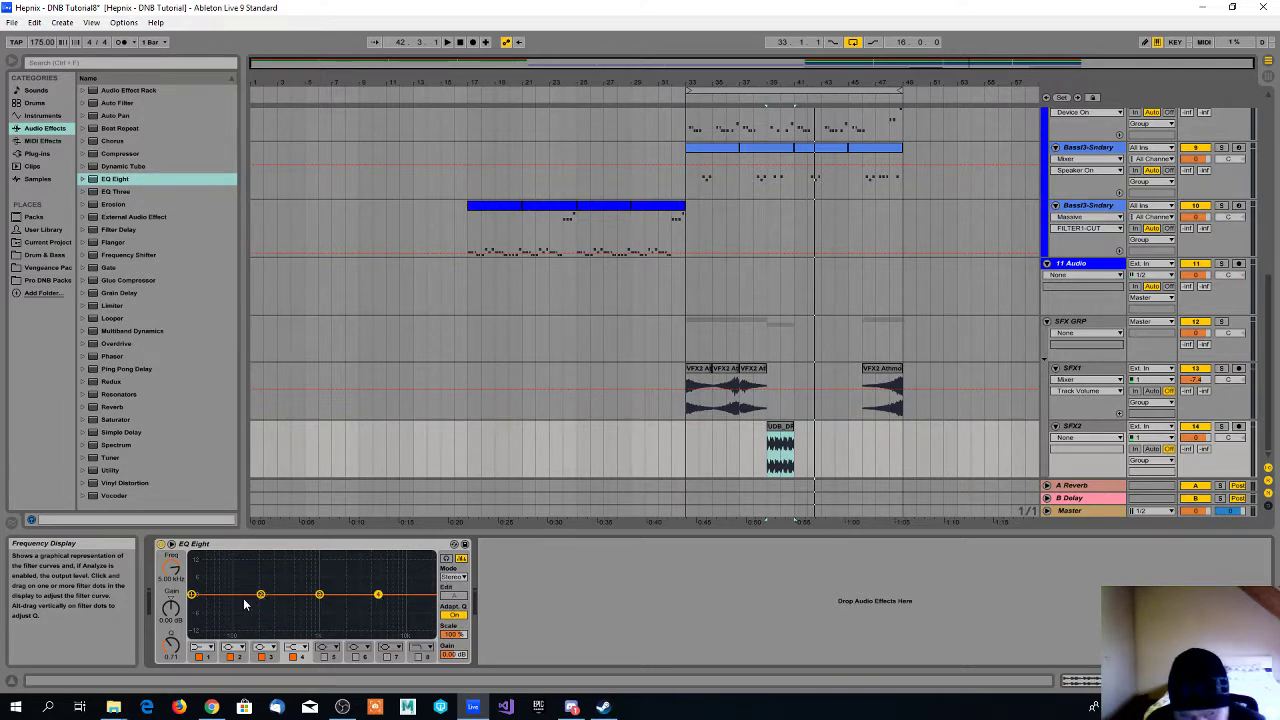
pyautogui.click(200, 659)
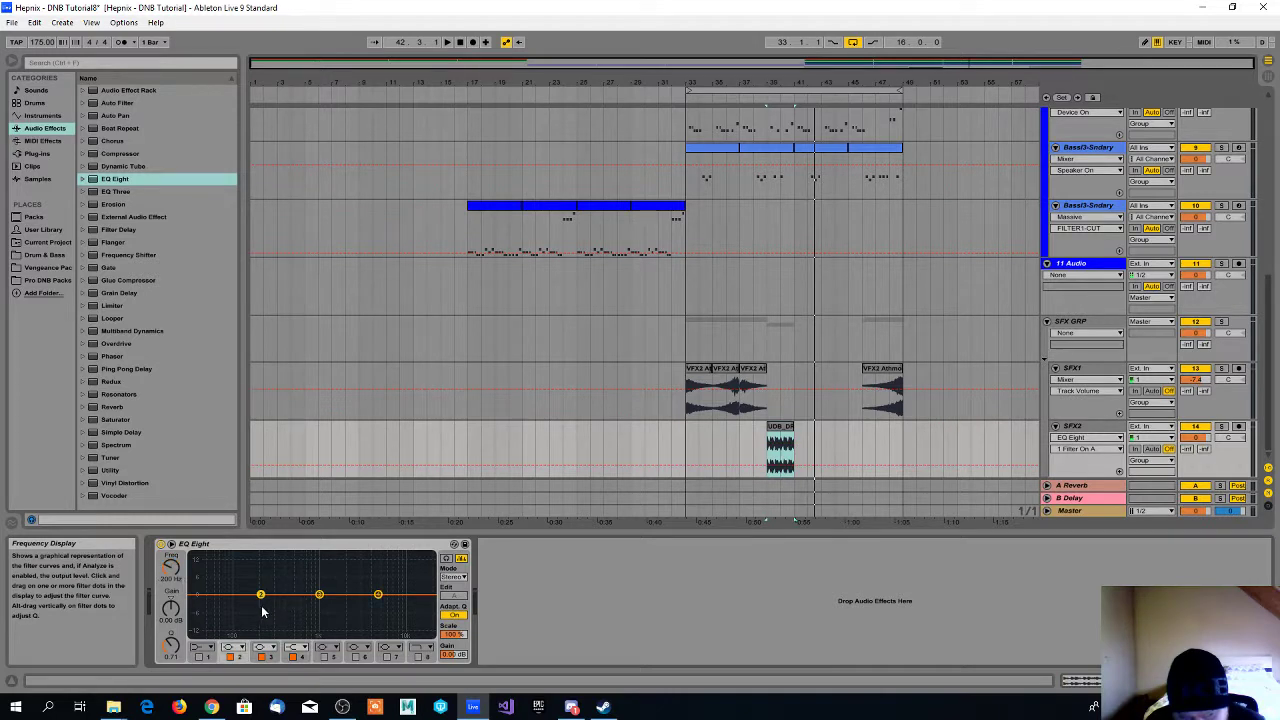
pyautogui.click(231, 658)
pyautogui.click(319, 596)
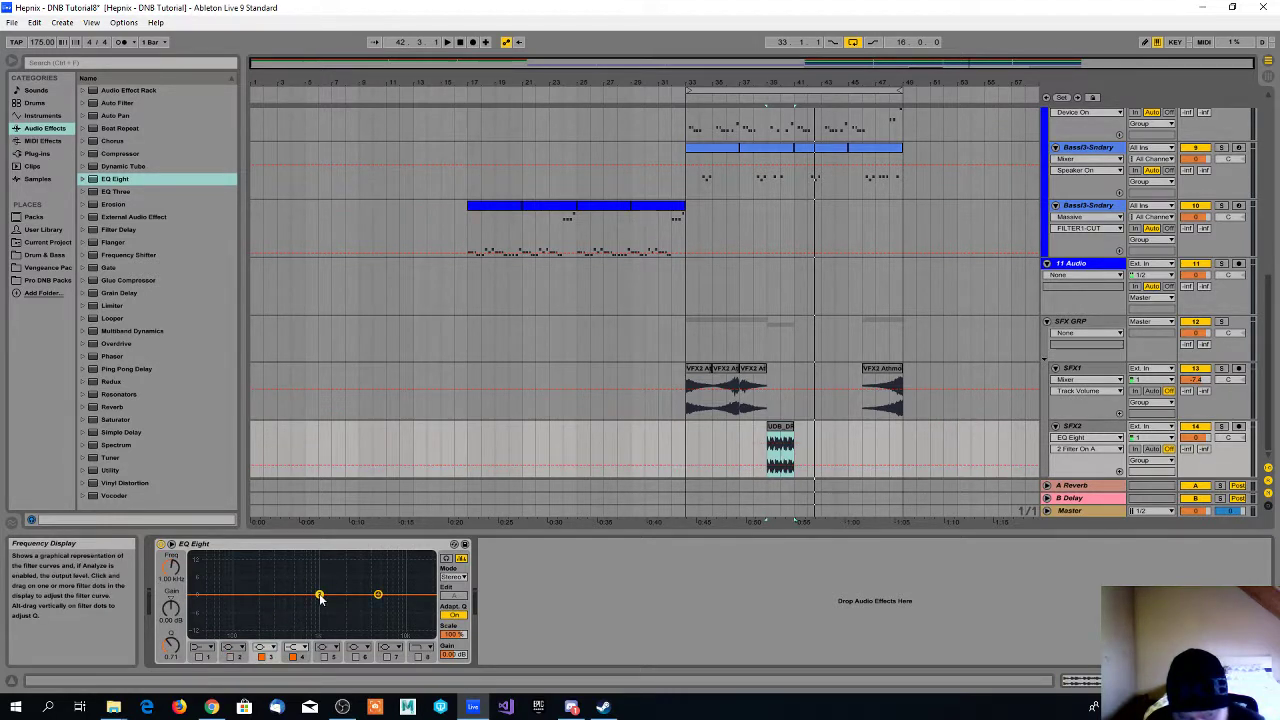
# - Change EQ Eight band 3 to a low-cut filter at 1.00 kHz and shape its resonance to a smooth roll-off without a peak
pyautogui.click(264, 647)
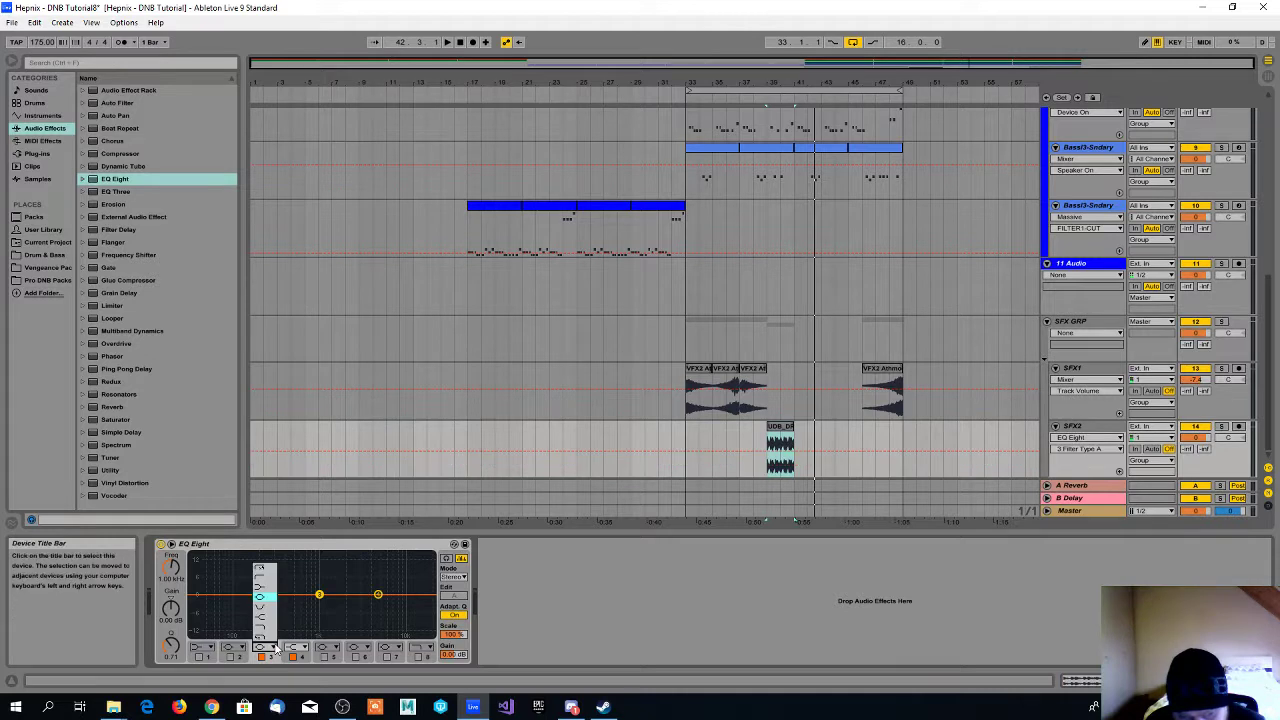
pyautogui.click(264, 578)
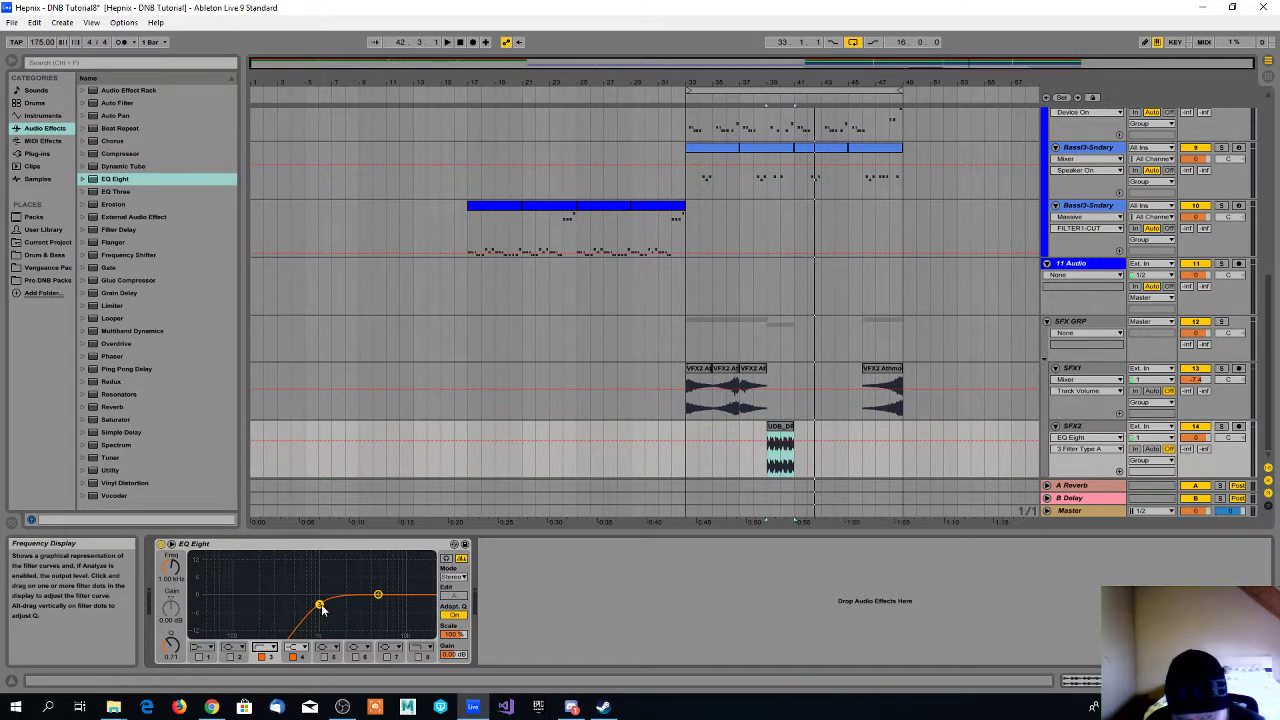
pyautogui.moveTo(319, 607); pyautogui.dragTo(320, 604)
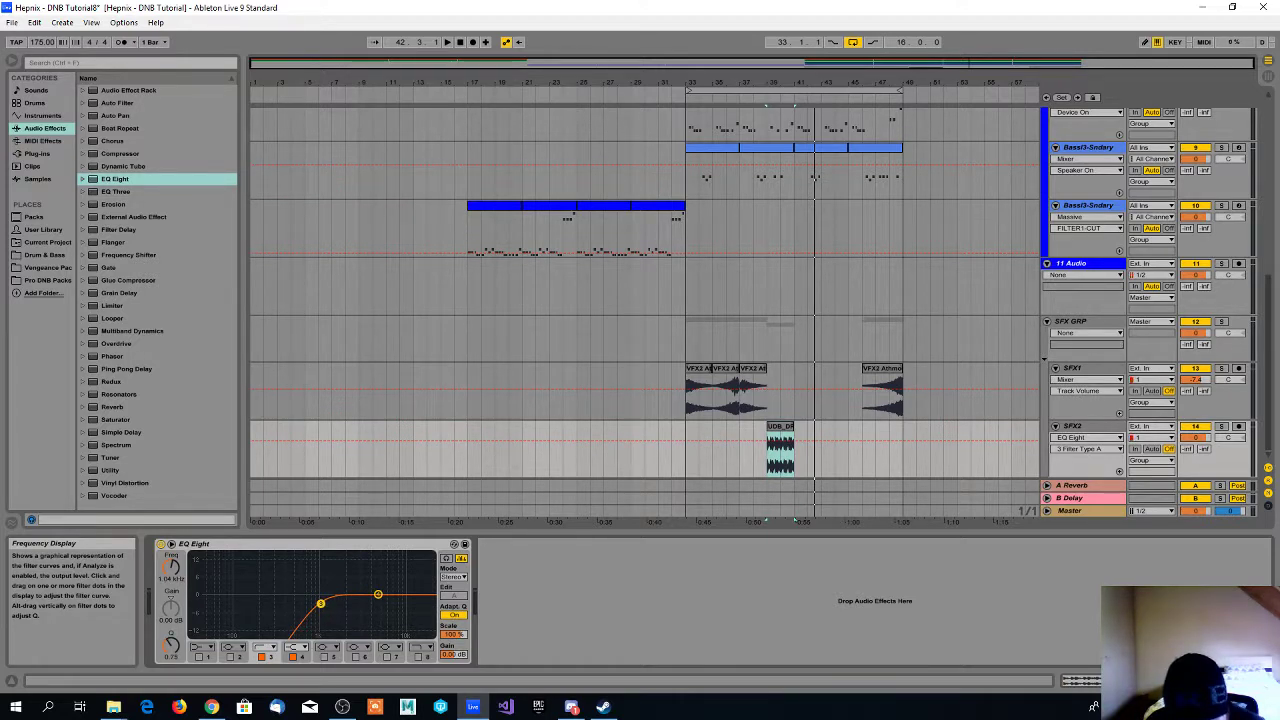
pyautogui.moveTo(320, 604); pyautogui.dragTo(319, 602)
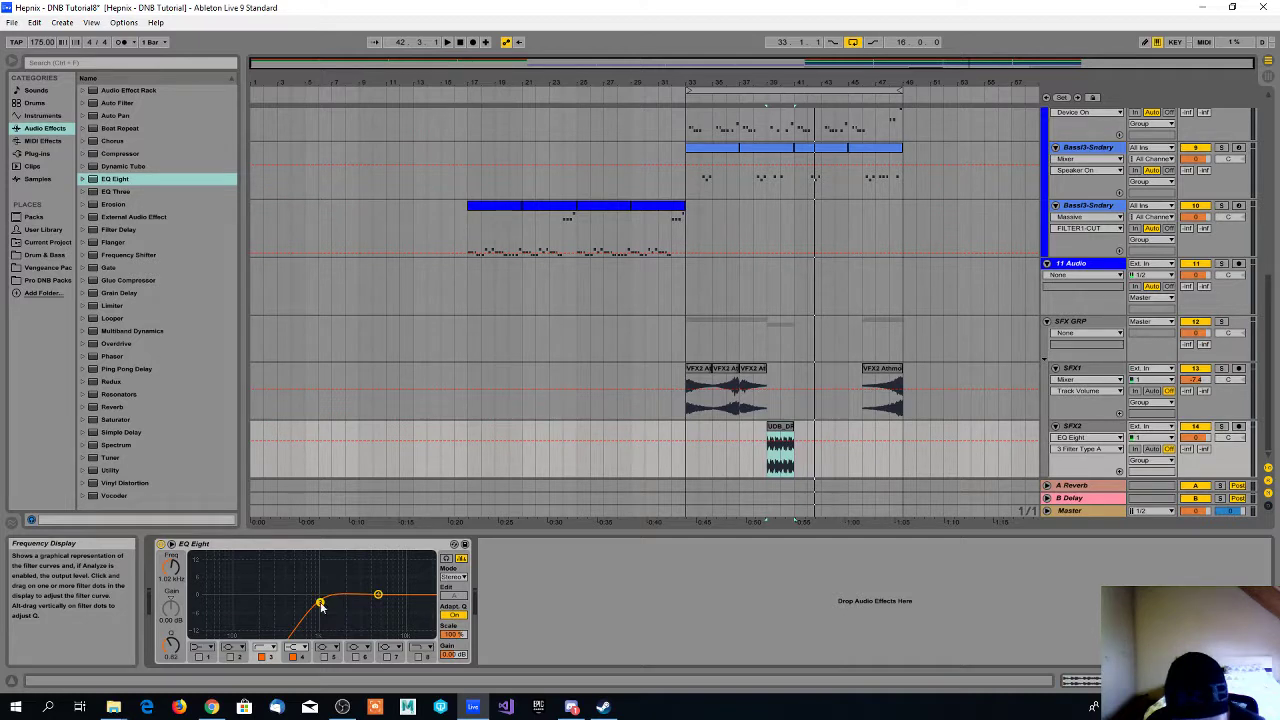
pyautogui.moveTo(171, 645); pyautogui.dragTo(171, 610)
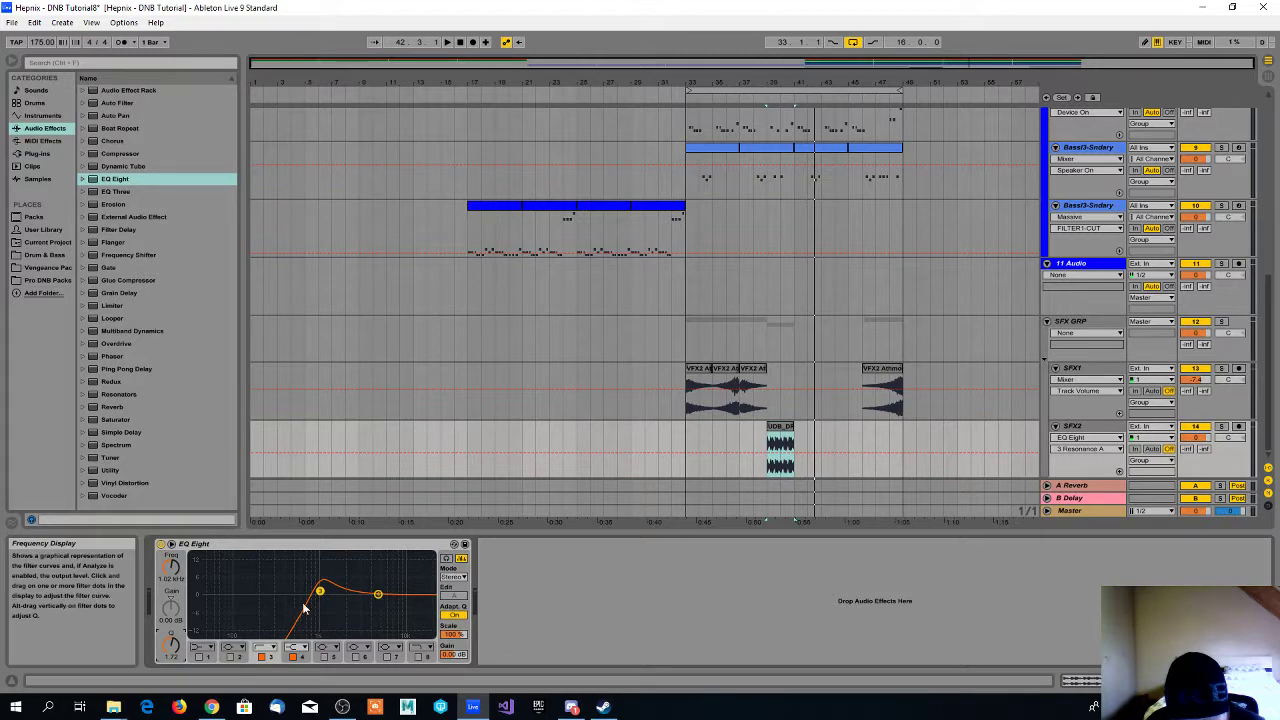
pyautogui.moveTo(320, 592); pyautogui.dragTo(319, 603)
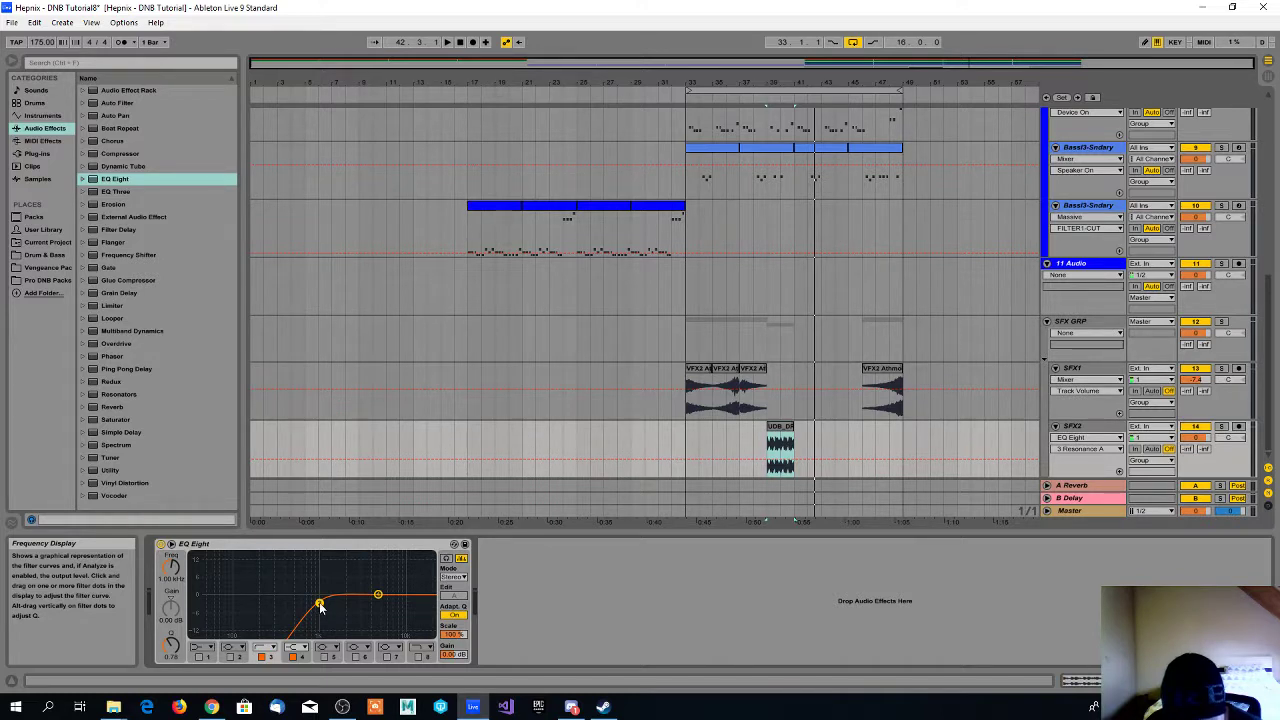
# - Play the arrangement from bar 39 to listen to the filtered drum loop on SFX2
pyautogui.click(733, 354)
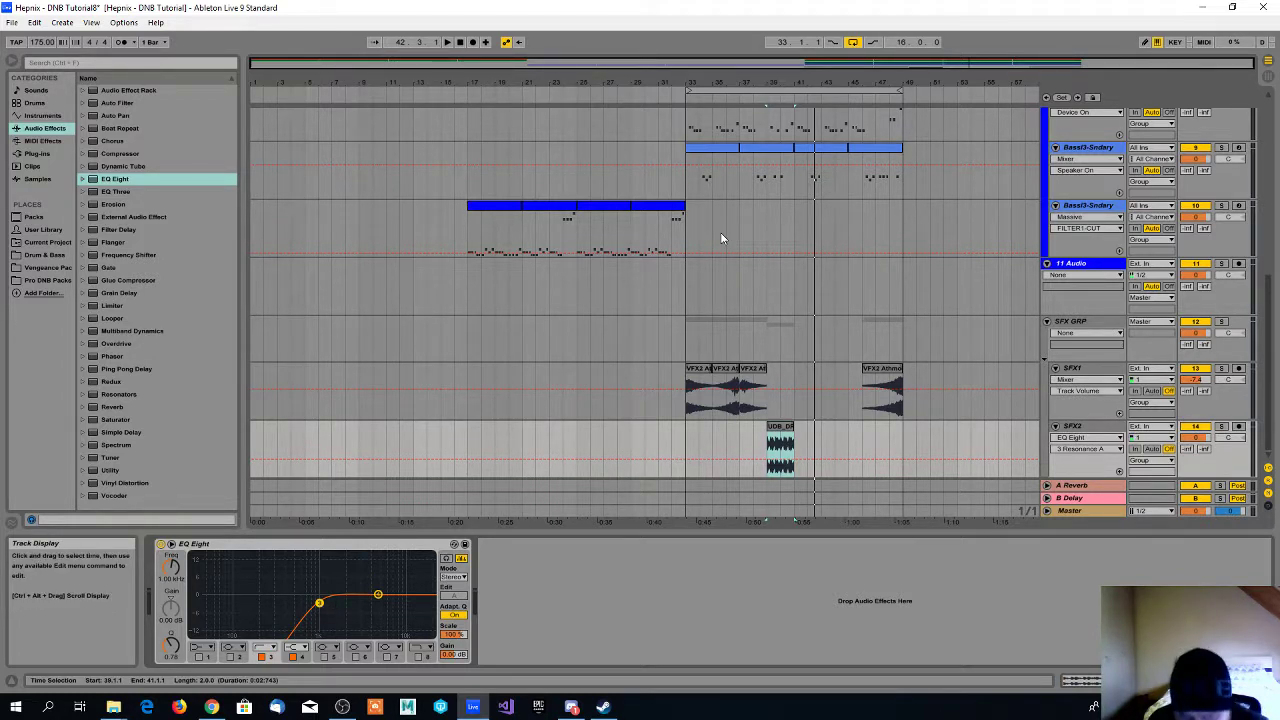
pyautogui.click(765, 430)
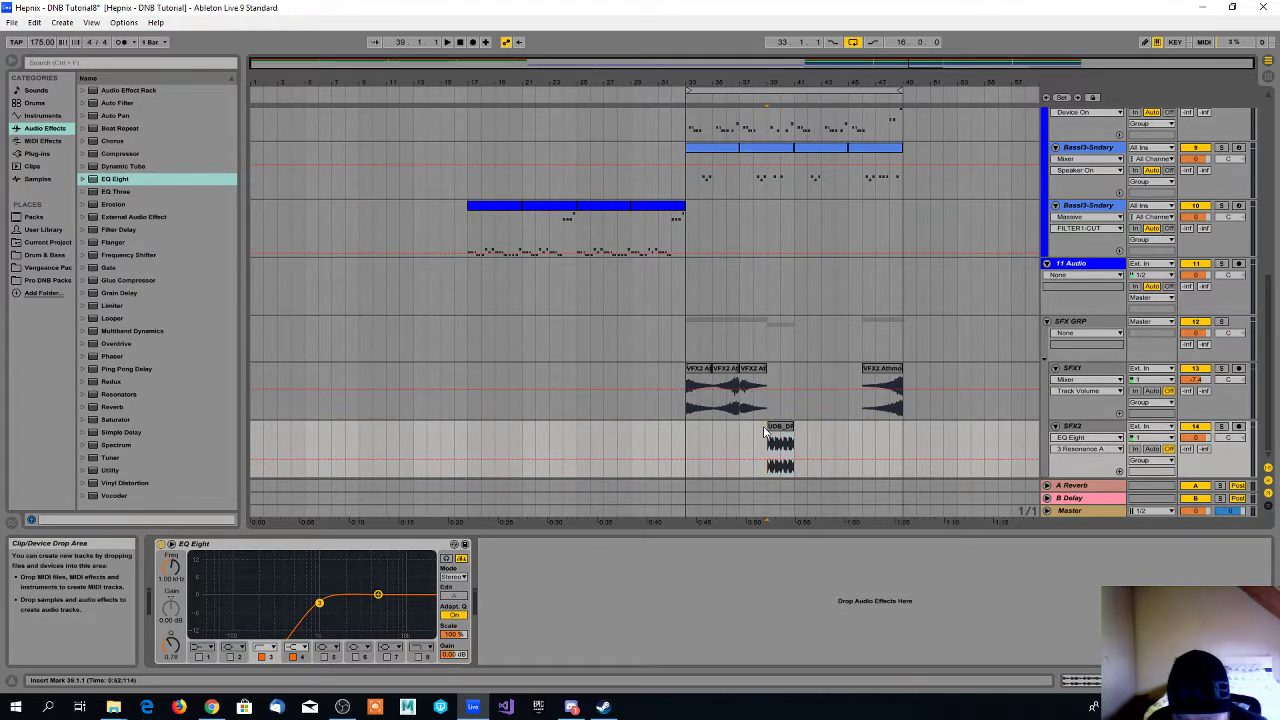
pyautogui.press('space')
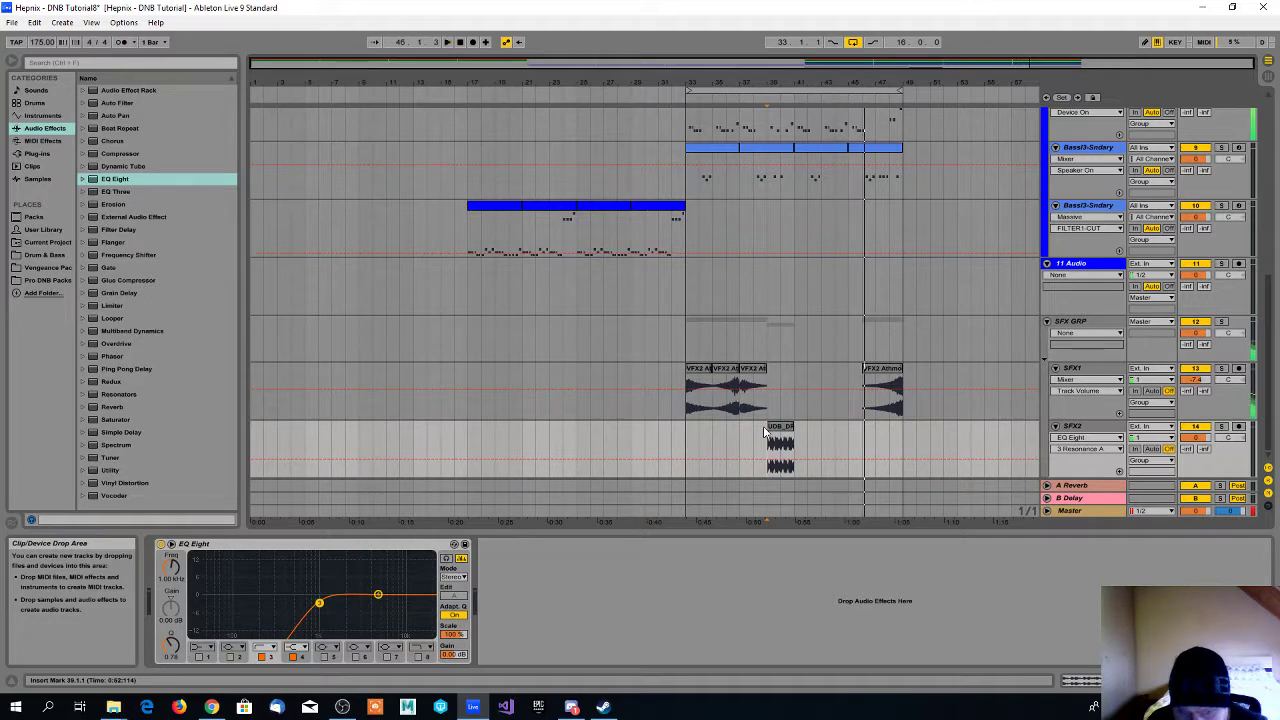
# - Play from bar 36 and raise the gain of the drum loop clip on SFX2 to 3.05 dB
pyautogui.click(728, 437)
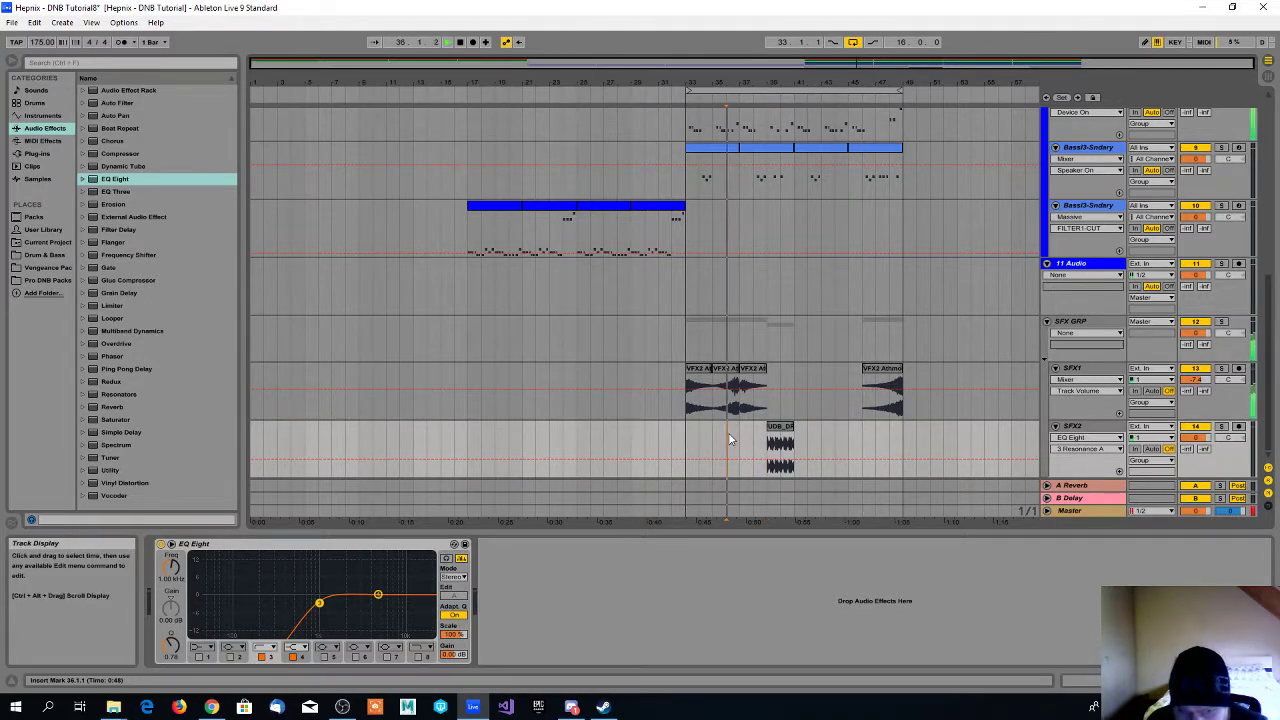
pyautogui.doubleClick(780, 448)
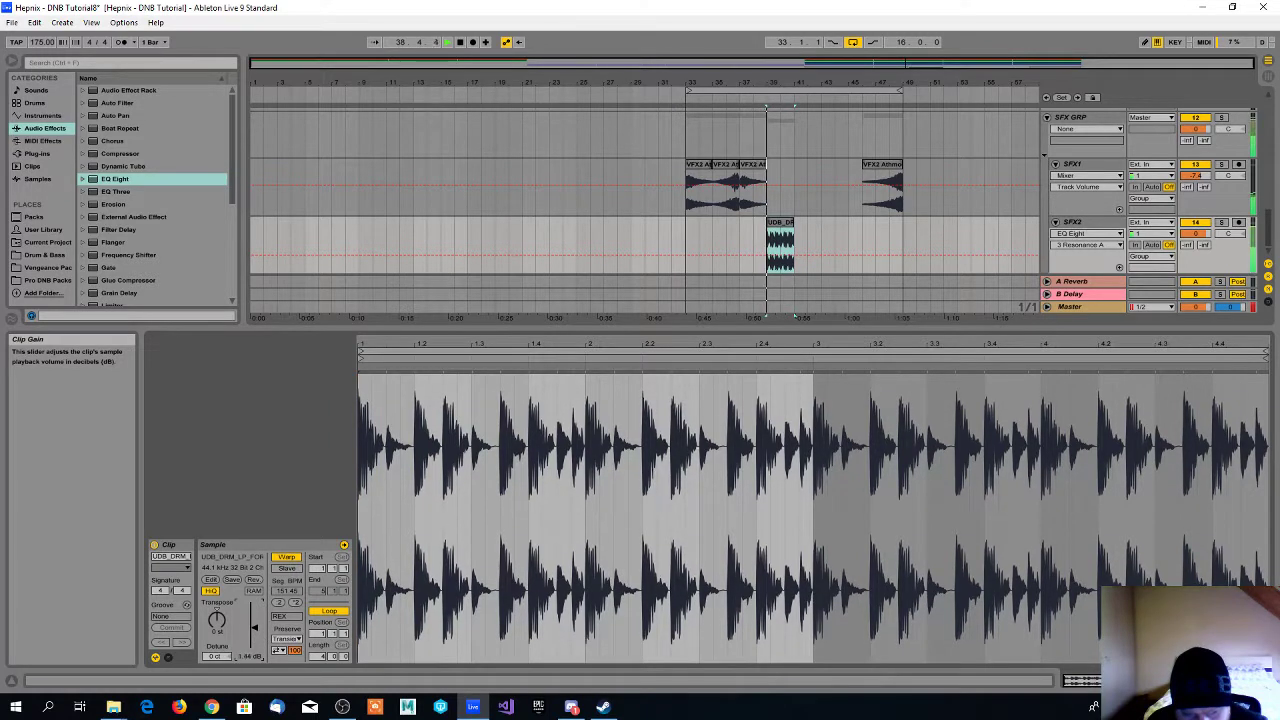
pyautogui.moveTo(254, 627); pyautogui.dragTo(254, 617)
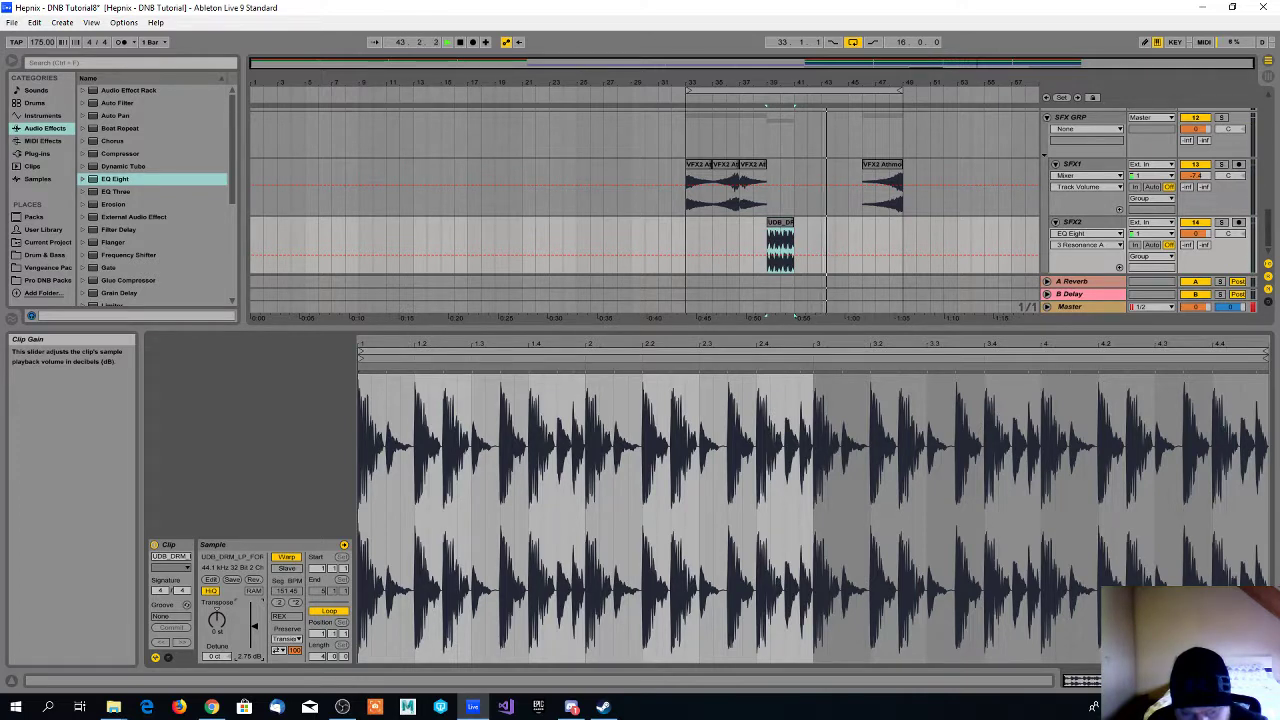
pyautogui.moveTo(256, 632); pyautogui.dragTo(256, 627)
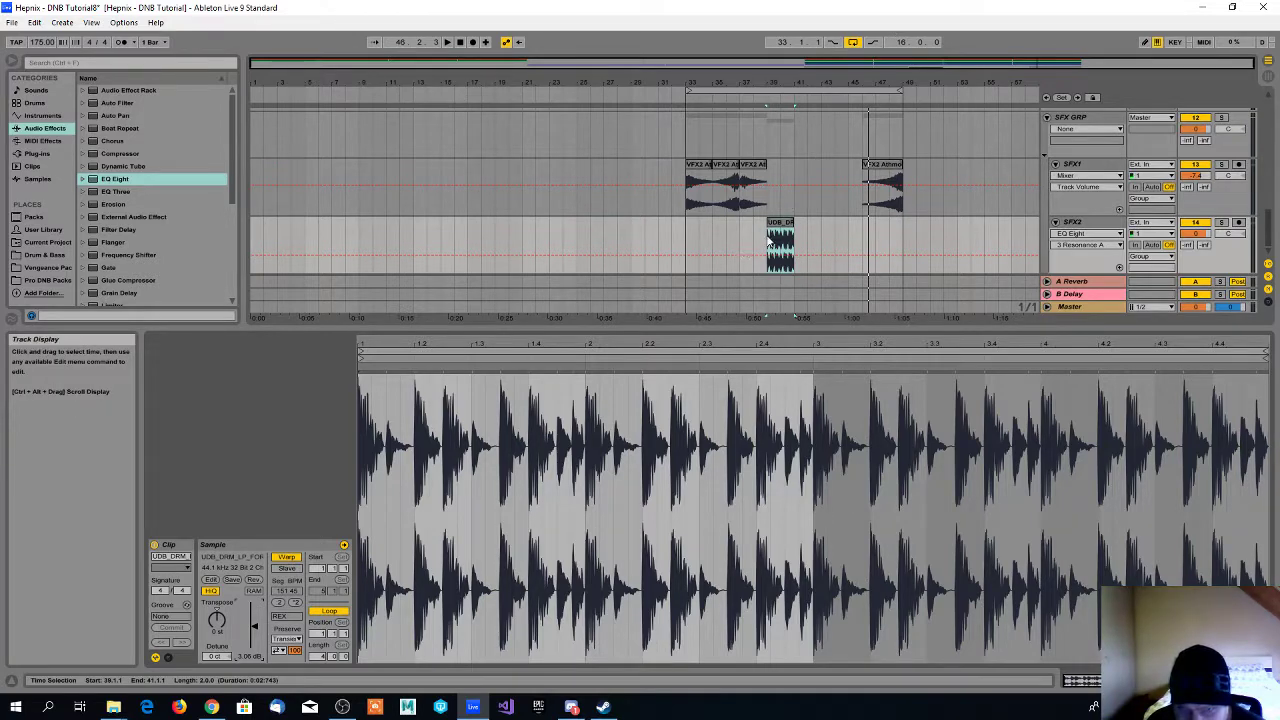
pyautogui.click(773, 237)
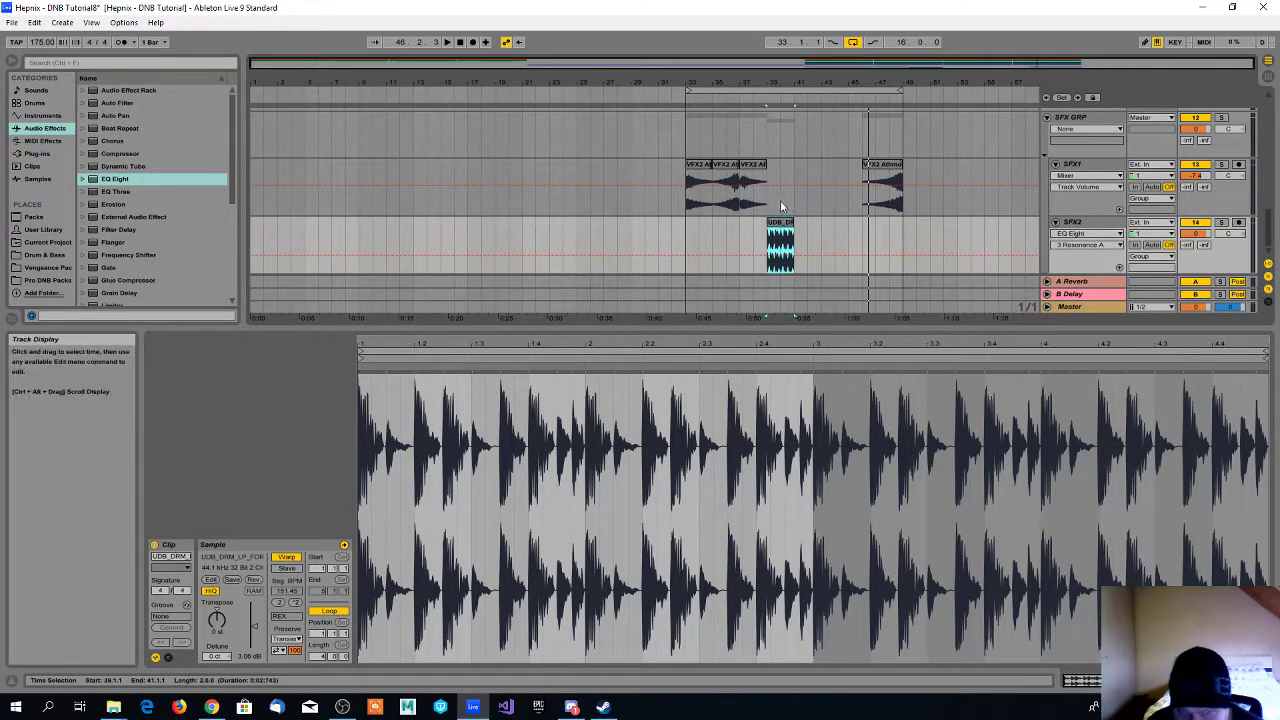
pyautogui.moveTo(792, 193); pyautogui.dragTo(773, 203)
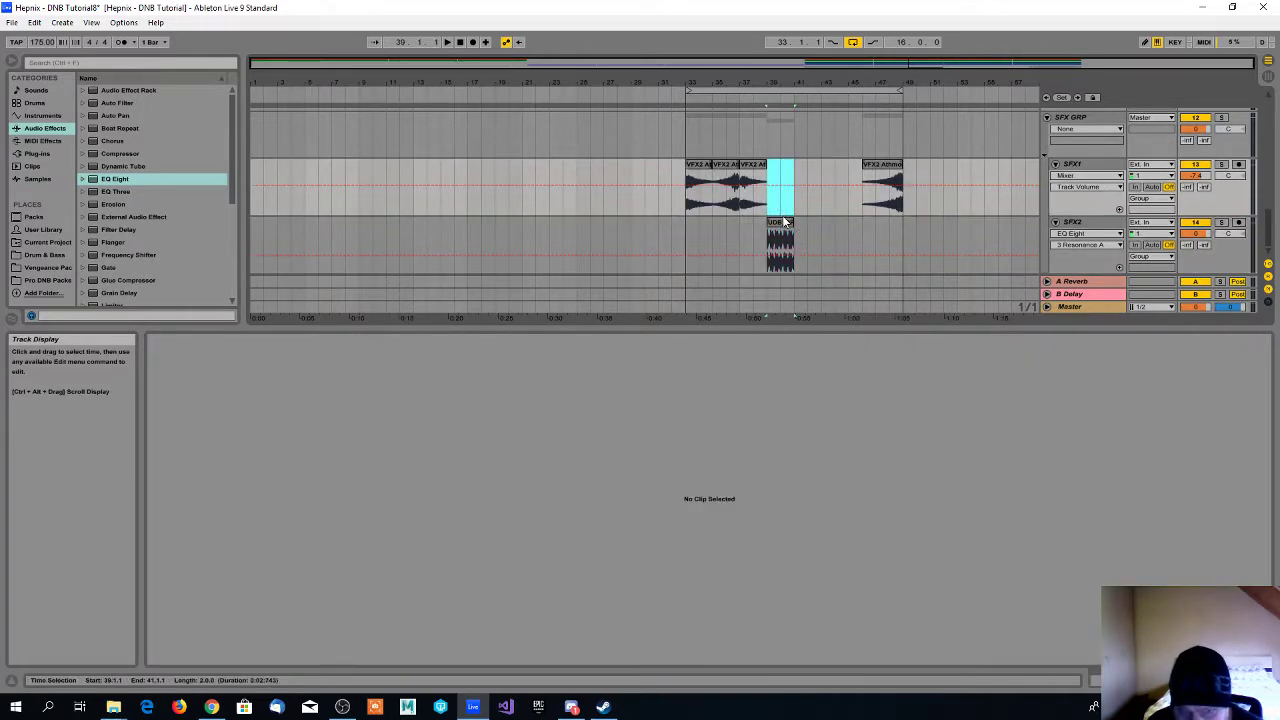
pyautogui.click(784, 225)
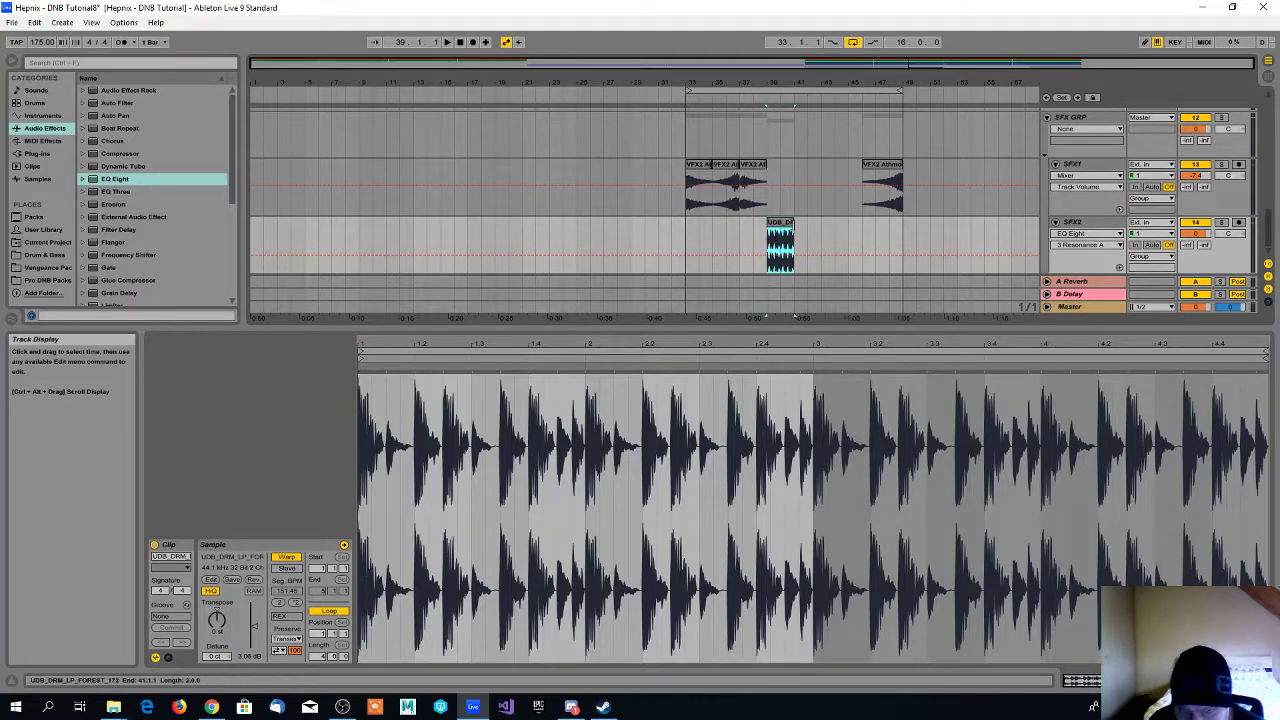
# - Open the Hihats clip at bar 41 to view its note pattern
pyautogui.click(796, 231)
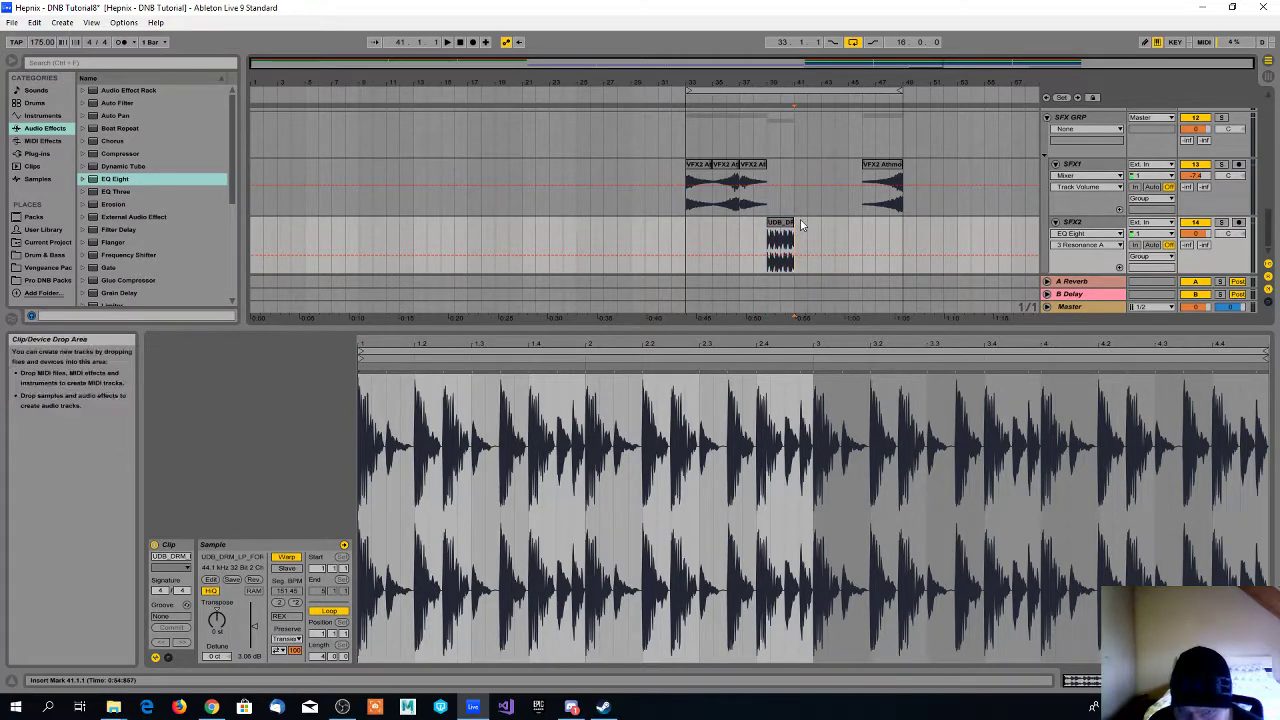
pyautogui.scroll(5, 800, 217)
pyautogui.scroll(5, 800, 222)
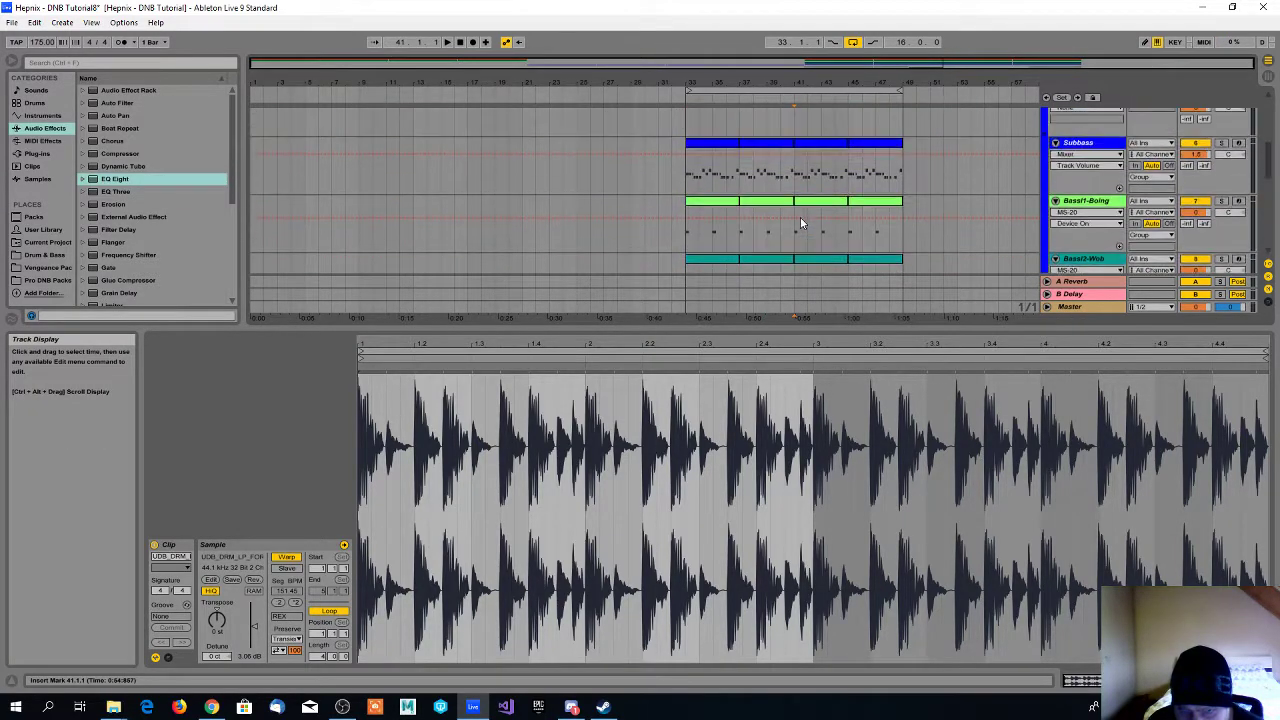
pyautogui.click(806, 186)
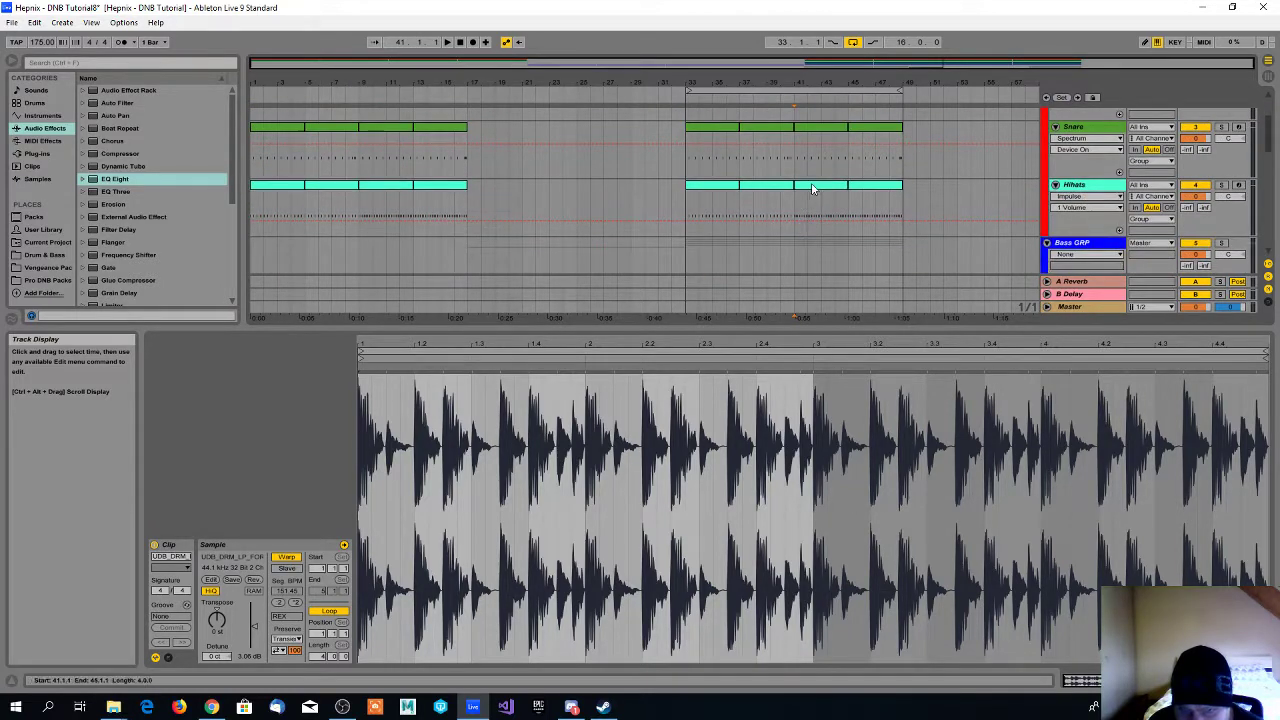
pyautogui.click(820, 188)
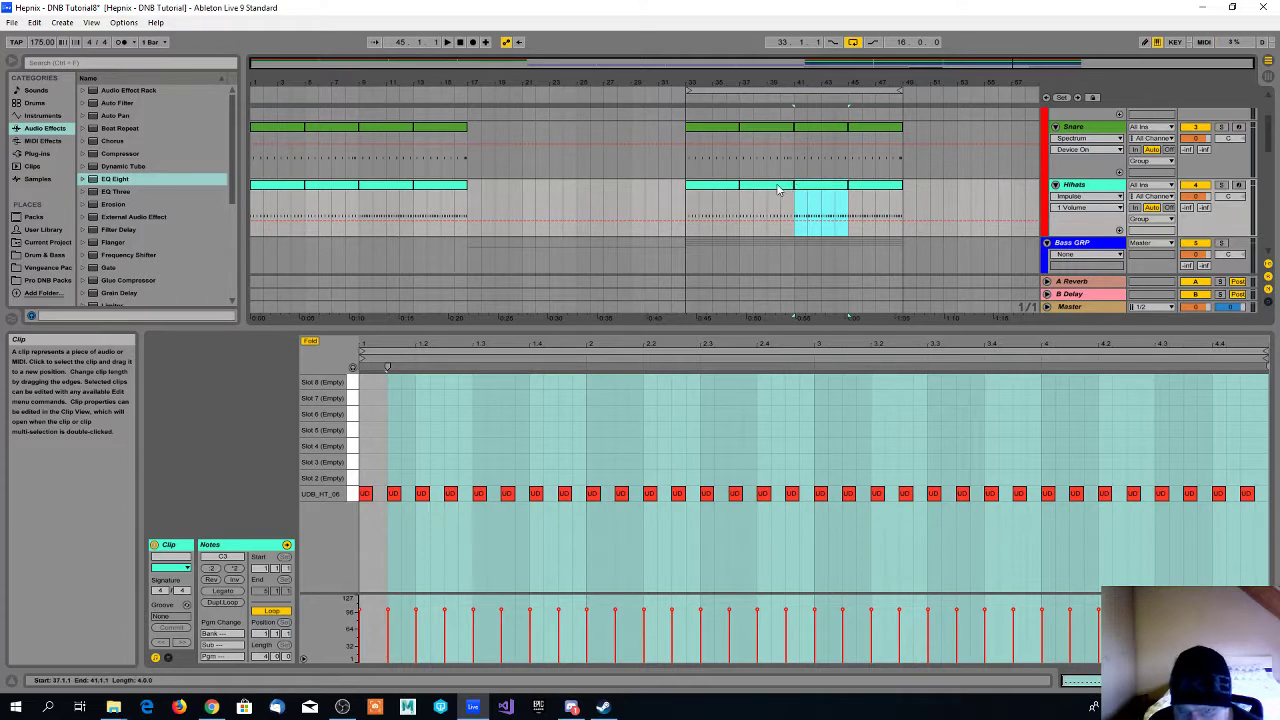
# - Play the drop from bar 33 and again from bar 39 to hear the hi-hats change
pyautogui.click(730, 192)
pyautogui.press('space')
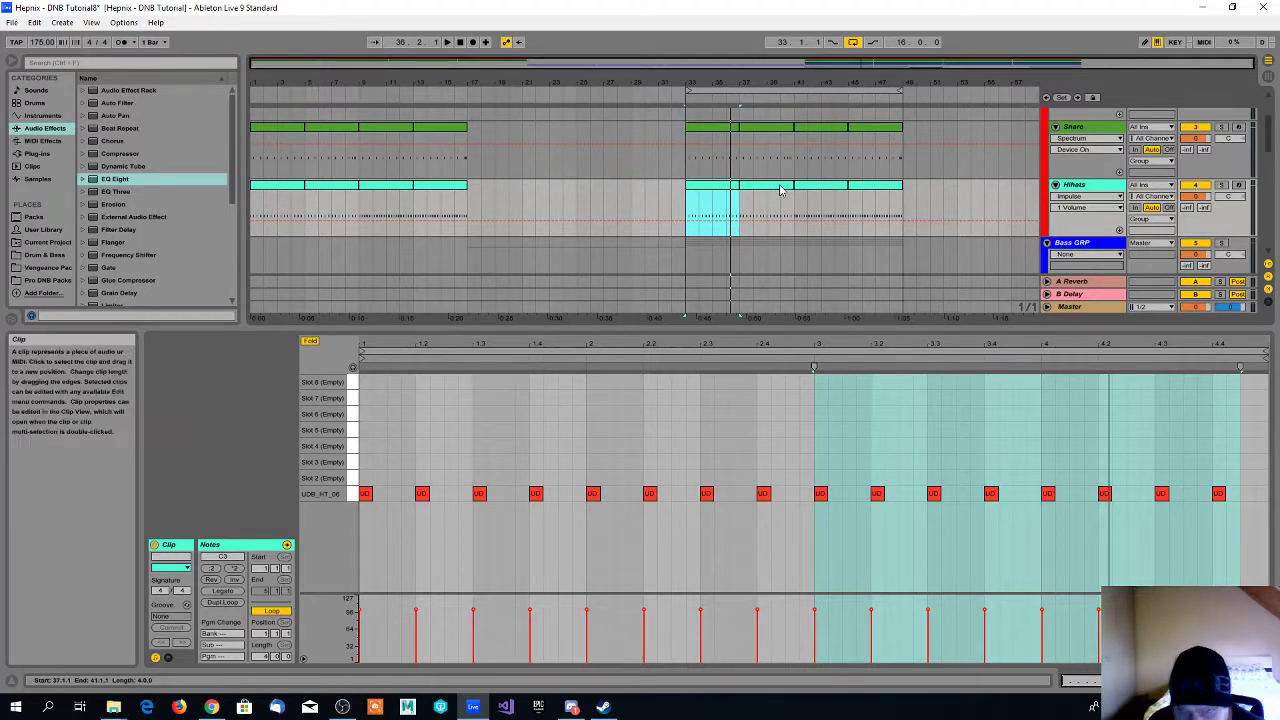
pyautogui.press('space')
pyautogui.click(766, 202)
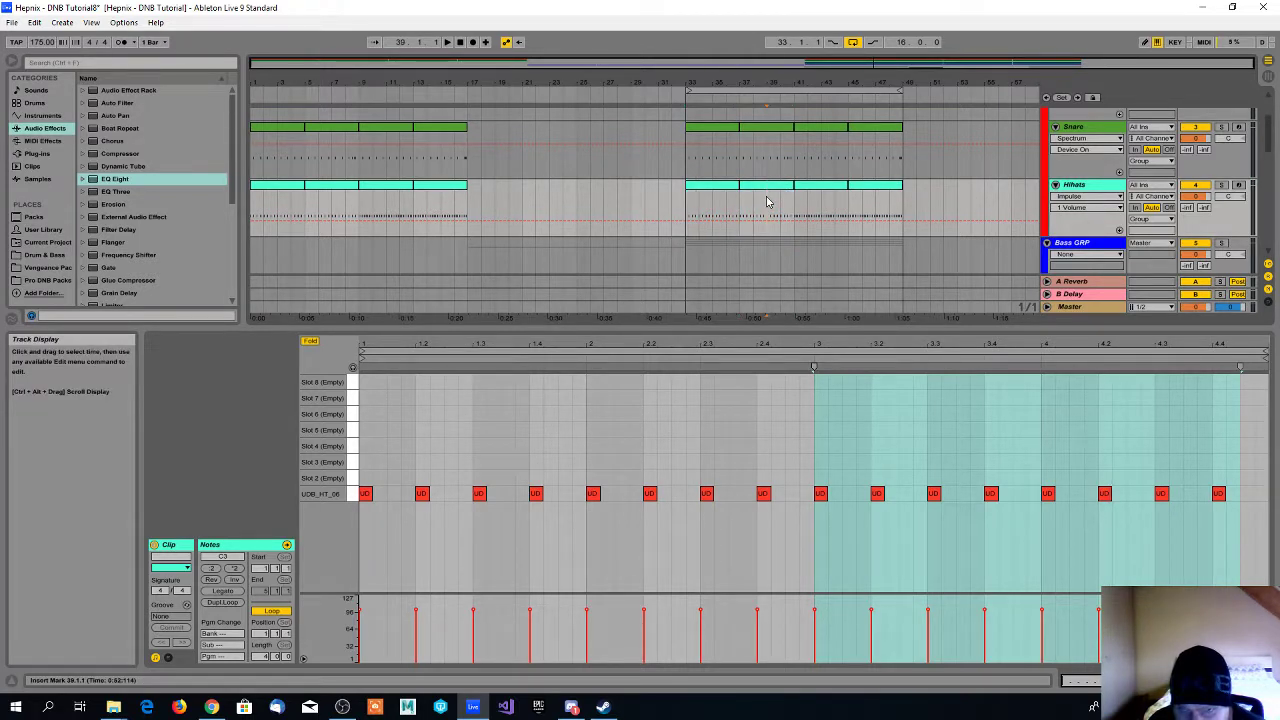
pyautogui.press('space')
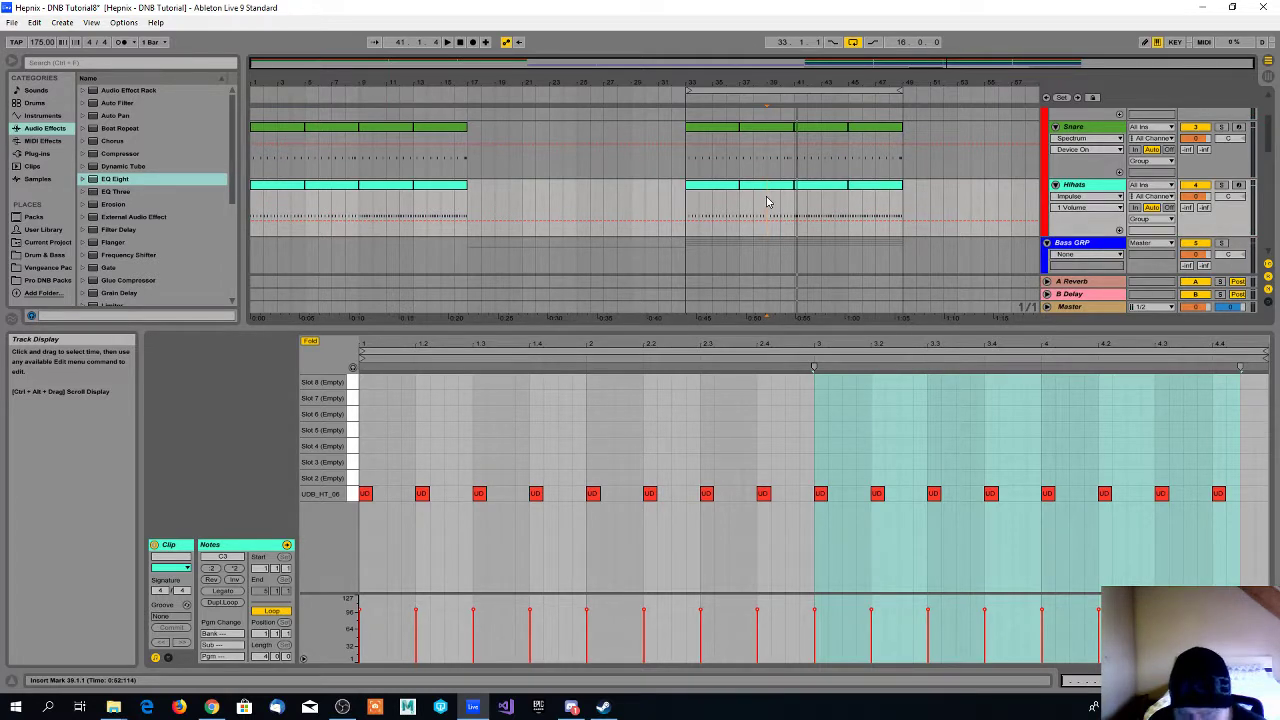
# - Compare the note spacing of the Hihats clips starting at bars 41 and 37
pyautogui.click(797, 205)
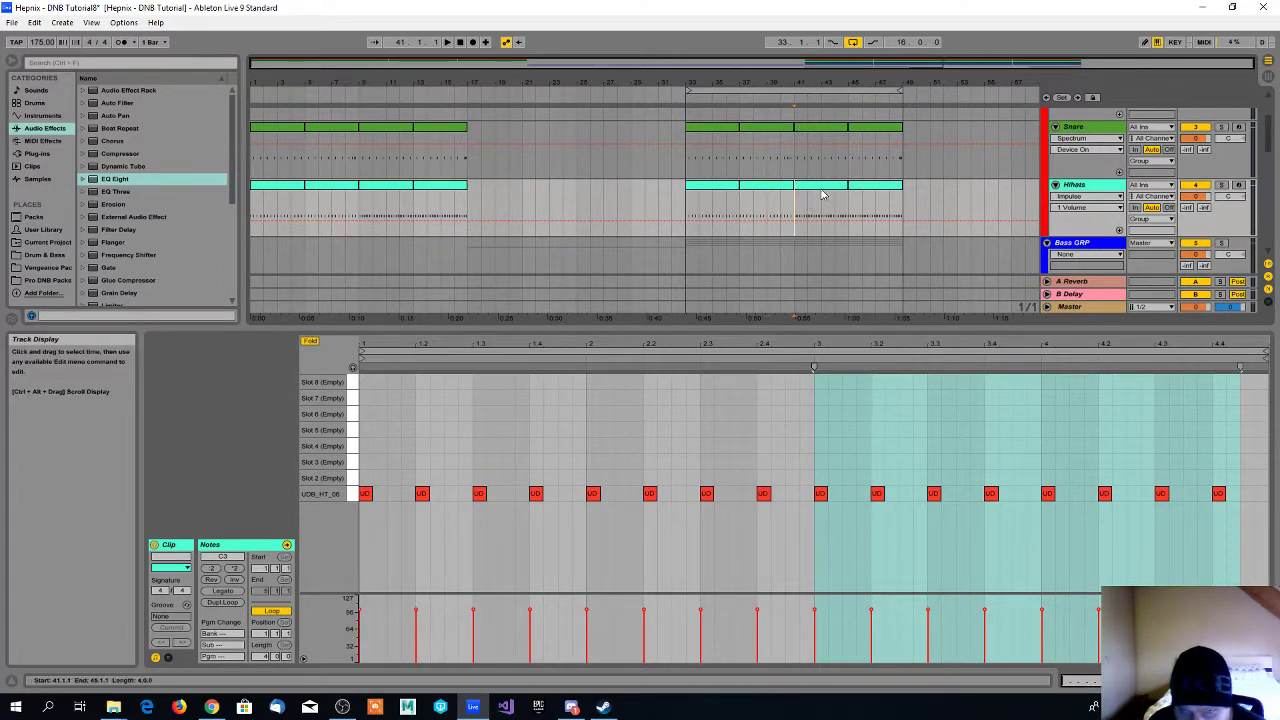
pyautogui.doubleClick(822, 195)
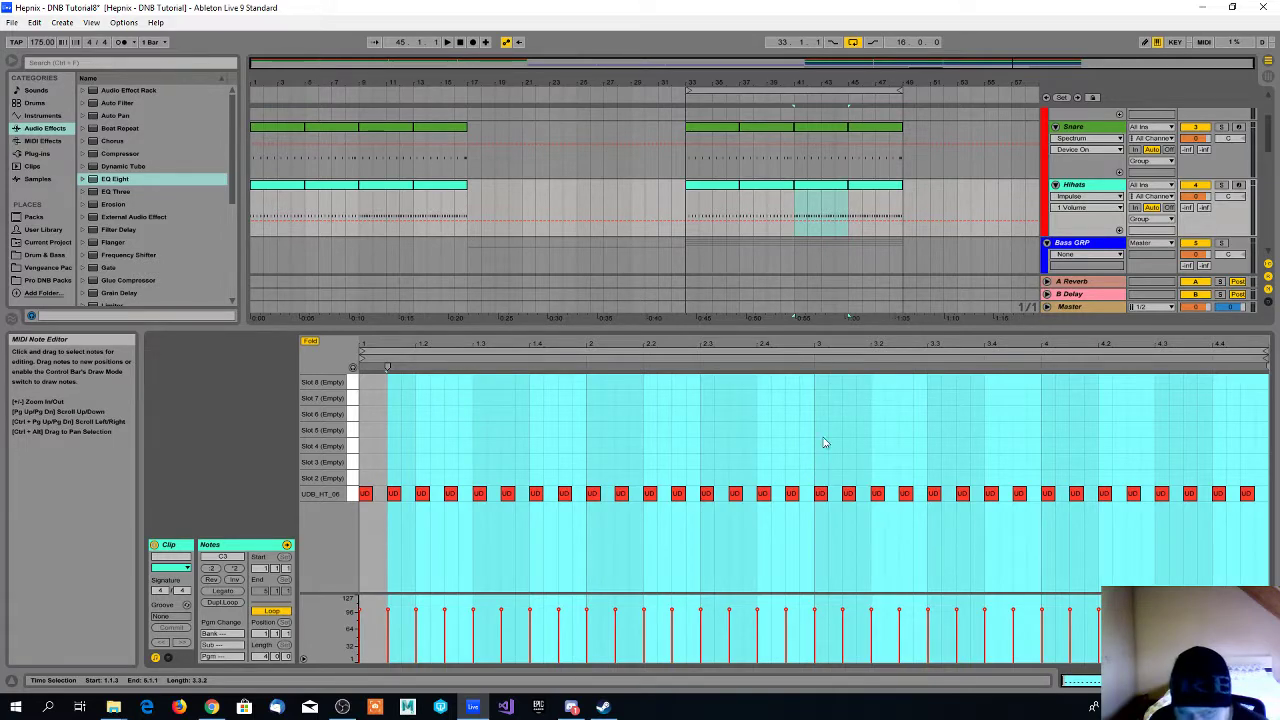
pyautogui.click(822, 215)
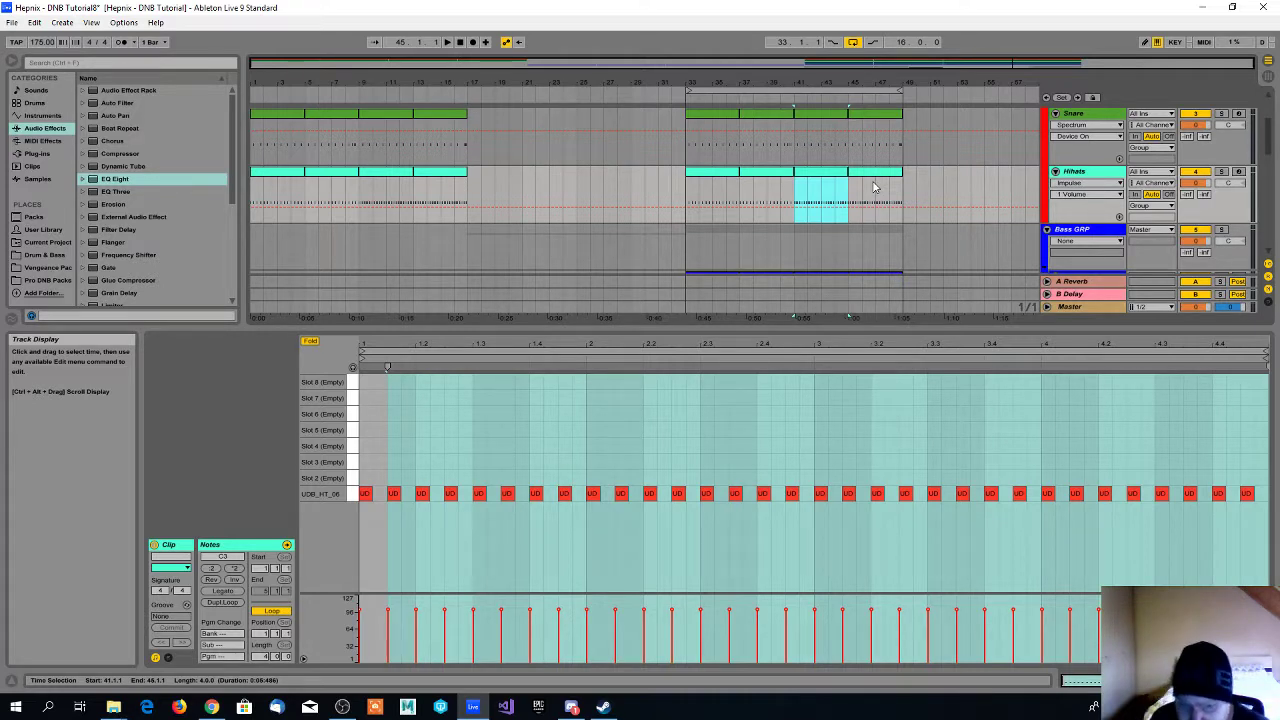
pyautogui.scroll(-2, 820, 233)
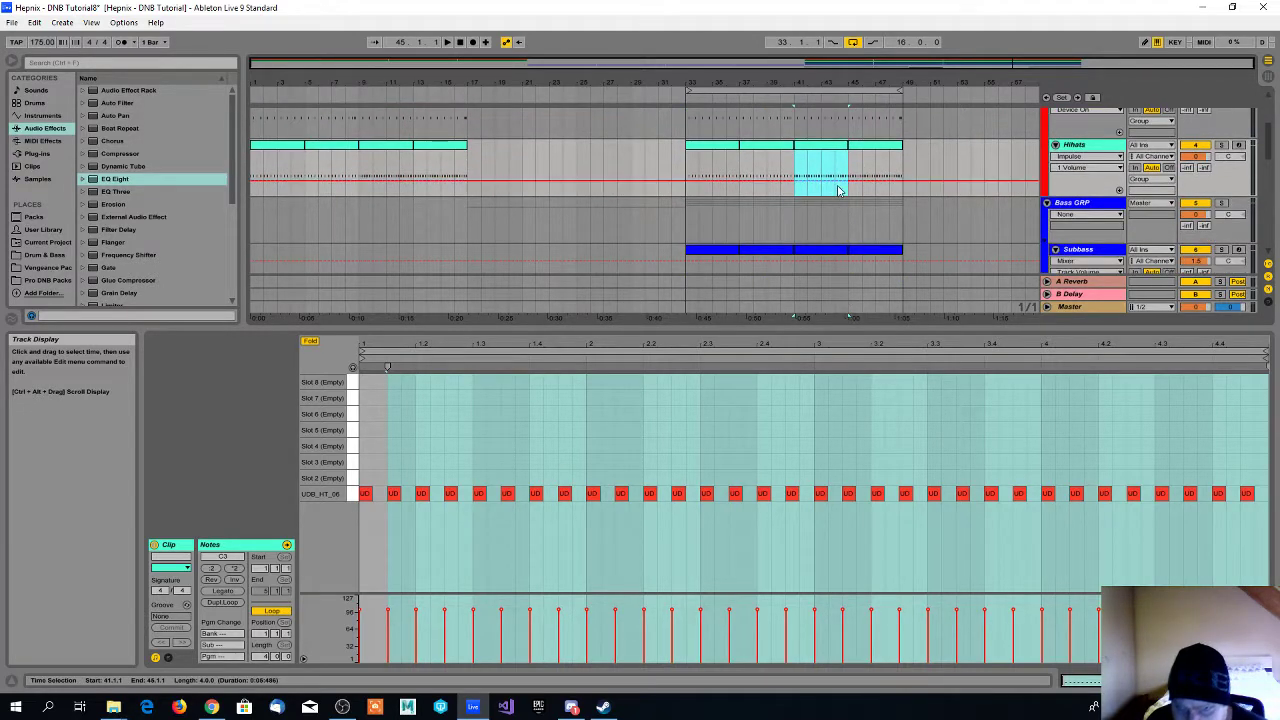
pyautogui.click(795, 172)
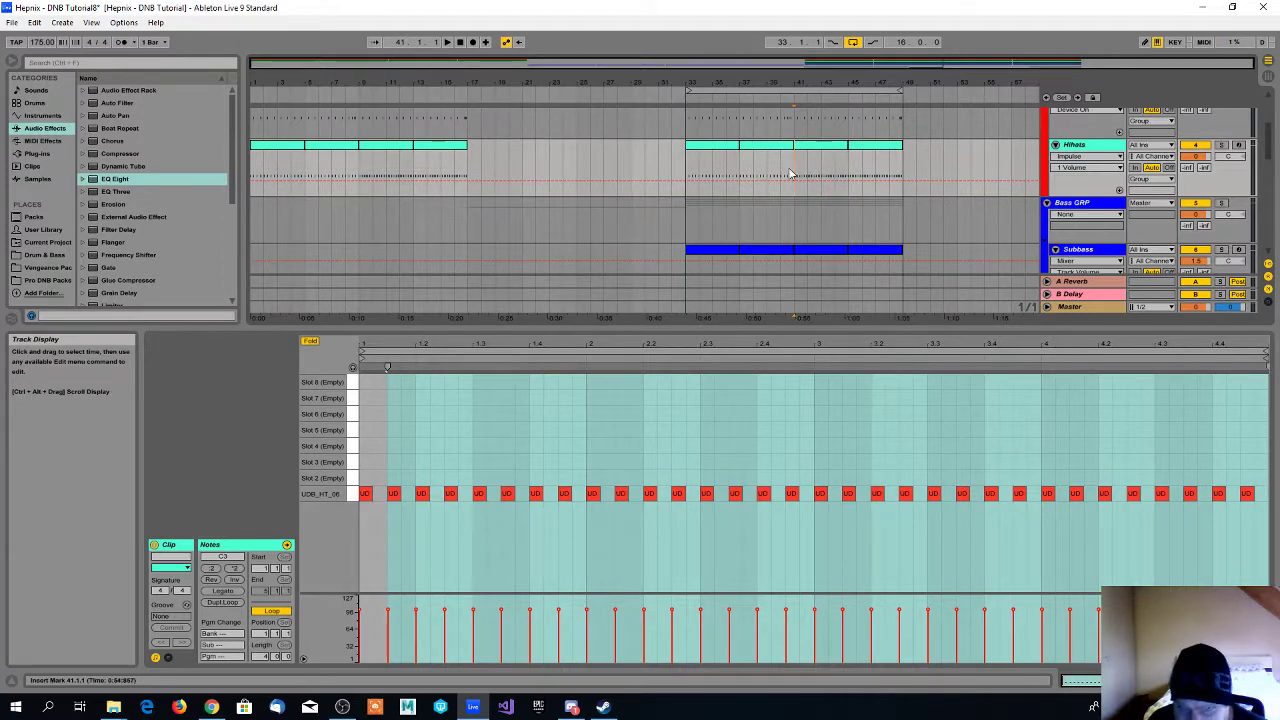
pyautogui.click(776, 176)
# - Trim the start of the drum loop clip on SFX2 to bar 40
pyautogui.scroll(4, 813, 163)
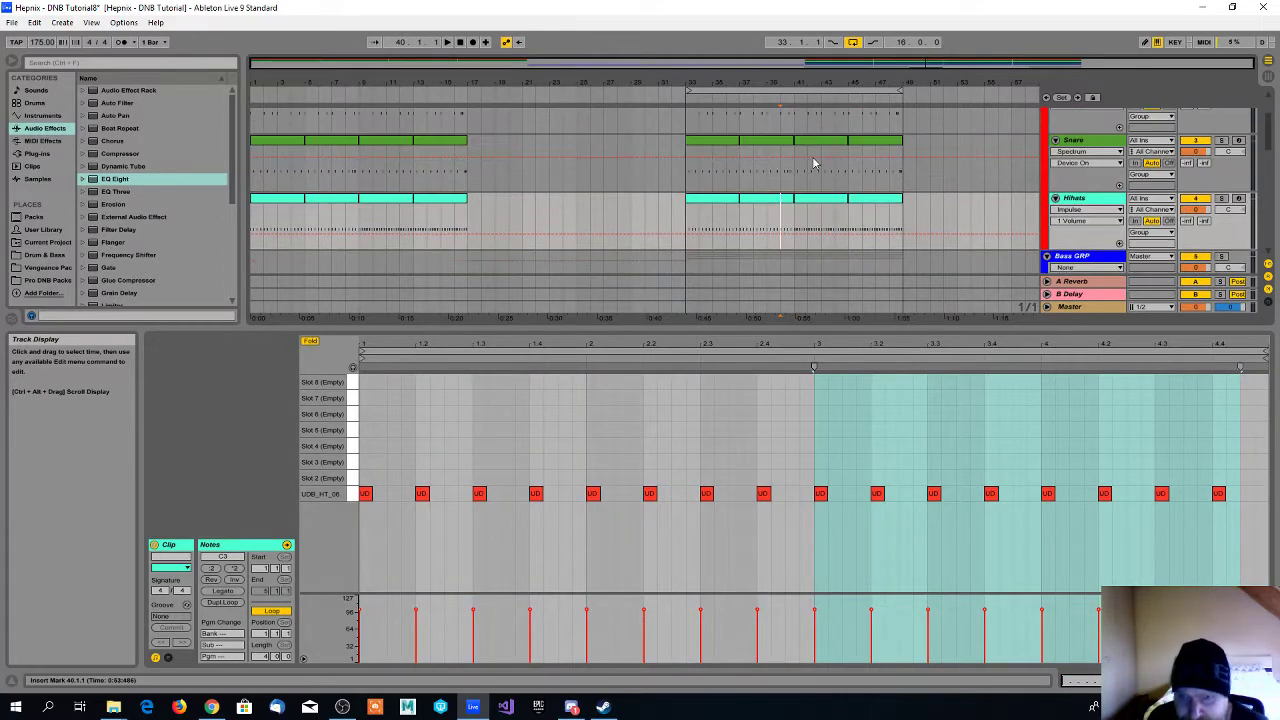
pyautogui.scroll(-6, 813, 163)
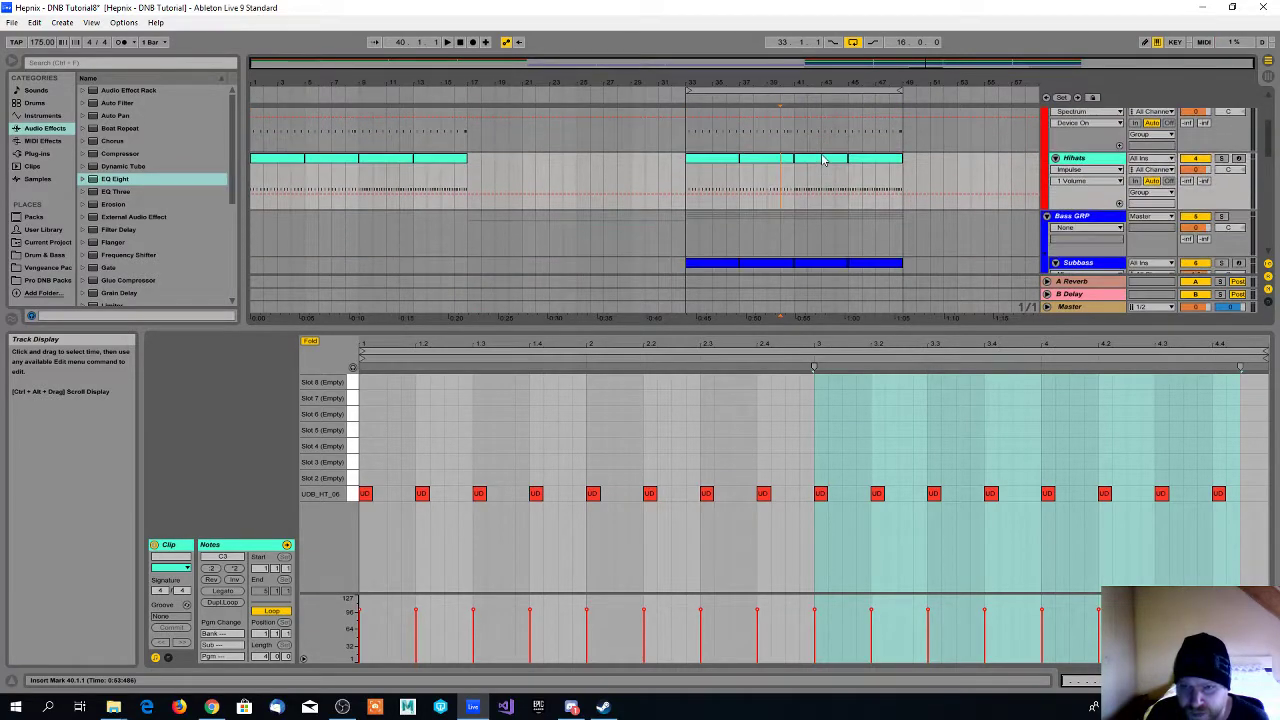
pyautogui.scroll(-10, 821, 153)
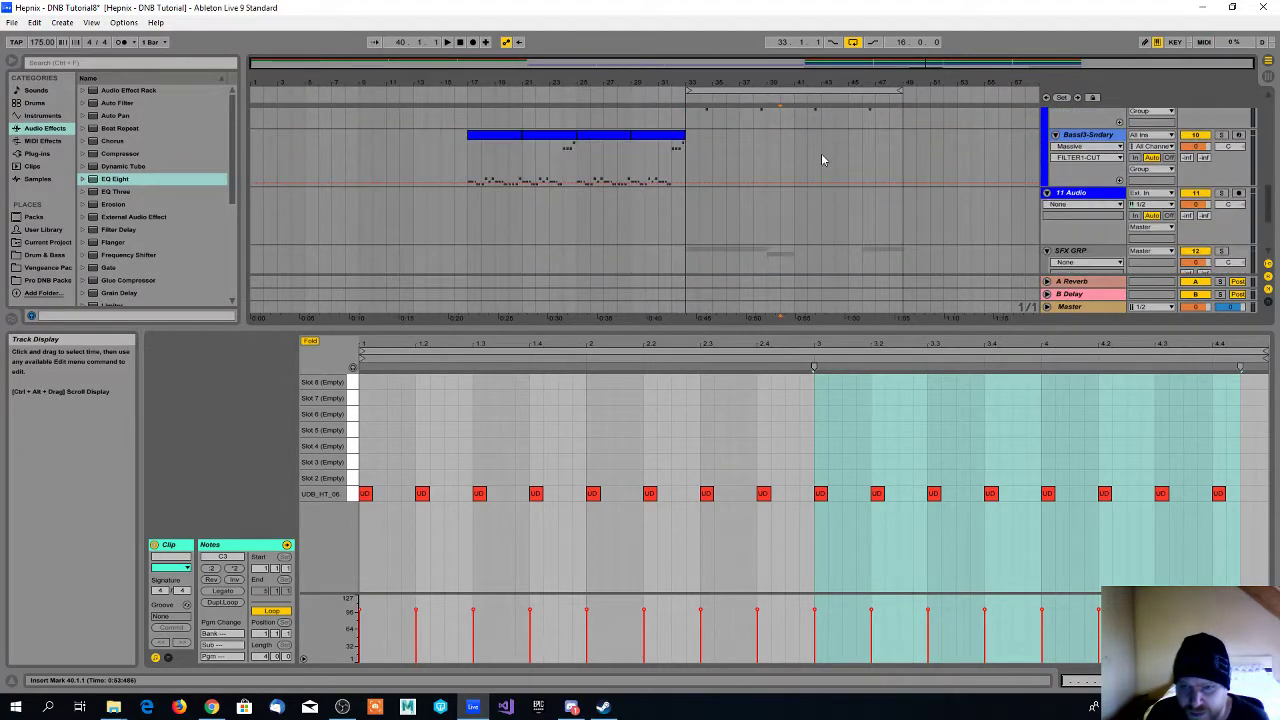
pyautogui.scroll(-4, 821, 153)
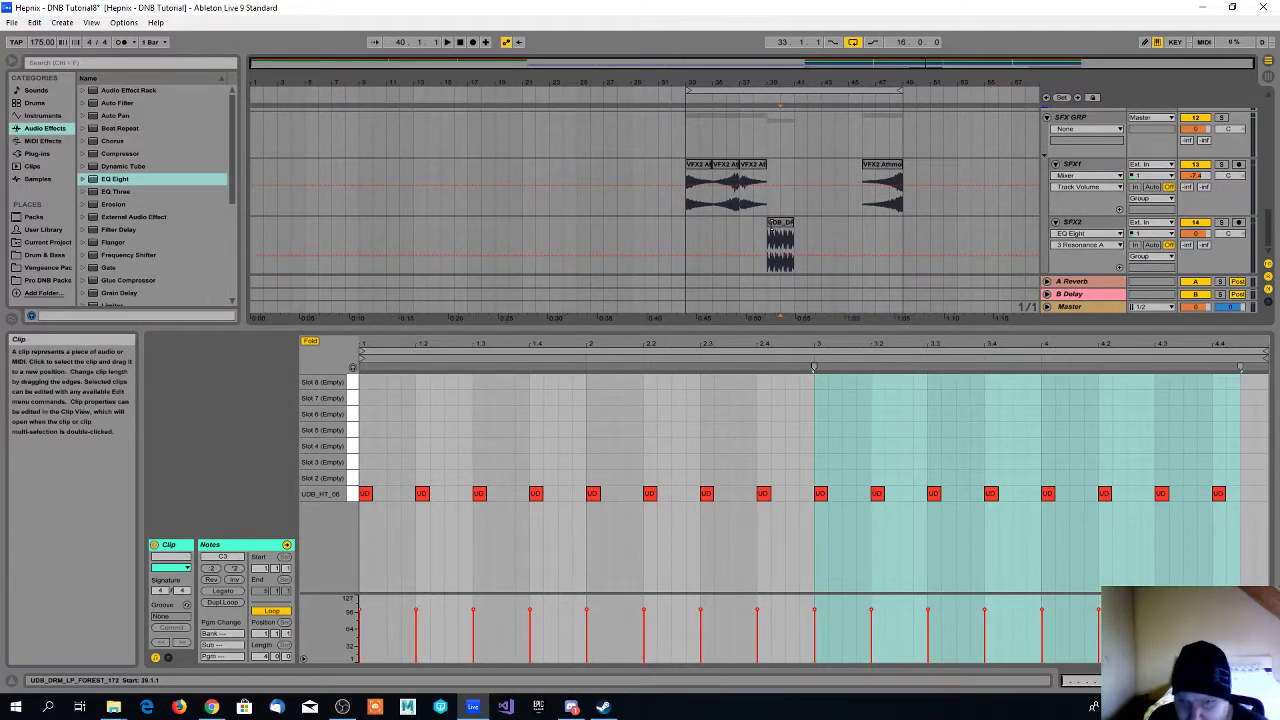
pyautogui.click(770, 225)
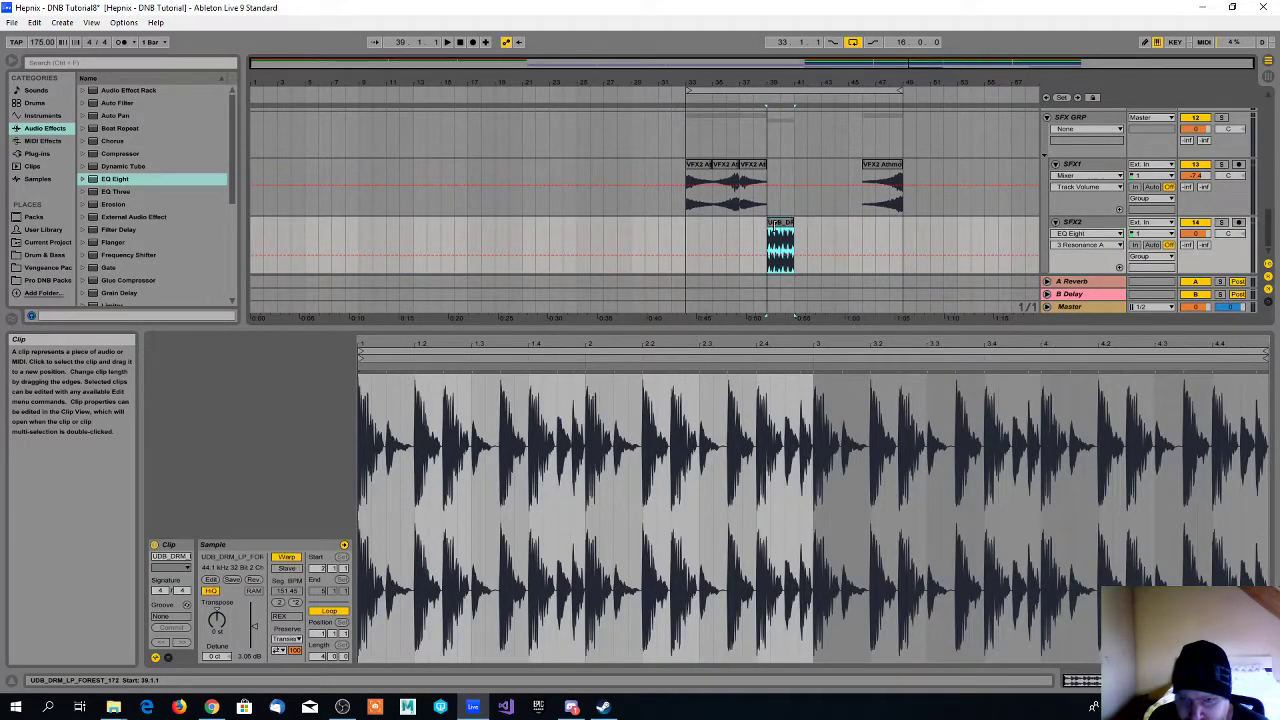
pyautogui.moveTo(769, 225); pyautogui.dragTo(781, 225)
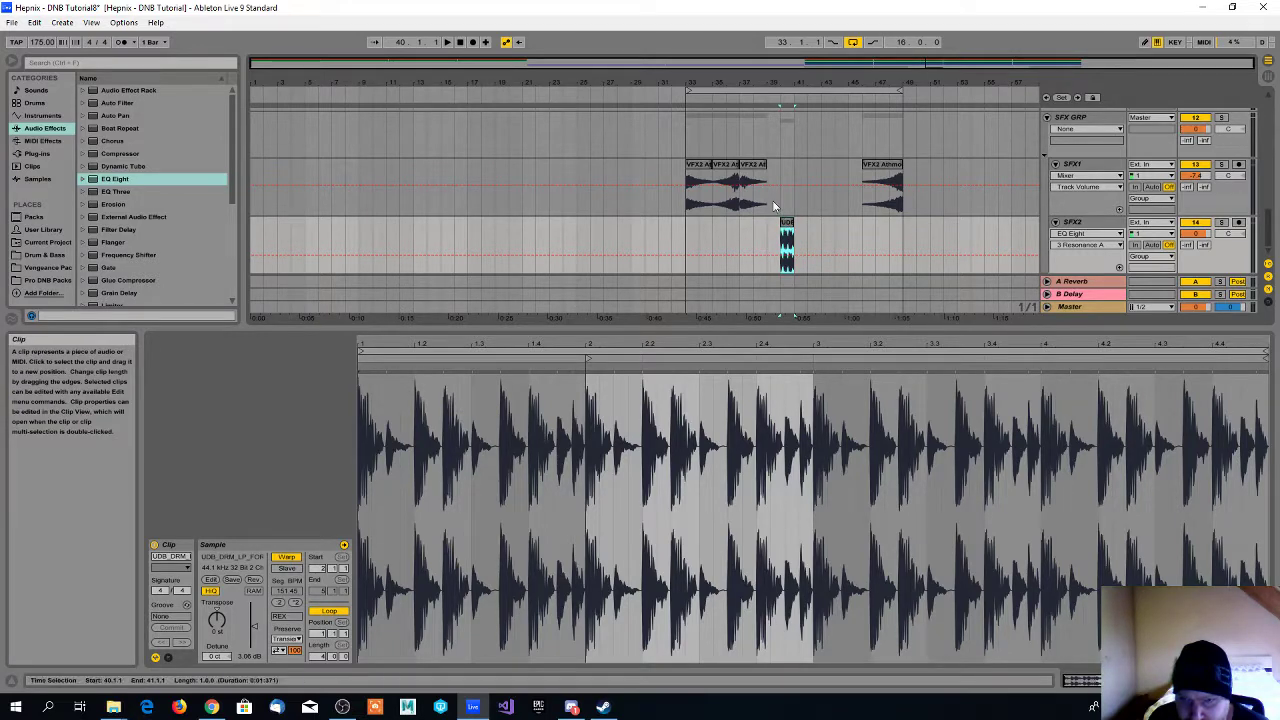
# - Extend the end of the SFX1 atmosphere clip starting at bar 37 to bar 40 and play the transition
pyautogui.click(762, 167)
pyautogui.moveTo(772, 165); pyautogui.dragTo(780, 165)
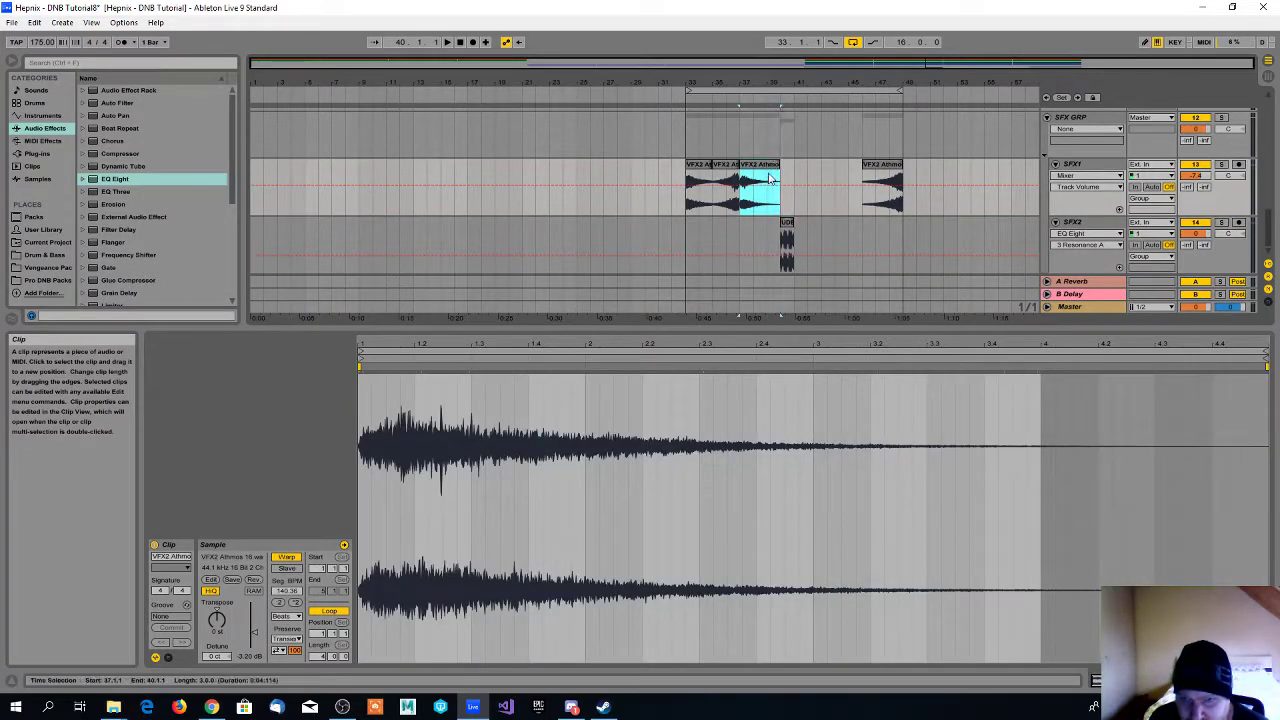
pyautogui.click(731, 101)
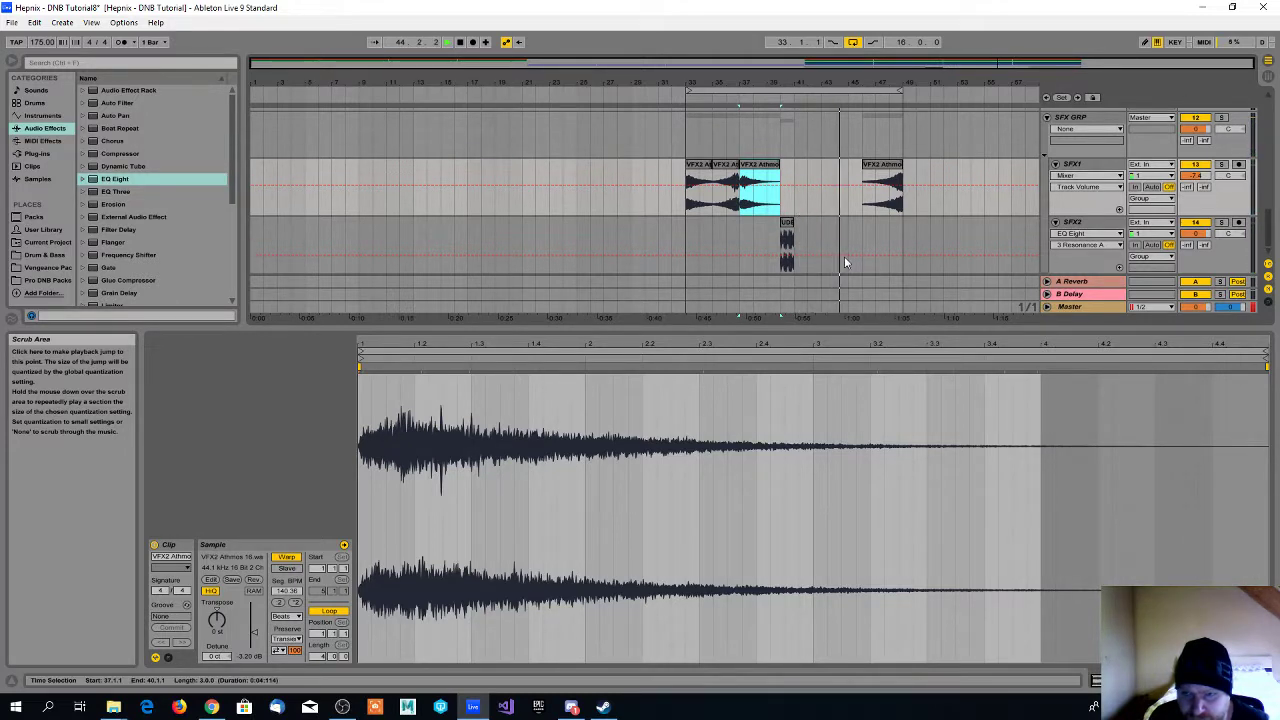
# - Set the SFX2 track volume to 3.0 dB and play from bar 39
pyautogui.moveTo(1197, 234); pyautogui.dragTo(1197, 226)
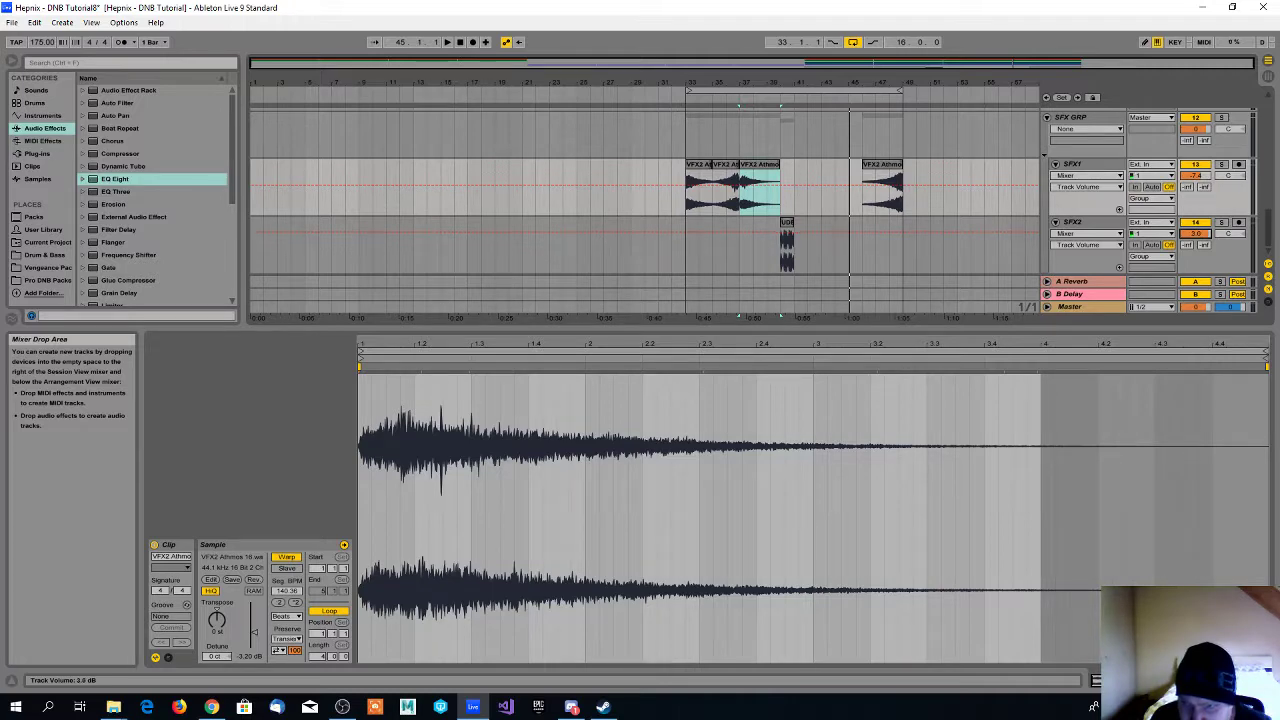
pyautogui.click(779, 228)
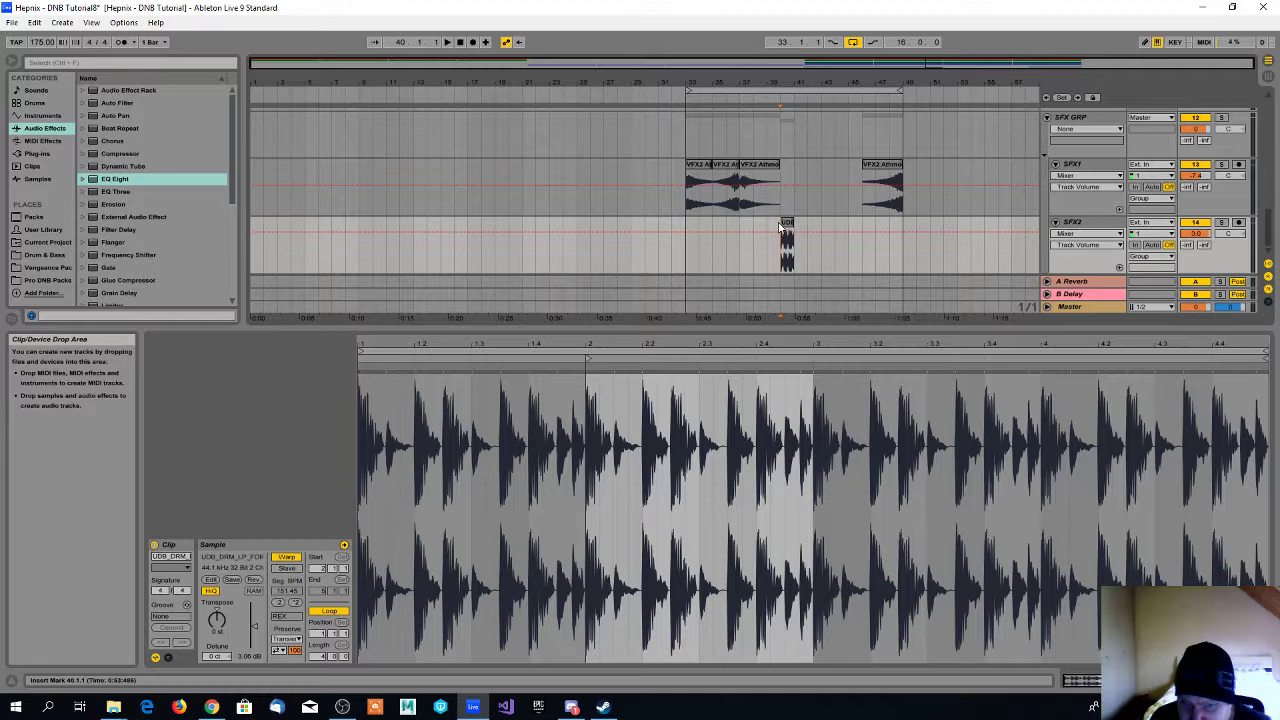
pyautogui.click(769, 228)
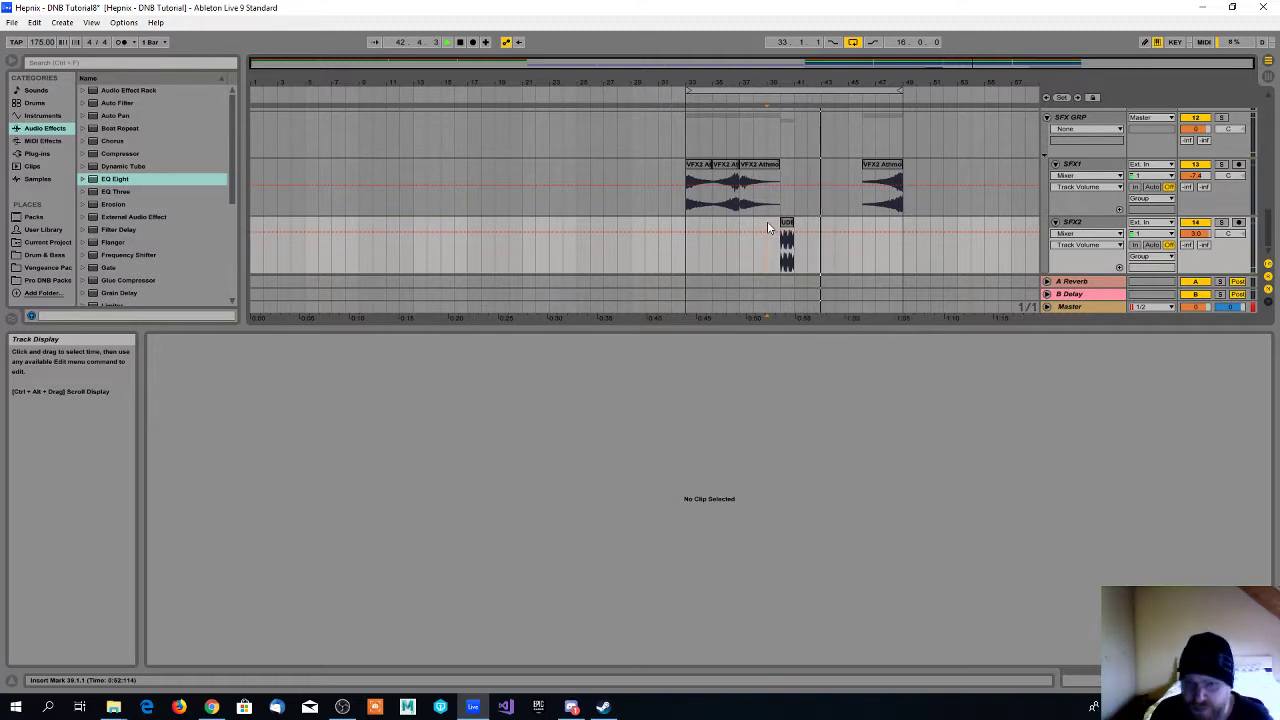
# - Extend the start of the drum loop clip on SFX2 back to bar 39
pyautogui.click(786, 235)
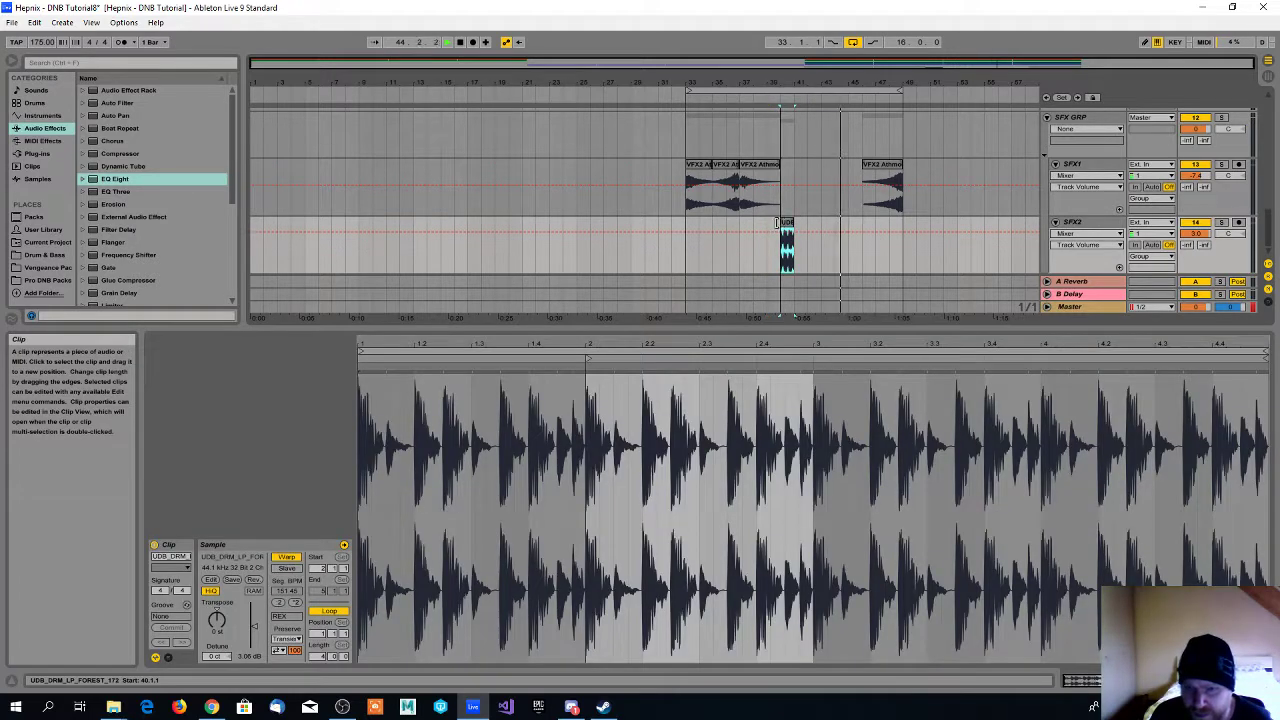
pyautogui.moveTo(781, 240); pyautogui.dragTo(768, 240)
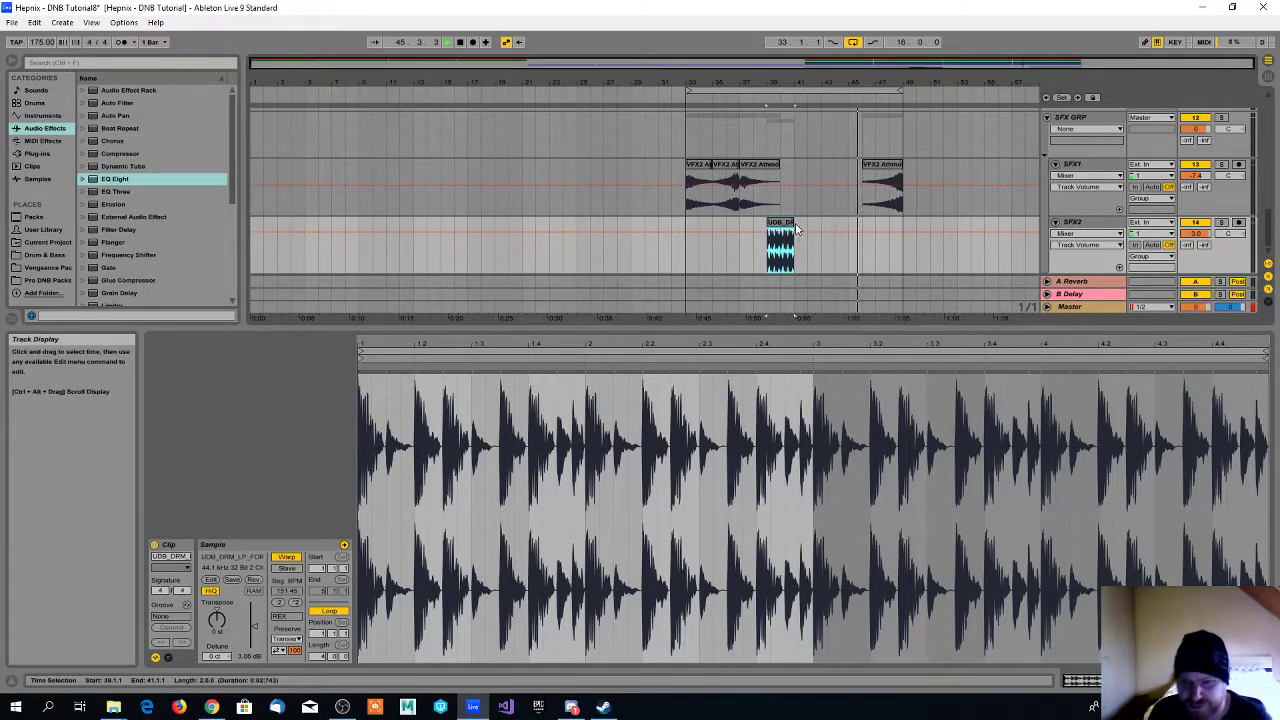
# - Copy the SFX1 atmosphere clips between bars 33 and 38 and paste them at bar 41
pyautogui.scroll(1, 801, 204)
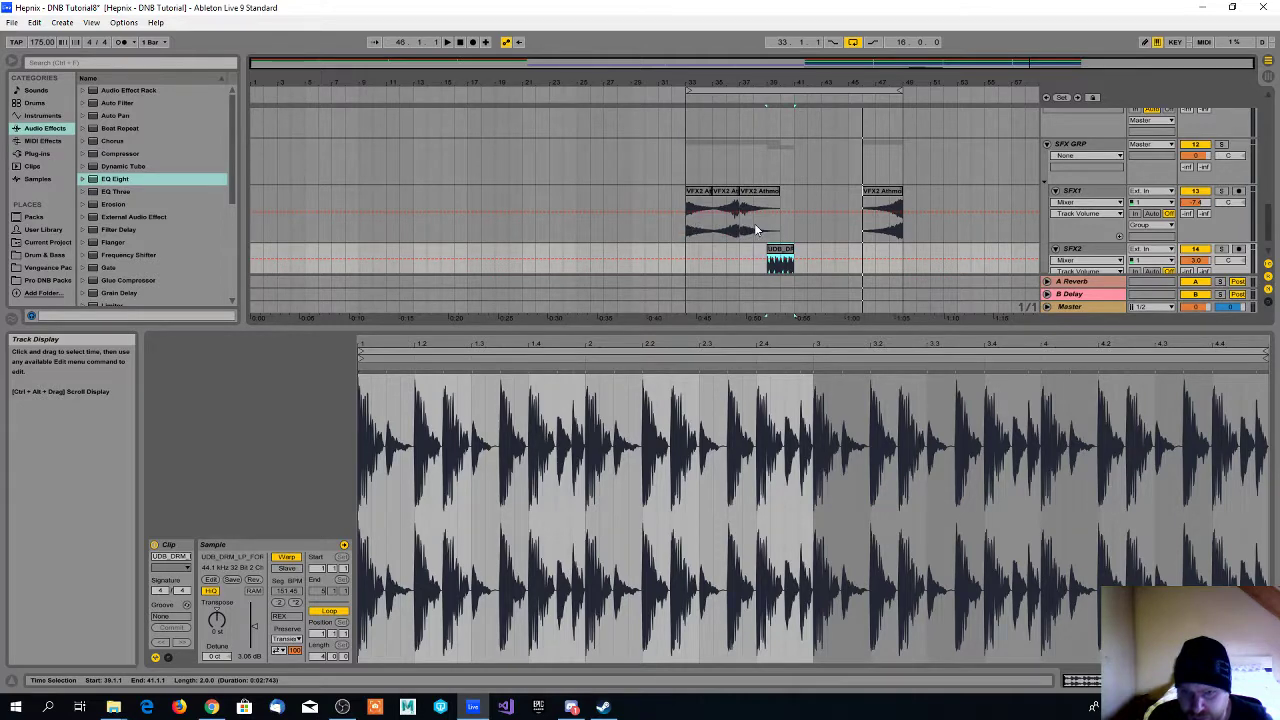
pyautogui.moveTo(754, 223); pyautogui.dragTo(690, 225)
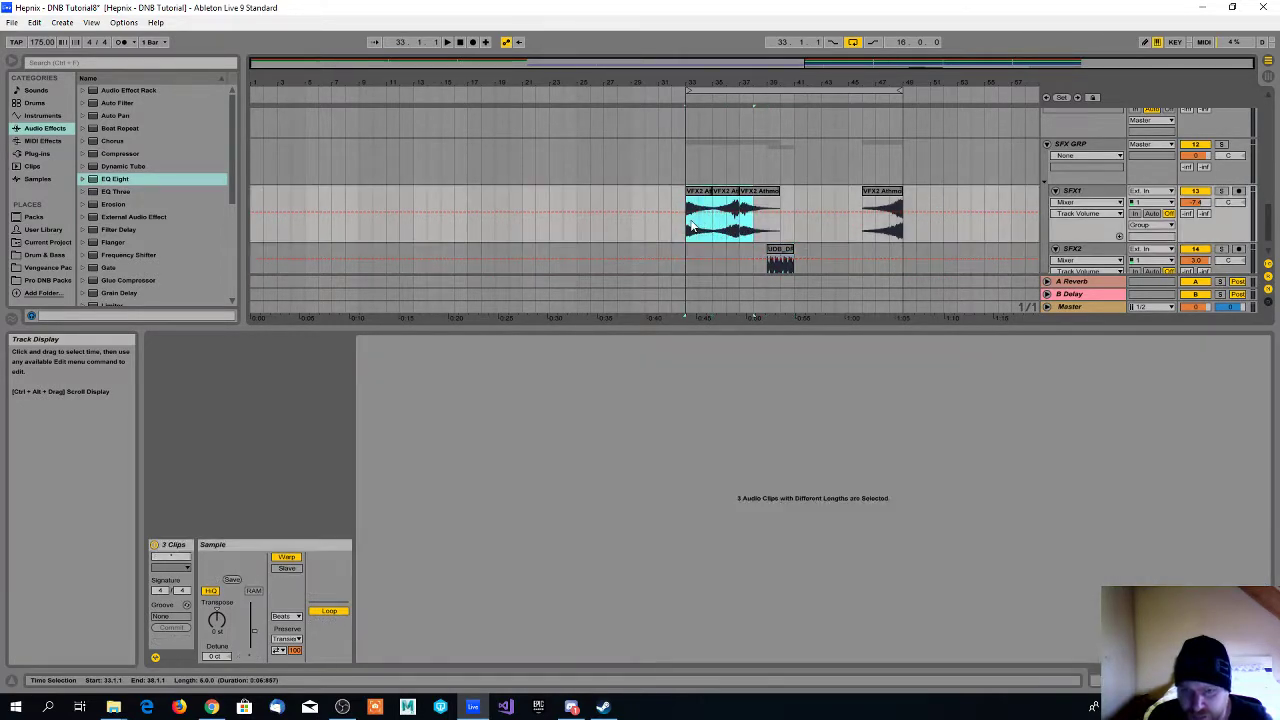
pyautogui.click(791, 230)
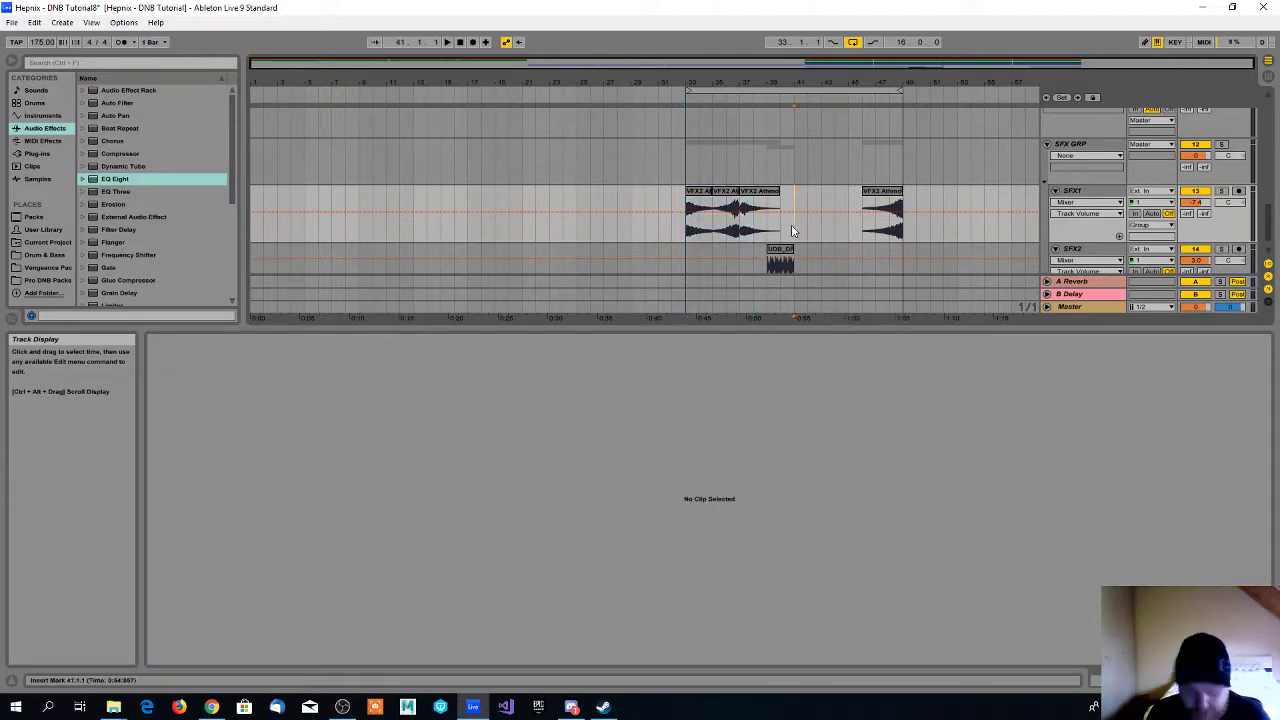
pyautogui.hotkey('ctrl', 'v')
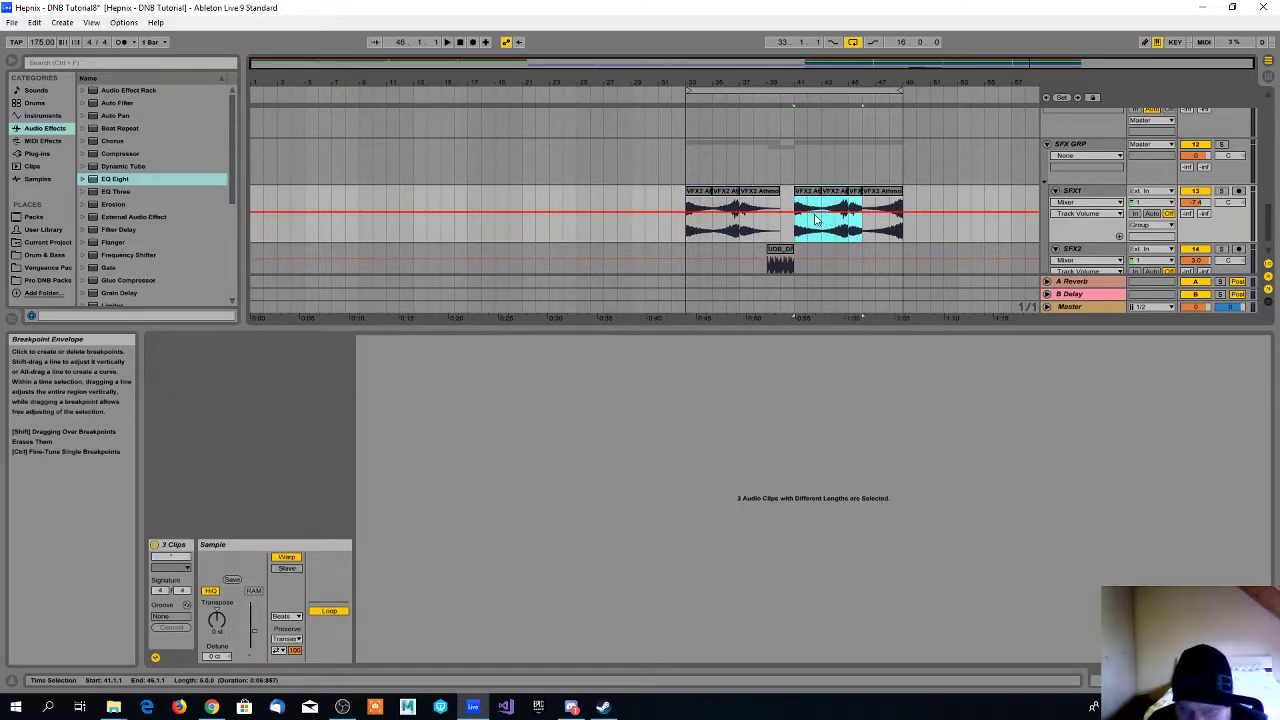
# - Play the drop through bar 41 to hear the pasted atmosphere clips on SFX1
pyautogui.click(777, 100)
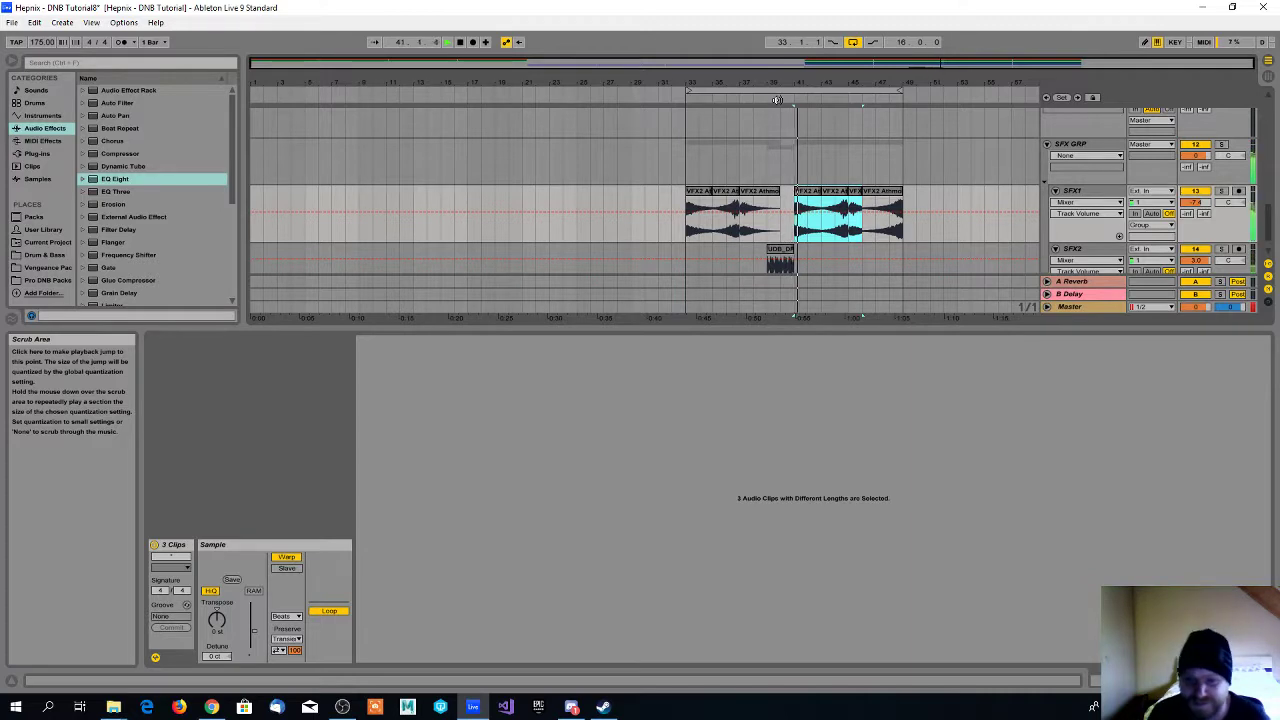
pyautogui.scroll(-1, 829, 245)
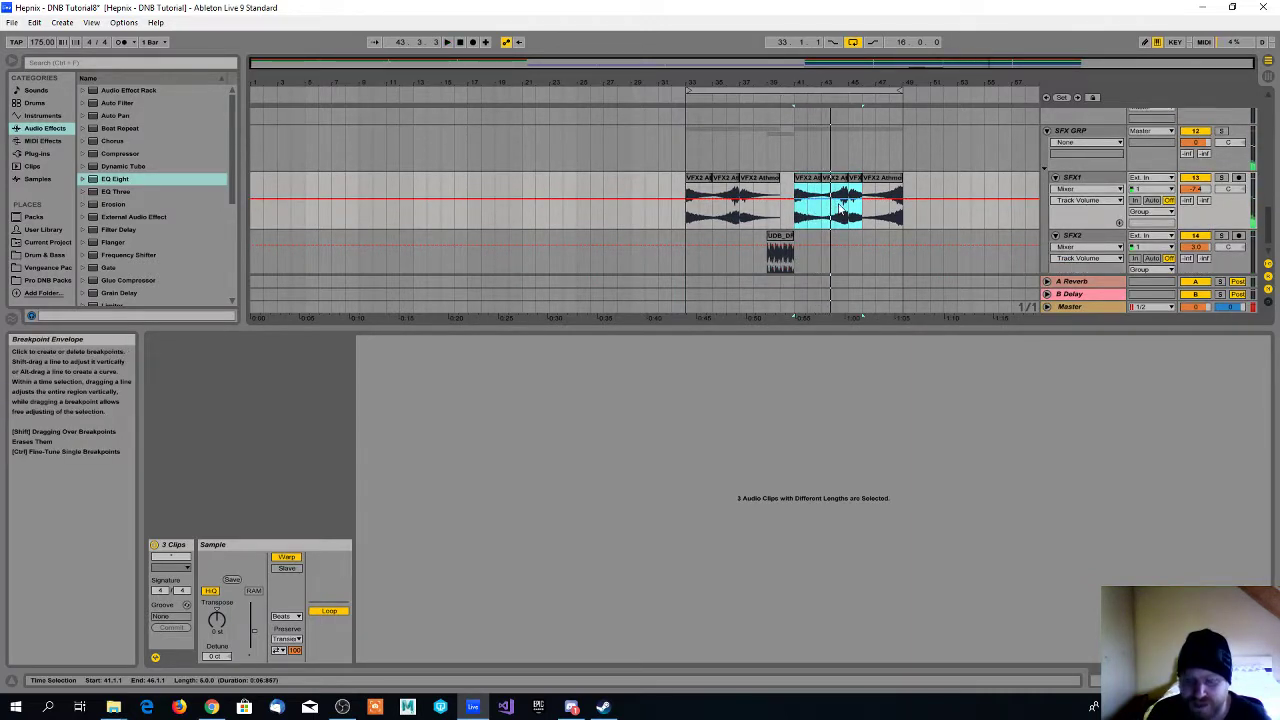
pyautogui.scroll(3, 839, 207)
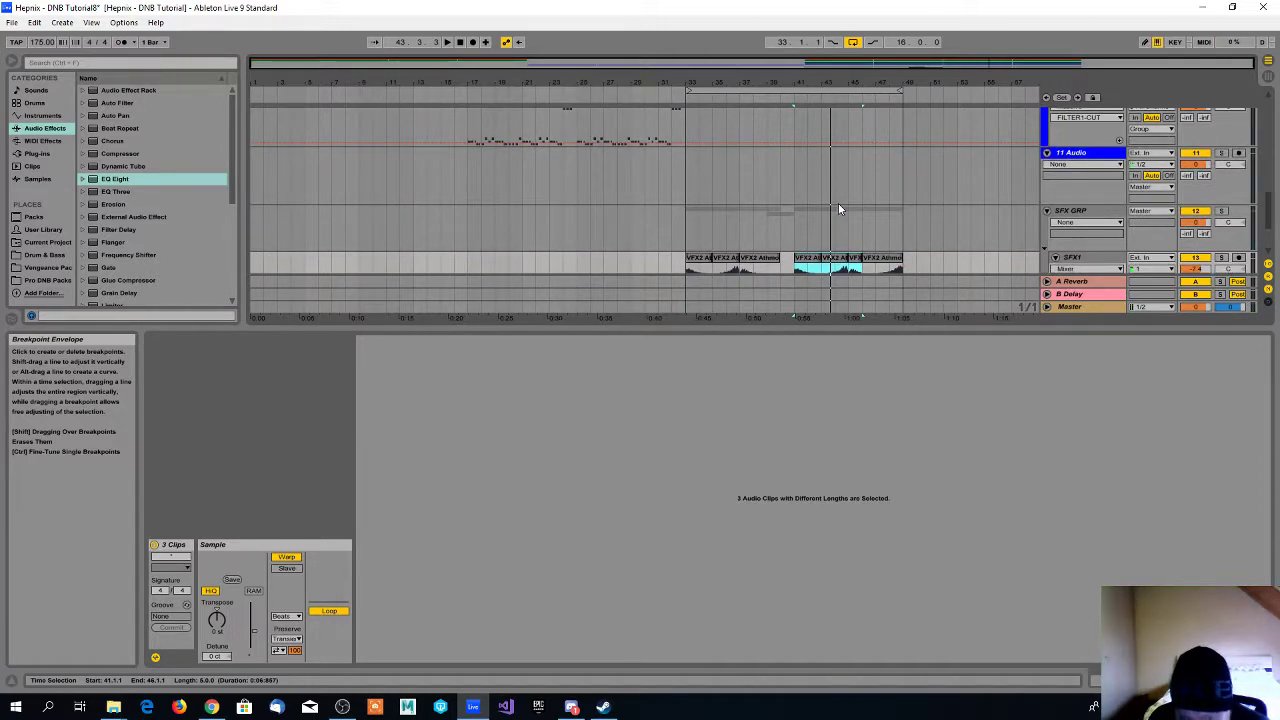
pyautogui.scroll(-3, 838, 203)
pyautogui.scroll(1, 819, 220)
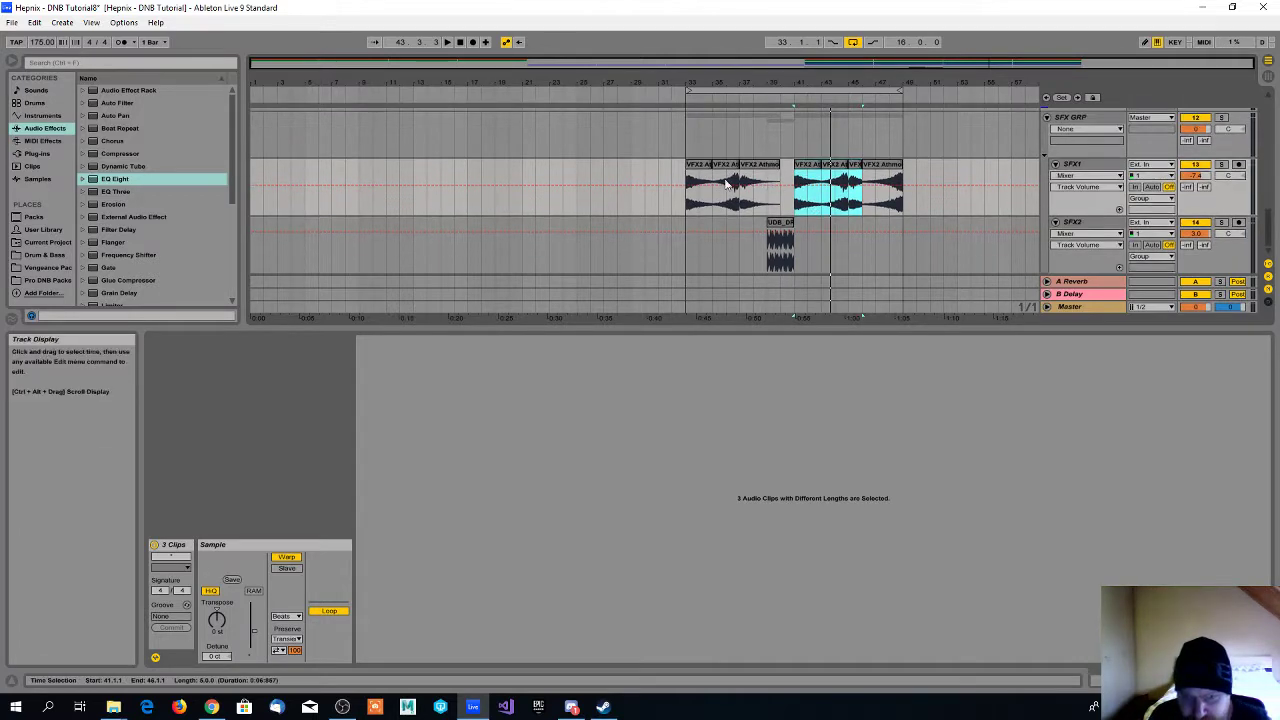
# - Copy the SFX1 and SFX2 clips spanning bars 33 to 49 and paste them at bar 1 and bar 17
pyautogui.click(698, 215)
pyautogui.scroll(1, 798, 200)
pyautogui.scroll(1, 798, 200)
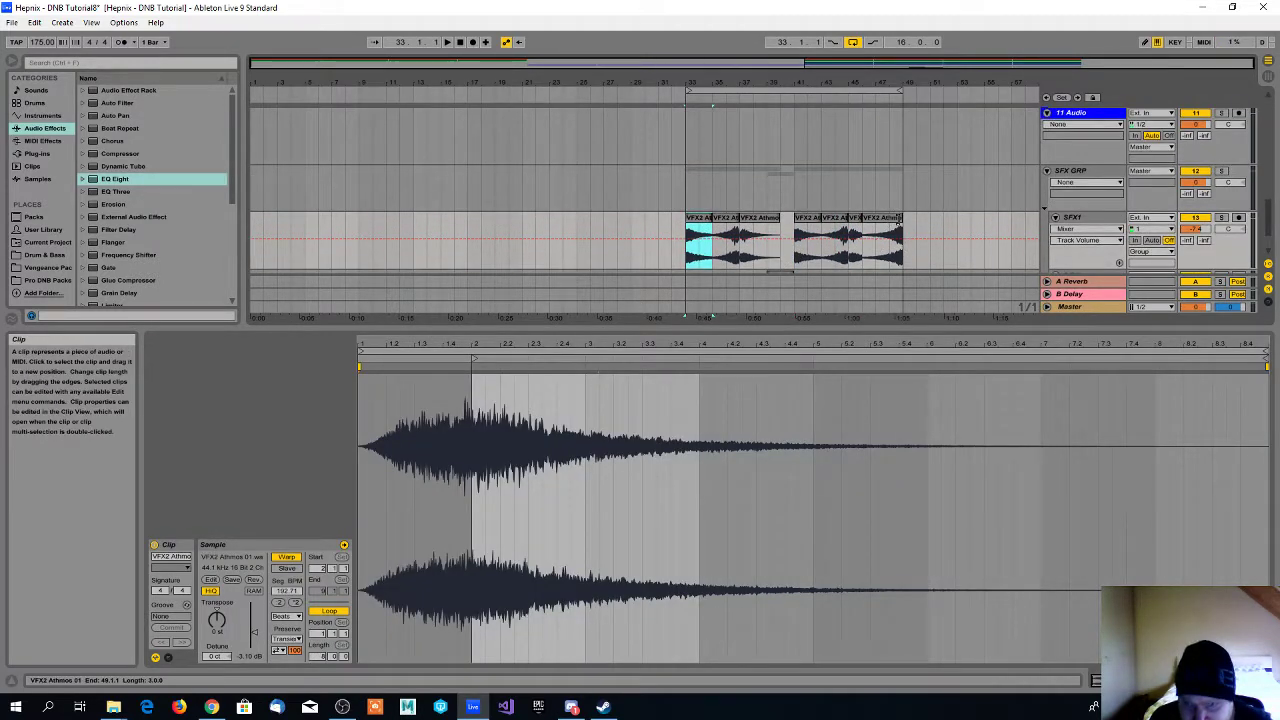
pyautogui.keyDown('shift'); pyautogui.click(900, 218); pyautogui.keyUp('shift')
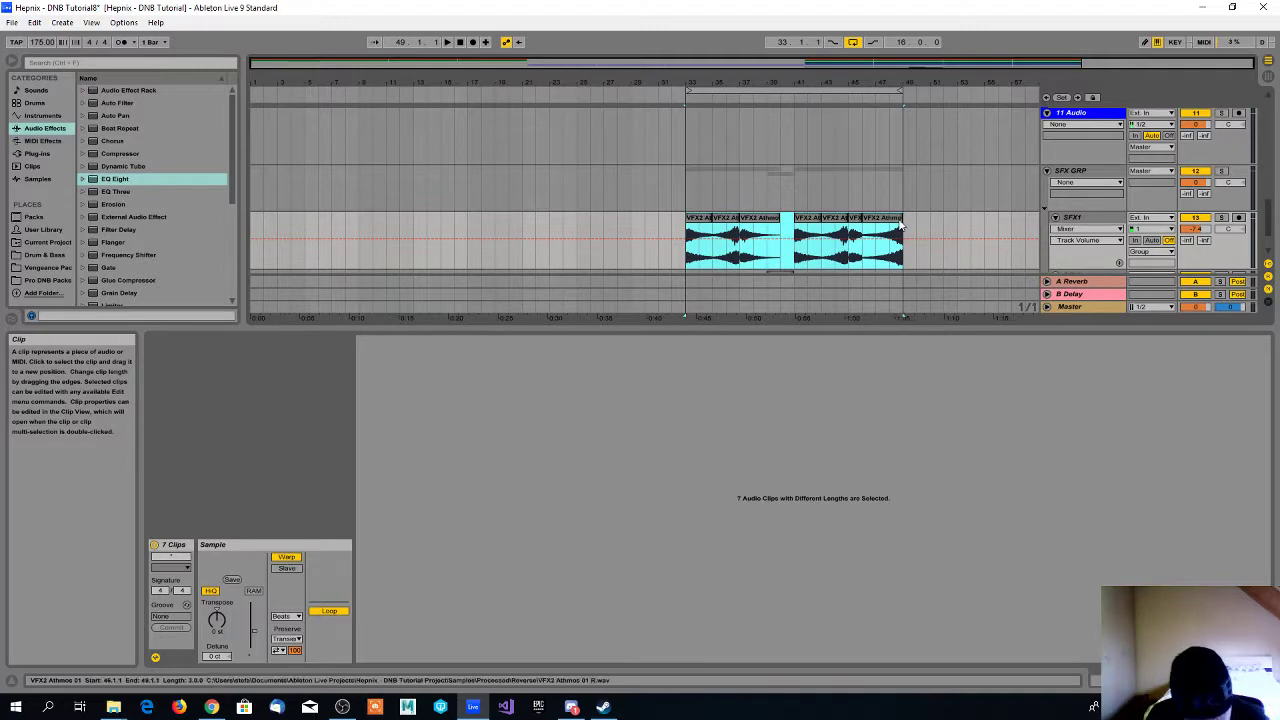
pyautogui.scroll(-3, 840, 222)
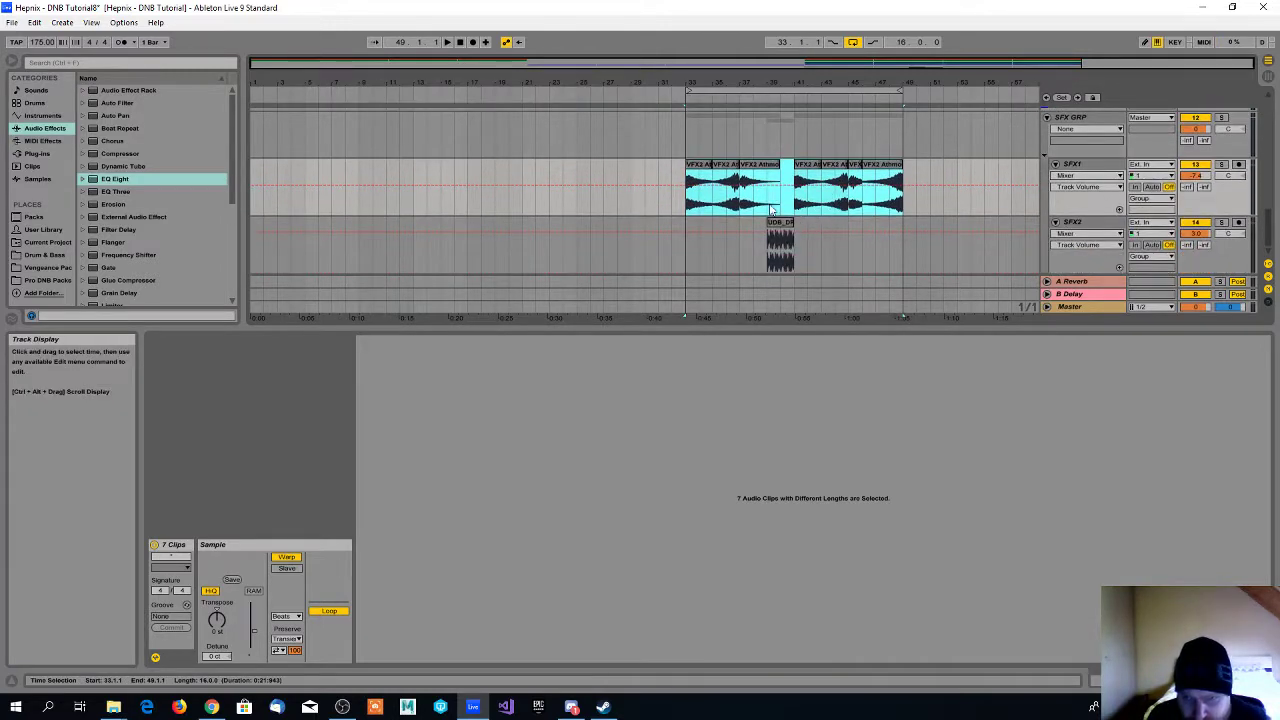
pyautogui.click(699, 165)
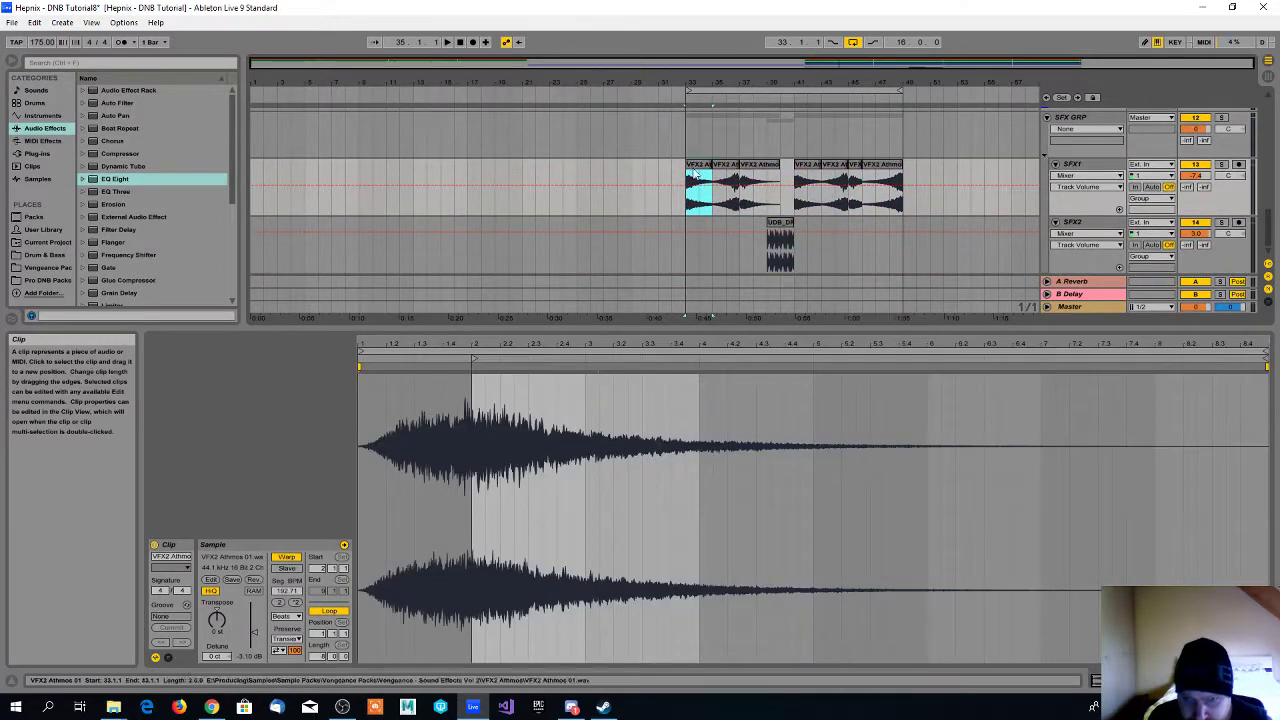
pyautogui.keyDown('shift'); pyautogui.click(903, 264); pyautogui.keyUp('shift')
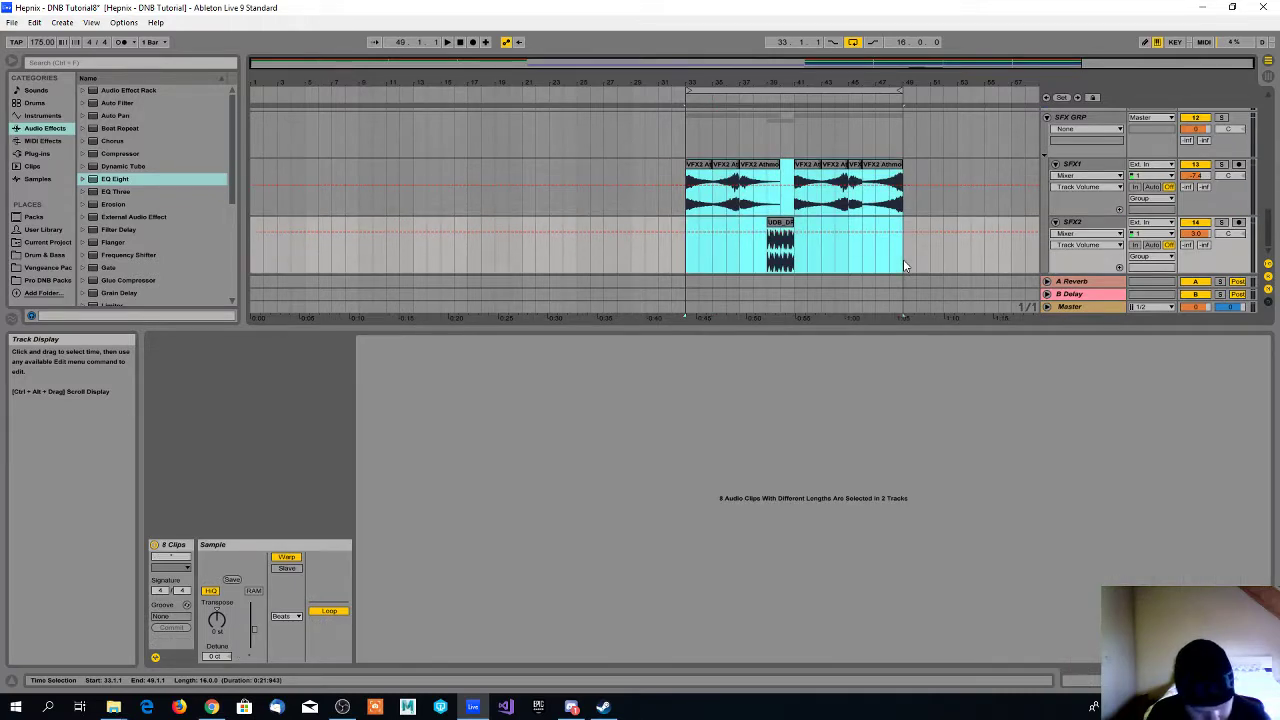
pyautogui.click(252, 164)
pyautogui.hotkey('ctrl', 'v')
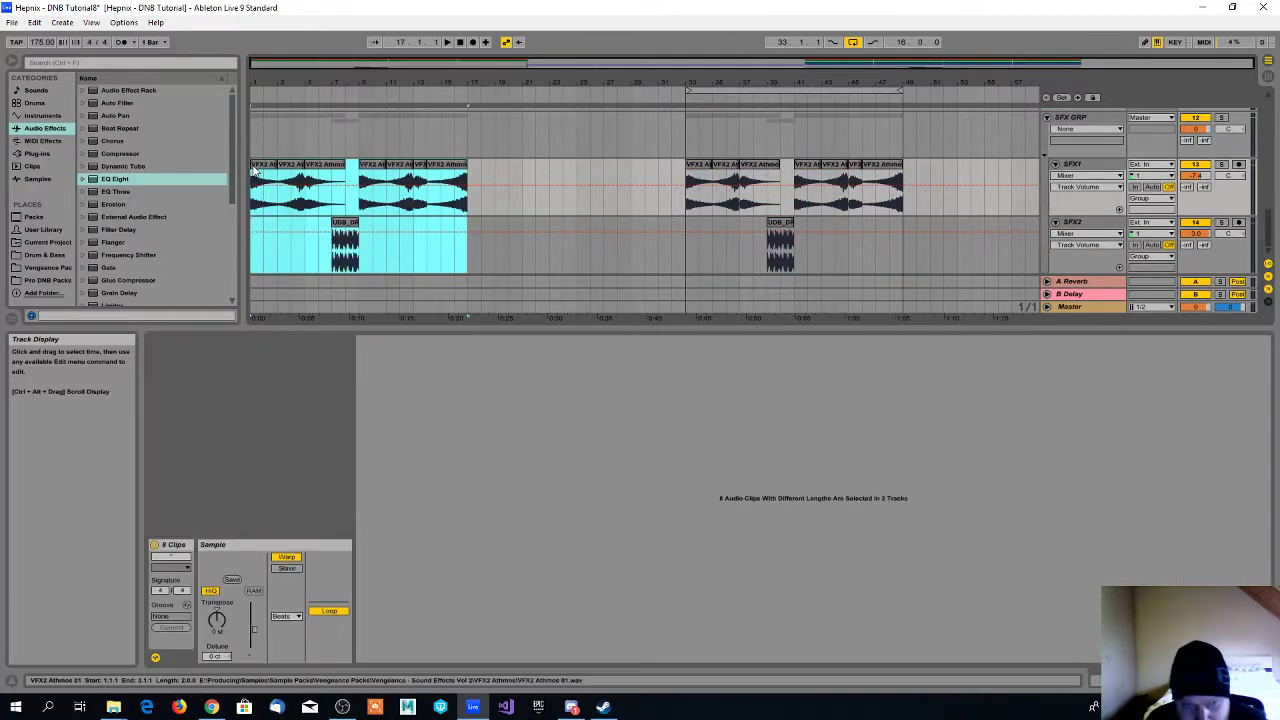
pyautogui.hotkey('ctrl', 'v')
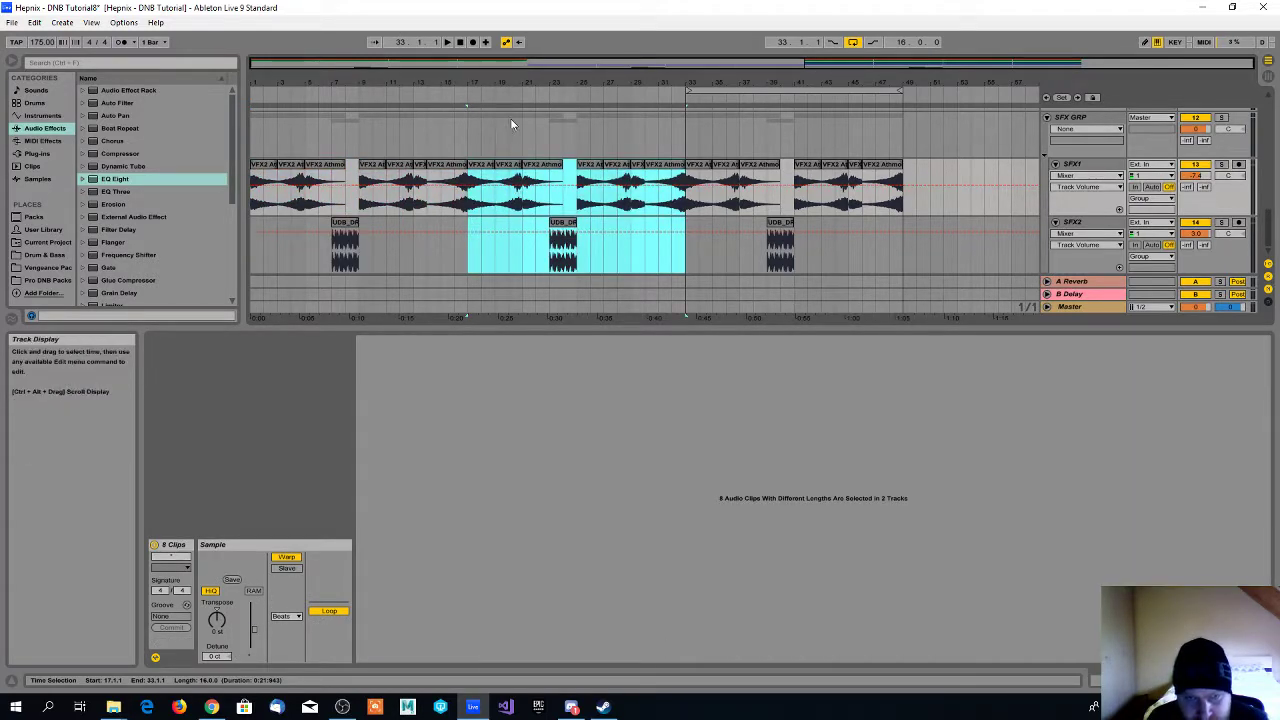
# - Check the notes of the Massive secondary bass clips between bars 17 and 33 and play from bar 17
pyautogui.scroll(5, 548, 188)
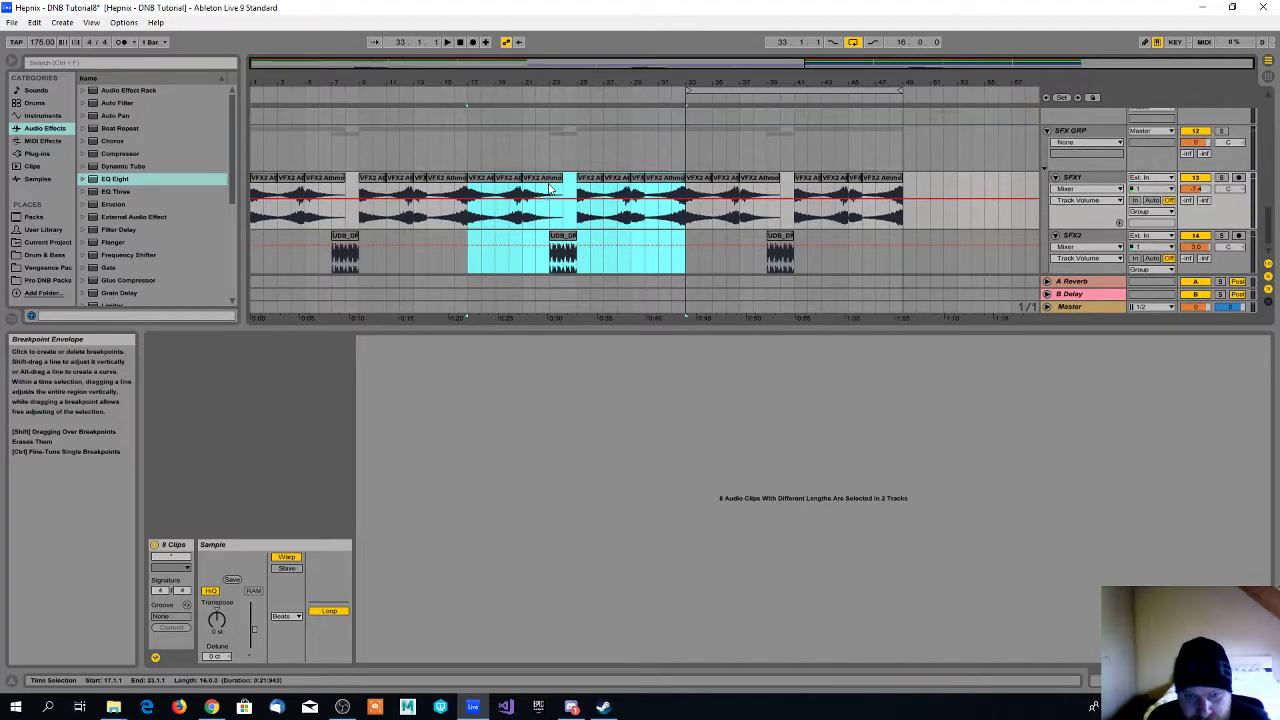
pyautogui.moveTo(510, 232); pyautogui.dragTo(557, 227)
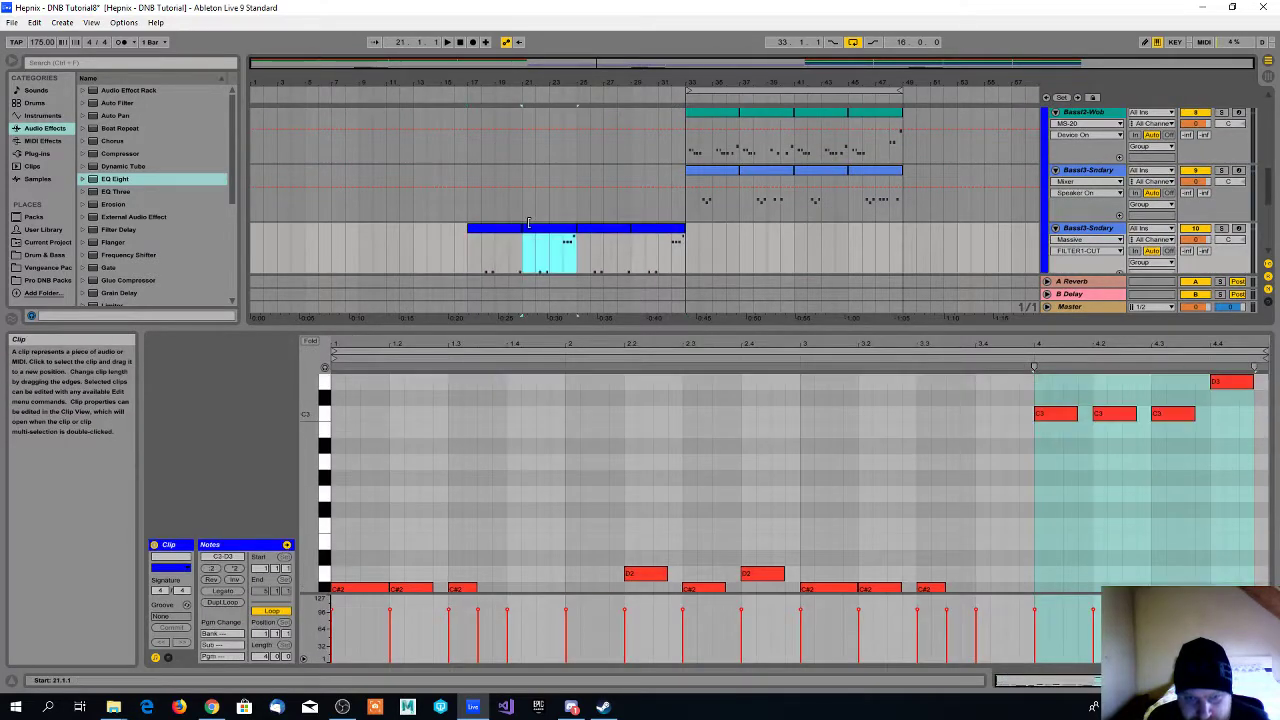
pyautogui.click(594, 232)
pyautogui.click(648, 233)
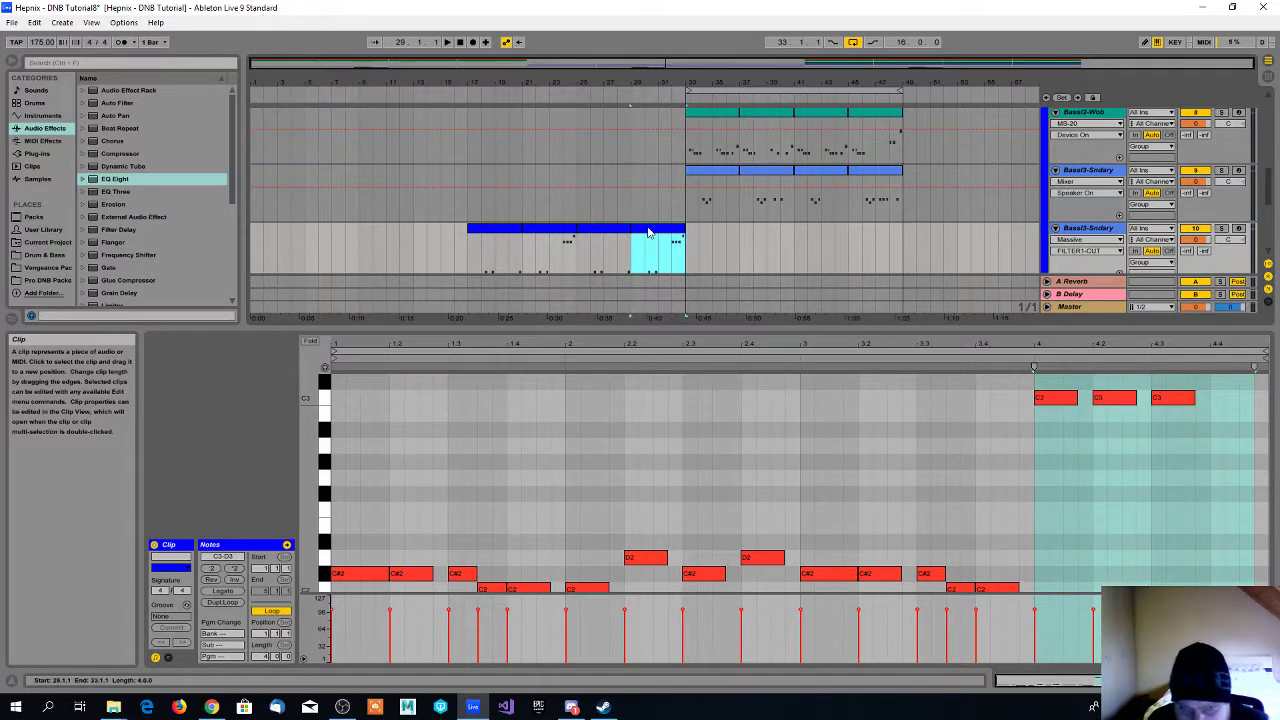
pyautogui.click(503, 235)
pyautogui.press('space')
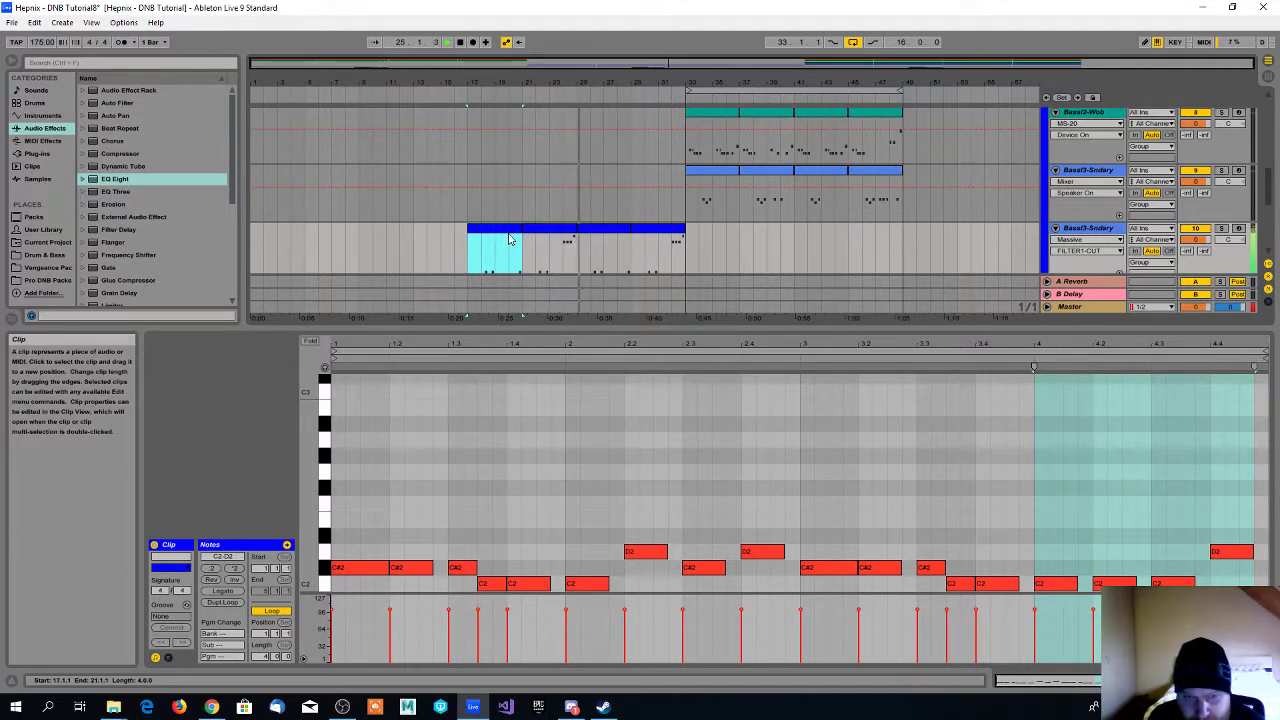
# - Shorten the middle SFX2 drum loop clip to start at bar 24 and end at bar 25, and play from bar 24
pyautogui.scroll(-6, 562, 222)
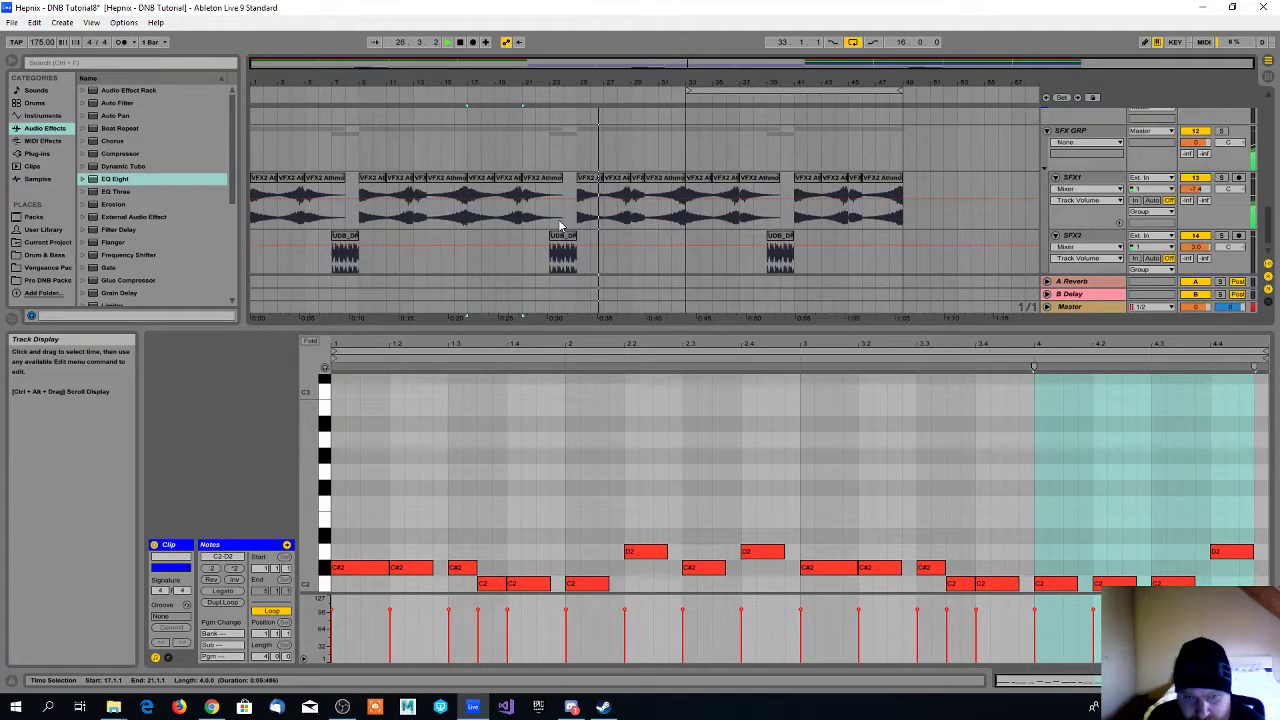
pyautogui.click(565, 247)
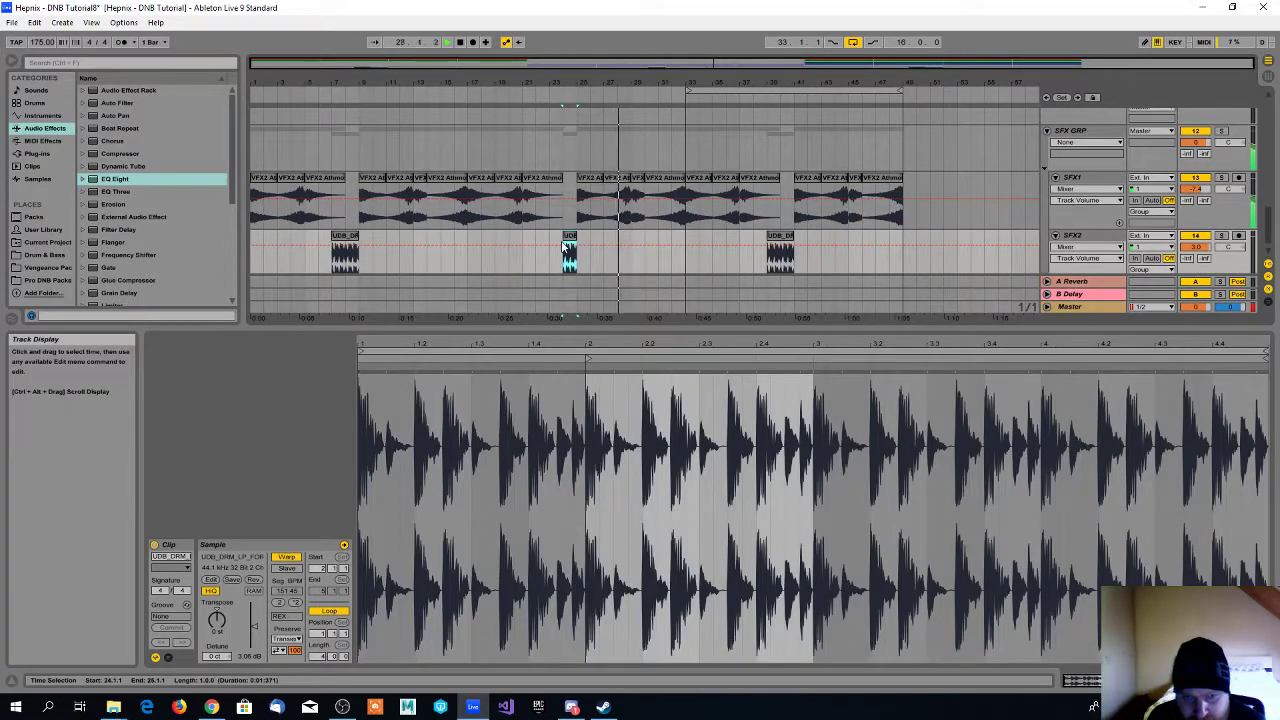
pyautogui.press('space')
pyautogui.press('space')
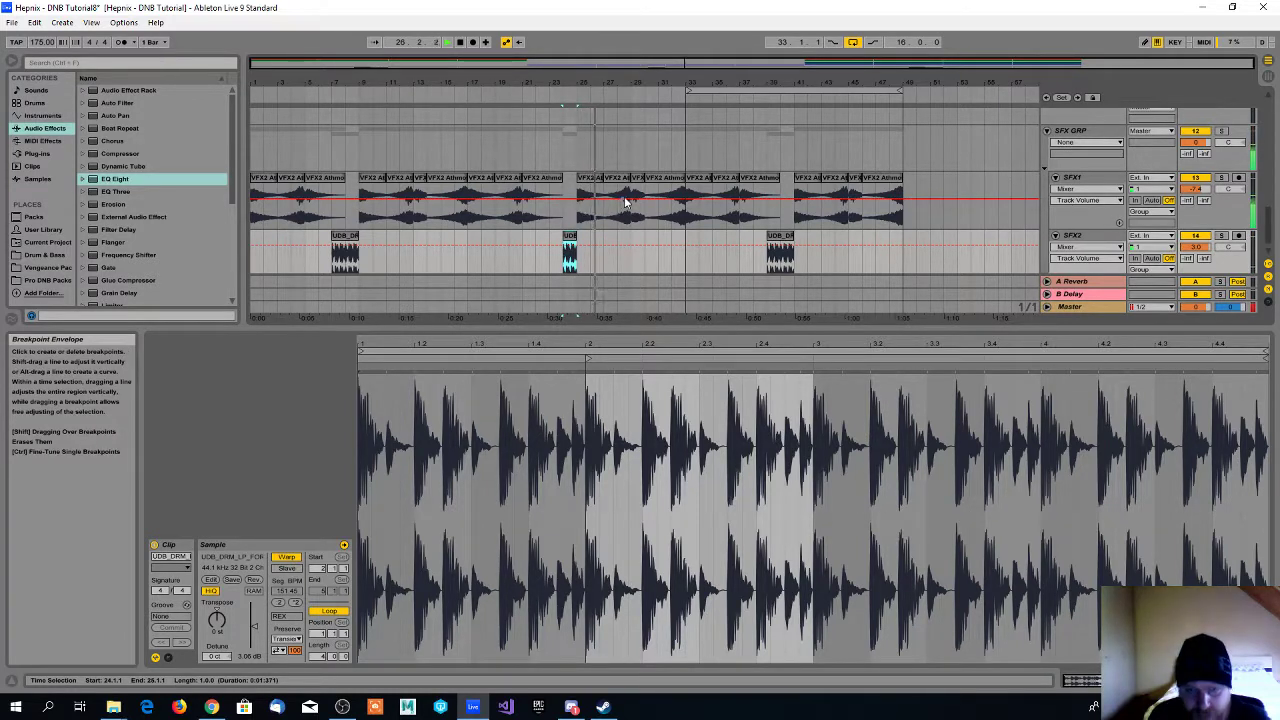
pyautogui.scroll(-1, 280, 195)
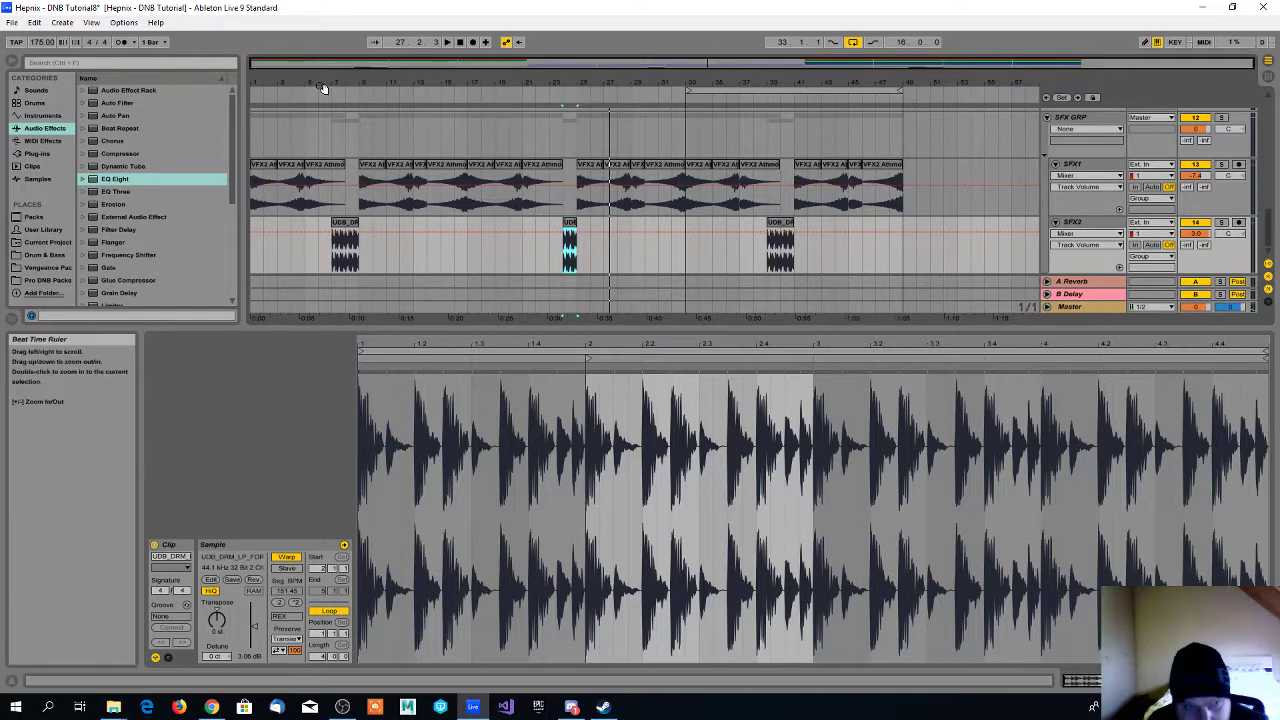
# - Review the drum and bass tracks, and play the arrangement from bar 1 into the drop at bar 33
pyautogui.scroll(-8, 283, 158)
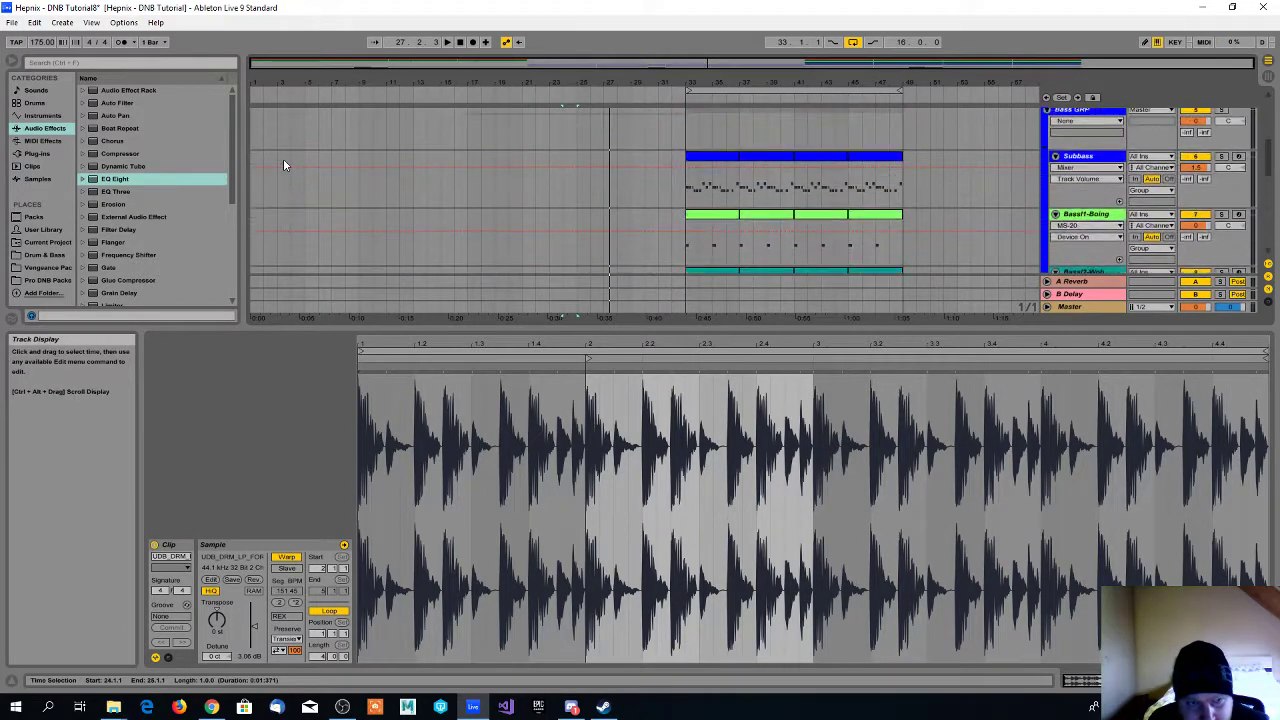
pyautogui.scroll(5, 283, 158)
pyautogui.scroll(-12, 309, 229)
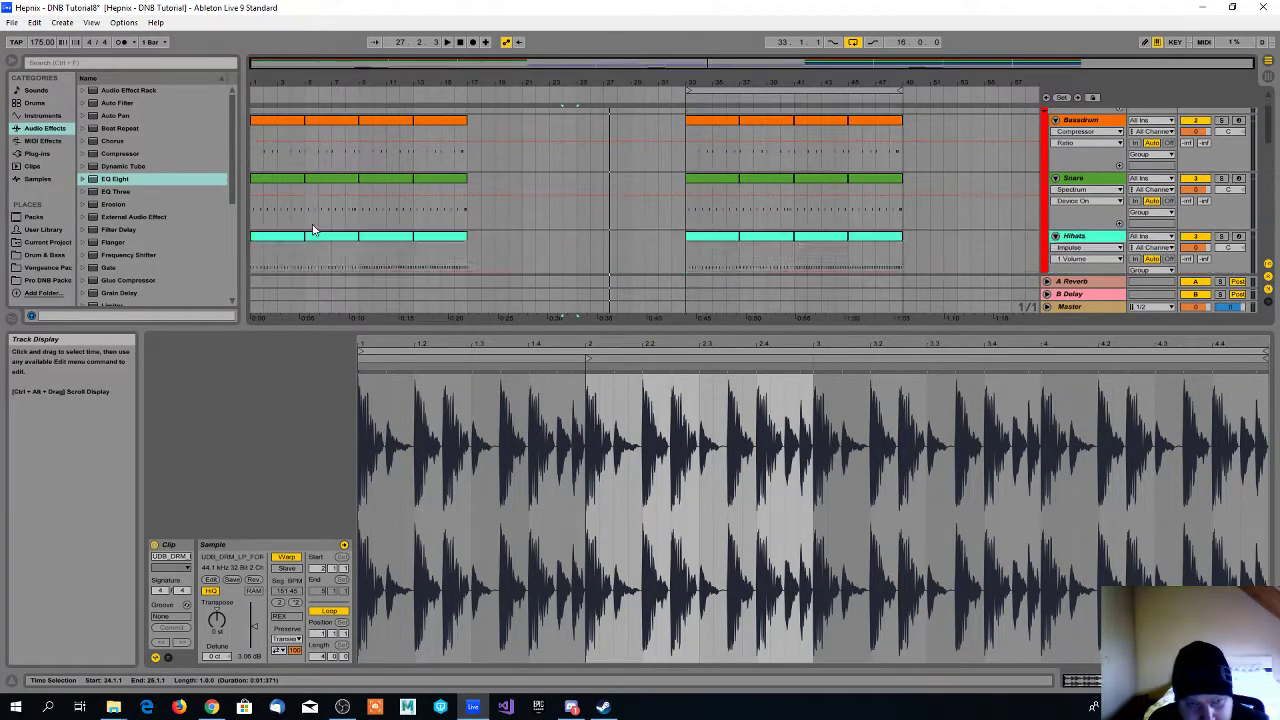
pyautogui.scroll(-10, 312, 224)
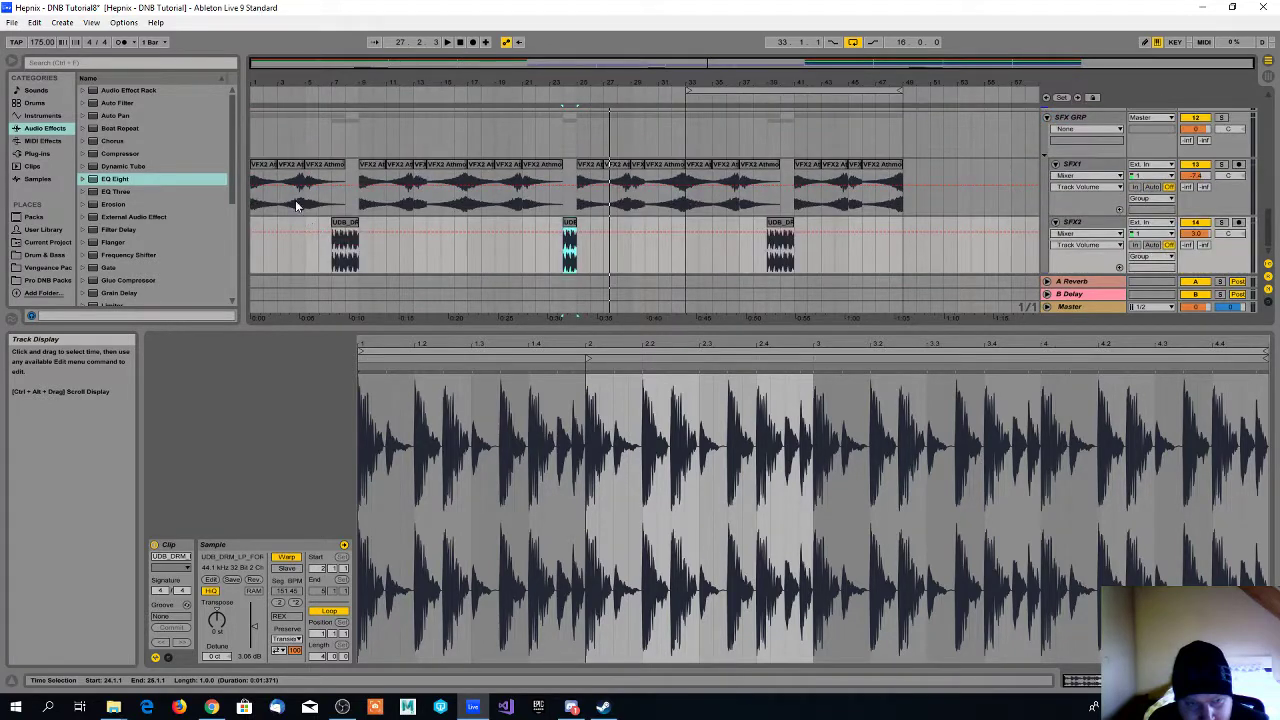
pyautogui.click(262, 170)
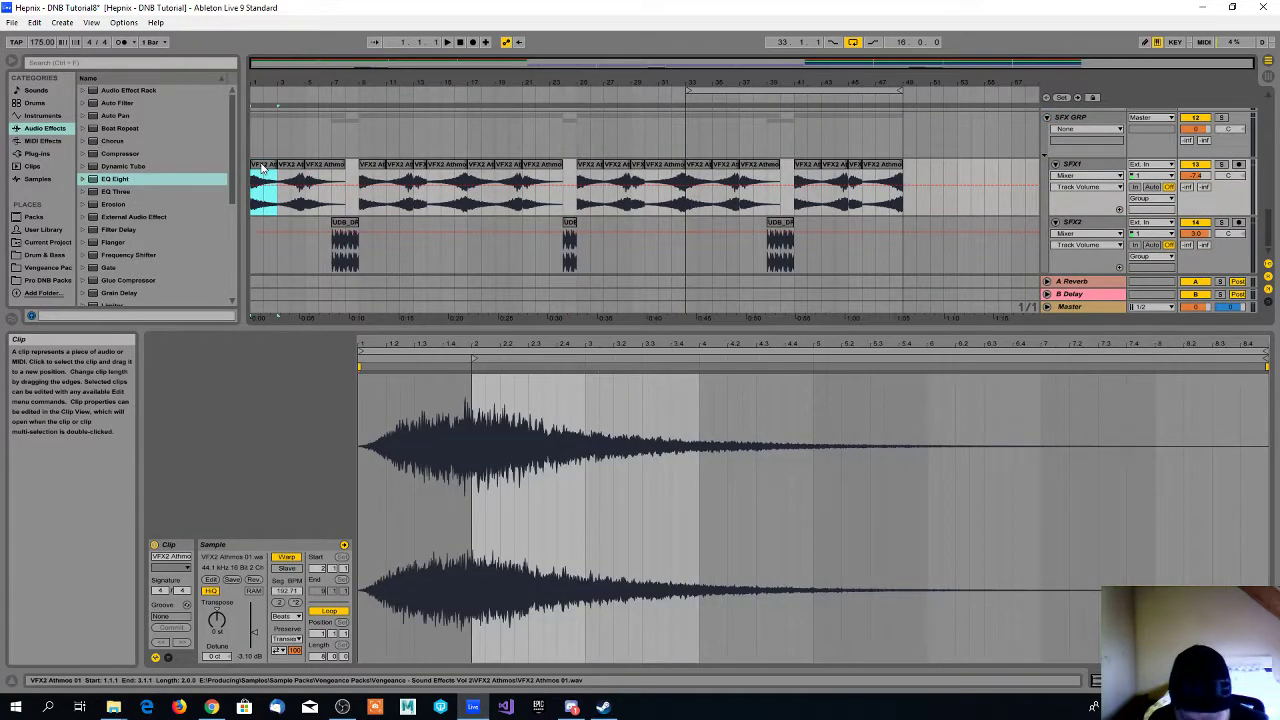
pyautogui.press('space')
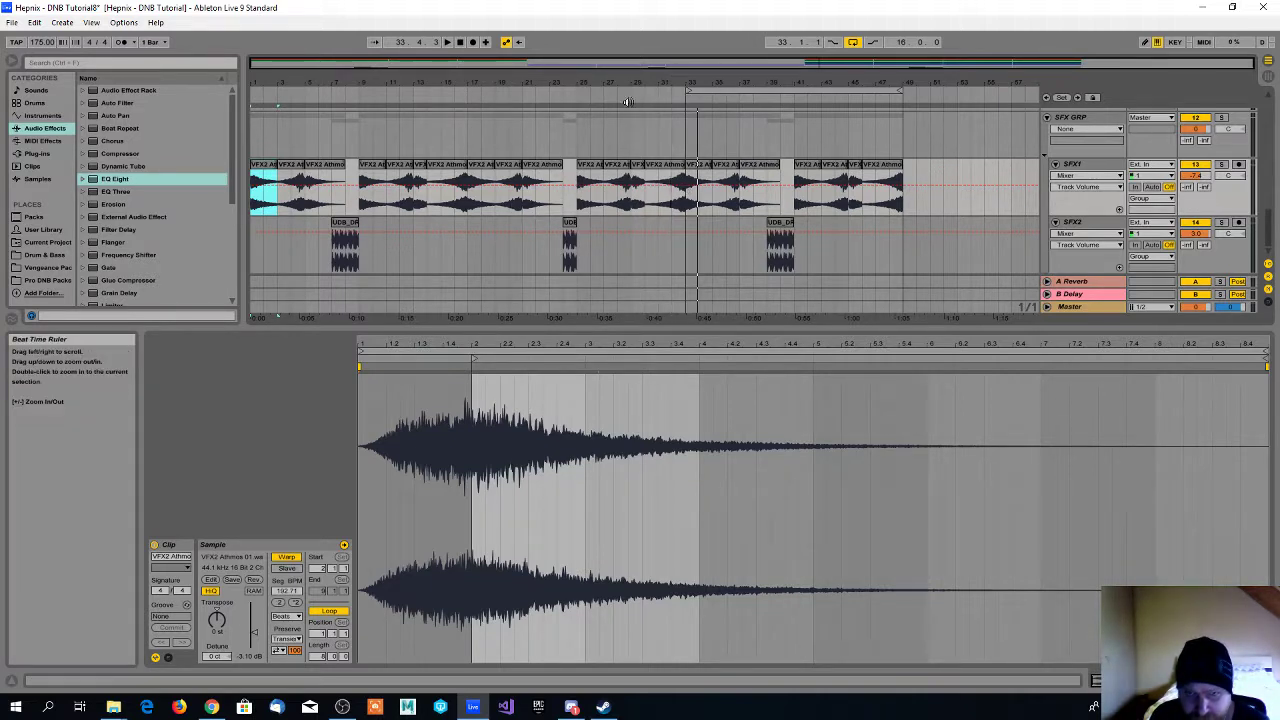
pyautogui.scroll(-10, 402, 208)
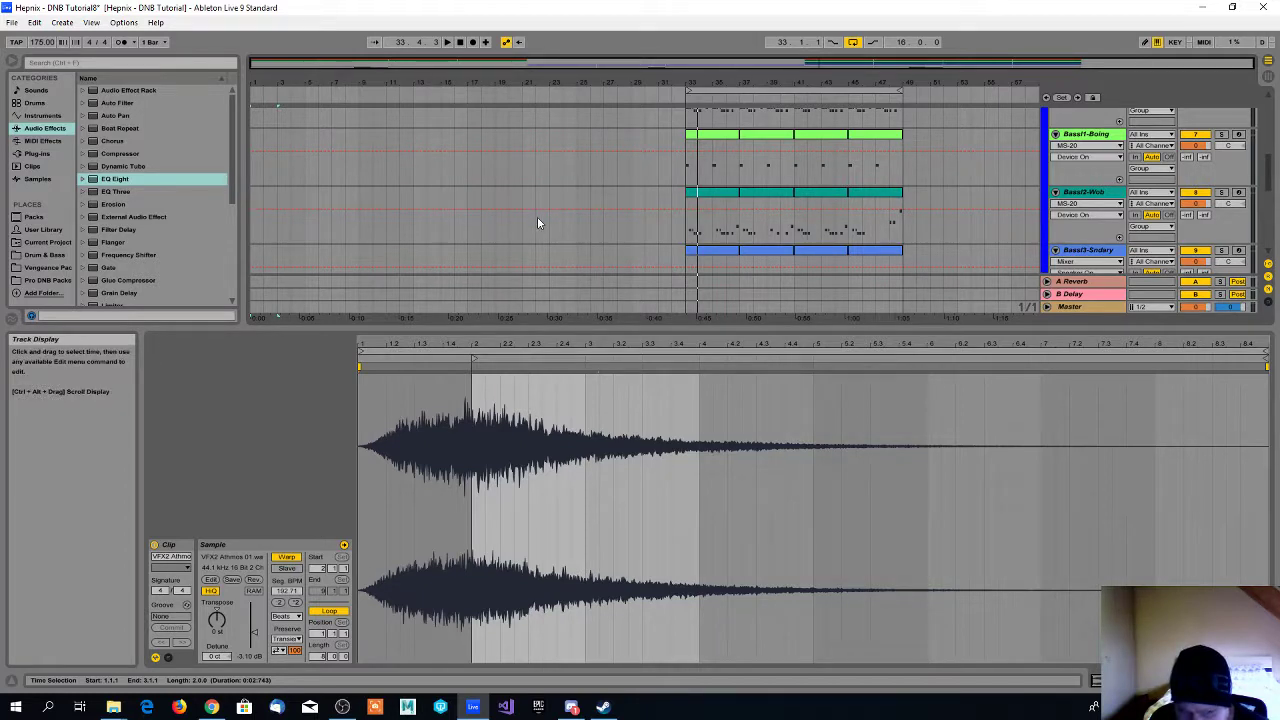
pyautogui.scroll(-1, 537, 222)
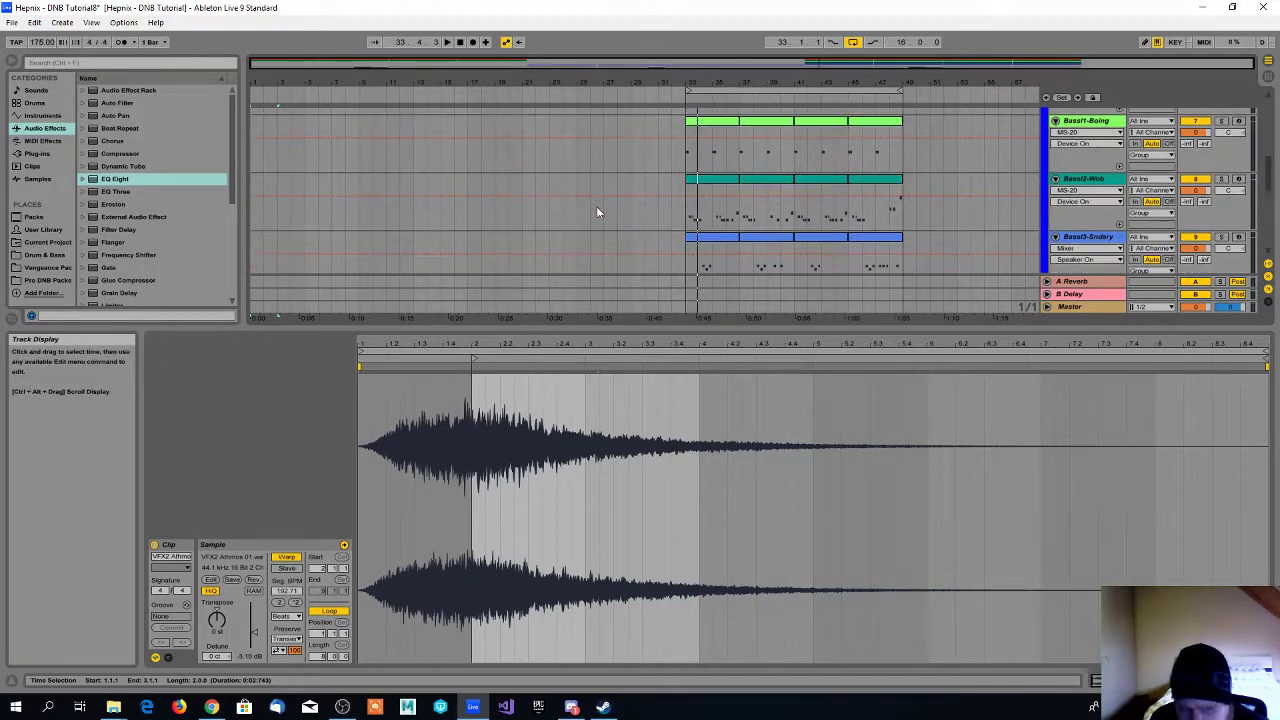